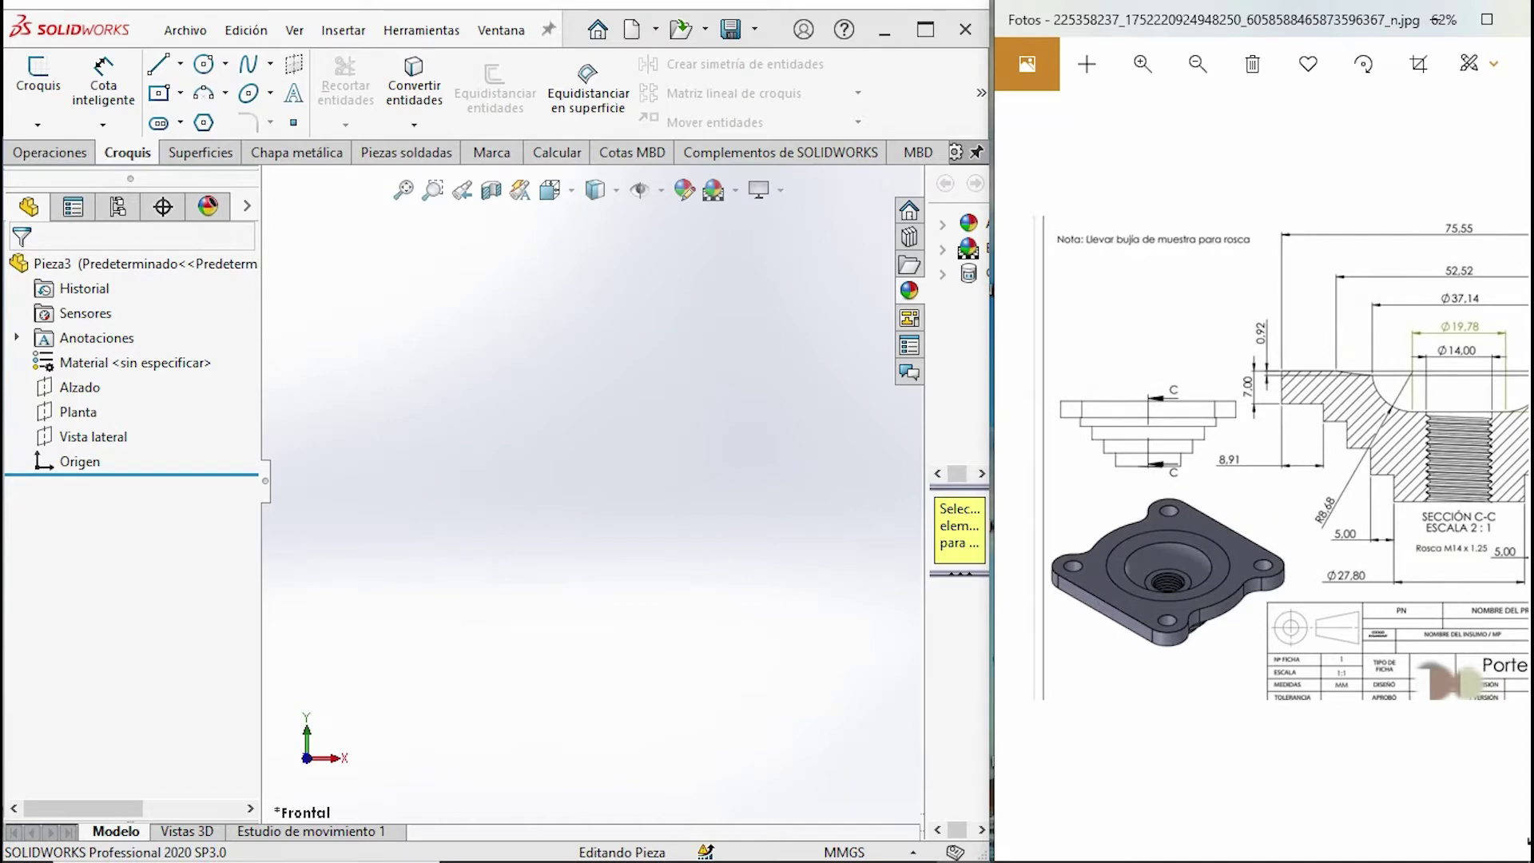
# - Start a new sketch on the front (Alzado) plane
pyautogui.click(48, 152)
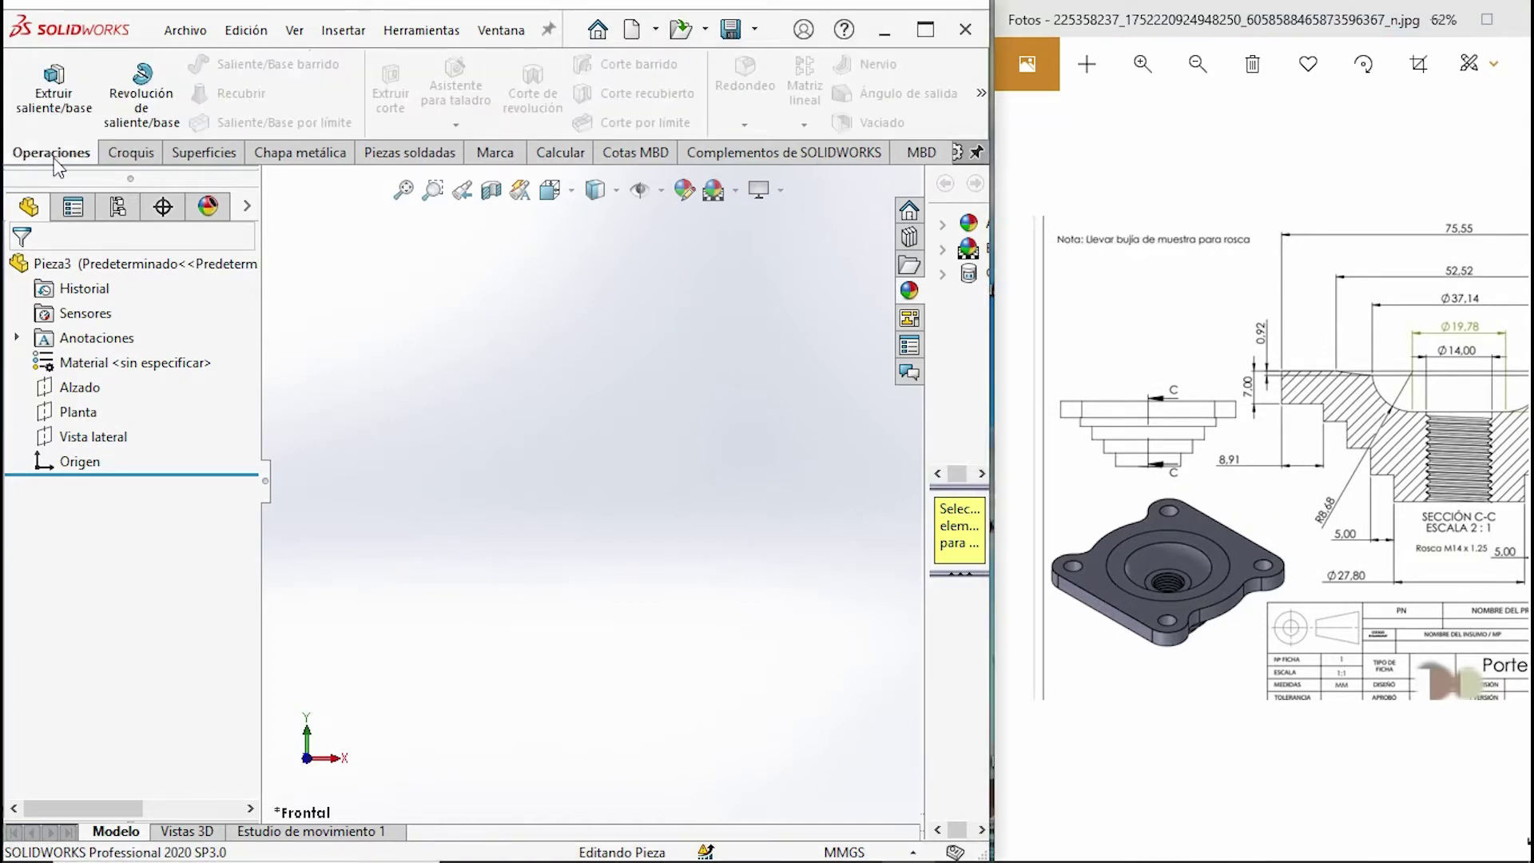
pyautogui.click(128, 151)
pyautogui.click(39, 76)
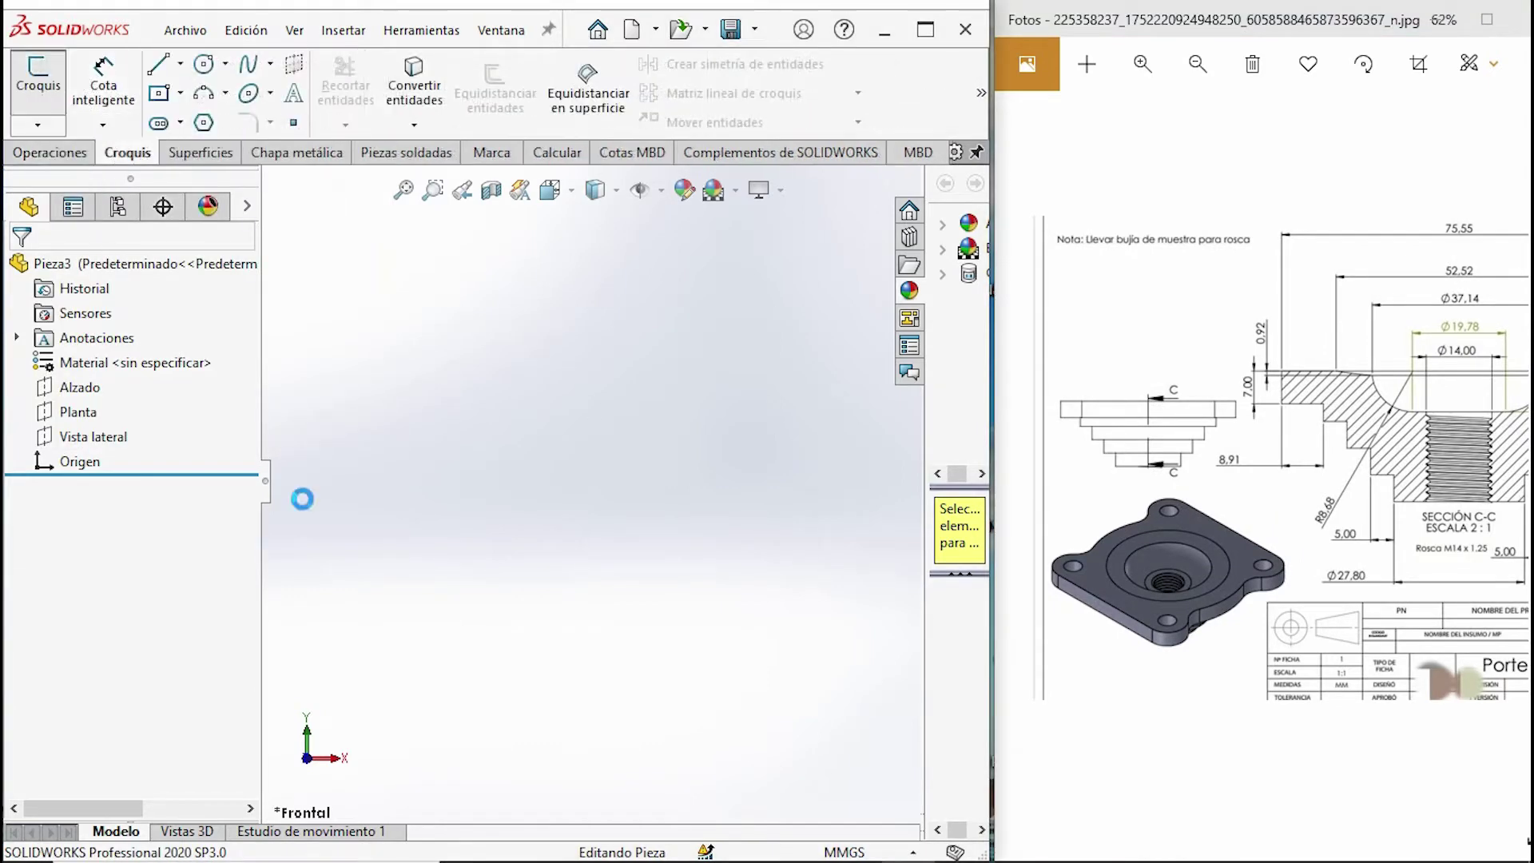
pyautogui.click(445, 390)
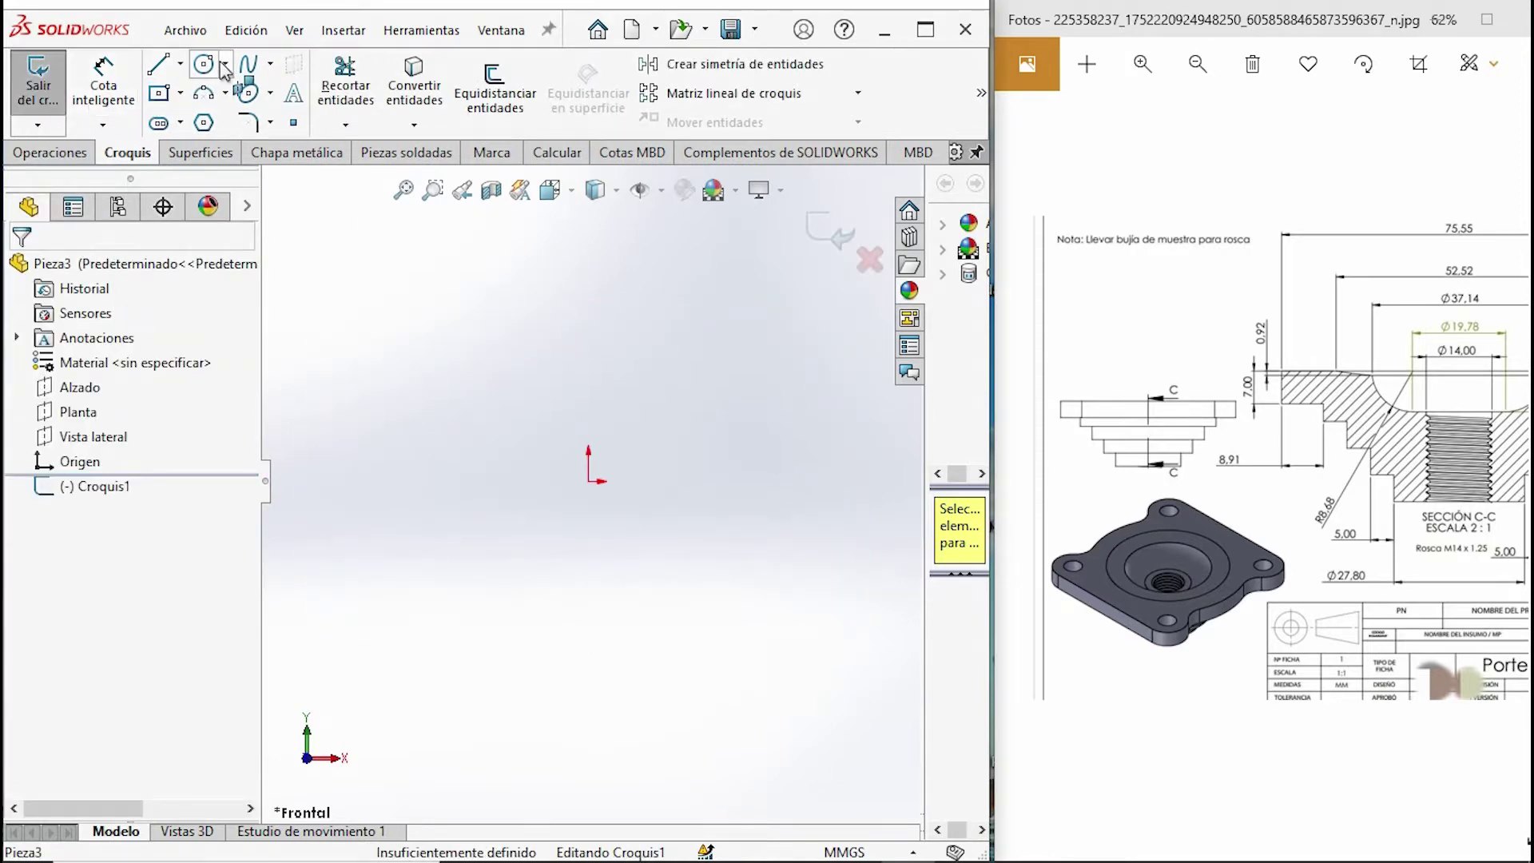
# - Draw a vertical construction line up from the origin as the revolve axis
pyautogui.click(181, 64)
pyautogui.click(181, 64)
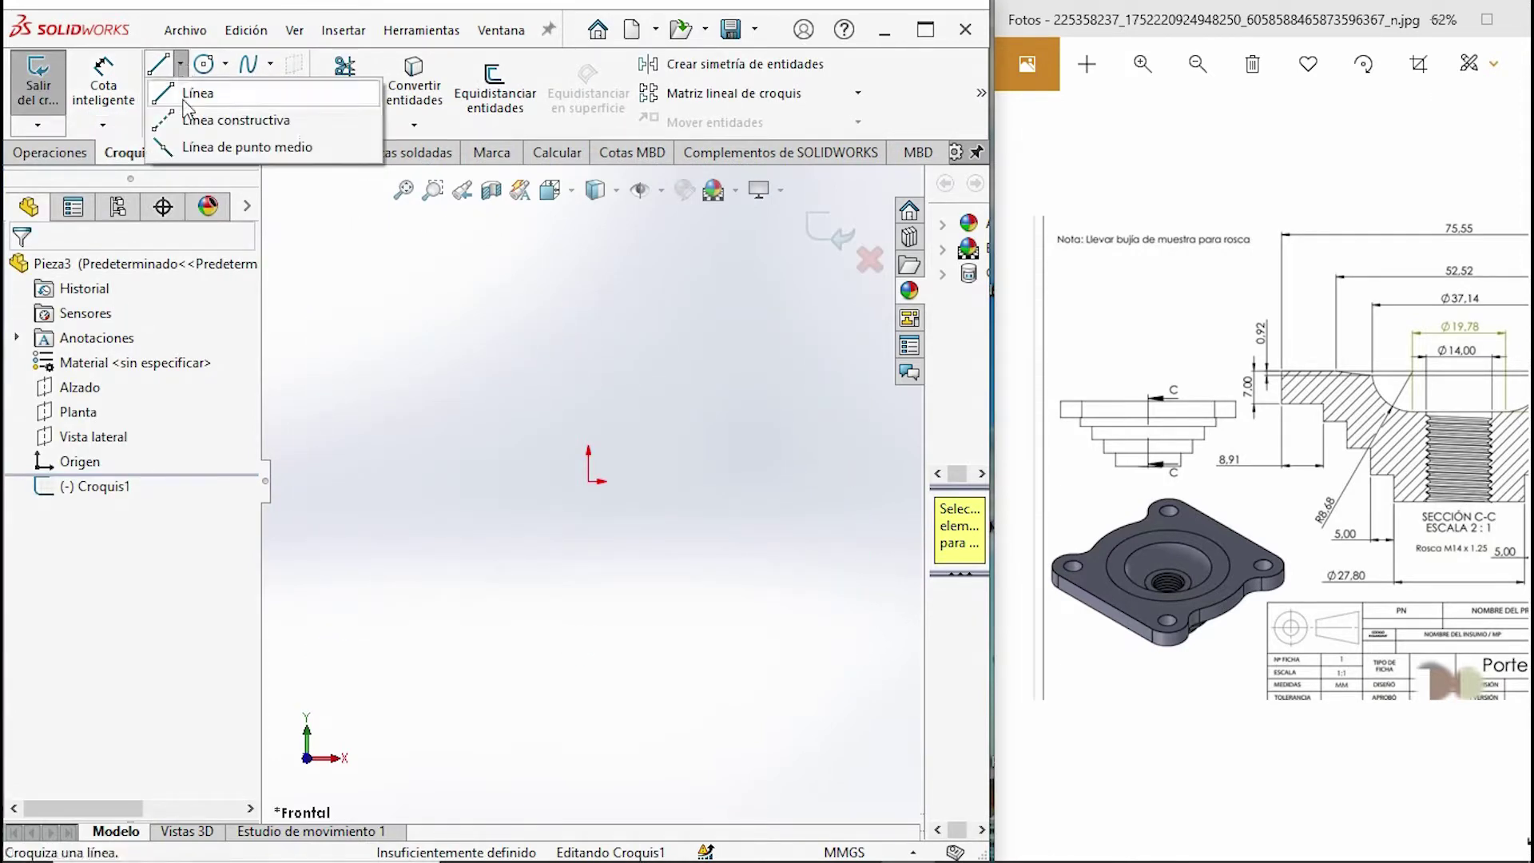
pyautogui.click(588, 481)
pyautogui.click(588, 263)
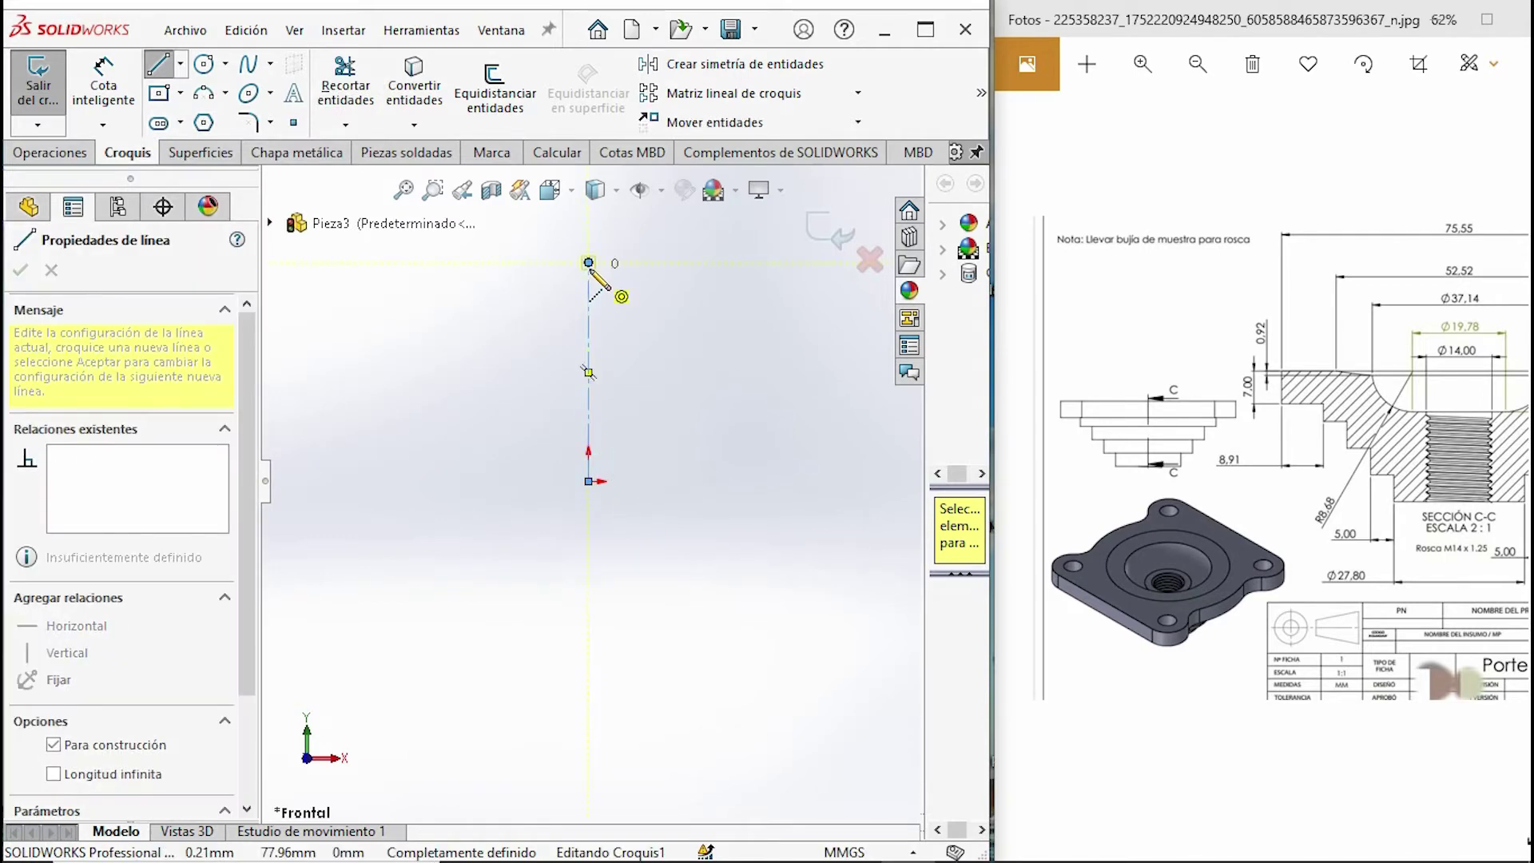
pyautogui.press('Escape')
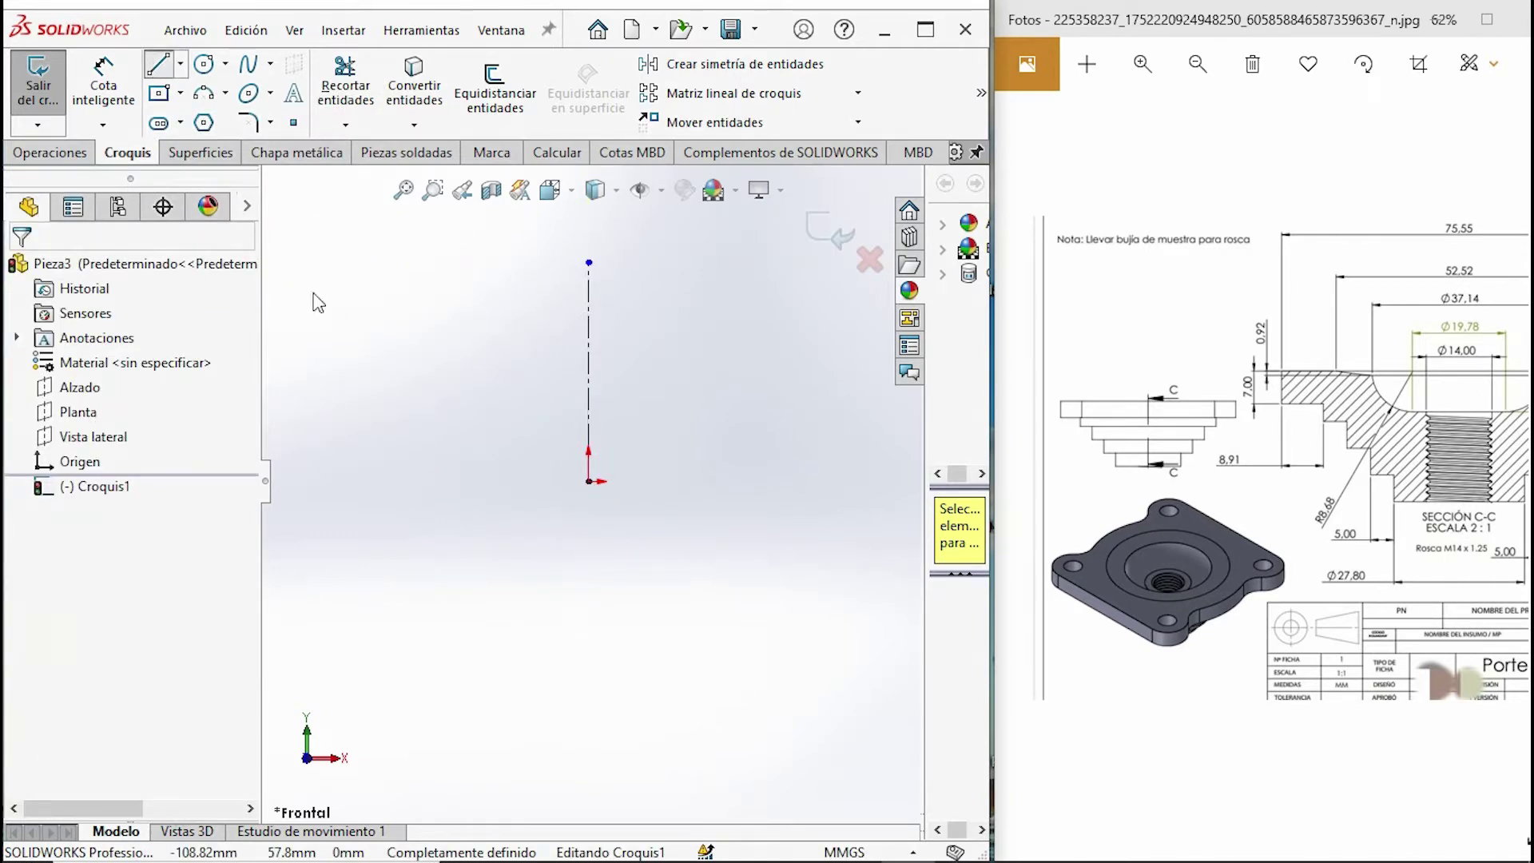
pyautogui.press('l')
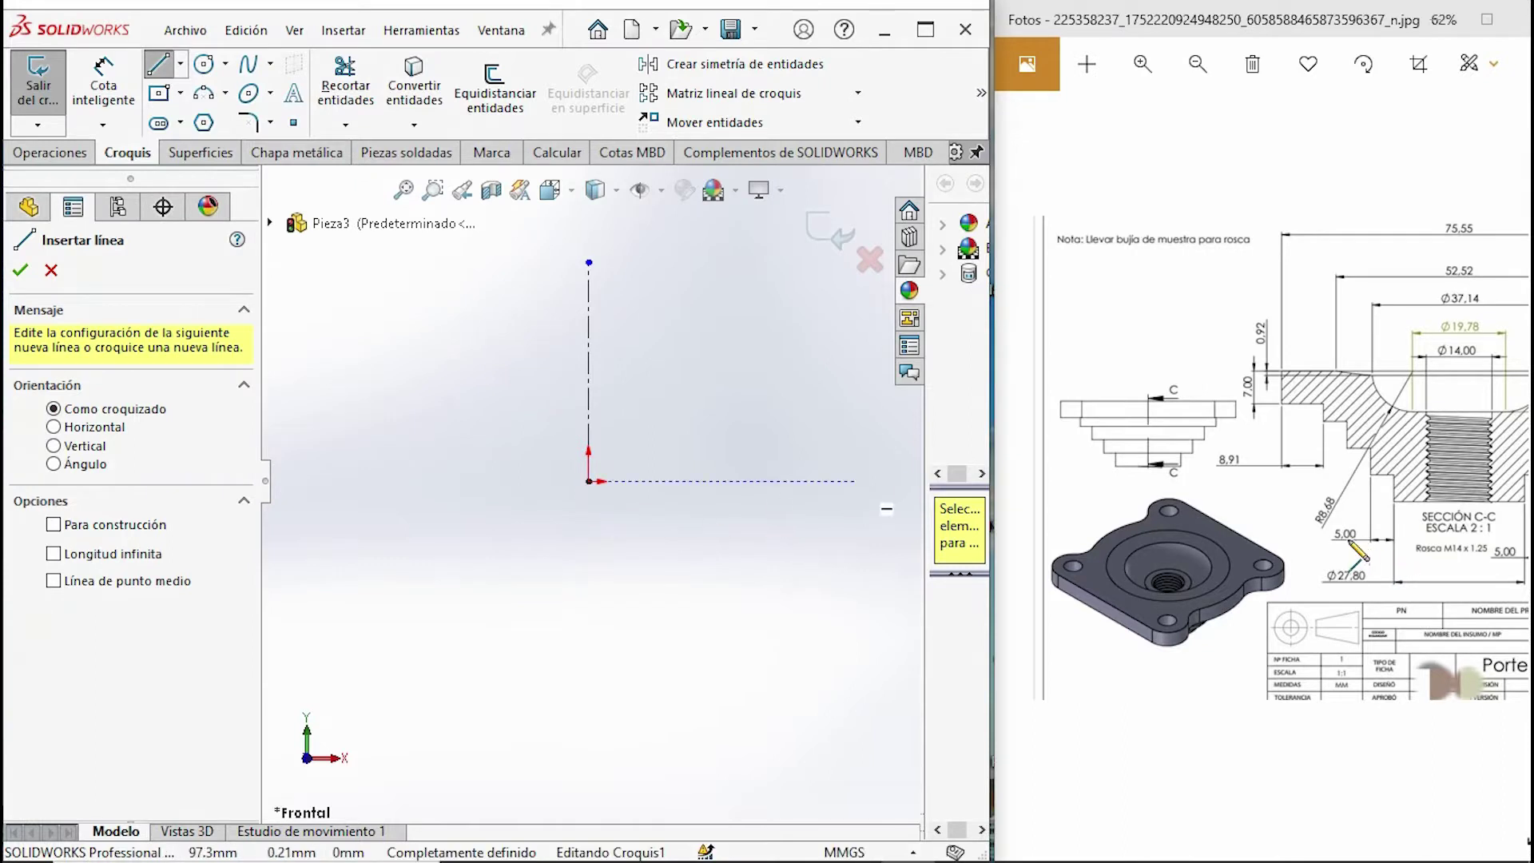
# - Draw the profile's bottom line and lower steps leftward from the origin
pyautogui.click(1142, 64)
pyautogui.press('Right')
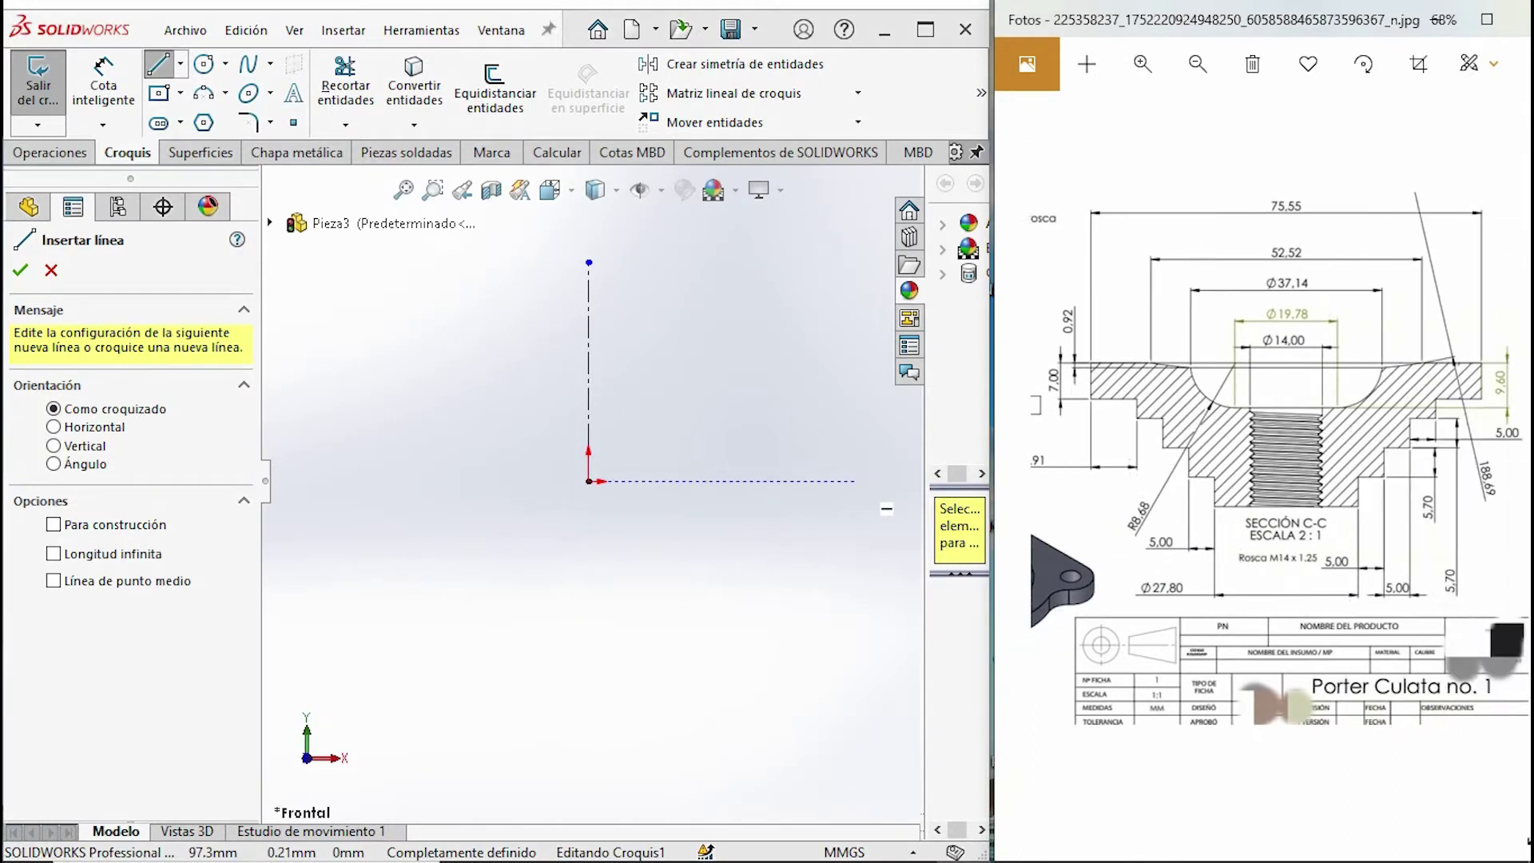
pyautogui.click(589, 482)
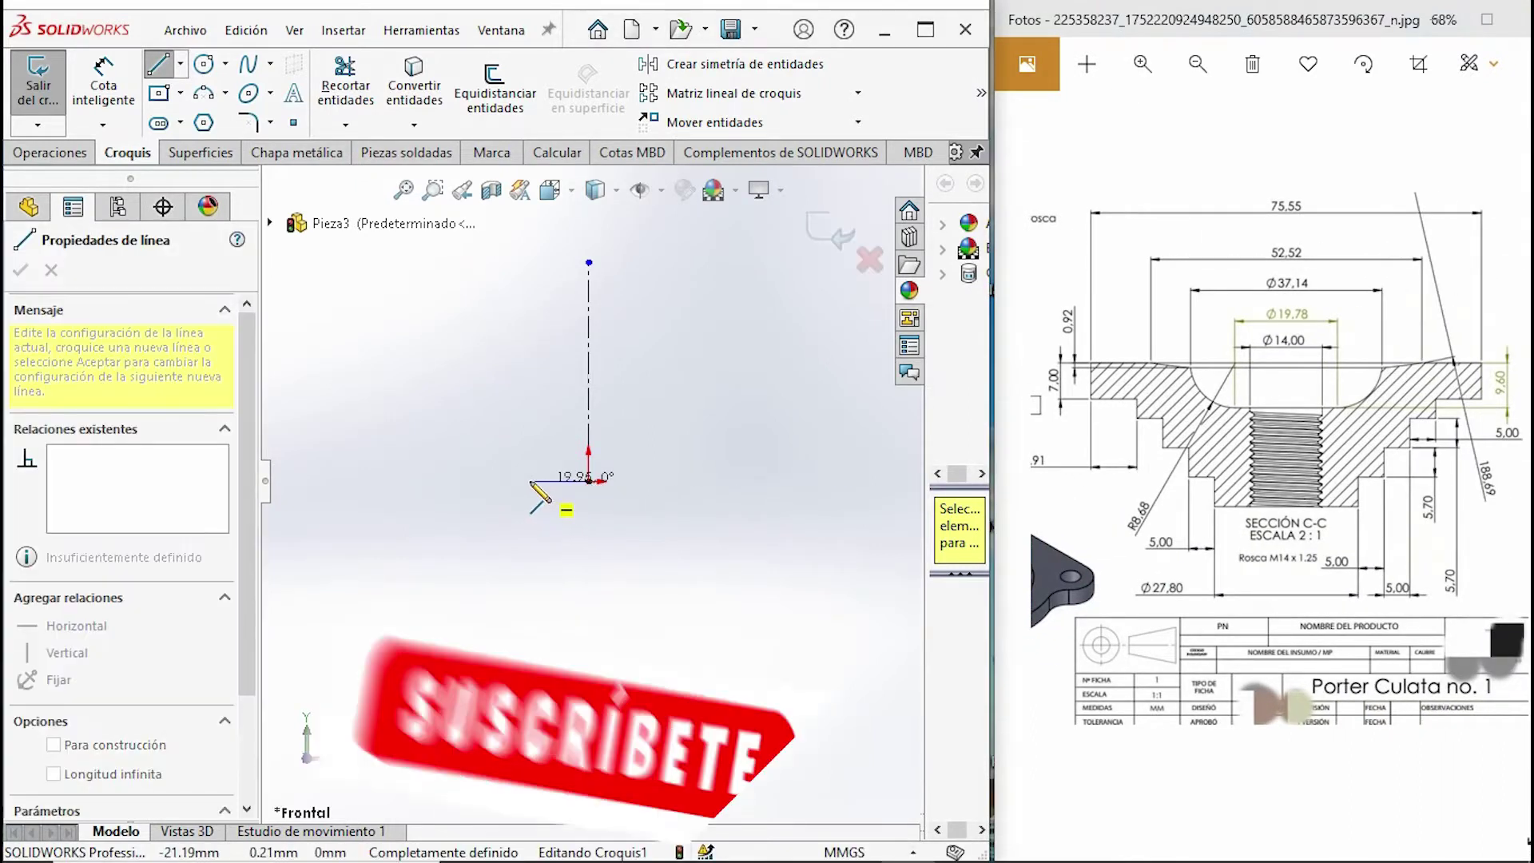
pyautogui.click(458, 481)
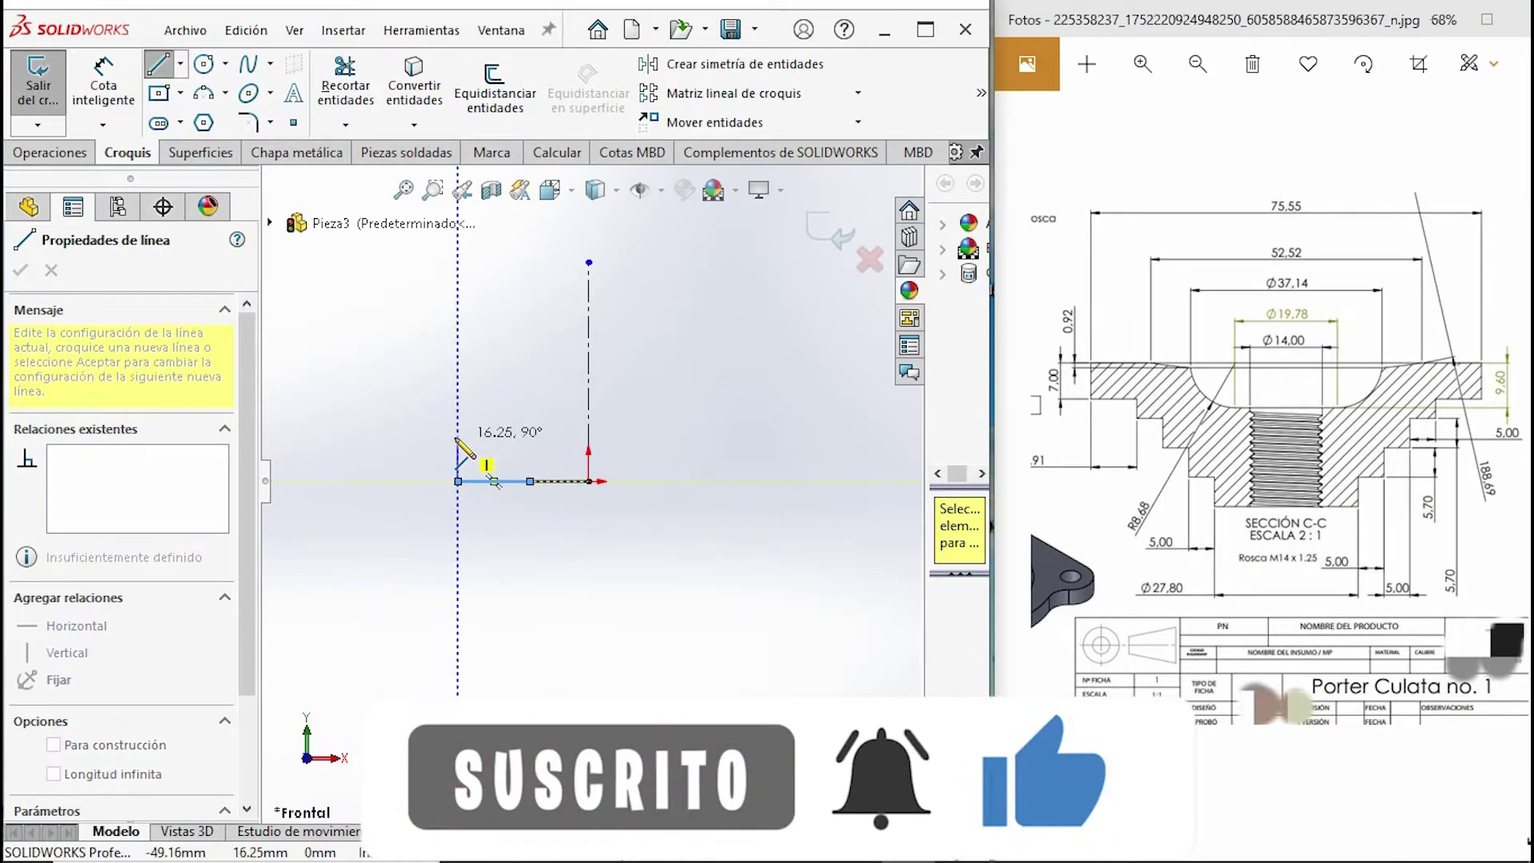
pyautogui.click(458, 445)
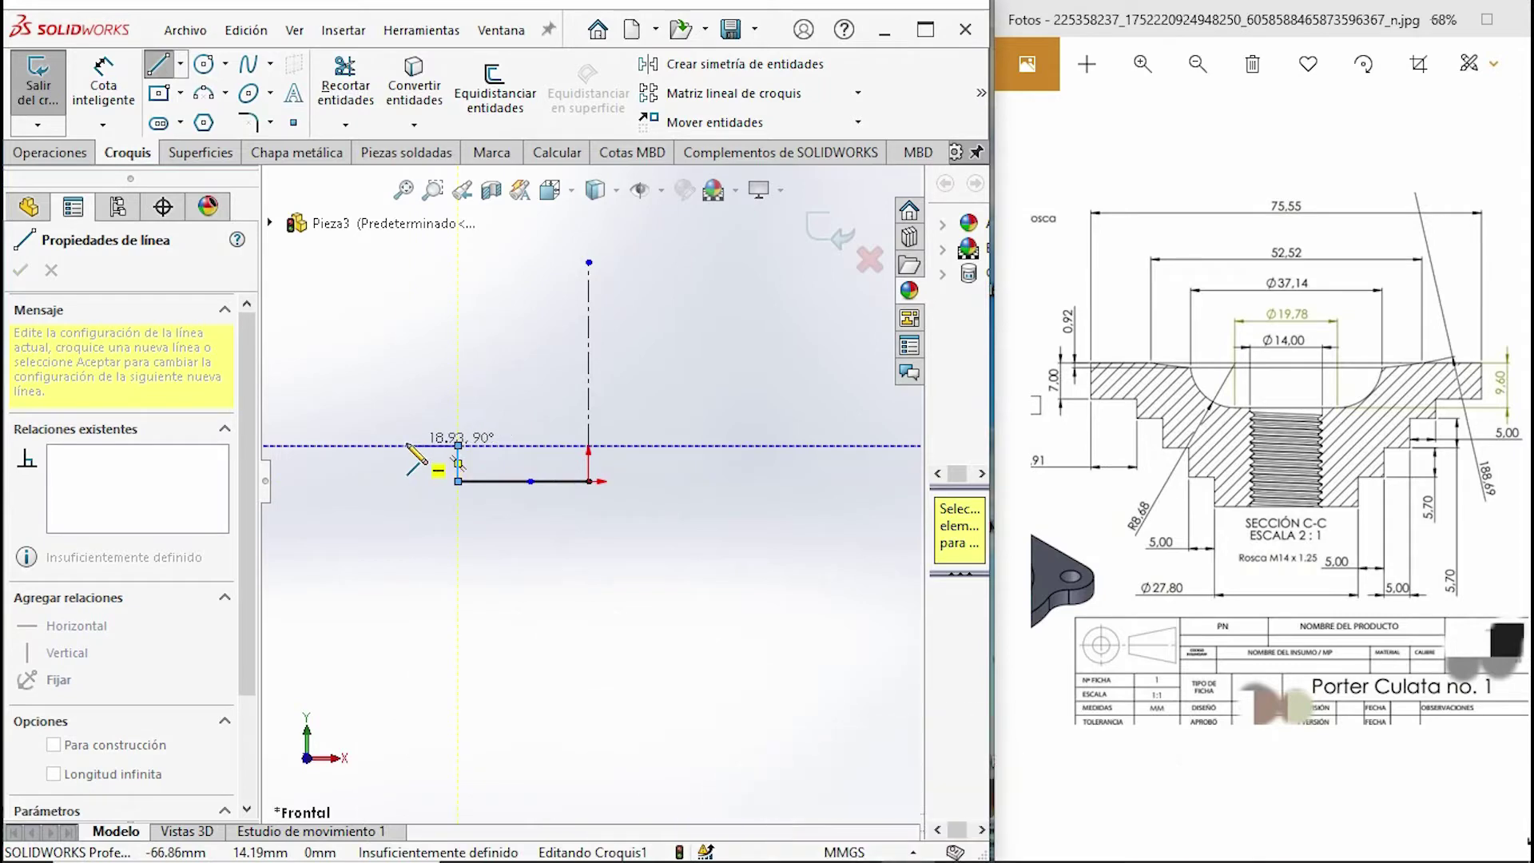
pyautogui.click(405, 445)
pyautogui.click(406, 389)
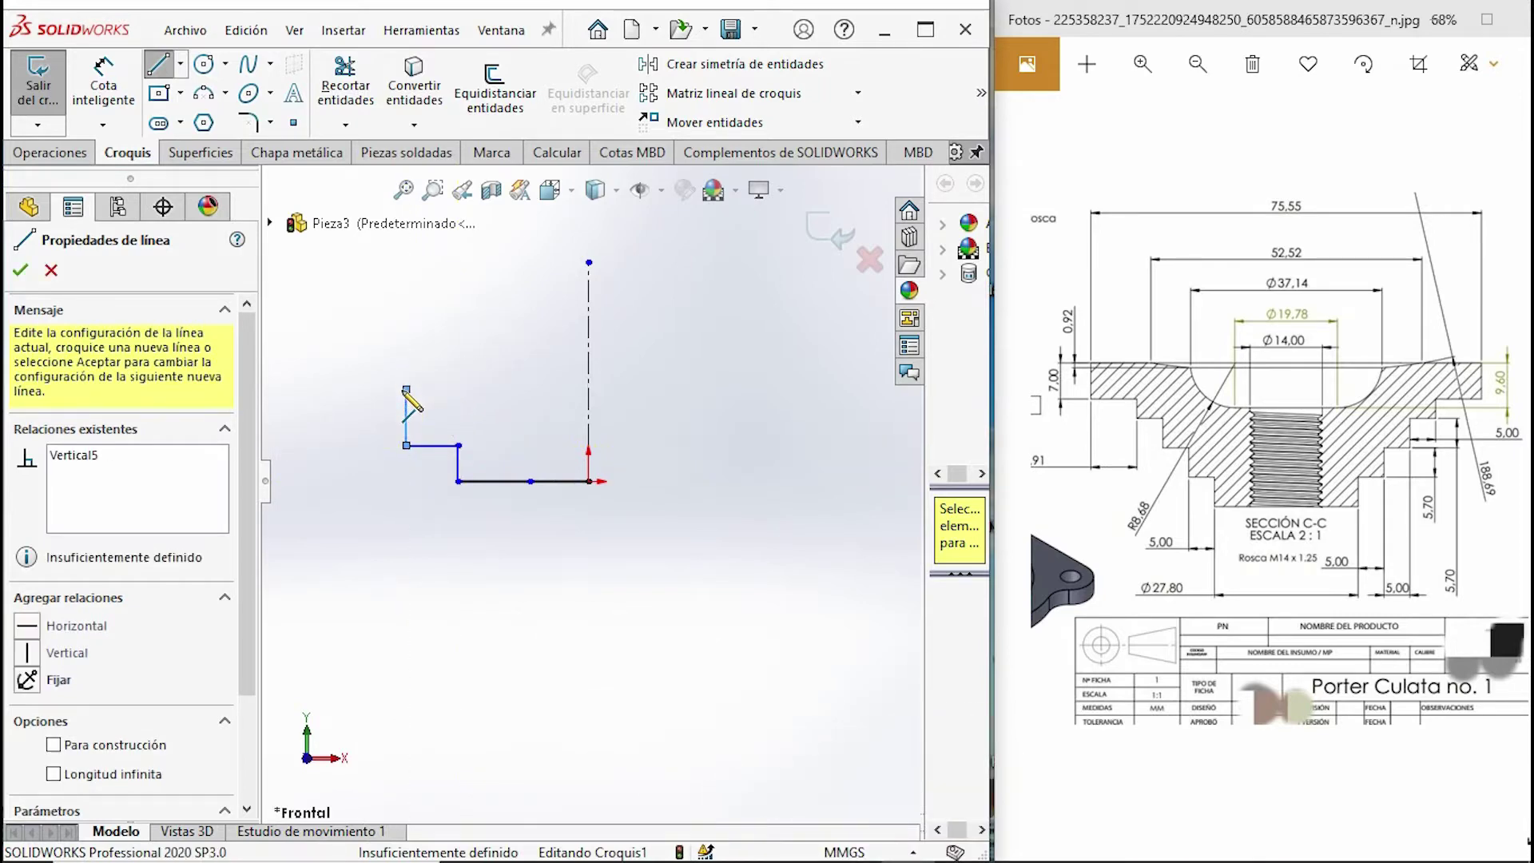
pyautogui.click(354, 389)
pyautogui.click(354, 351)
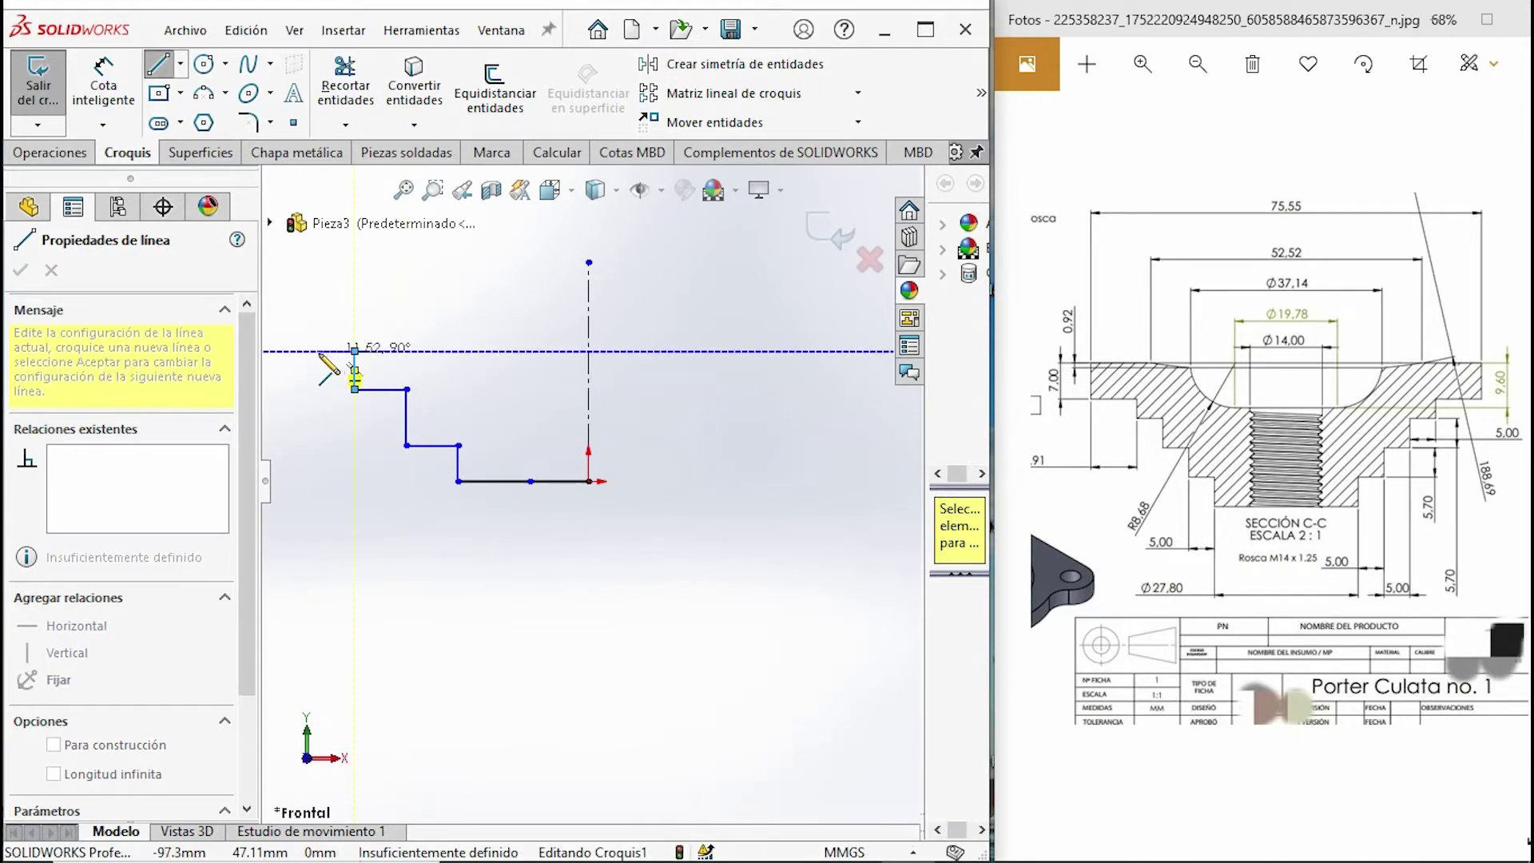
# - Finish the upper steps and outer edge, closing the top line to the axis
pyautogui.click(313, 352)
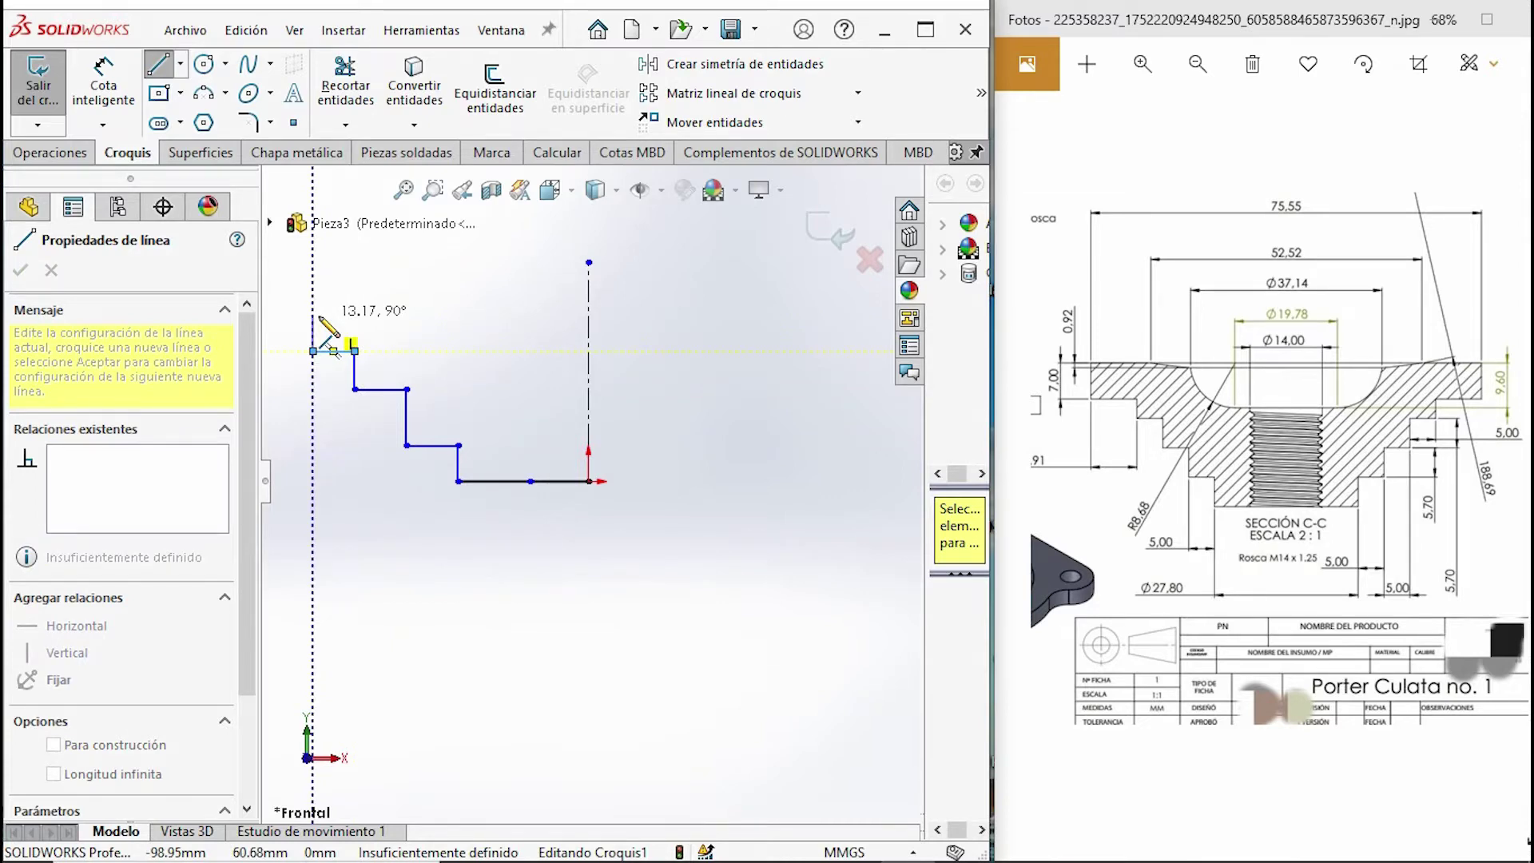
pyautogui.click(314, 317)
pyautogui.press('z')
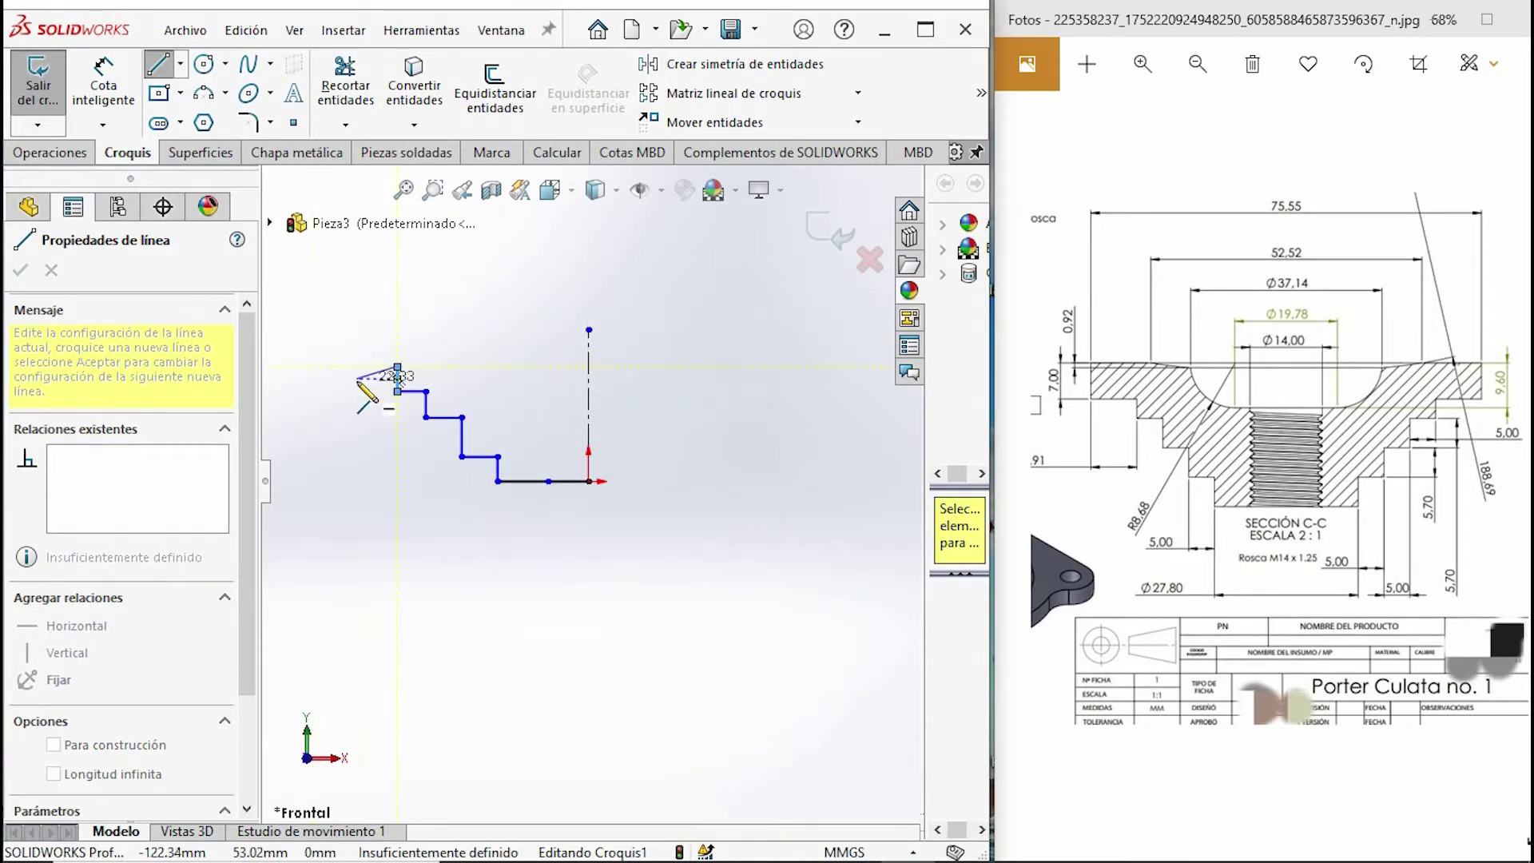
pyautogui.click(349, 366)
pyautogui.click(349, 316)
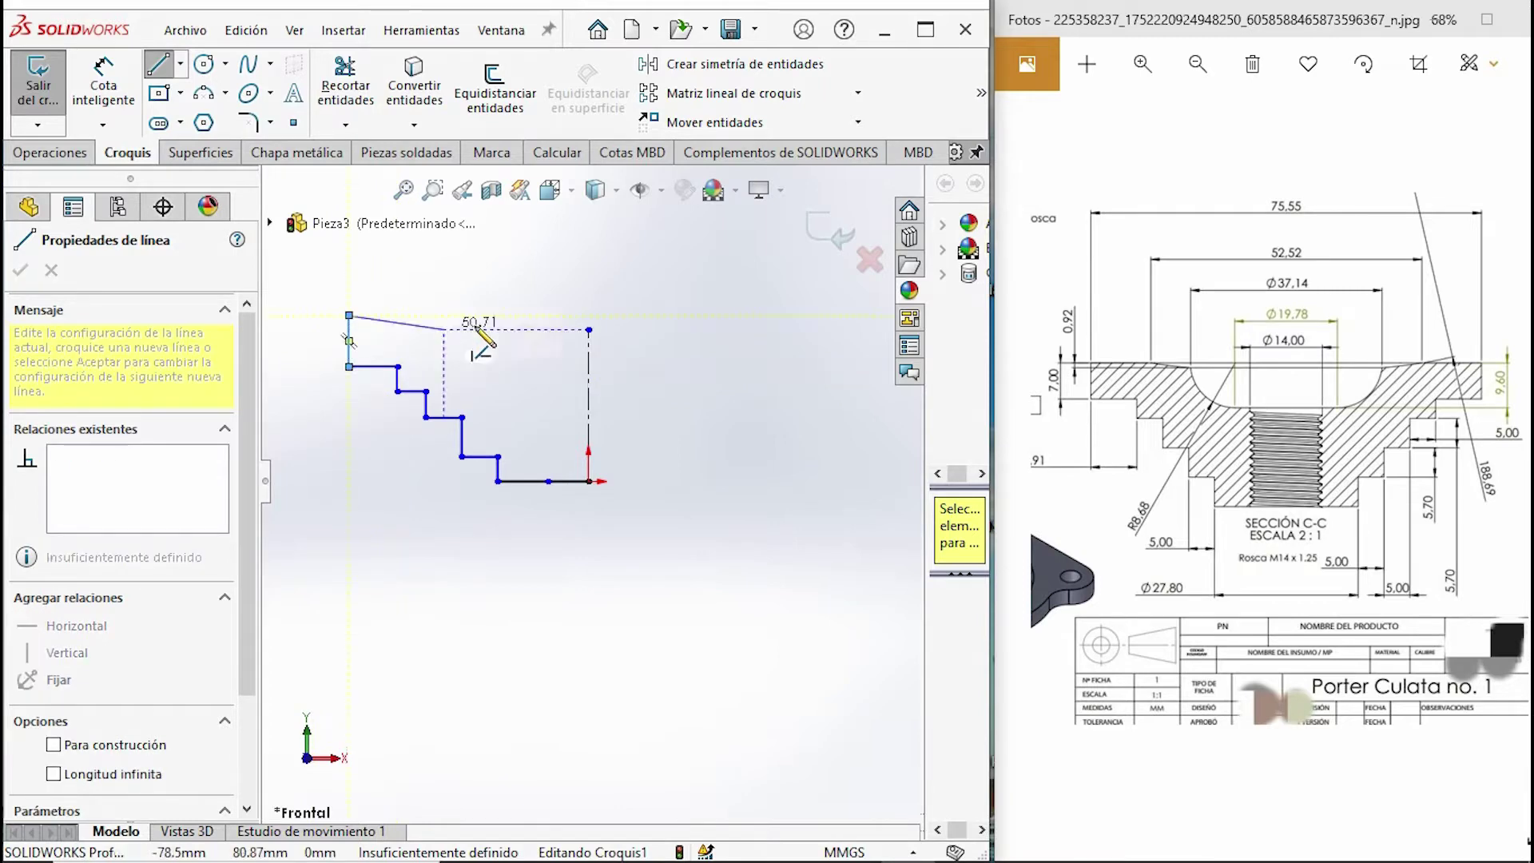
pyautogui.click(589, 315)
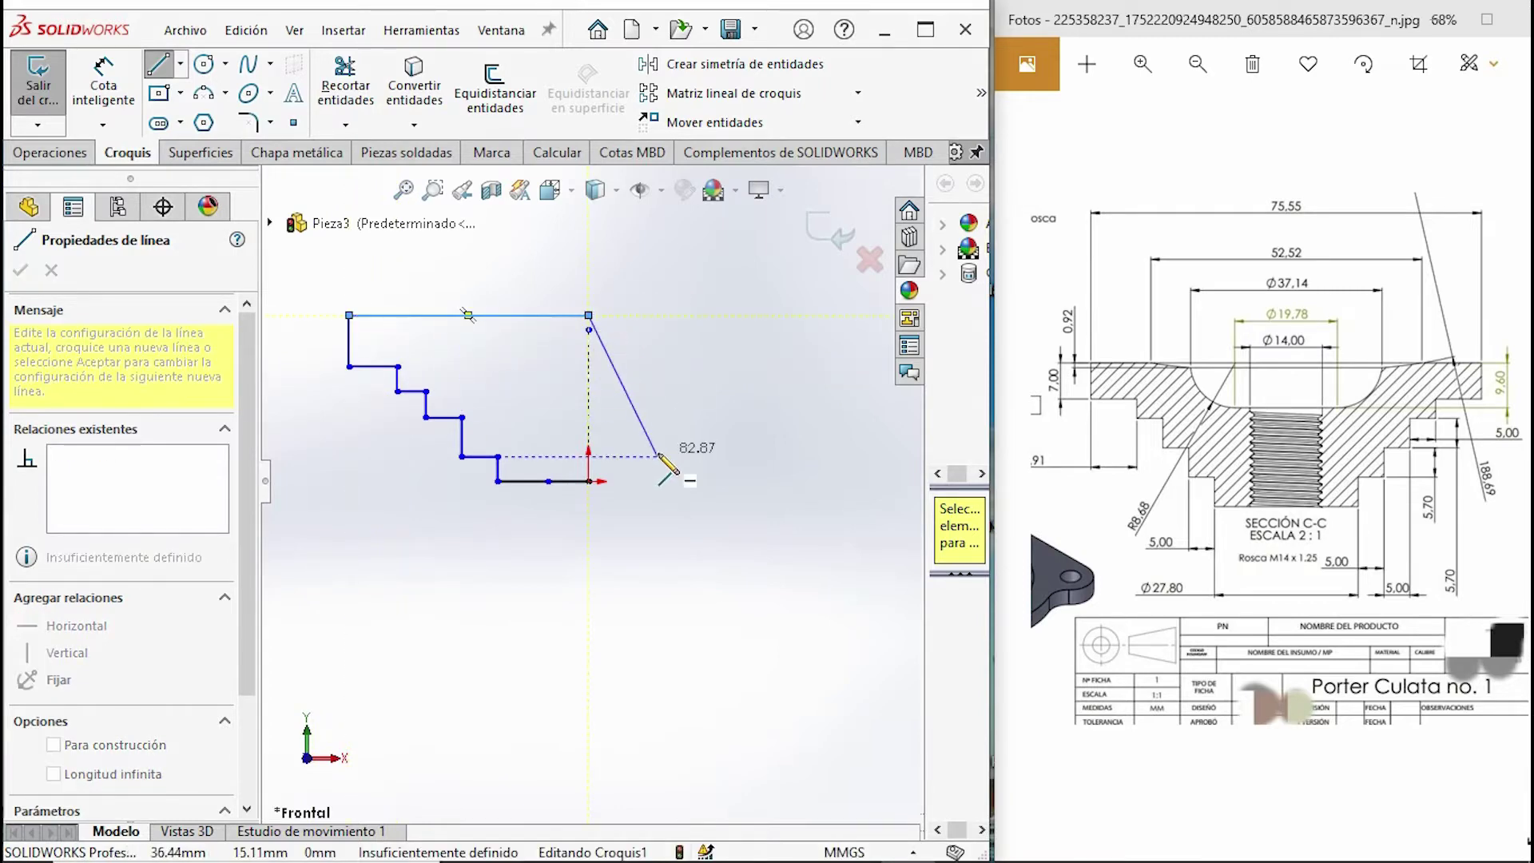
pyautogui.press('Escape')
pyautogui.press('d')
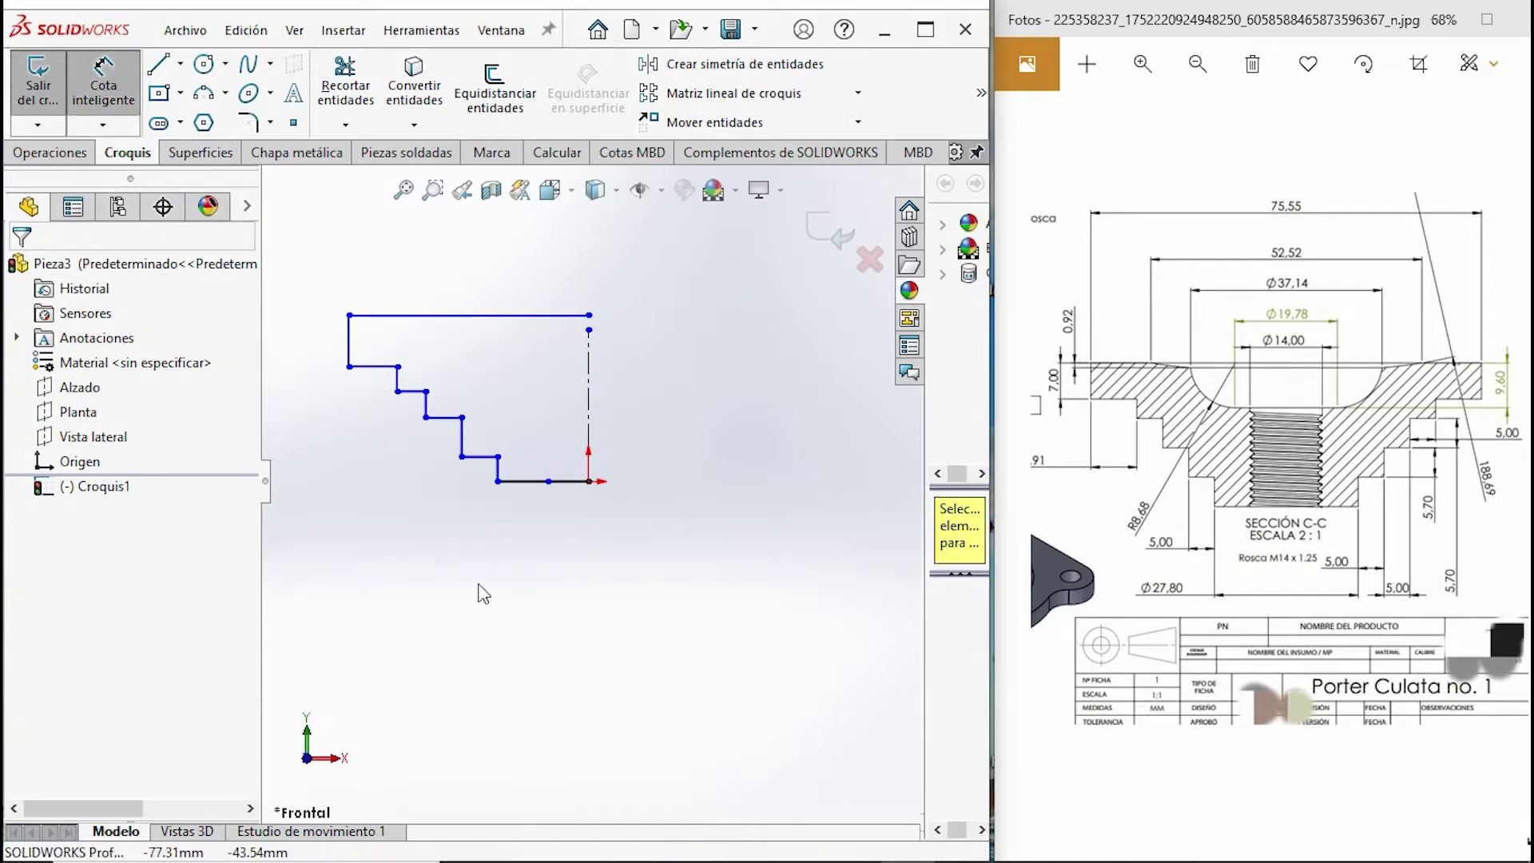
# - Dimension the bottom segment to 7 mm
pyautogui.click(571, 482)
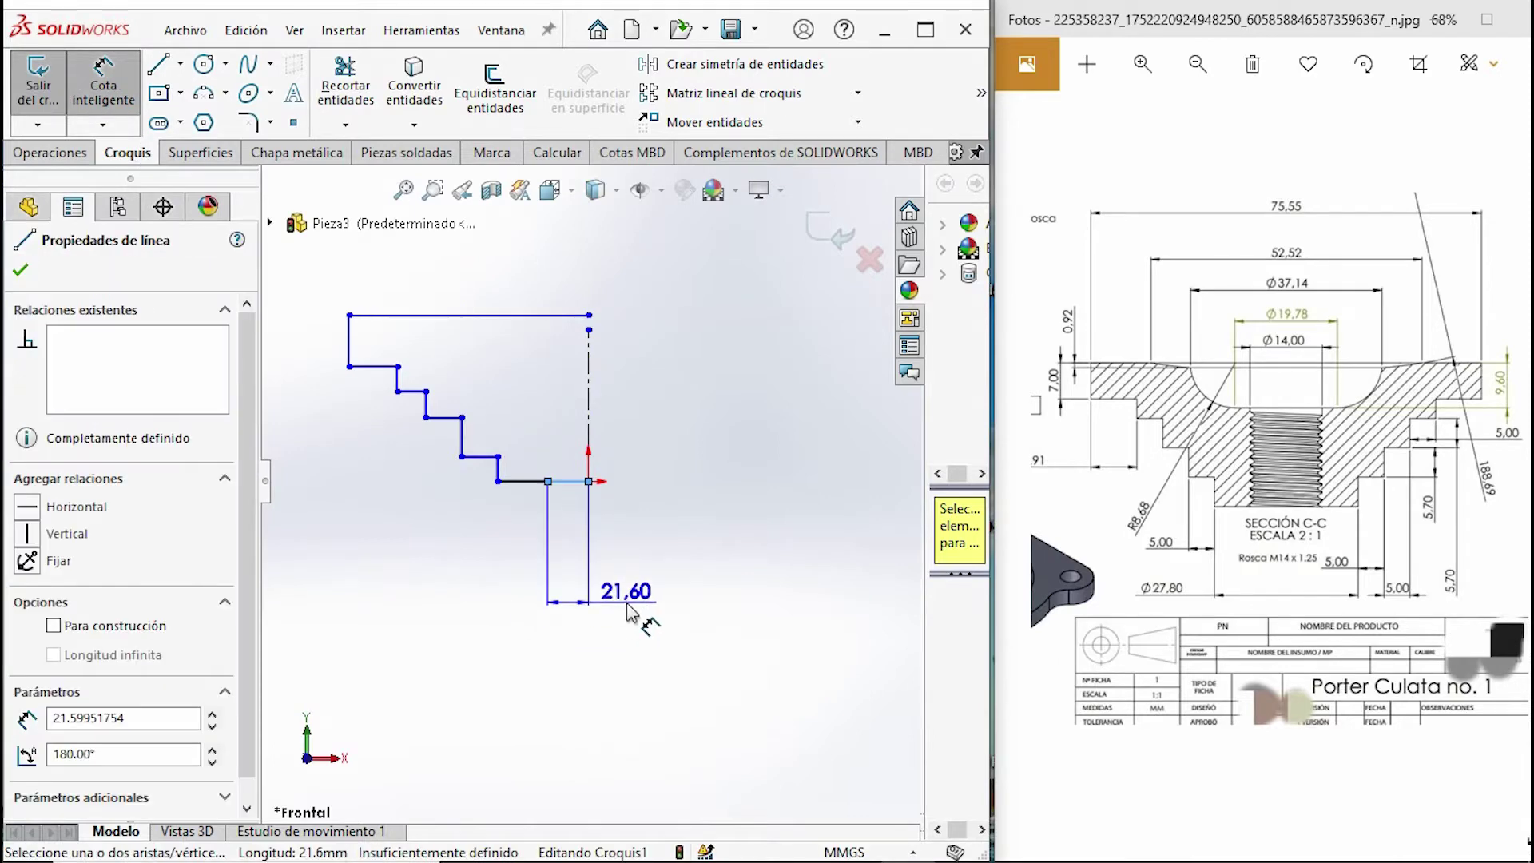
pyautogui.click(631, 611)
pyautogui.write('7')
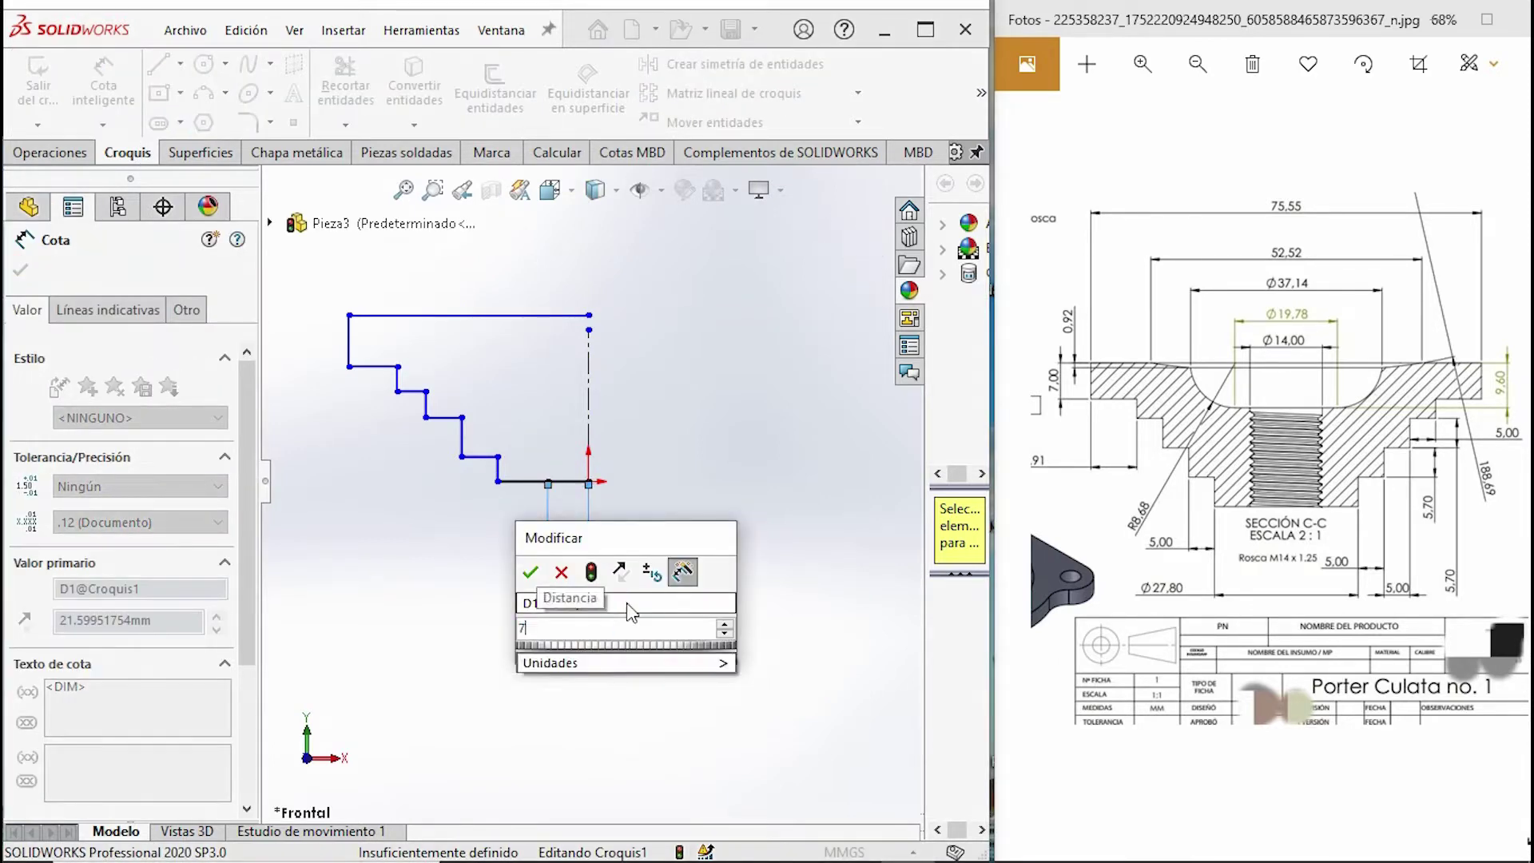
pyautogui.press('Return')
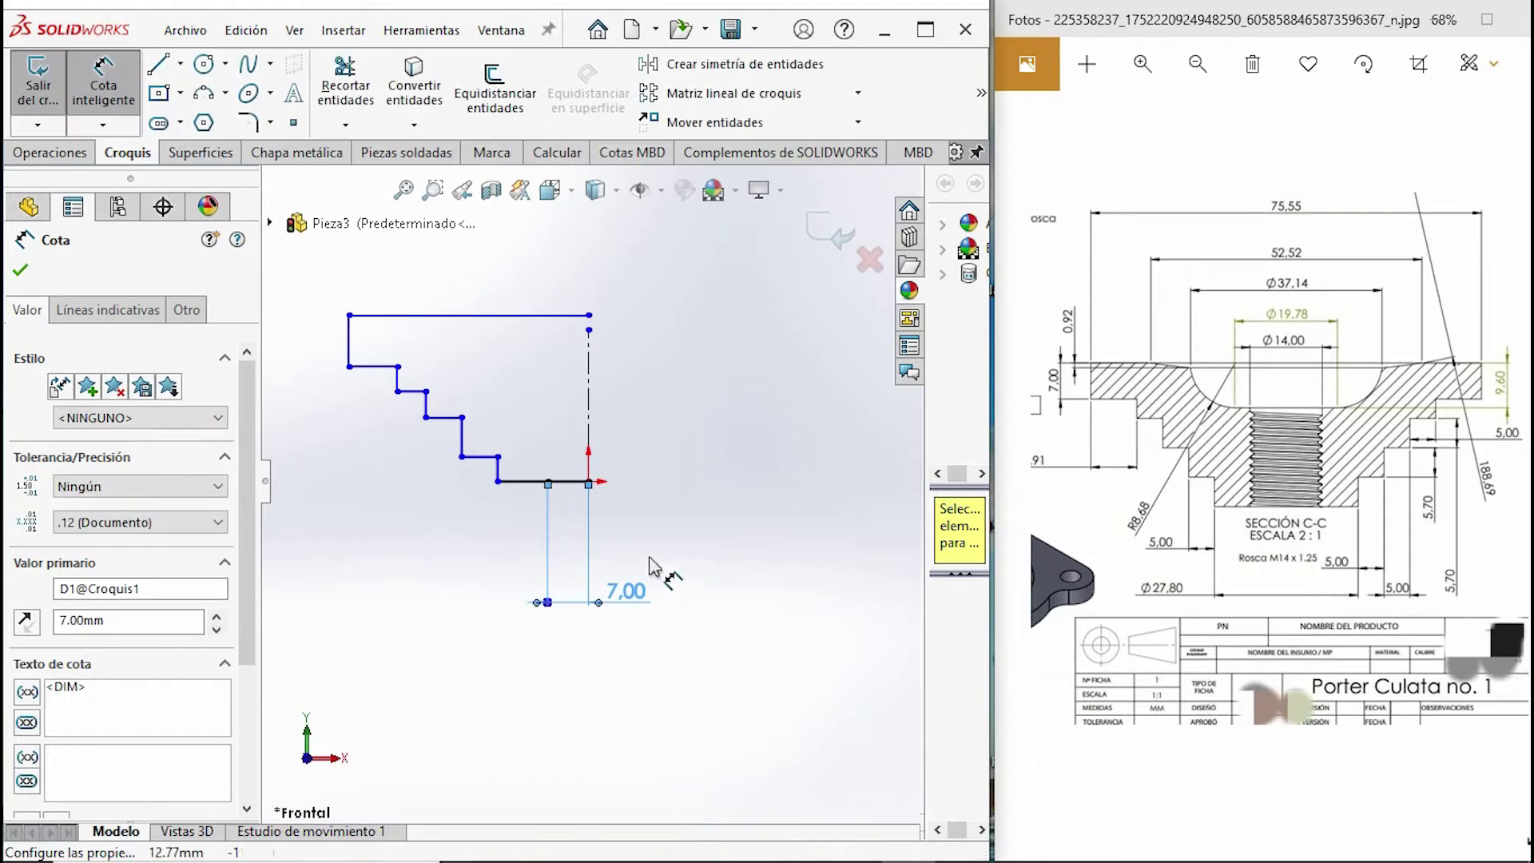
pyautogui.scroll(-1, 593, 557)
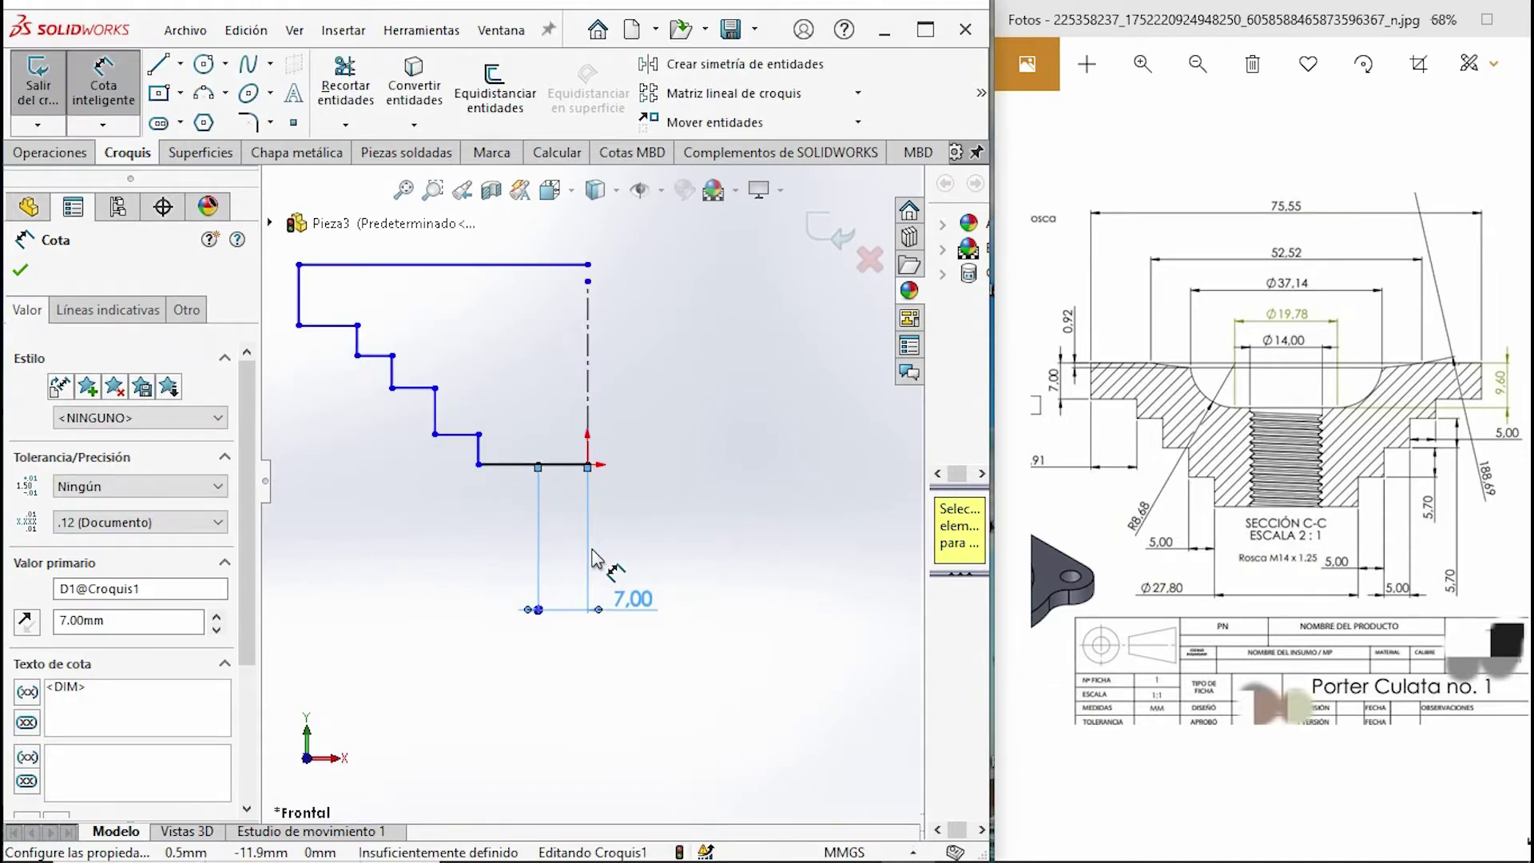
# - Add a 27.8 mm diameter dimension from the lower outer corner about the axis
pyautogui.click(479, 465)
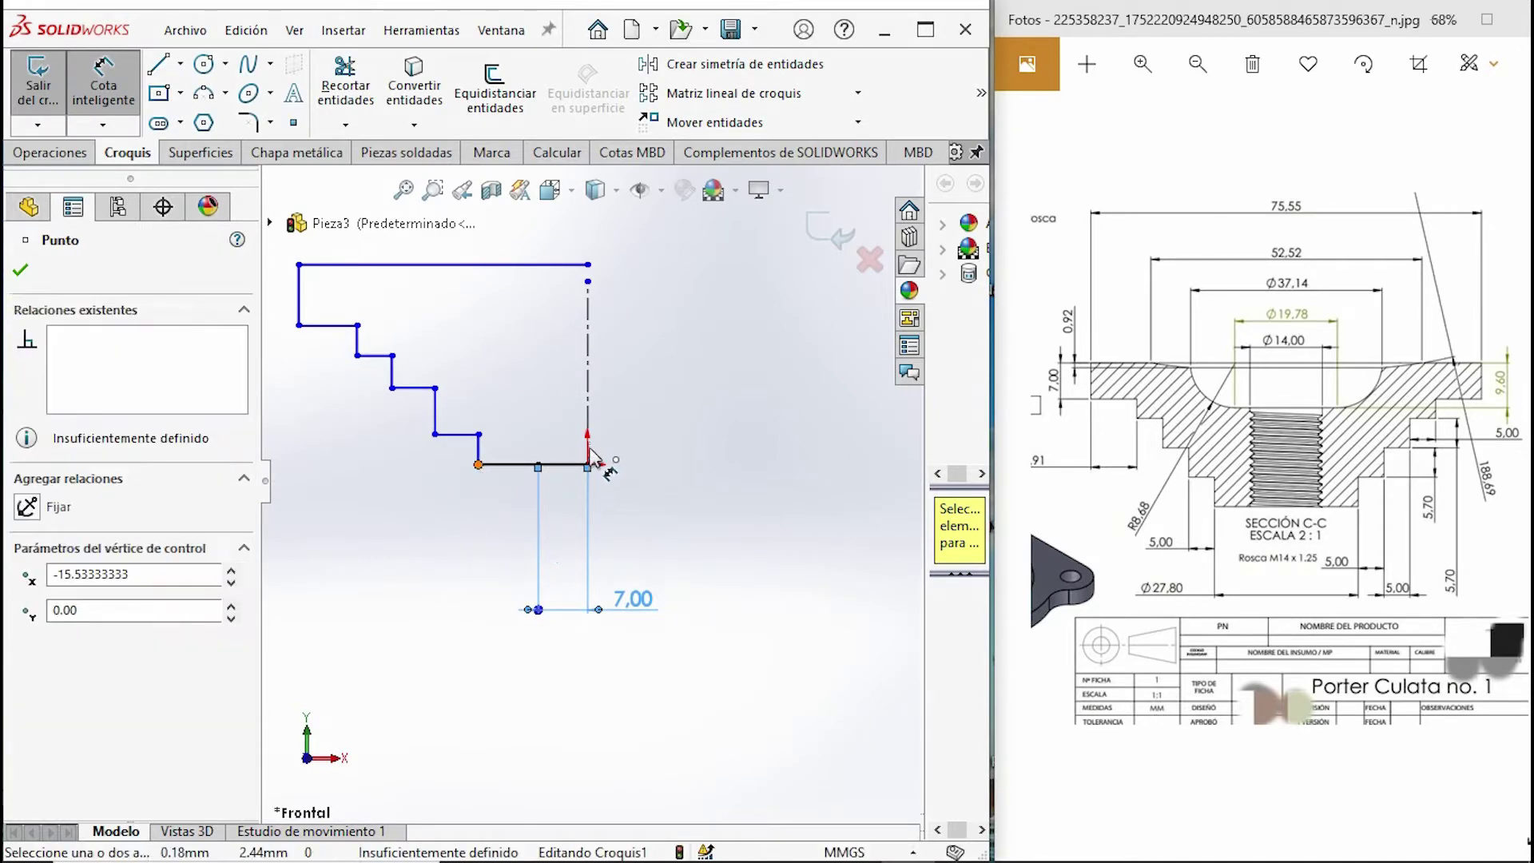
pyautogui.click(588, 433)
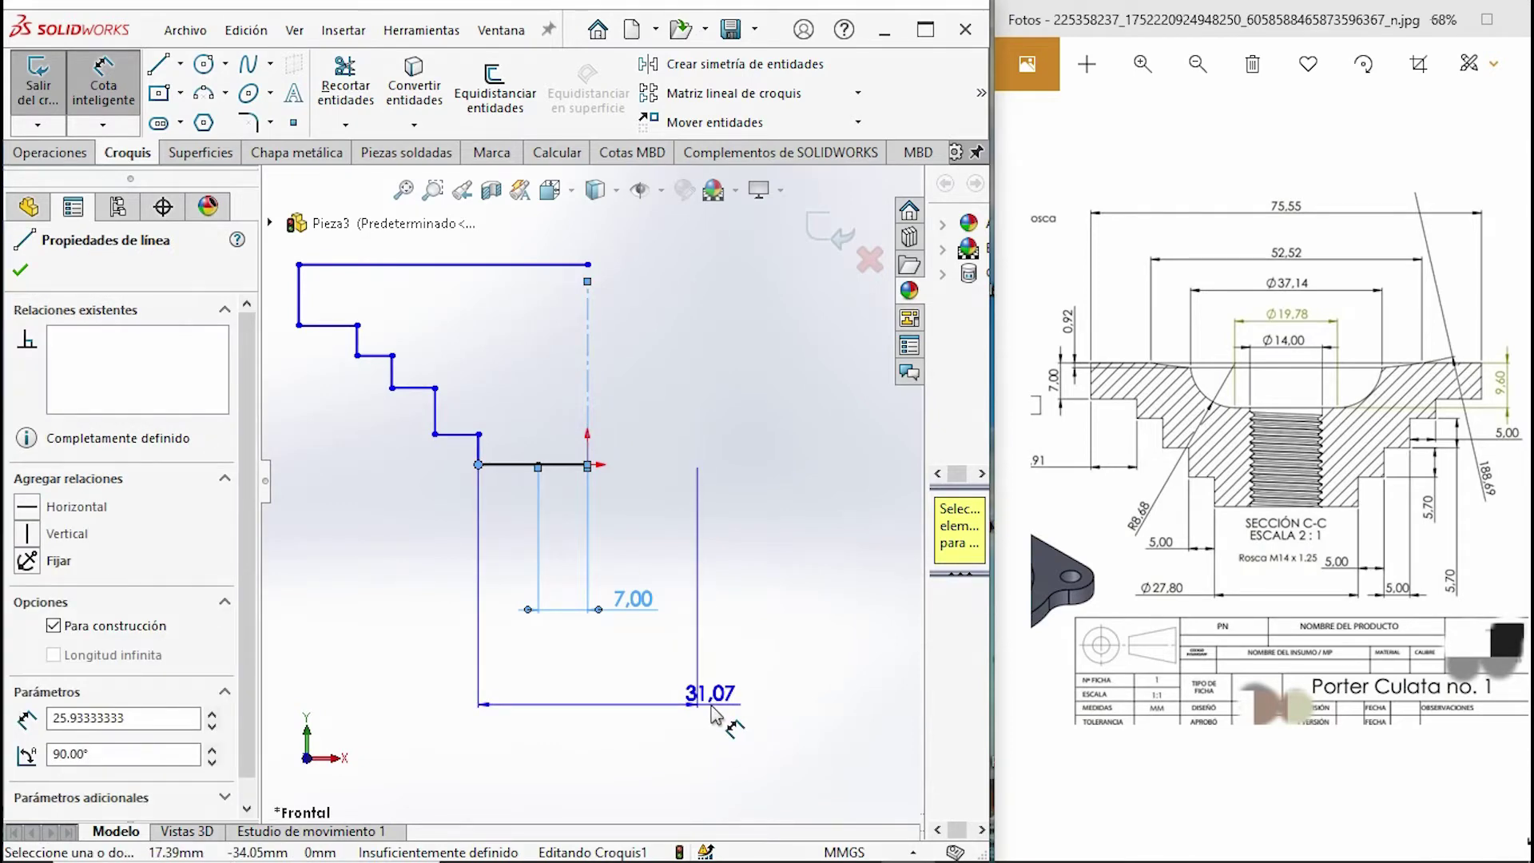
pyautogui.click(713, 711)
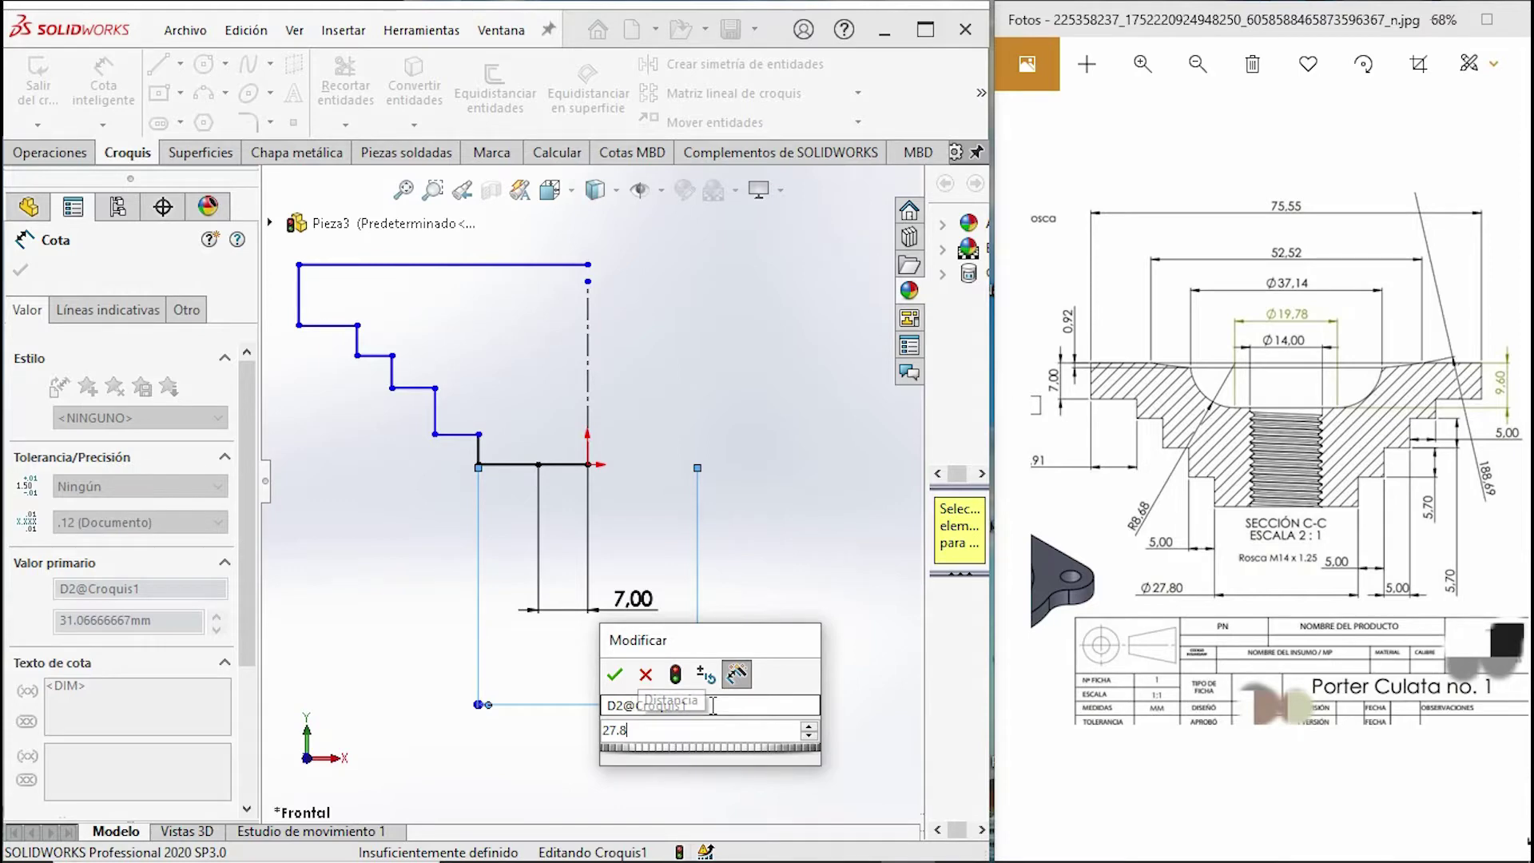
pyautogui.press('Return')
pyautogui.scroll(-3, 467, 446)
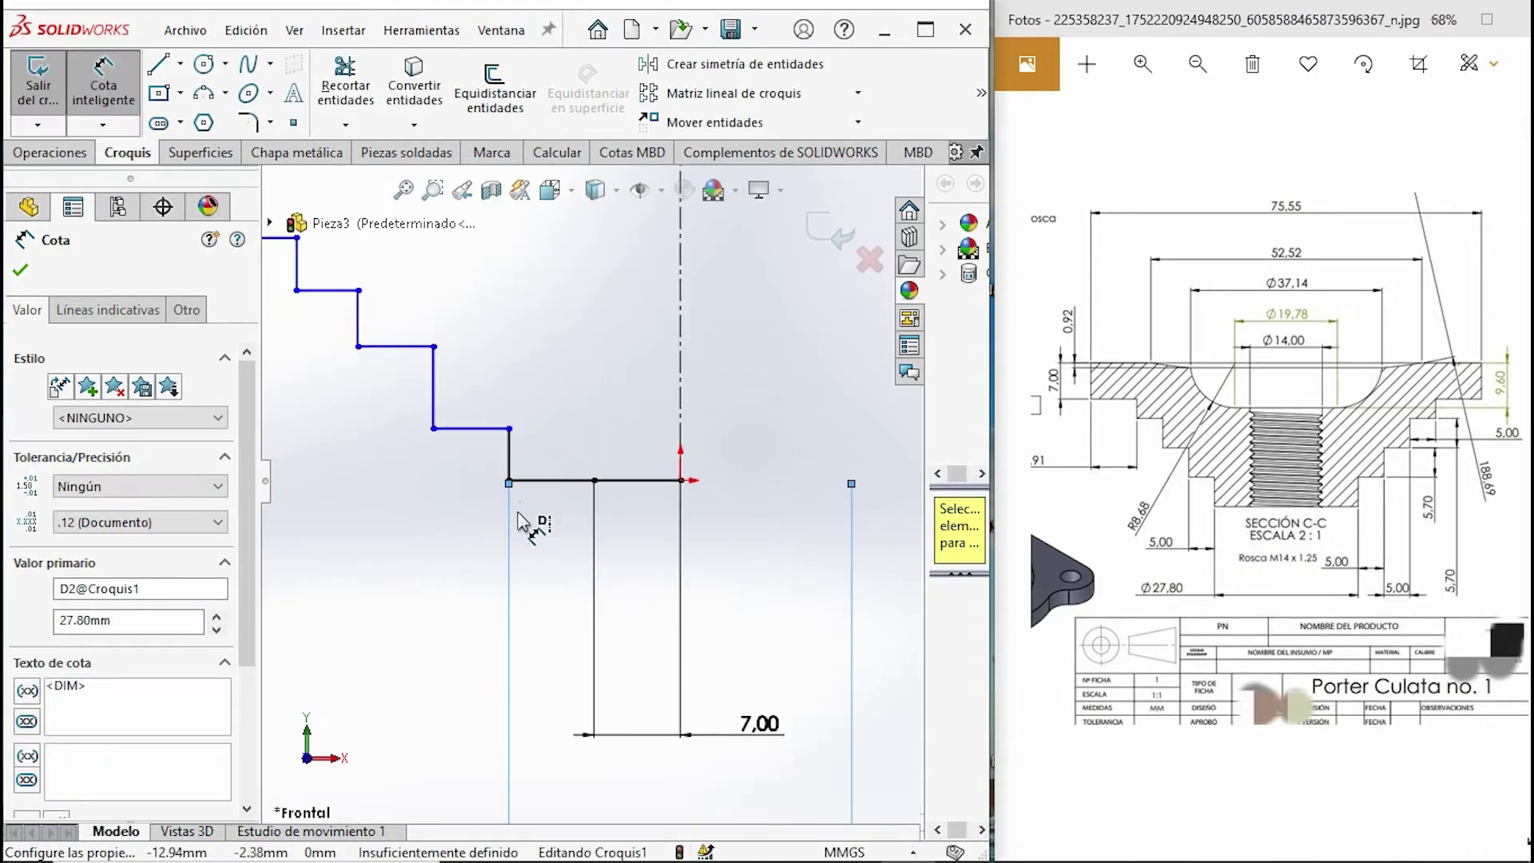
# - Set the first vertical step's height to 5.7 mm
pyautogui.click(510, 464)
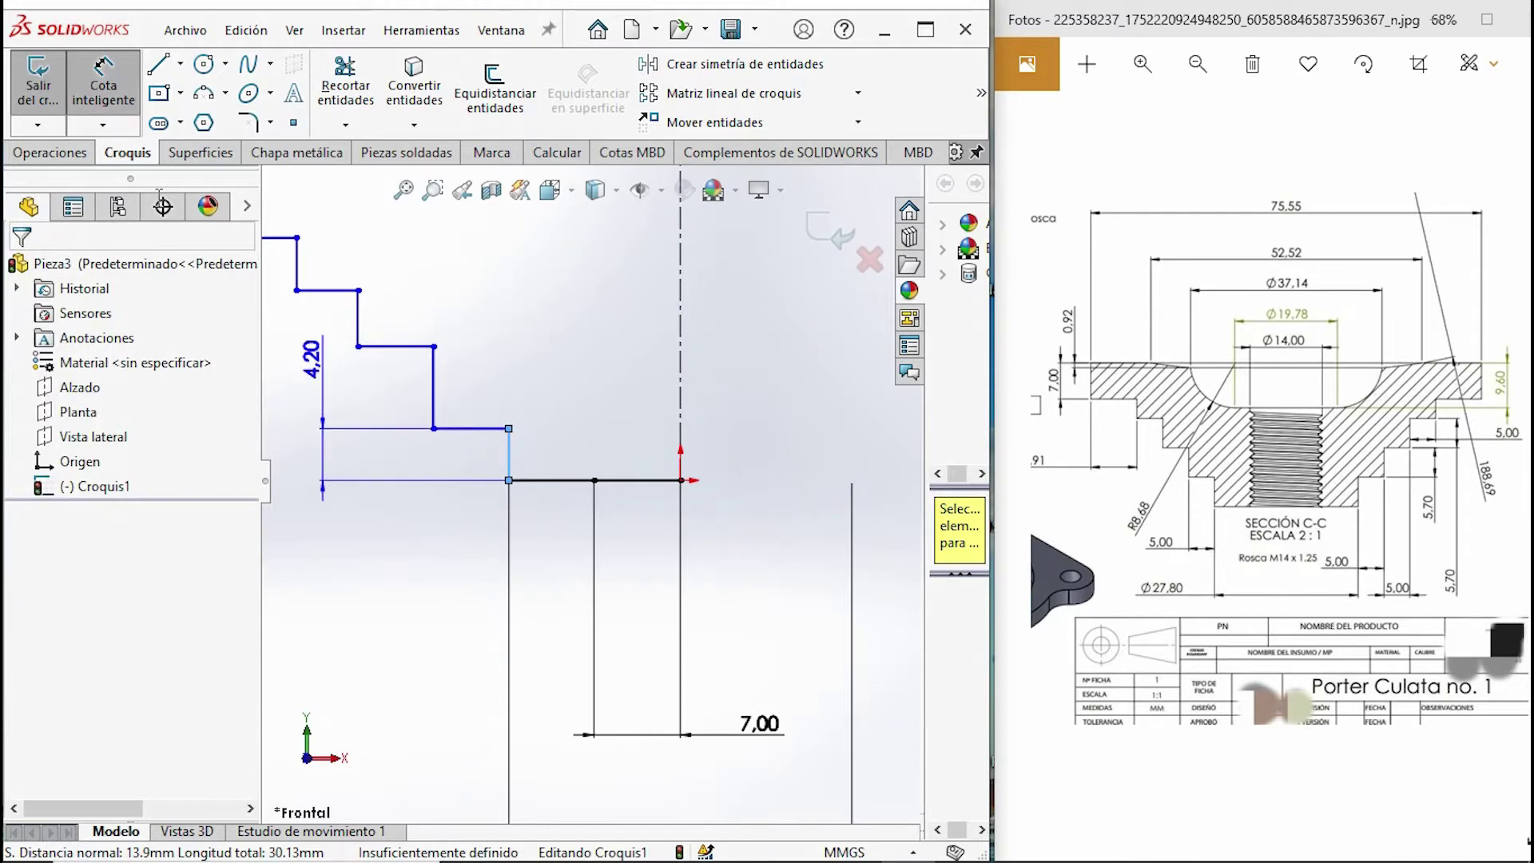
pyautogui.click(400, 483)
pyautogui.write('5.7')
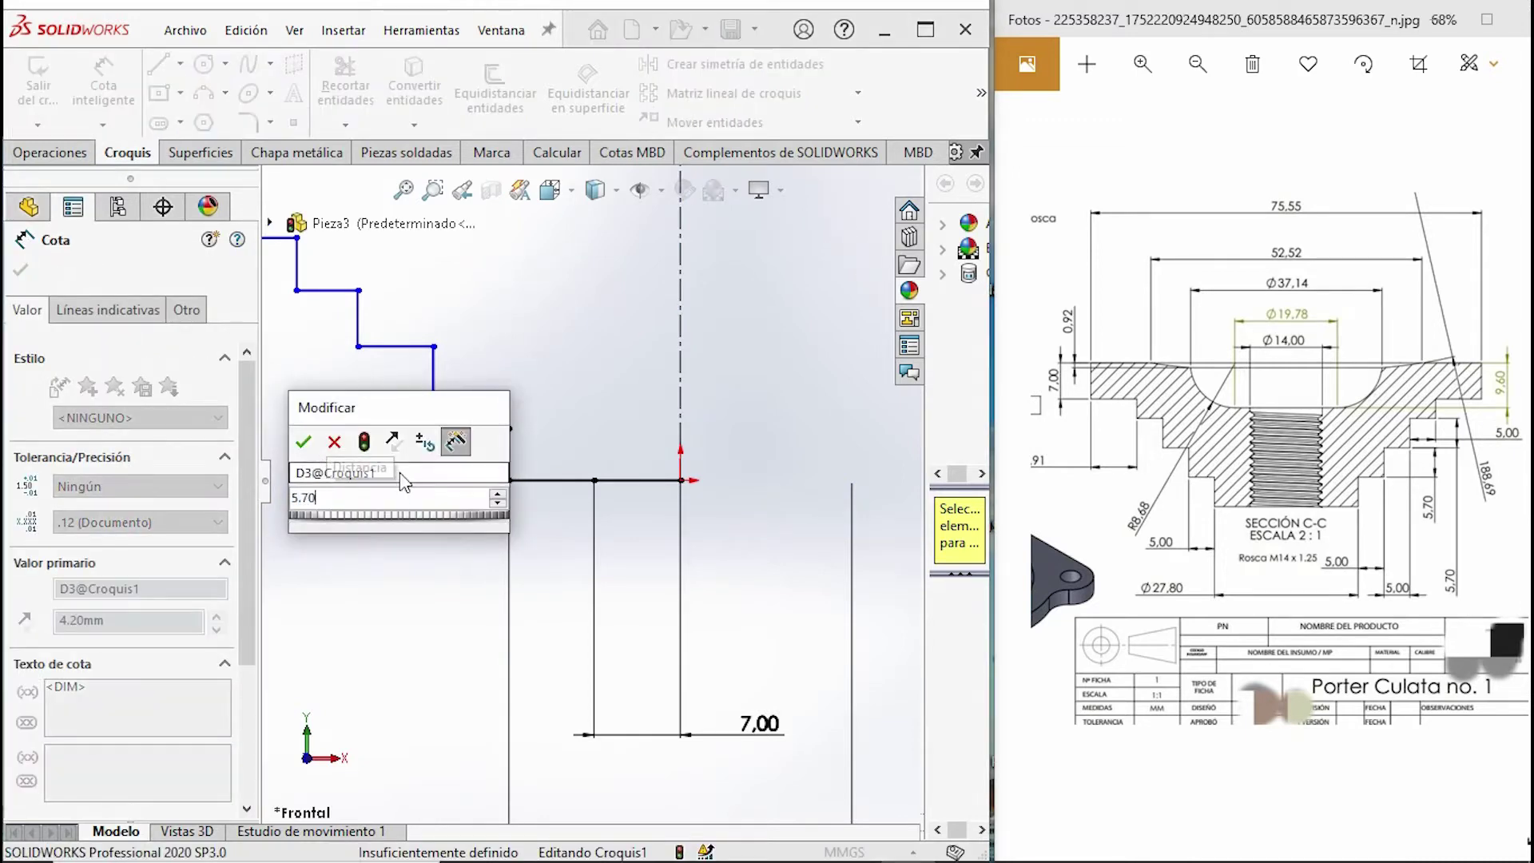
pyautogui.press('Return')
pyautogui.doubleClick(399, 483)
pyautogui.write('5.7')
pyautogui.press('Return')
pyautogui.press('Escape')
pyautogui.click(511, 468)
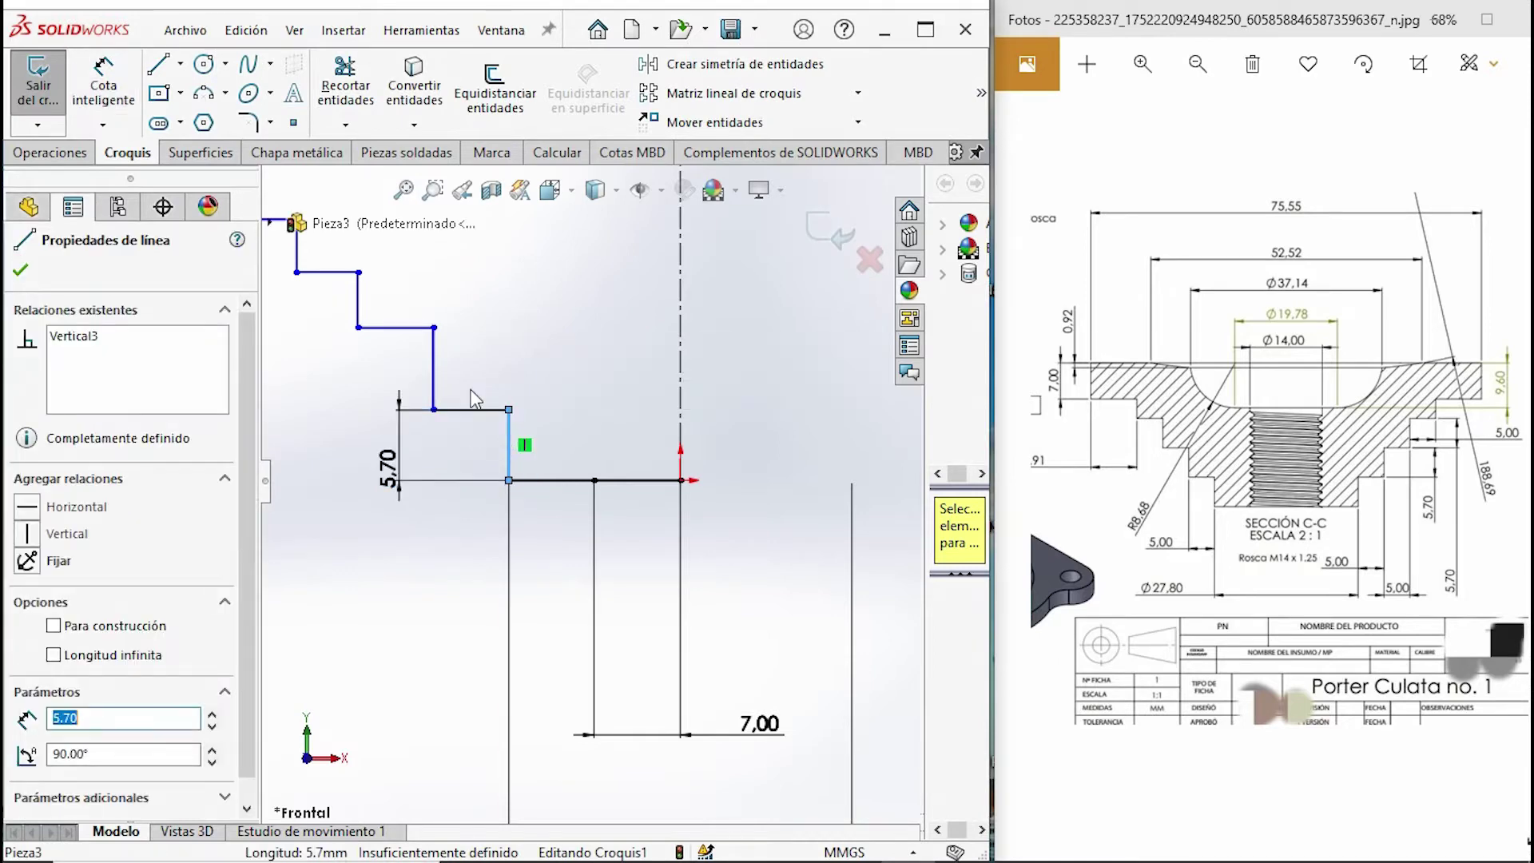
pyautogui.keyDown('ctrl'); pyautogui.click(436, 376); pyautogui.keyUp('ctrl')
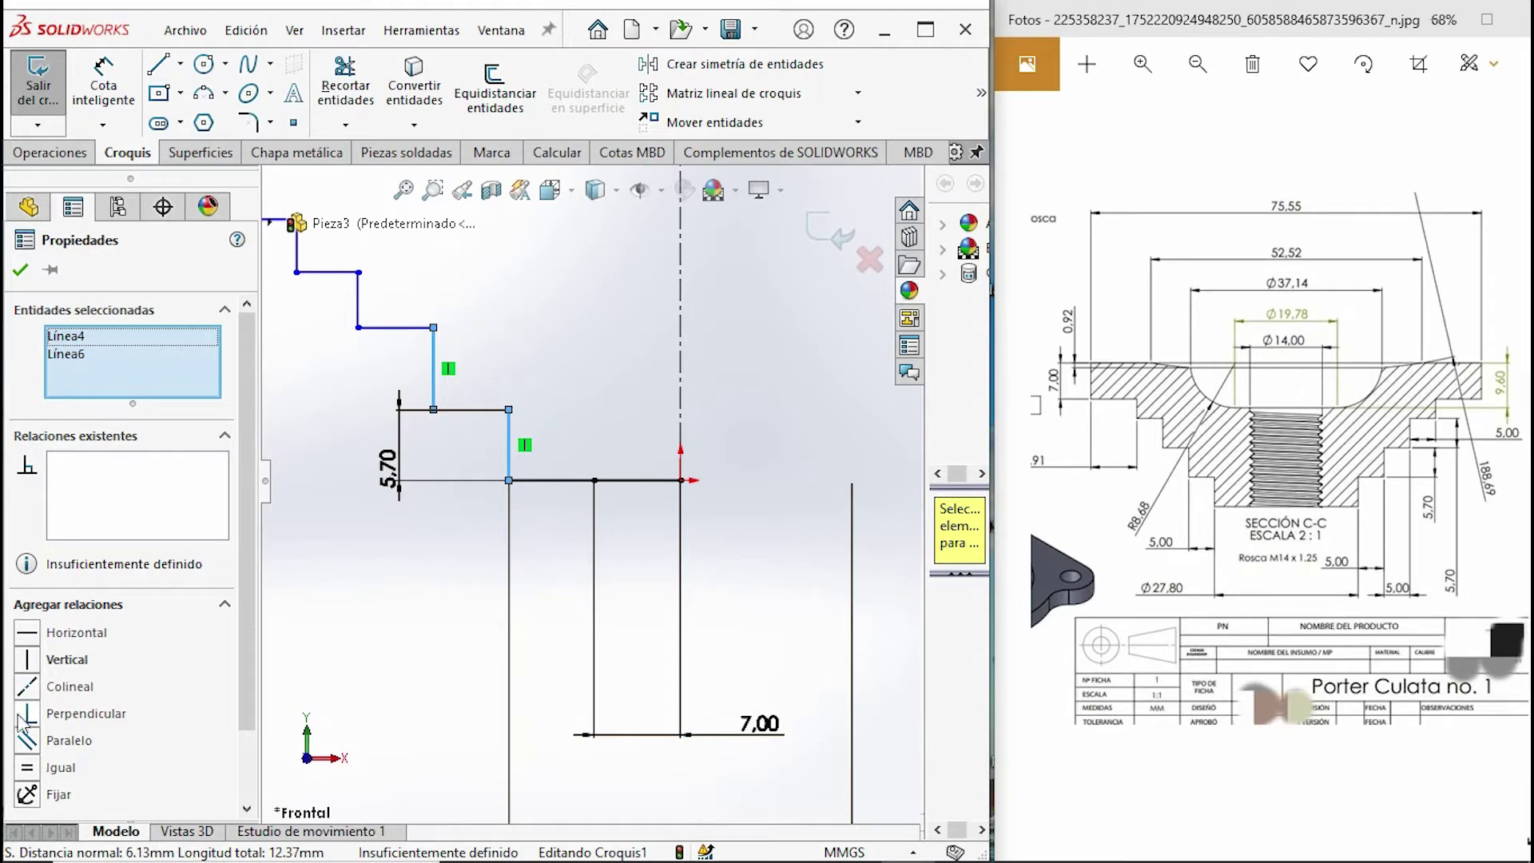
# - Make the two vertical step risers equal in length
pyautogui.click(26, 769)
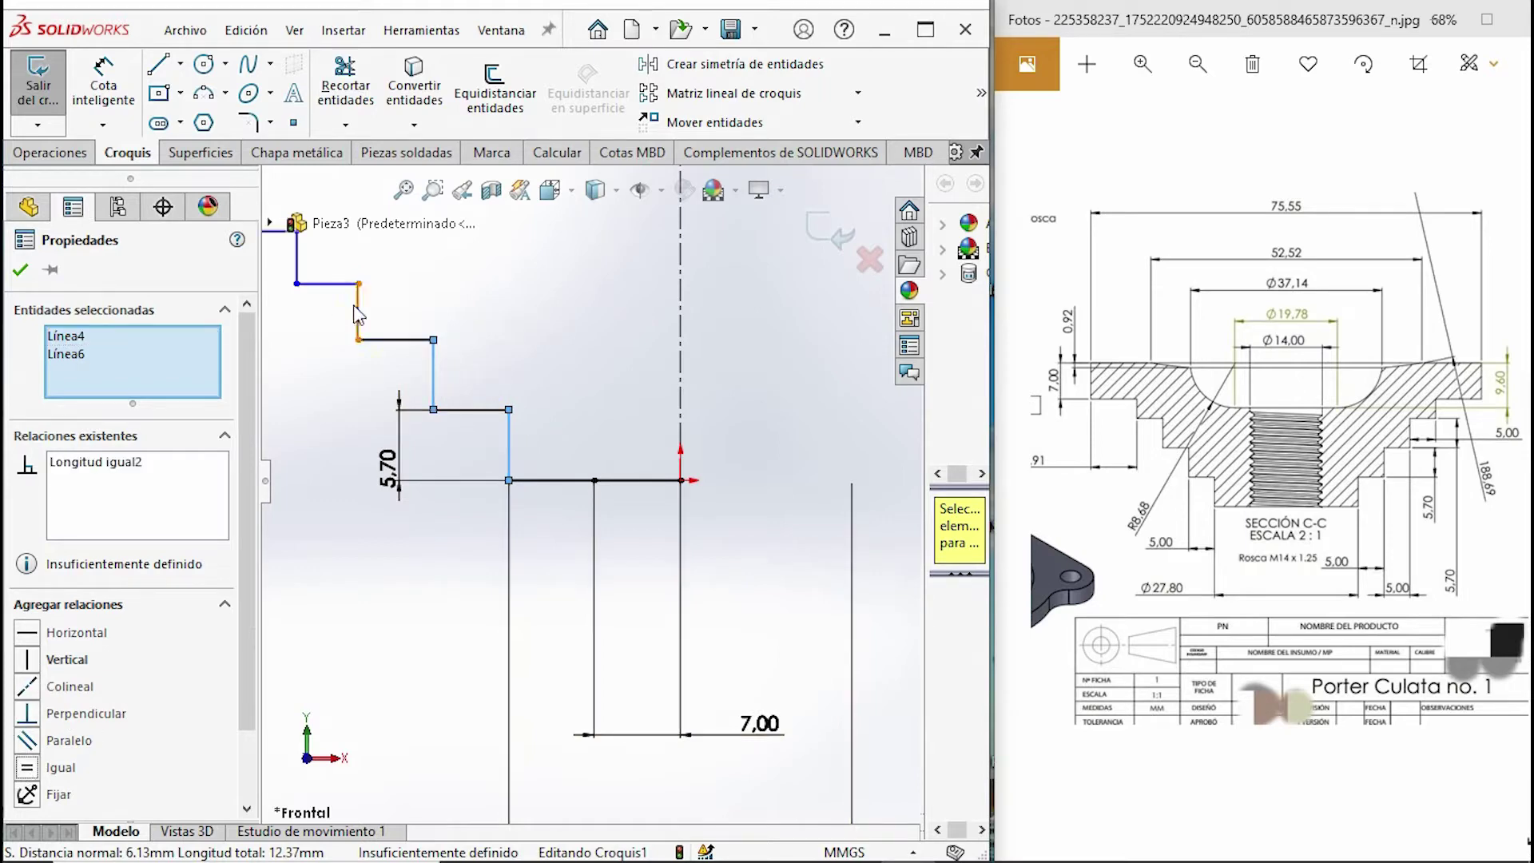
pyautogui.click(357, 314)
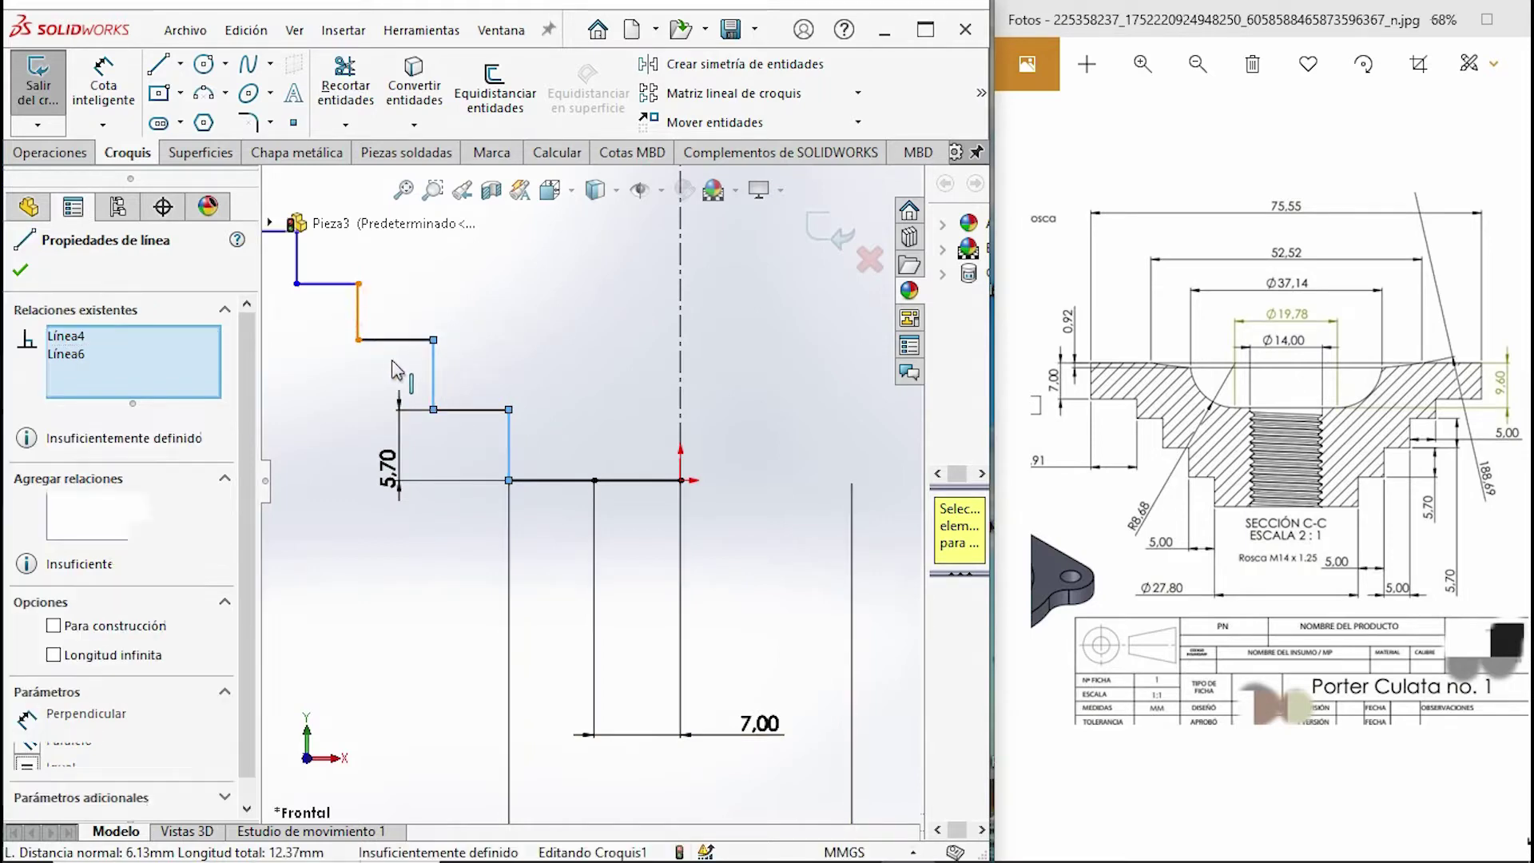
pyautogui.keyDown('ctrl'); pyautogui.click(434, 385); pyautogui.keyUp('ctrl')
pyautogui.click(59, 769)
pyautogui.click(297, 731)
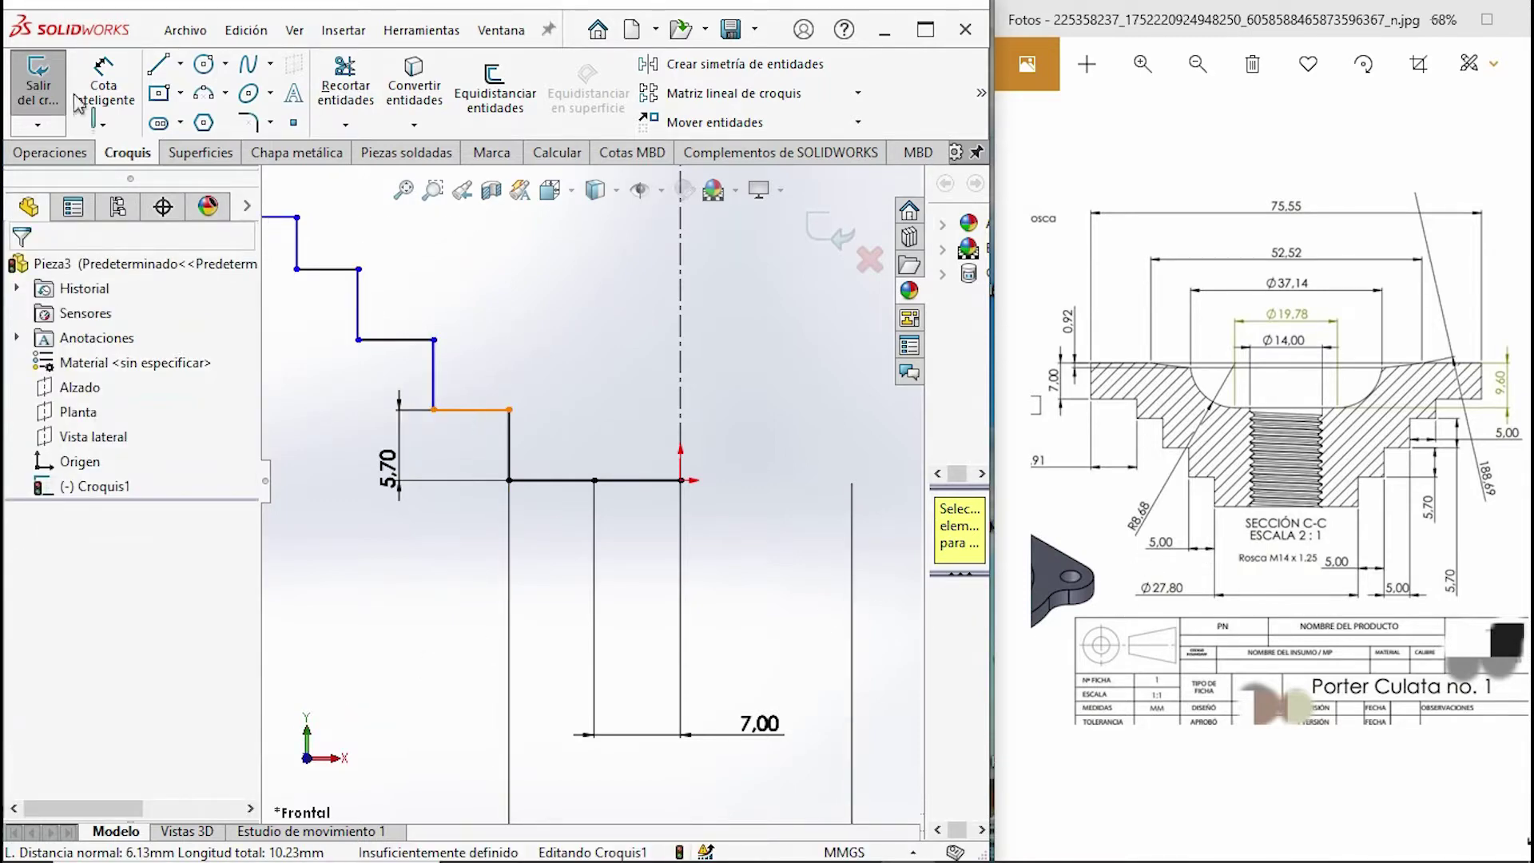
# - Set the lower horizontal step's length to 5.00 mm
pyautogui.click(477, 413)
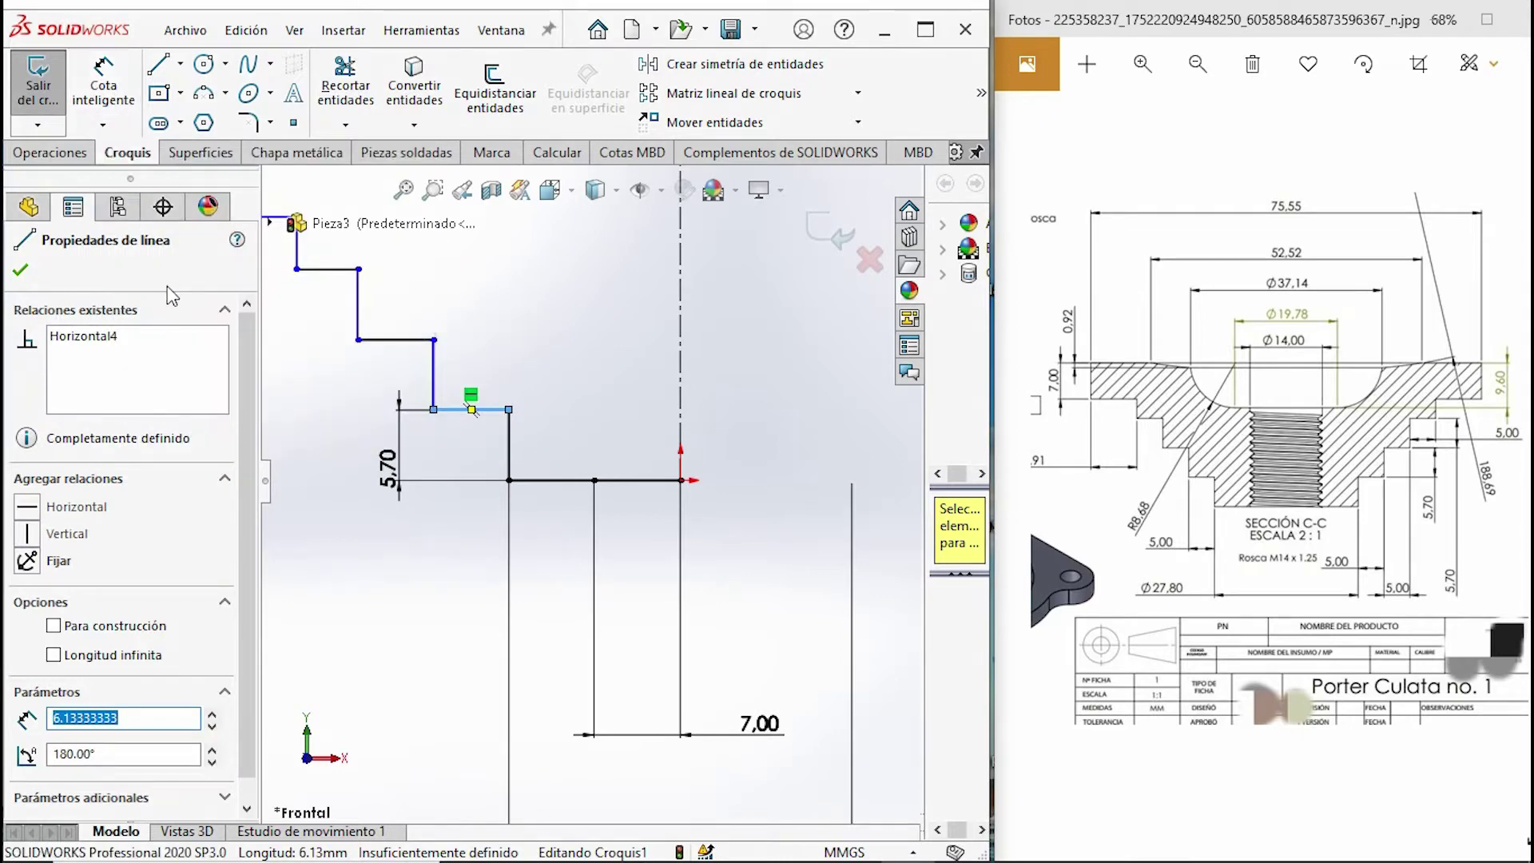
pyautogui.write('5')
pyautogui.press('Return')
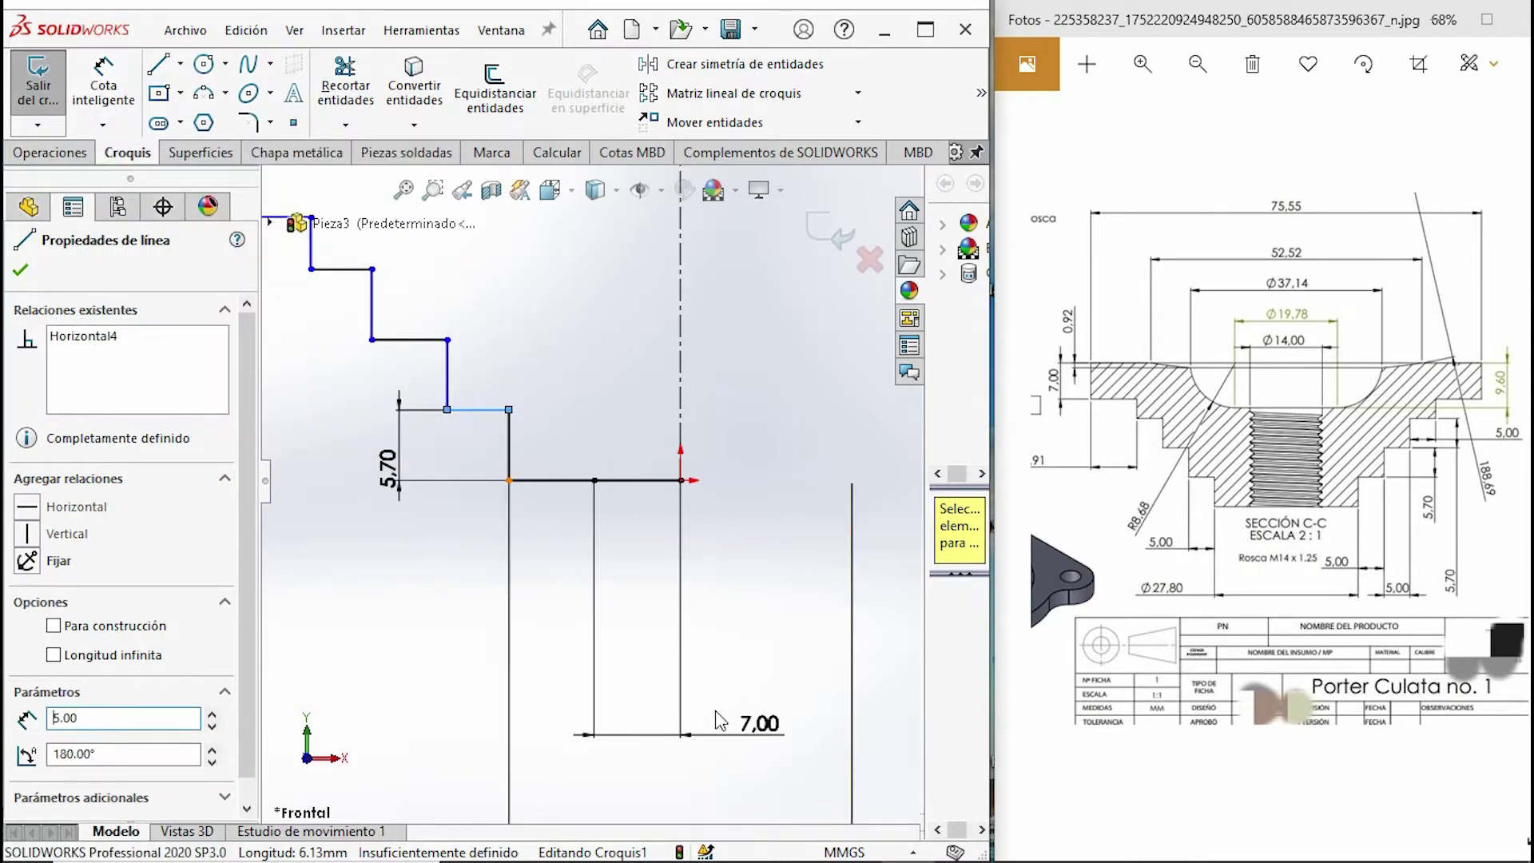
pyautogui.click(717, 712)
pyautogui.moveTo(409, 423); pyautogui.dragTo(368, 336, button='right')
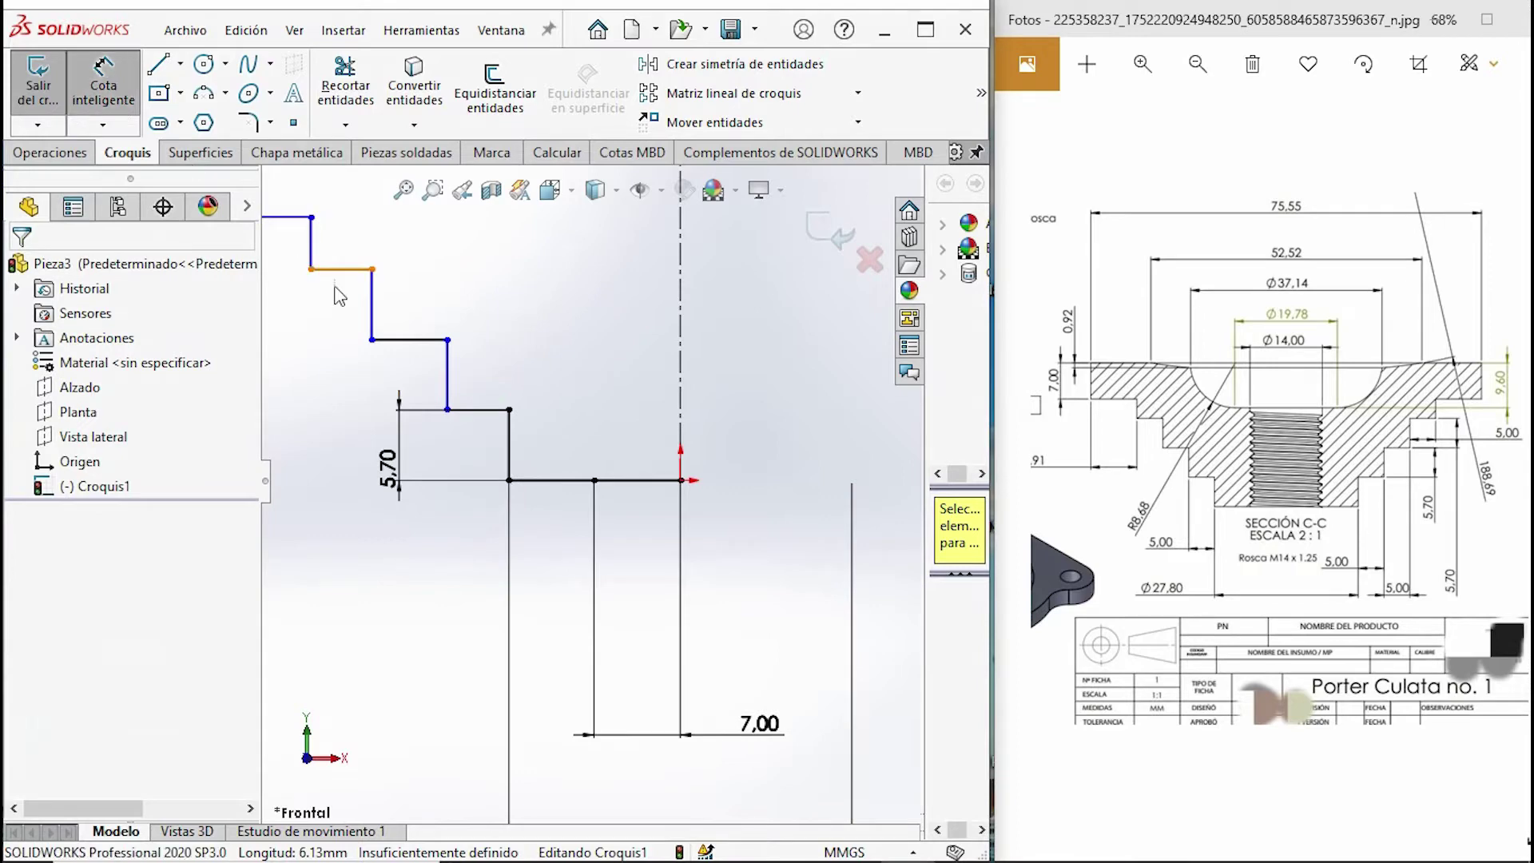
pyautogui.press('Escape')
# - Make the lower, middle and top horizontal treads equal in length
pyautogui.click(477, 409)
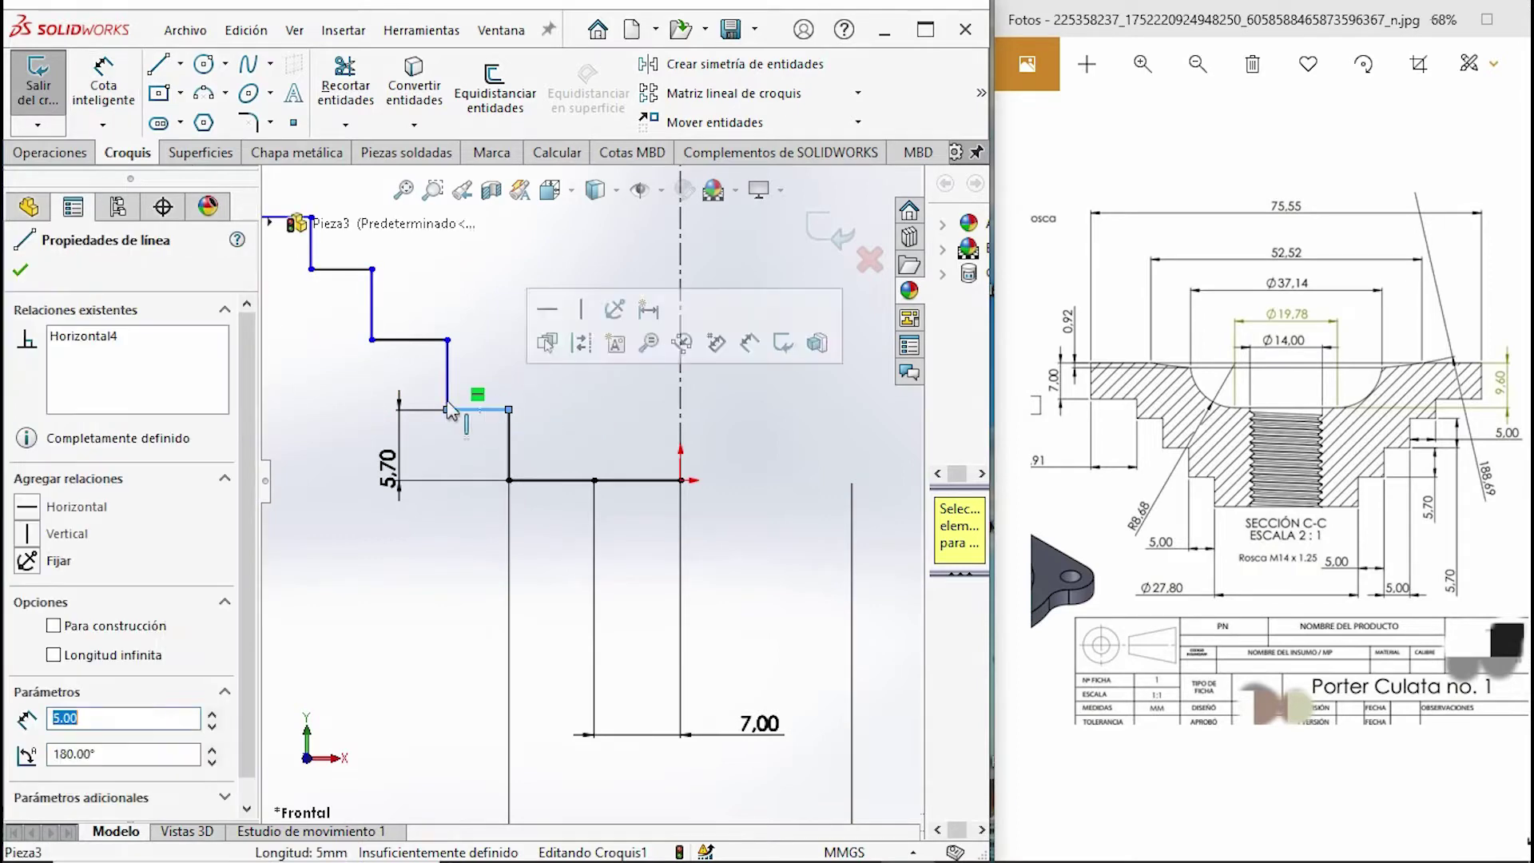
pyautogui.keyDown('ctrl'); pyautogui.click(409, 341); pyautogui.keyUp('ctrl')
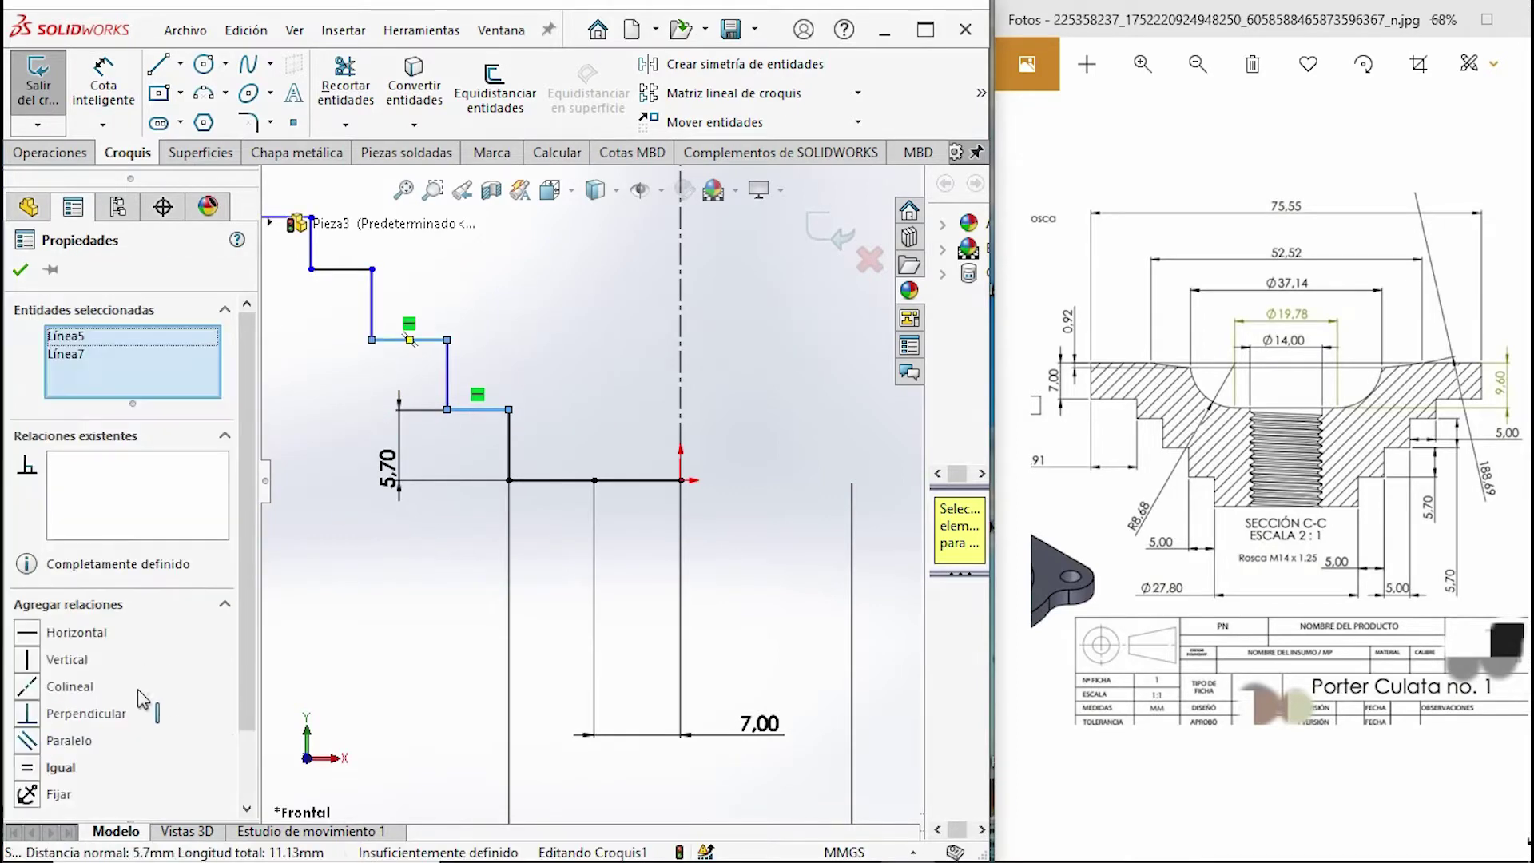
pyautogui.click(56, 768)
pyautogui.click(359, 271)
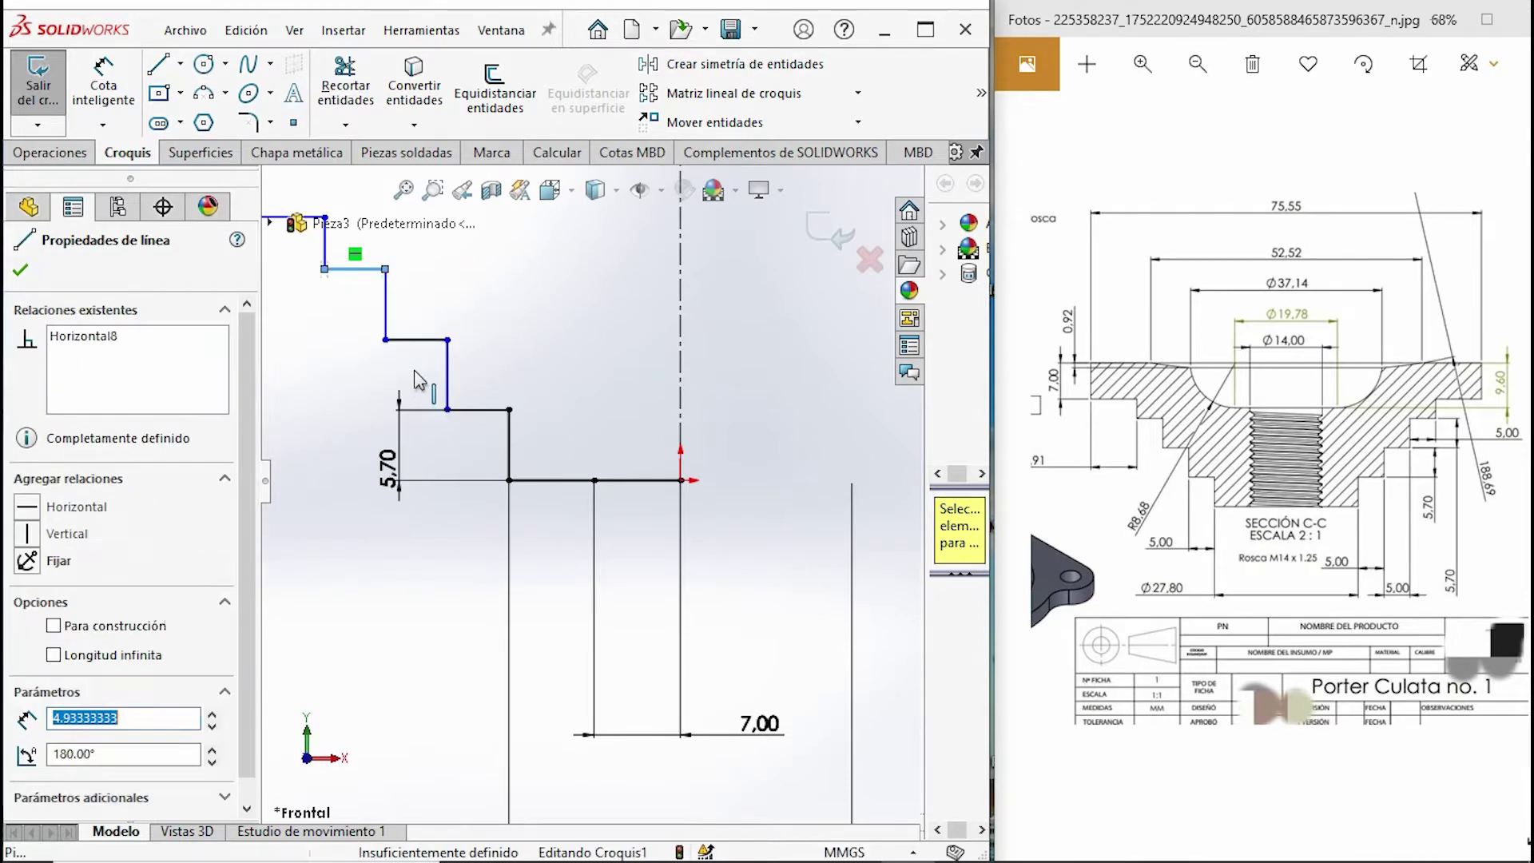
pyautogui.keyDown('ctrl'); pyautogui.click(425, 341); pyautogui.keyUp('ctrl')
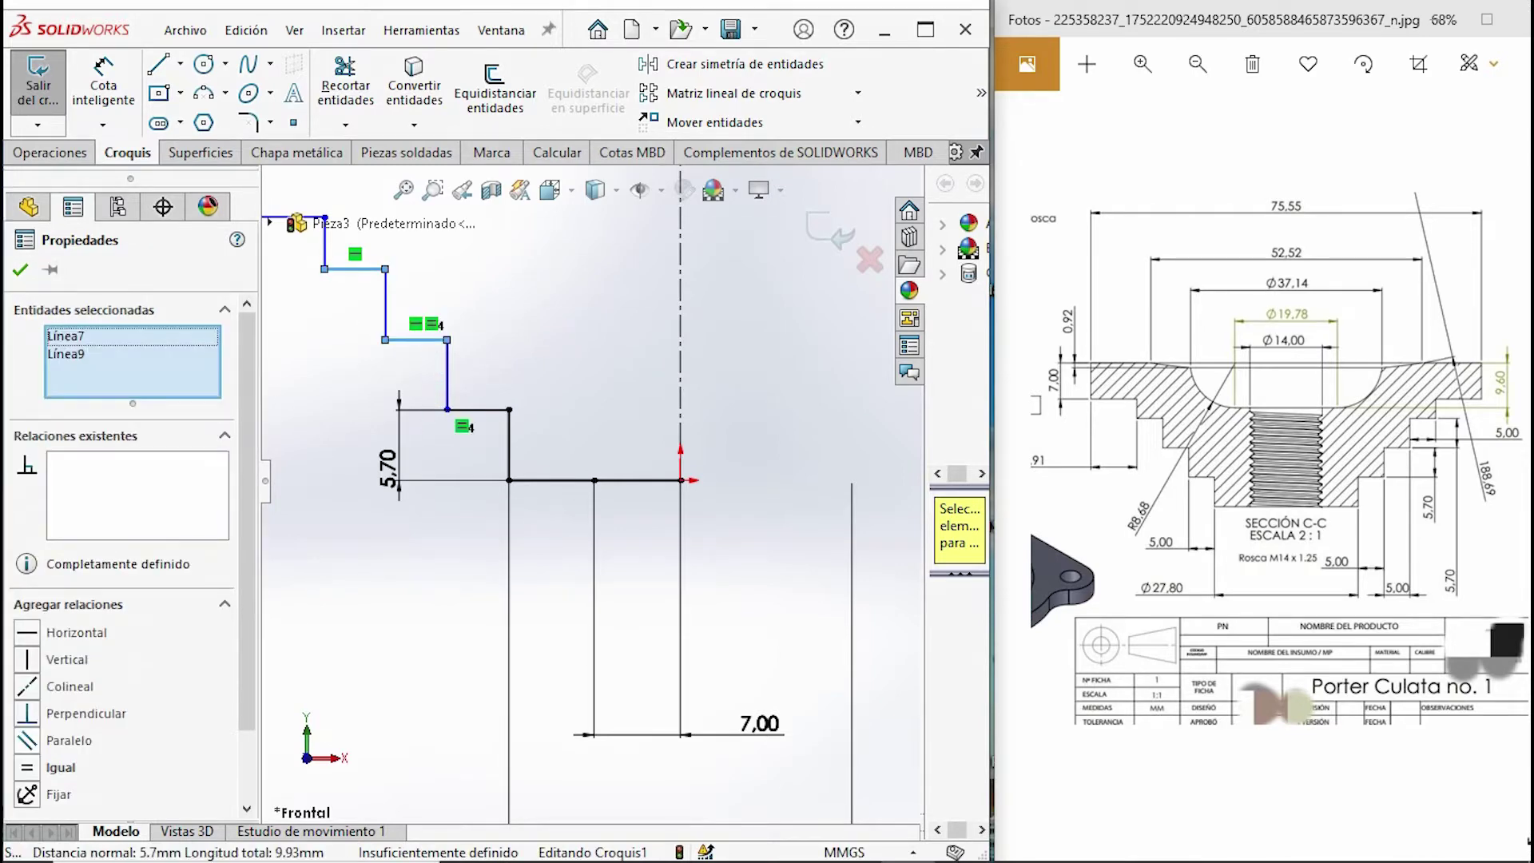
pyautogui.click(28, 768)
pyautogui.press('f')
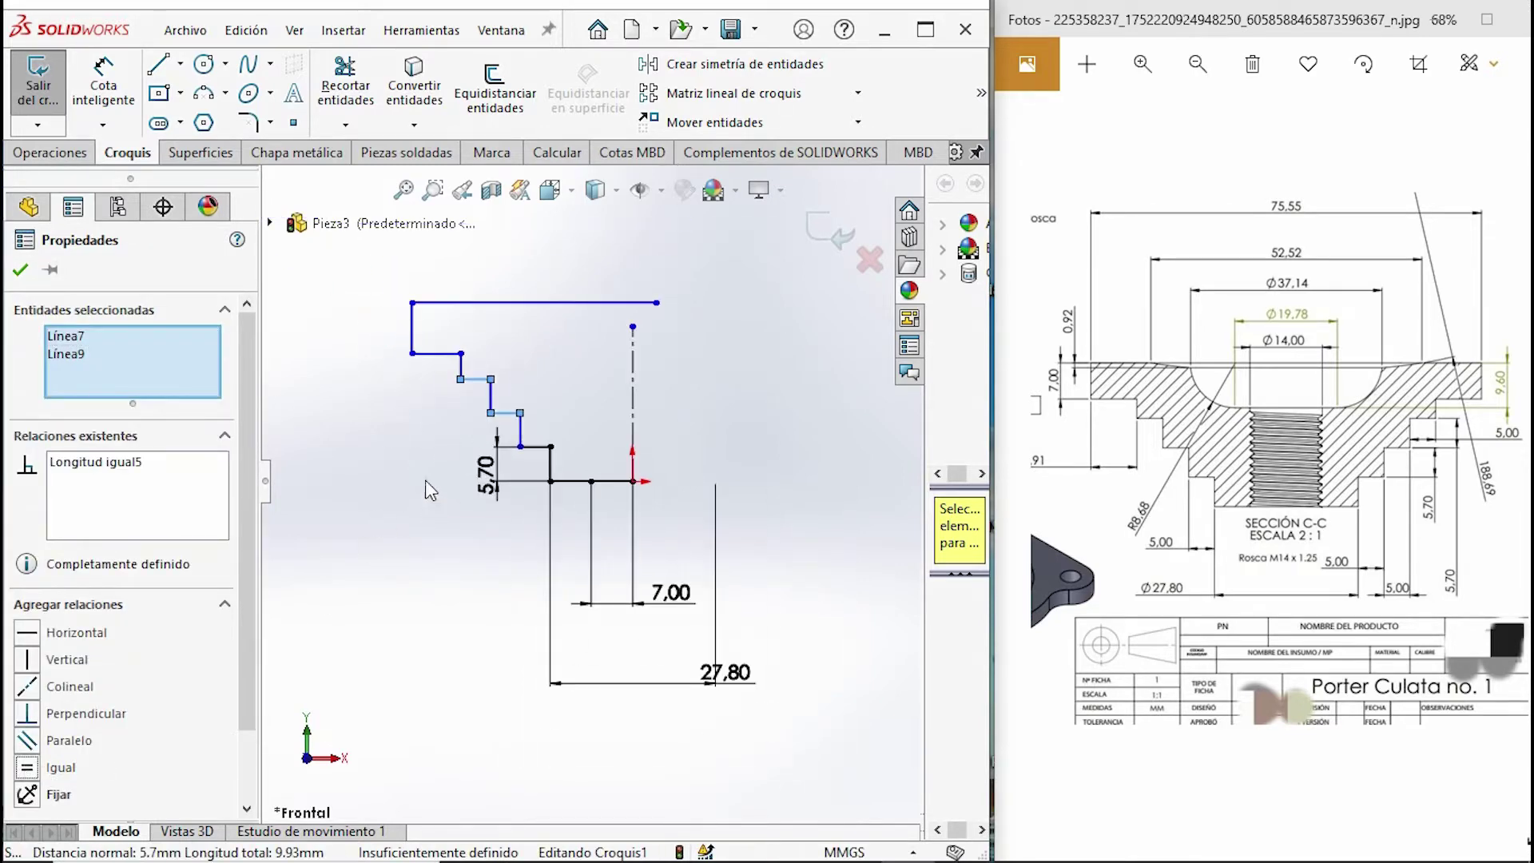
pyautogui.press('Escape')
pyautogui.moveTo(1278, 399); pyautogui.dragTo(1262, 399)
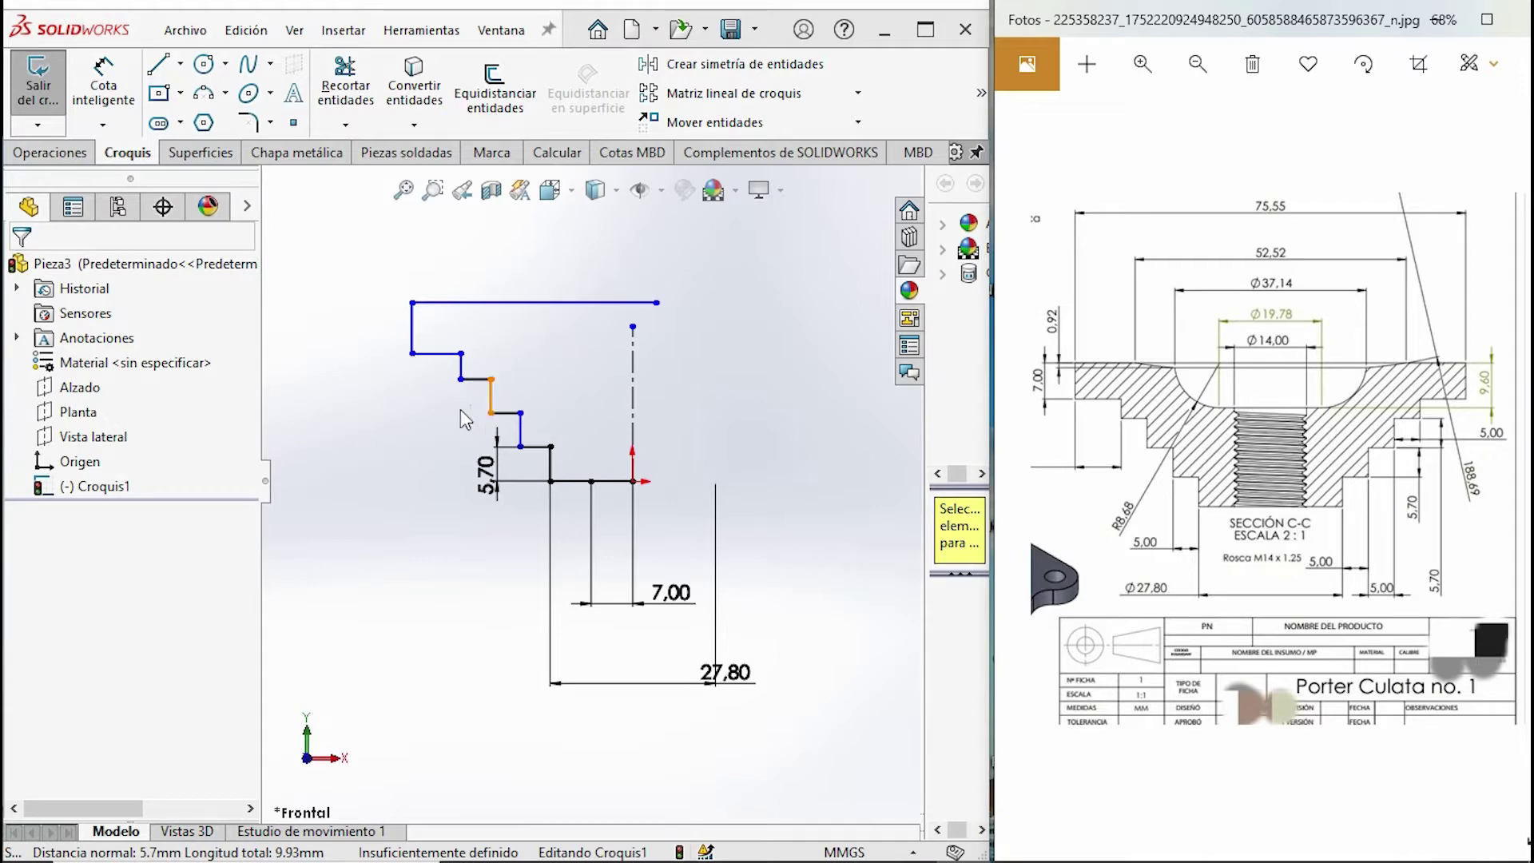
# - Dimension the short vertical riser to 4.00 mm
pyautogui.click(122, 128)
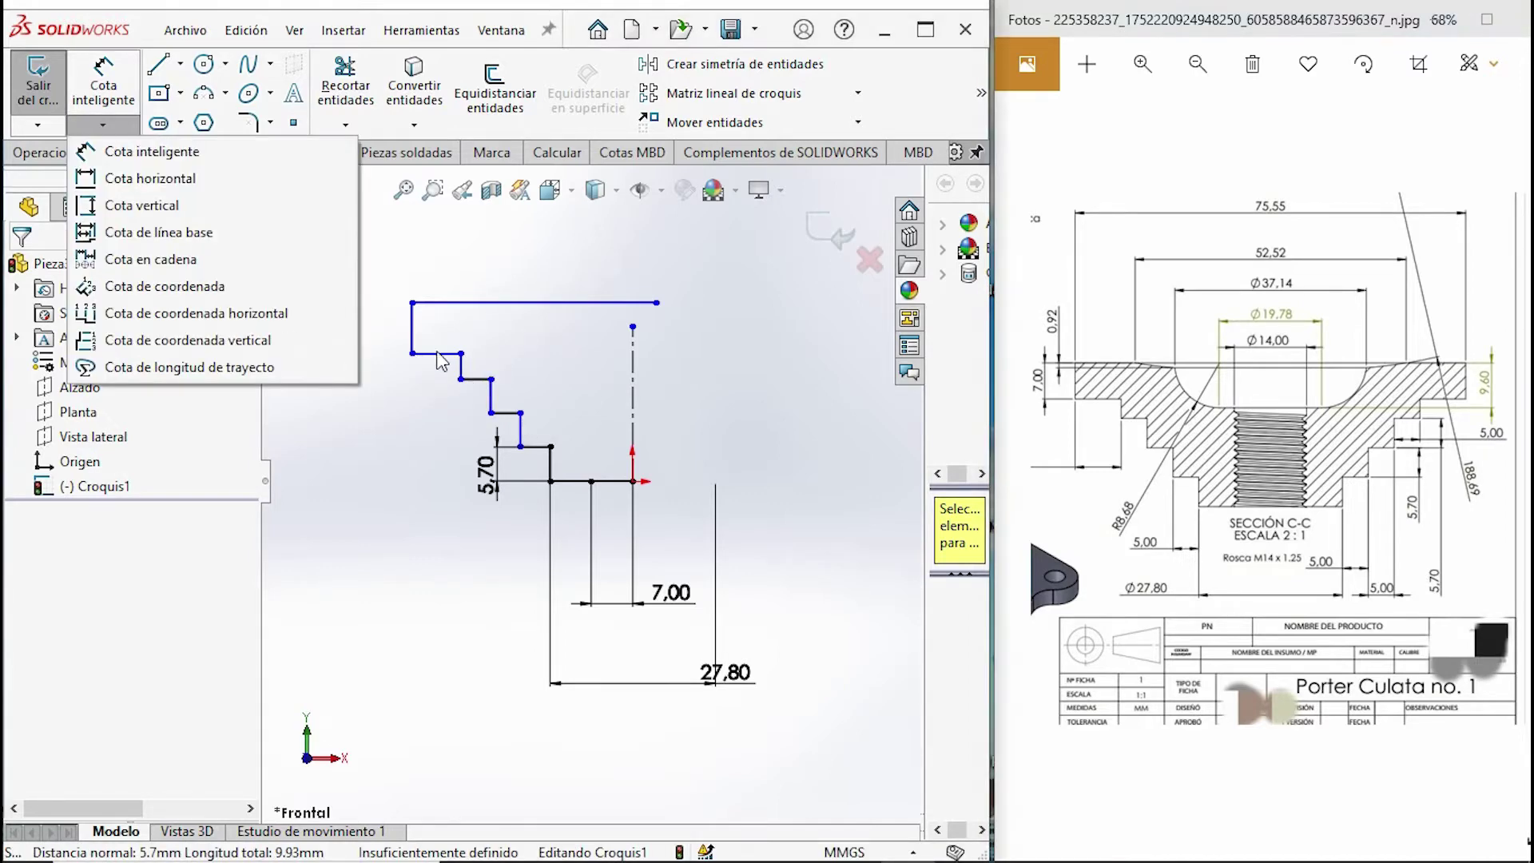
pyautogui.click(152, 151)
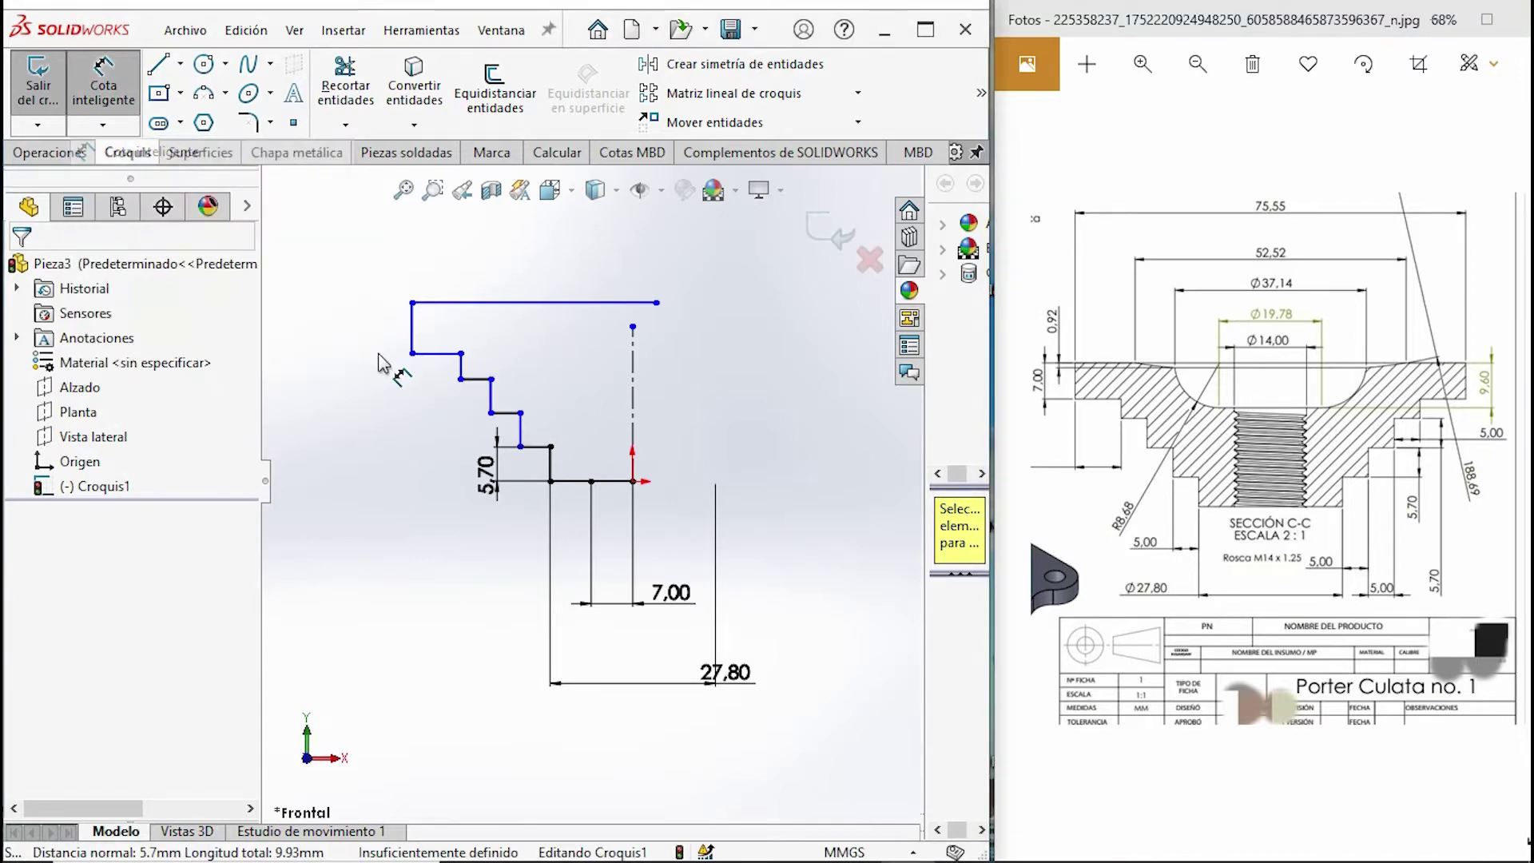
pyautogui.click(461, 368)
pyautogui.click(436, 439)
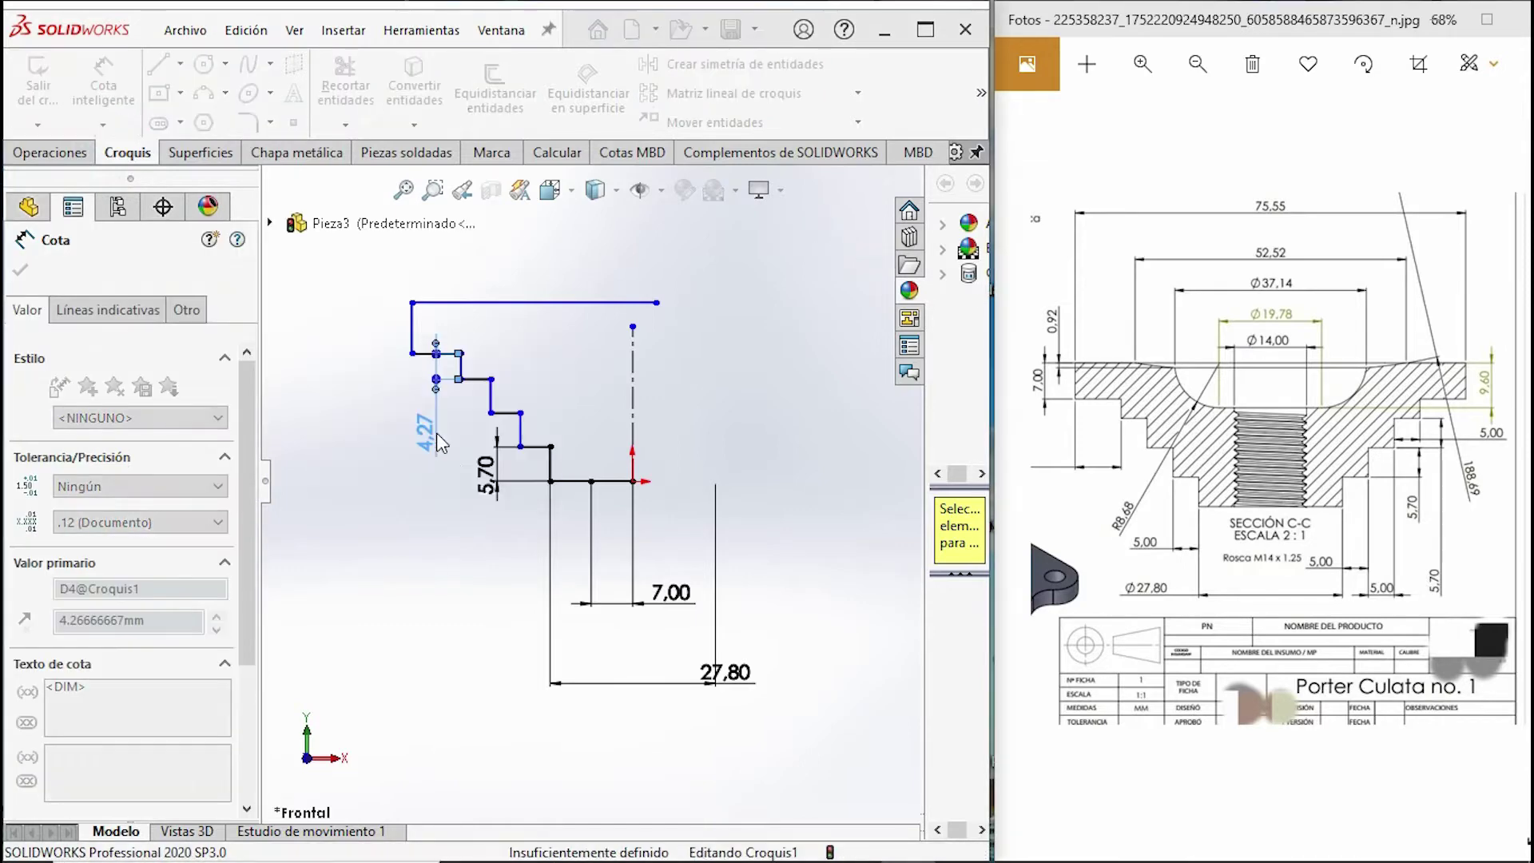
pyautogui.write('4')
pyautogui.press('Return')
pyautogui.moveTo(1199, 451); pyautogui.dragTo(1430, 451)
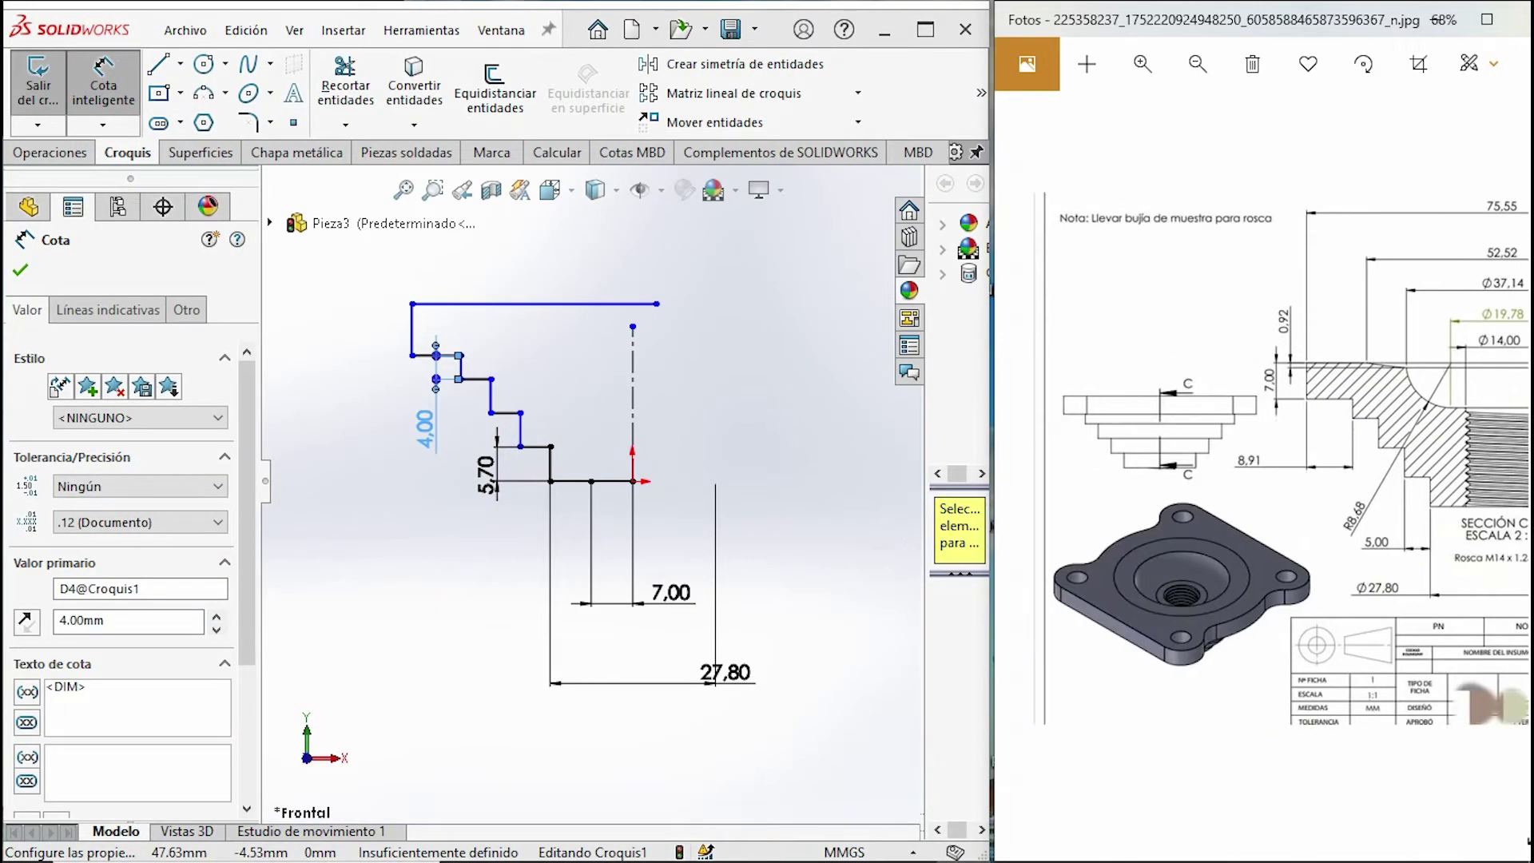
# - Dimension the top ledge offset to 8.91 mm and the upper step height to 7.00 mm
pyautogui.click(424, 356)
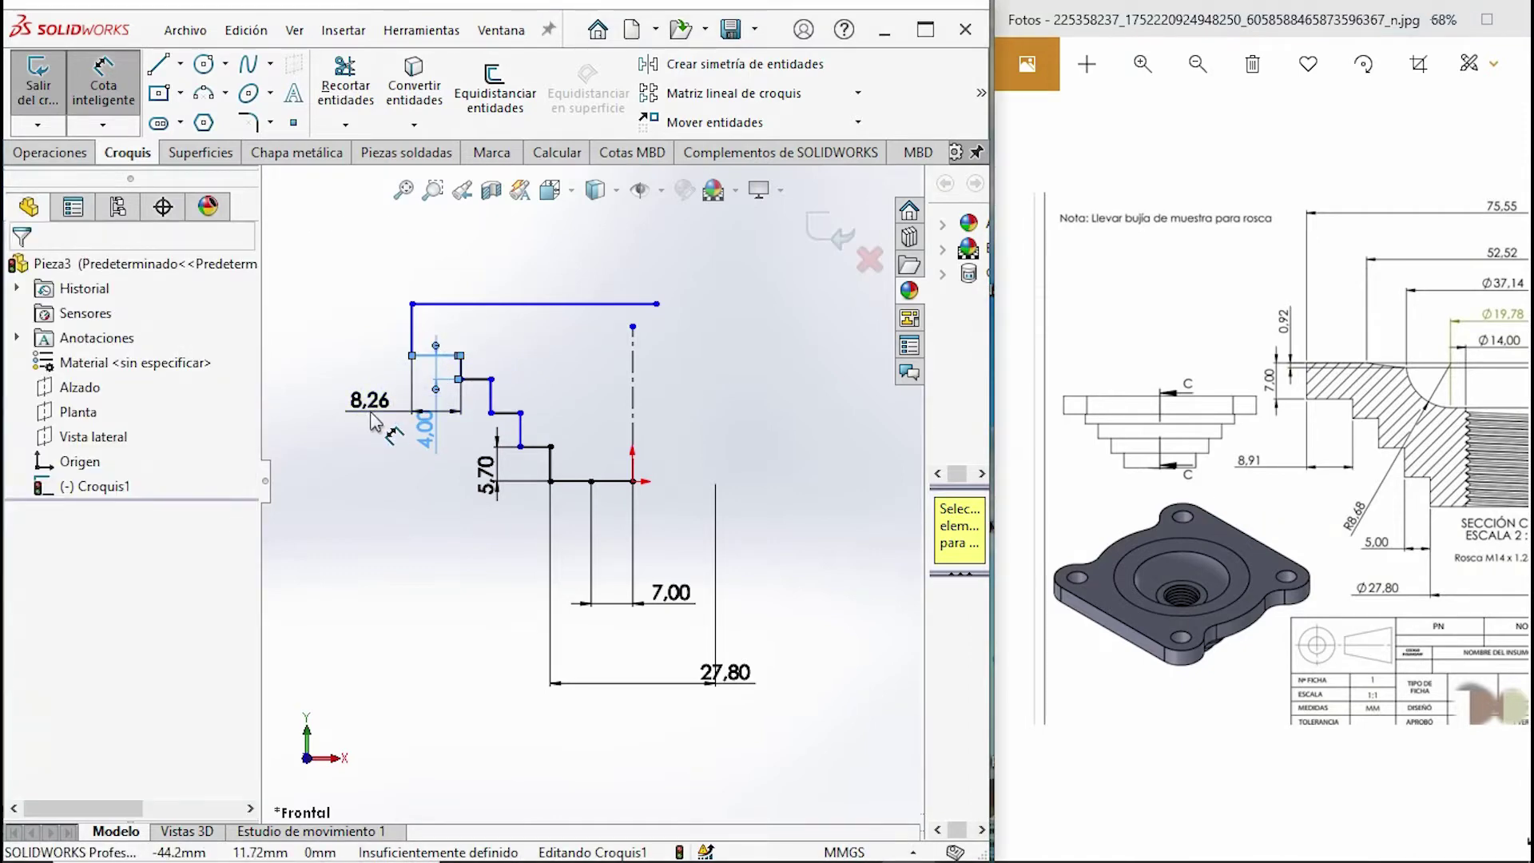
pyautogui.click(373, 419)
pyautogui.write('8.91')
pyautogui.press('Return')
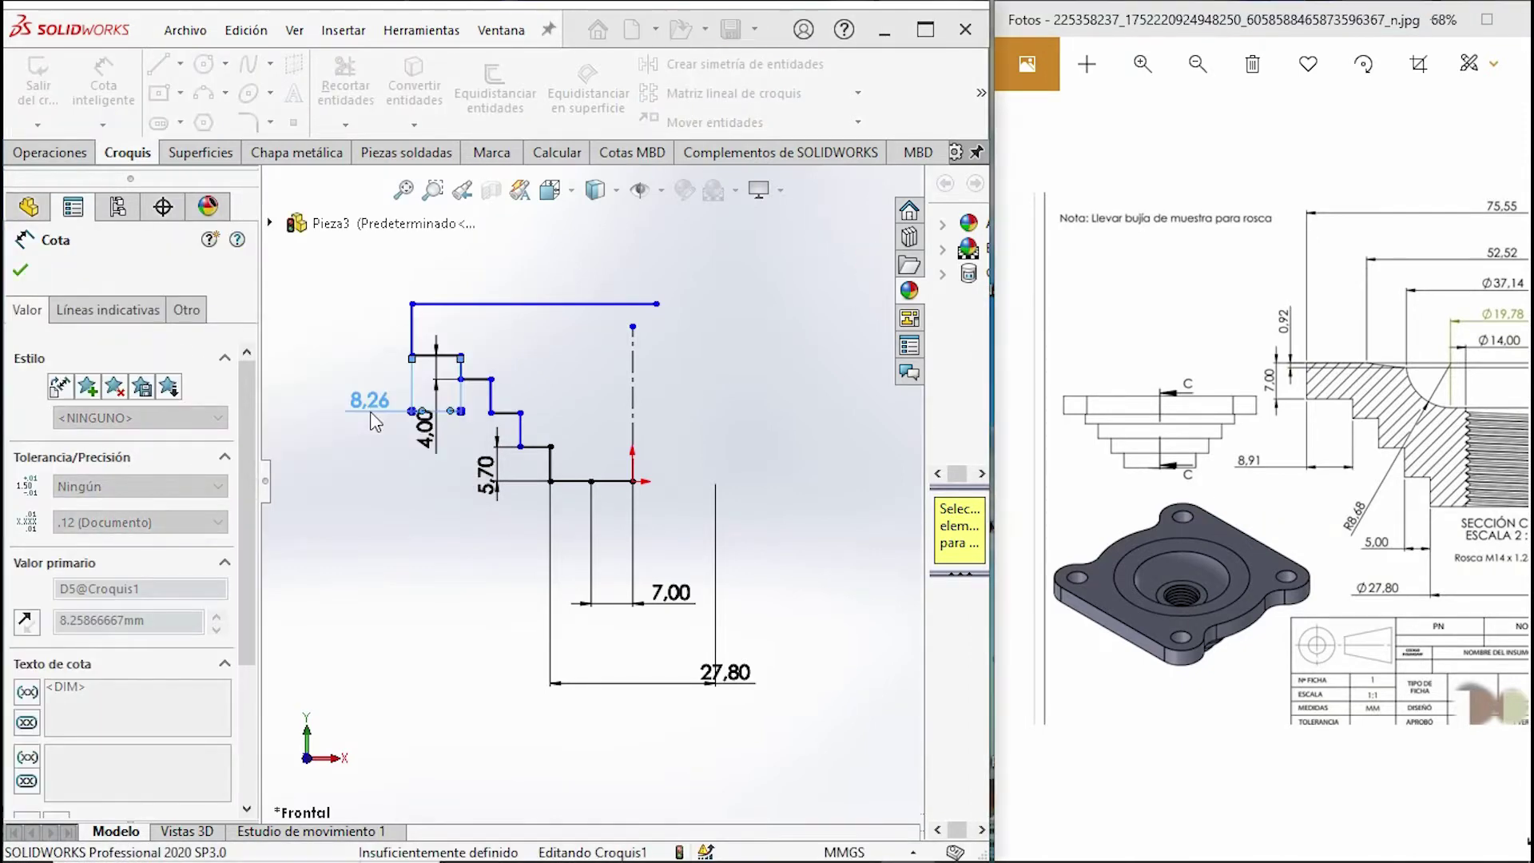
pyautogui.click(410, 344)
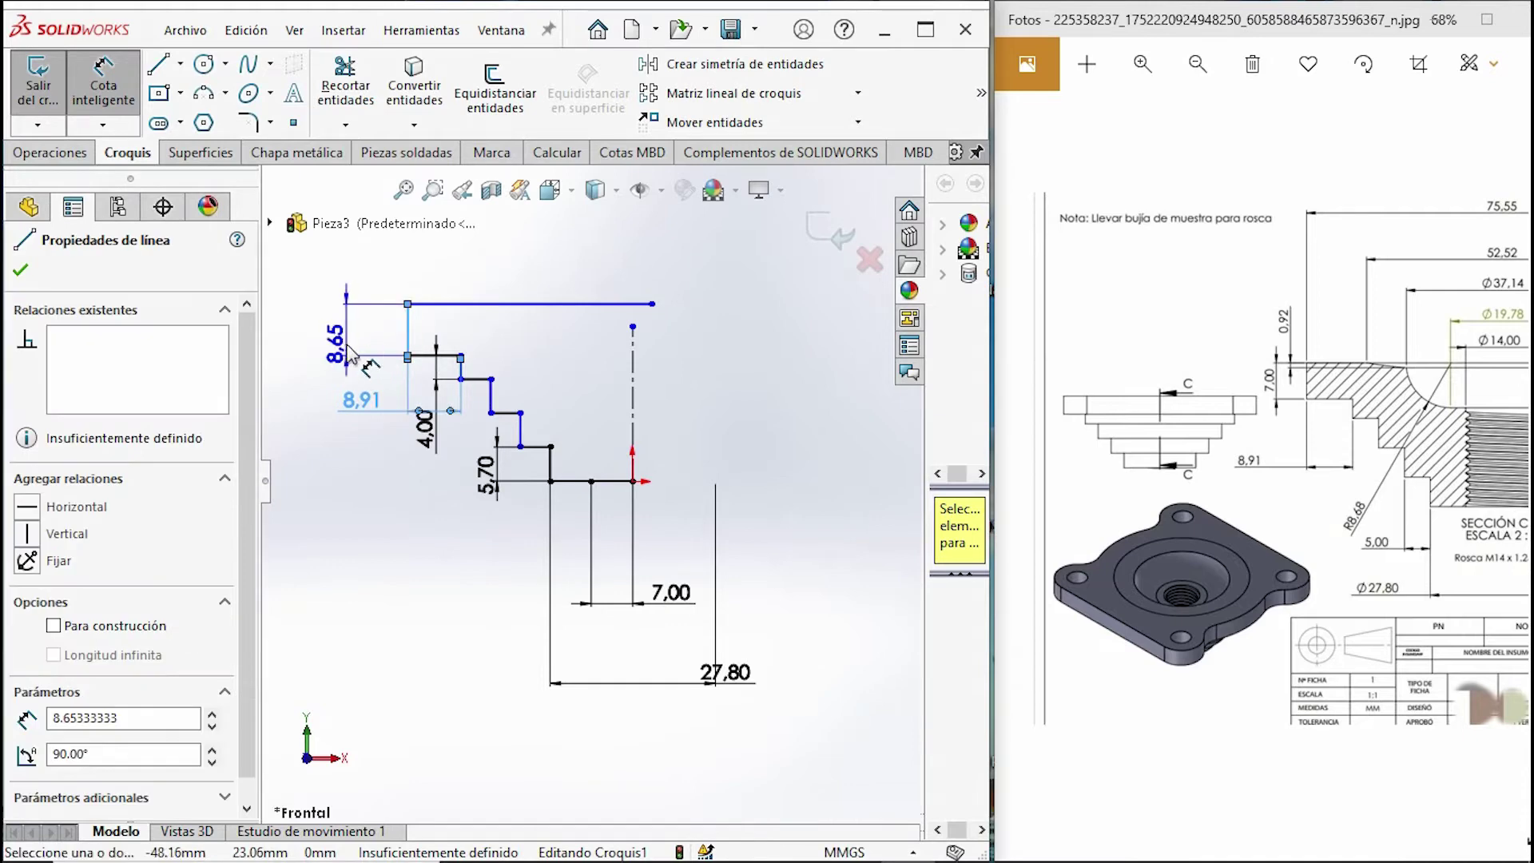
pyautogui.click(344, 348)
pyautogui.write('7')
pyautogui.press('Return')
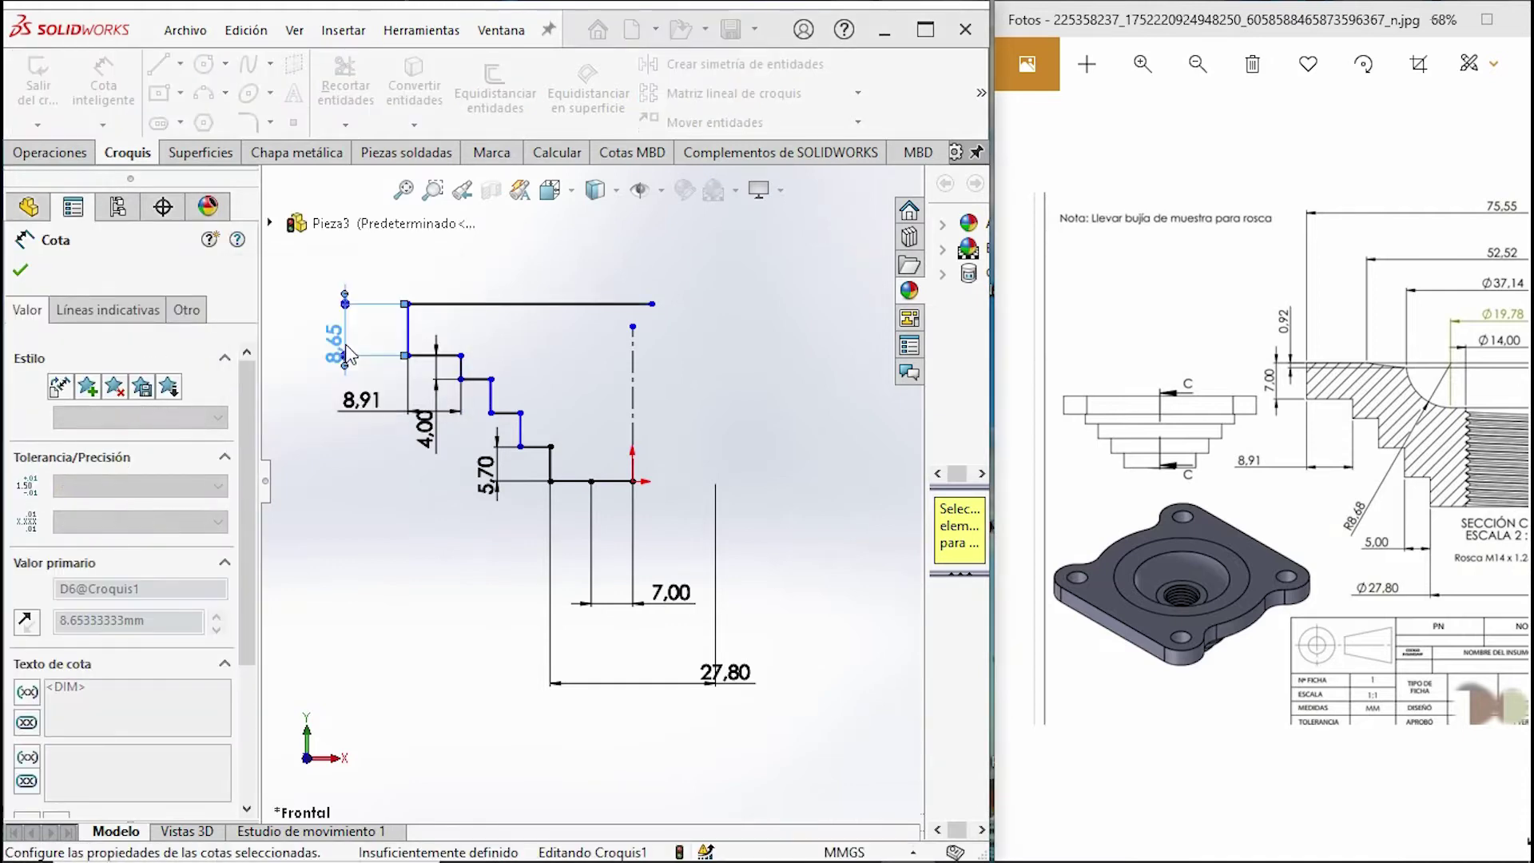
pyautogui.scroll(-1, 637, 537)
pyautogui.scroll(-1, 636, 538)
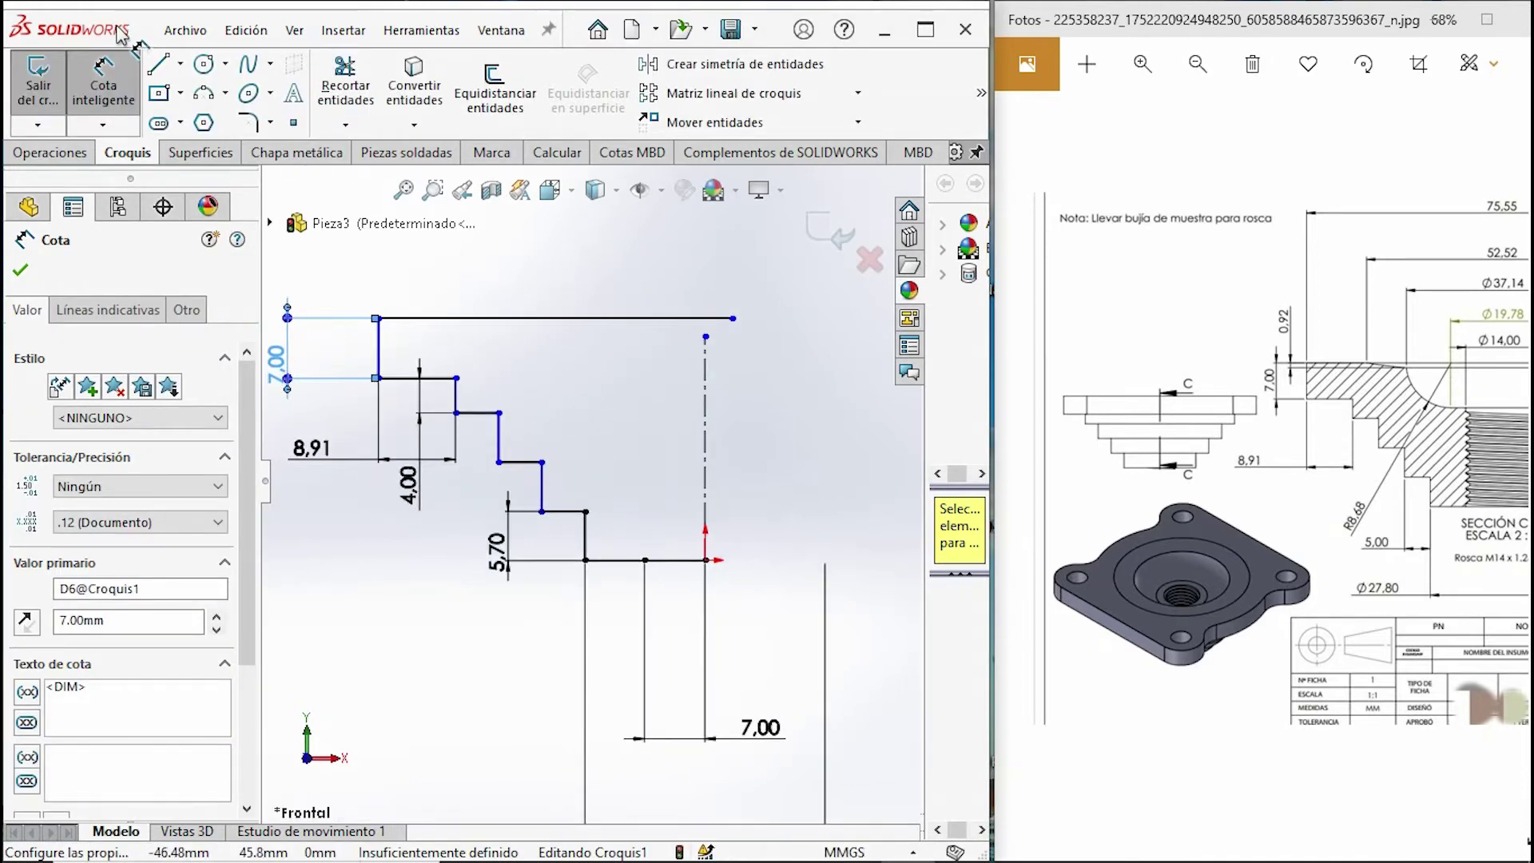
pyautogui.click(158, 64)
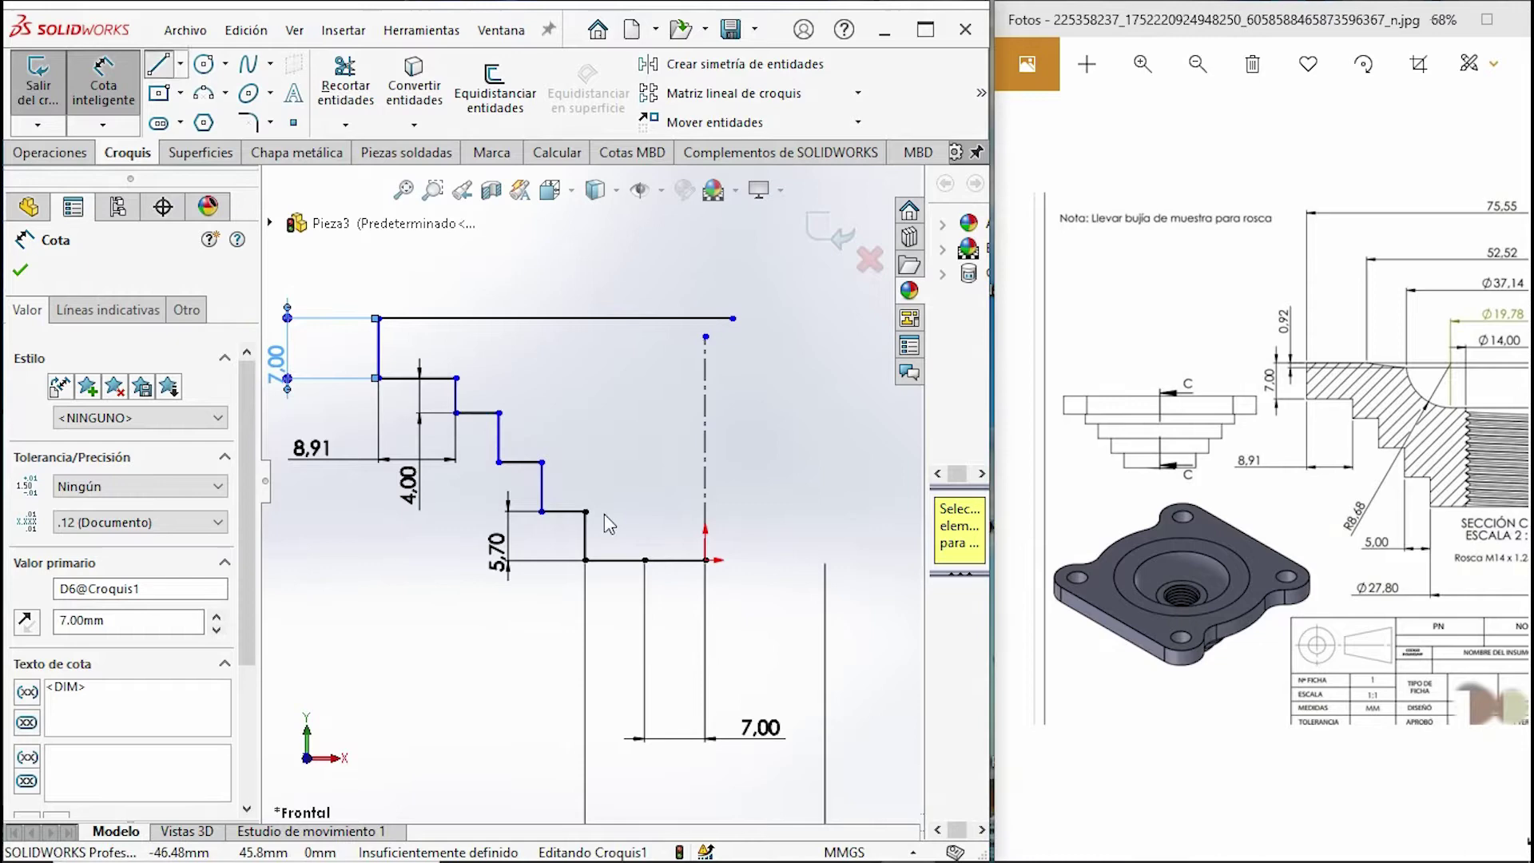
# - Add a vertical line up from the base line and delete the long horizontal top line
pyautogui.click(645, 560)
pyautogui.click(644, 271)
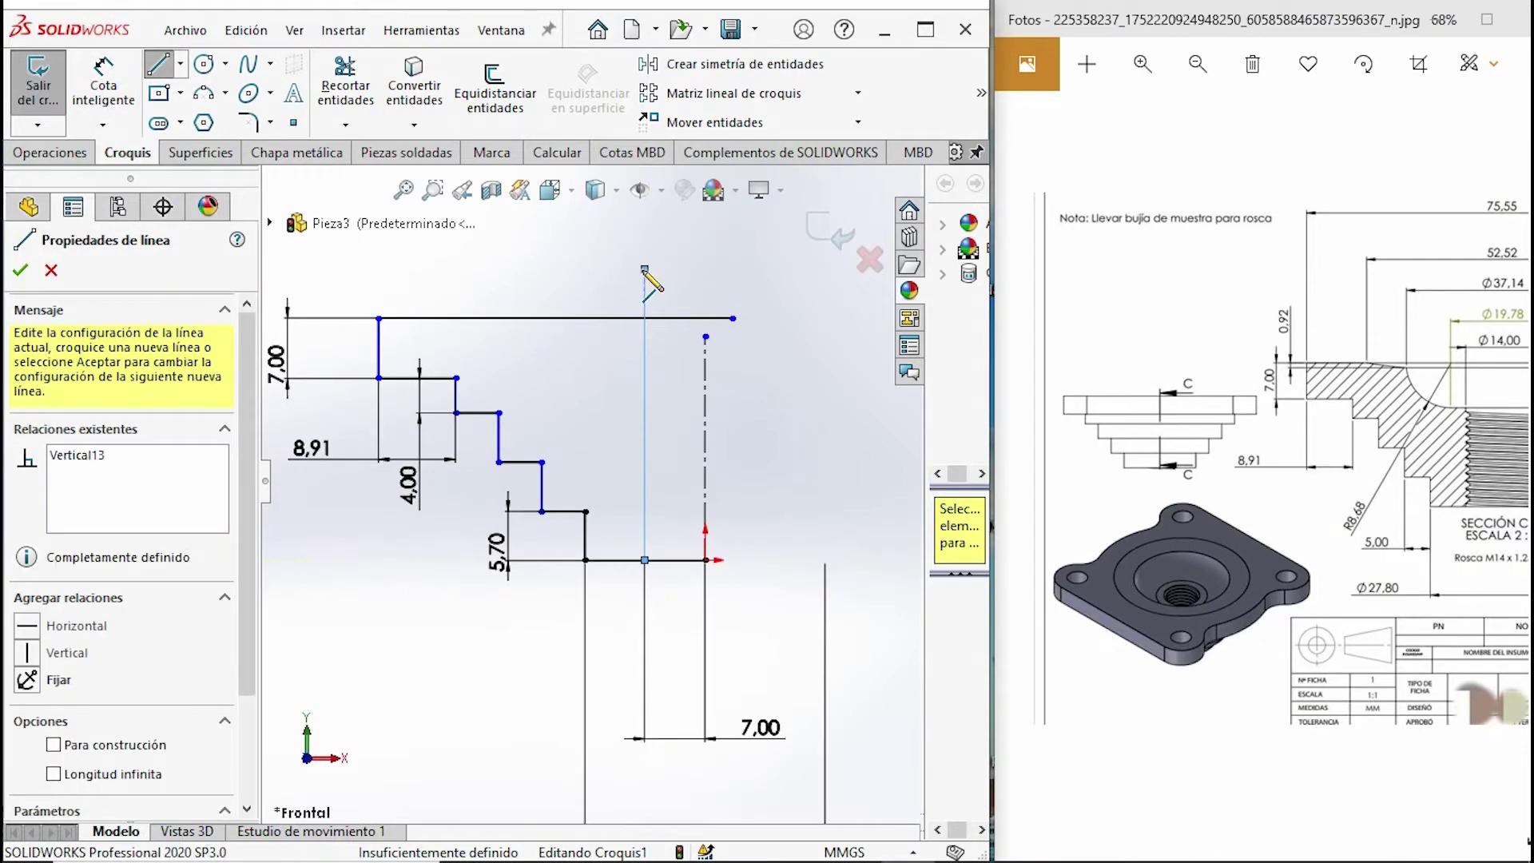
pyautogui.press('Escape')
pyautogui.click(510, 318)
pyautogui.press('Delete')
pyautogui.moveTo(1302, 434); pyautogui.dragTo(1070, 434)
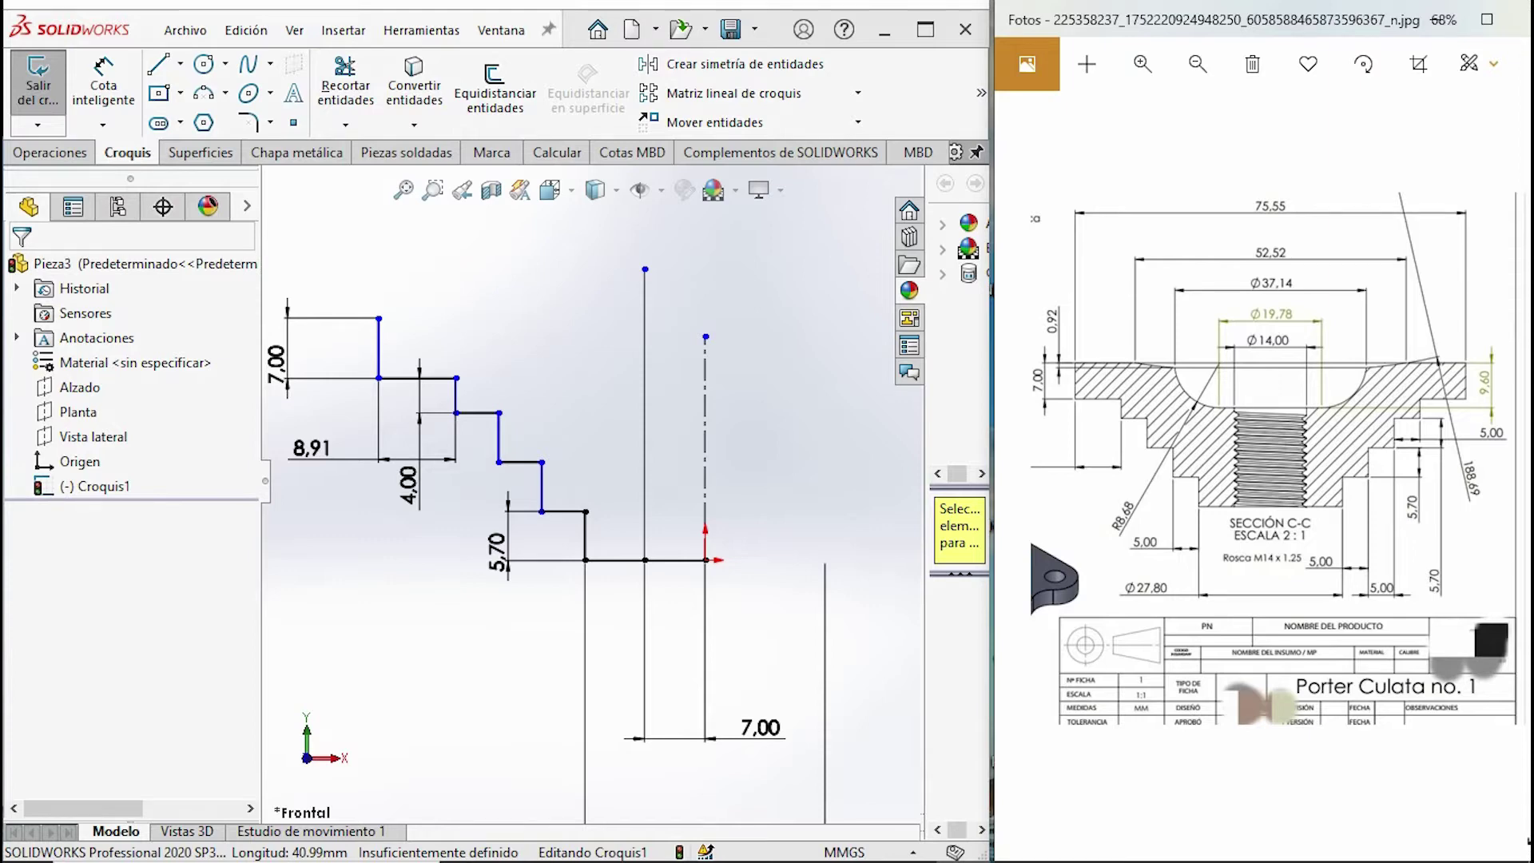
# - Draw a horizontal line left from the centerline top and dimension it 9.89 mm
pyautogui.click(158, 64)
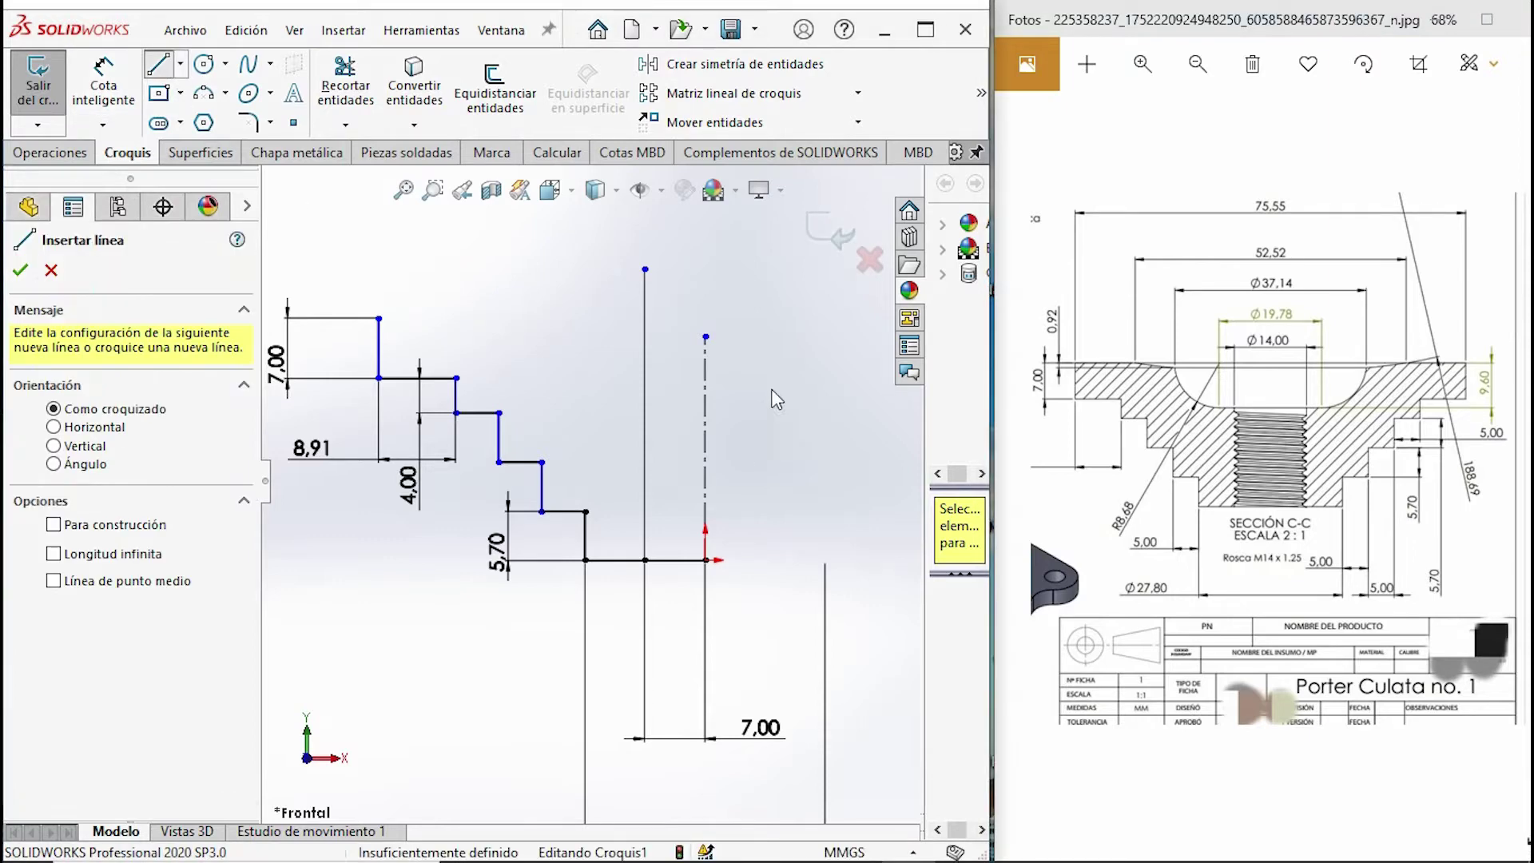
pyautogui.moveTo(705, 337); pyautogui.dragTo(574, 337)
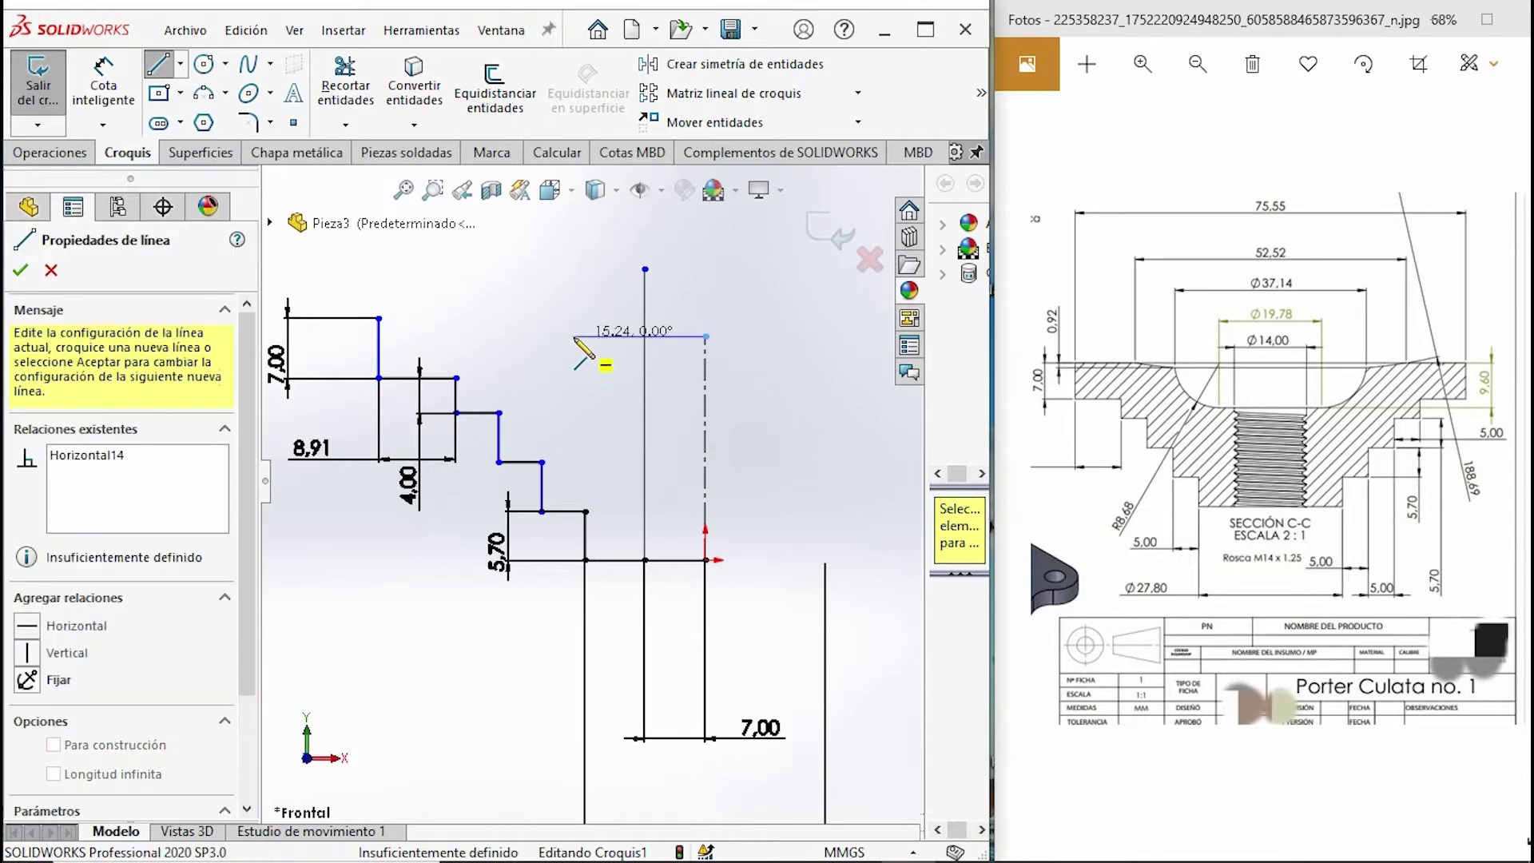
pyautogui.press('d')
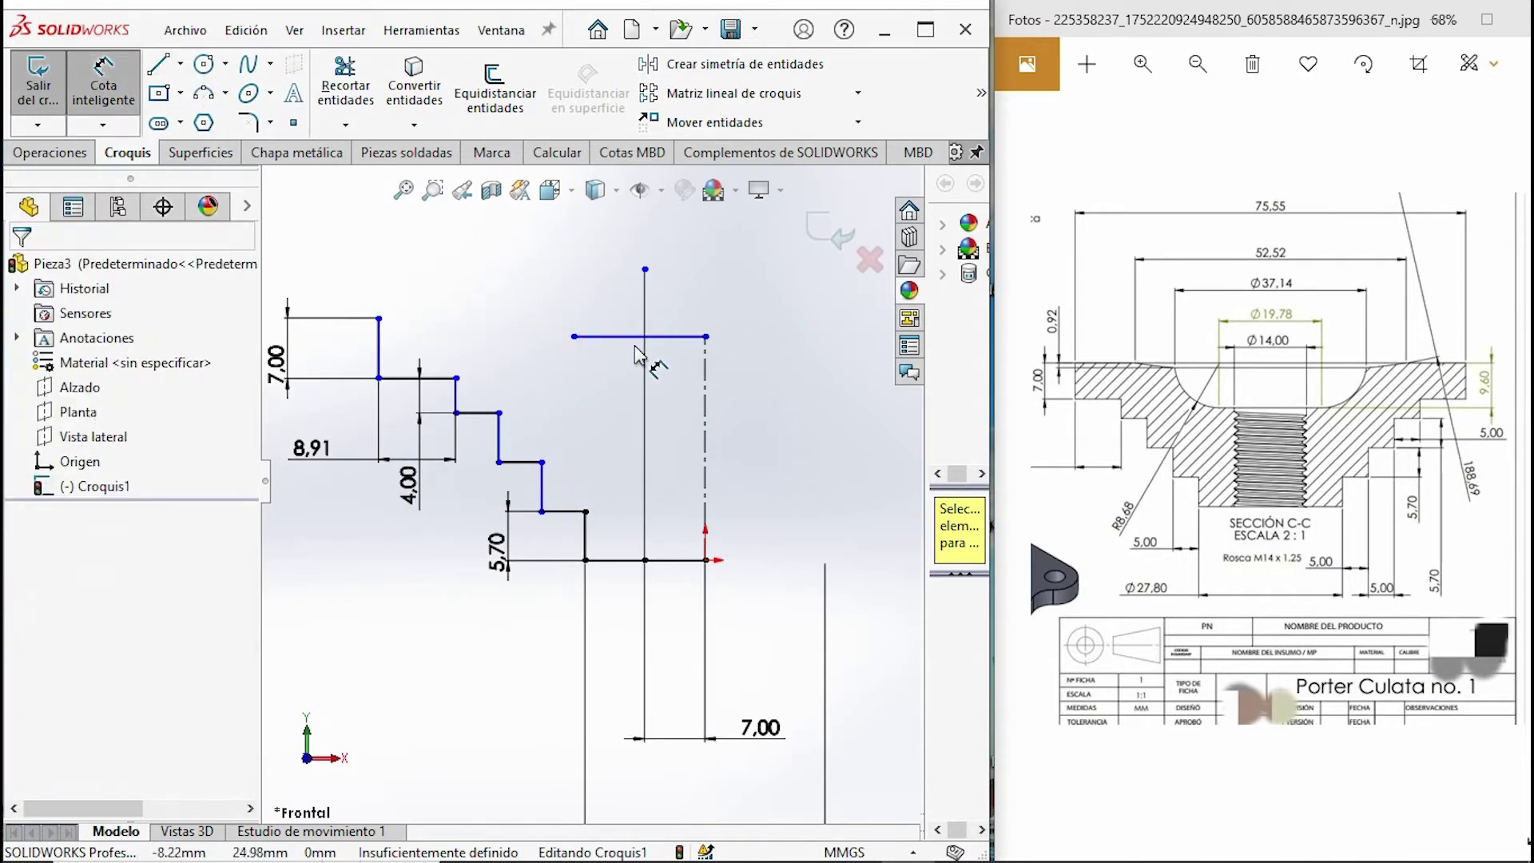
pyautogui.click(654, 342)
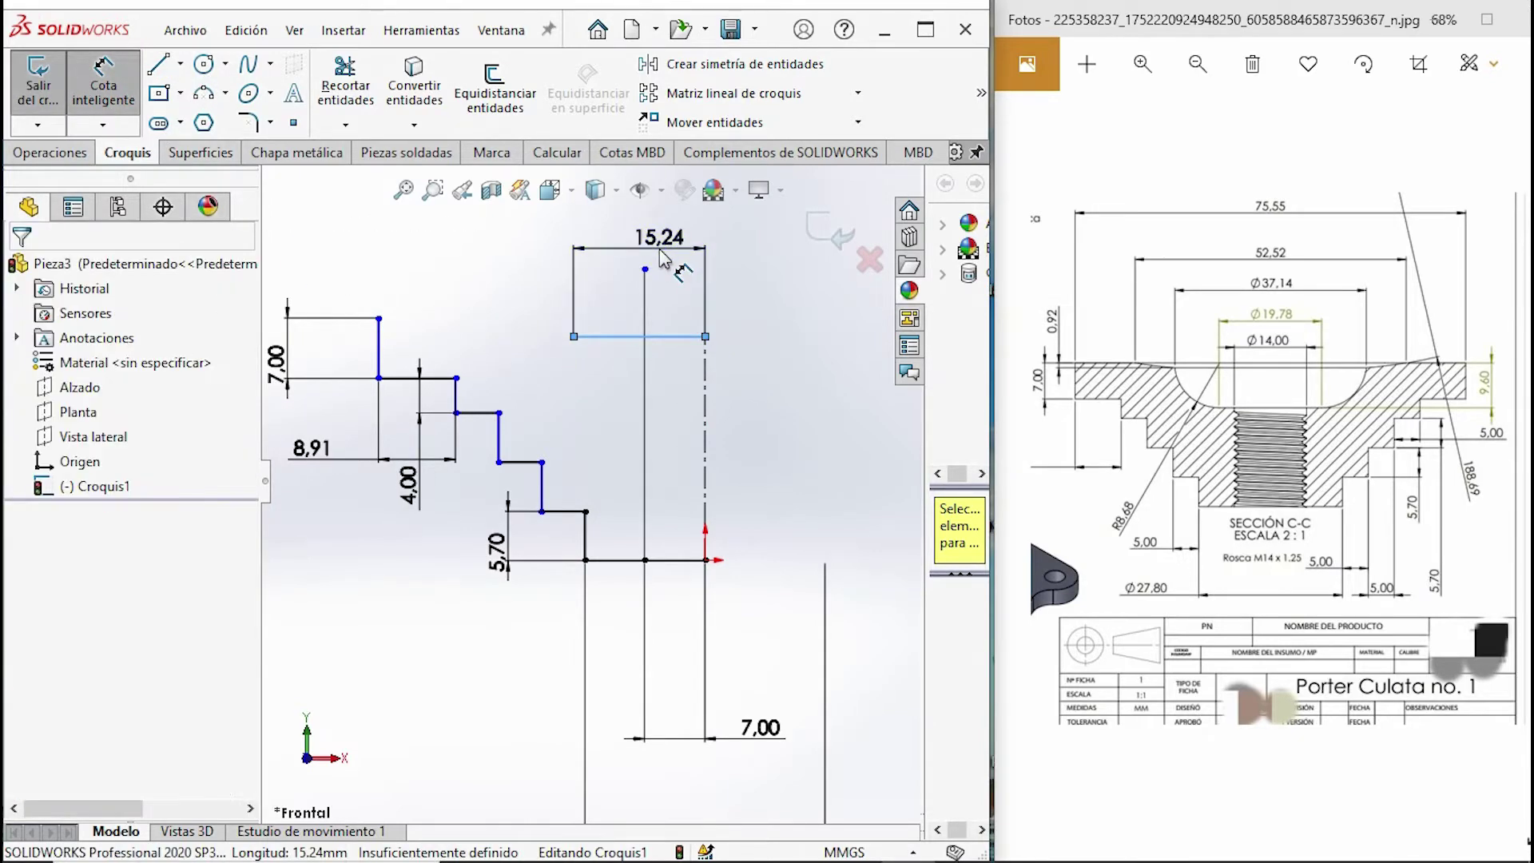
pyautogui.click(665, 297)
pyautogui.write('19.')
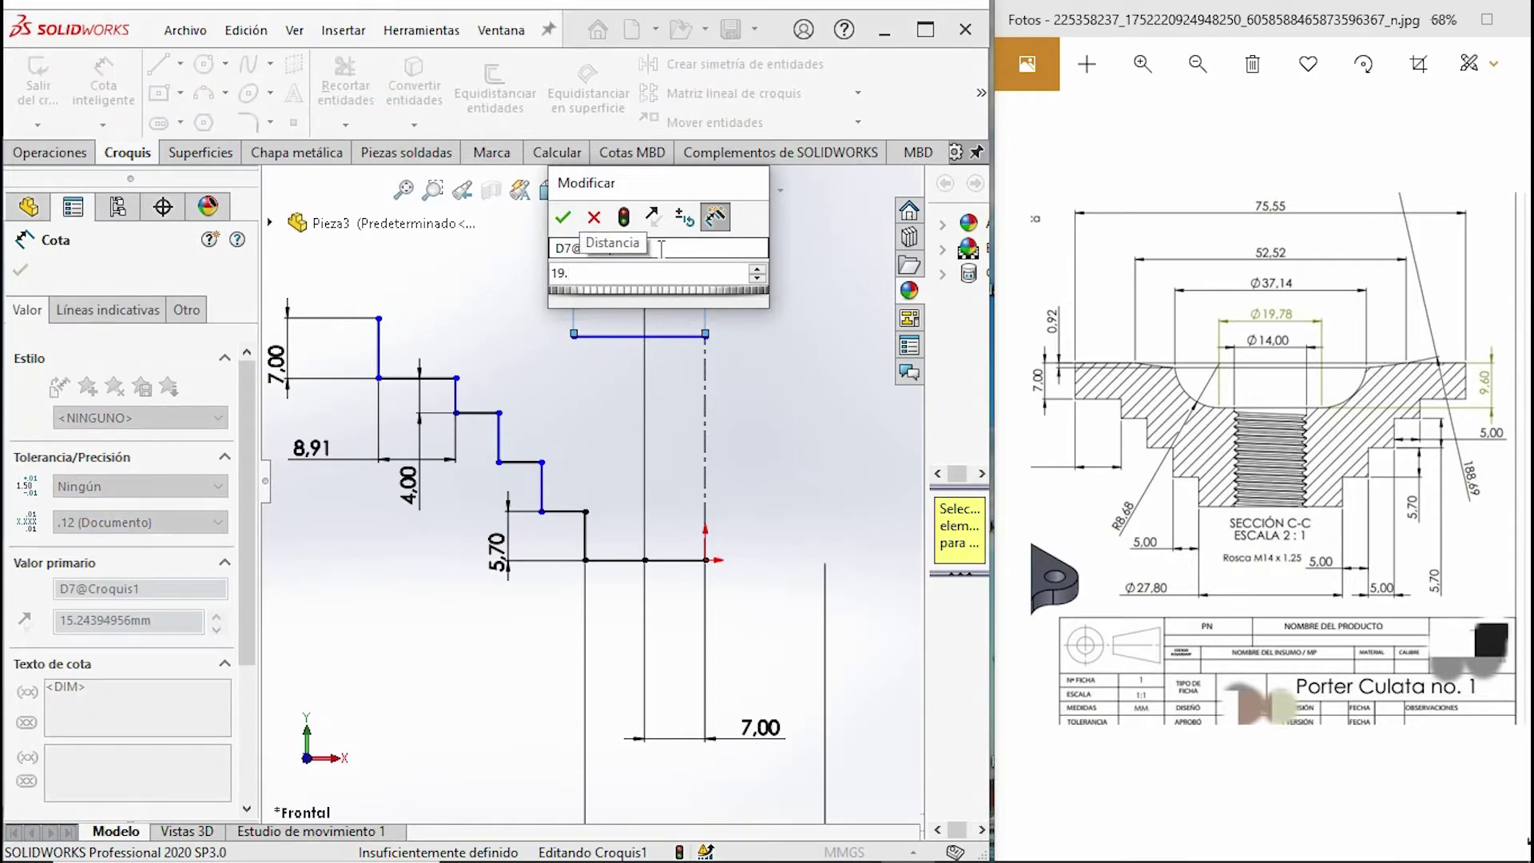
pyautogui.write('89')
pyautogui.press('Return')
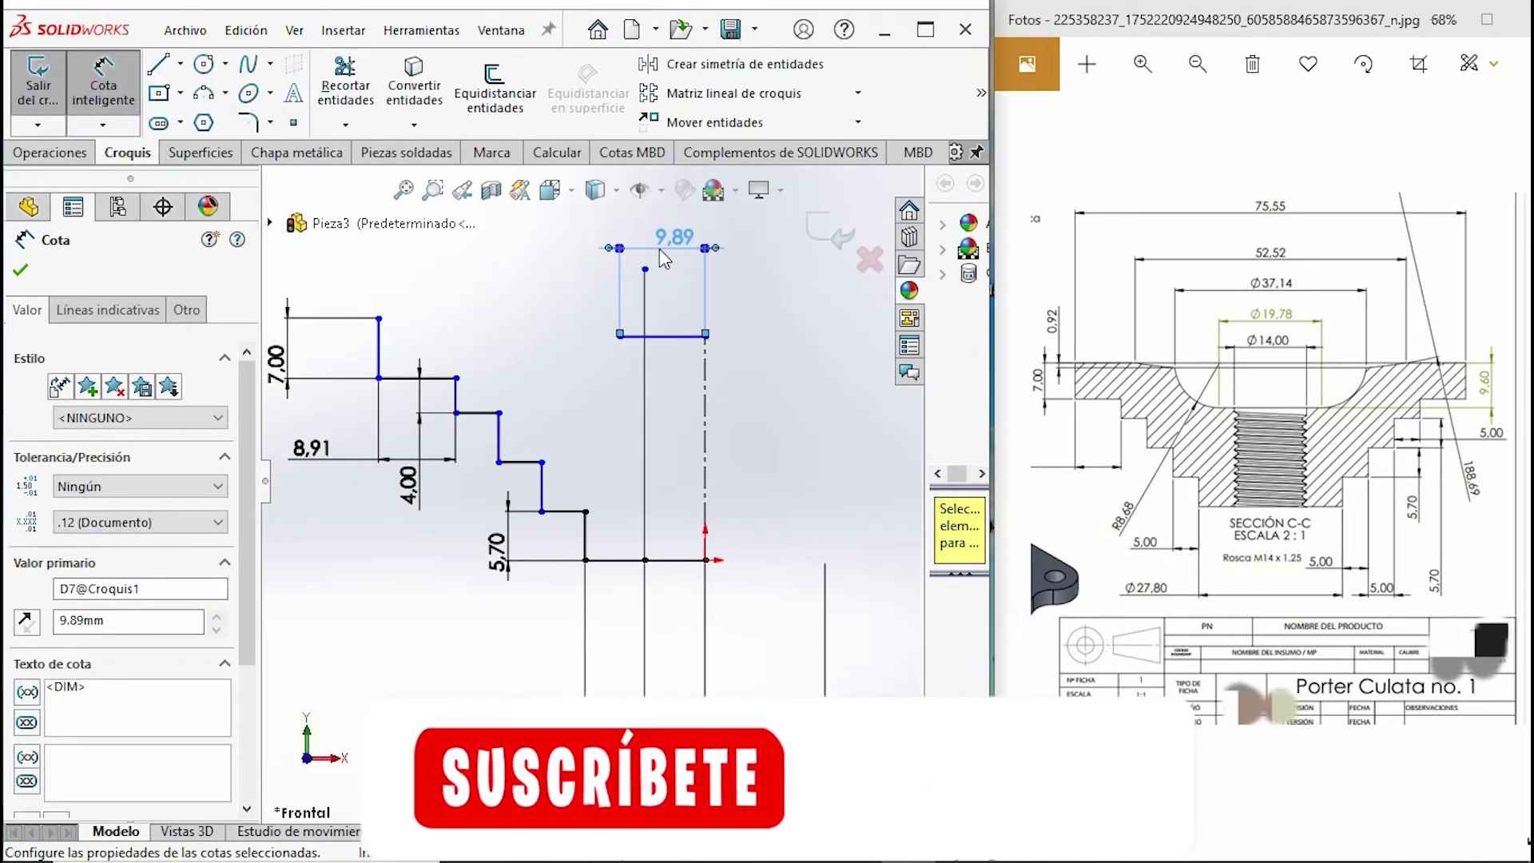
# - Draw a vertical line down from the upper corner and fix its length at 9.6 mm
pyautogui.click(158, 64)
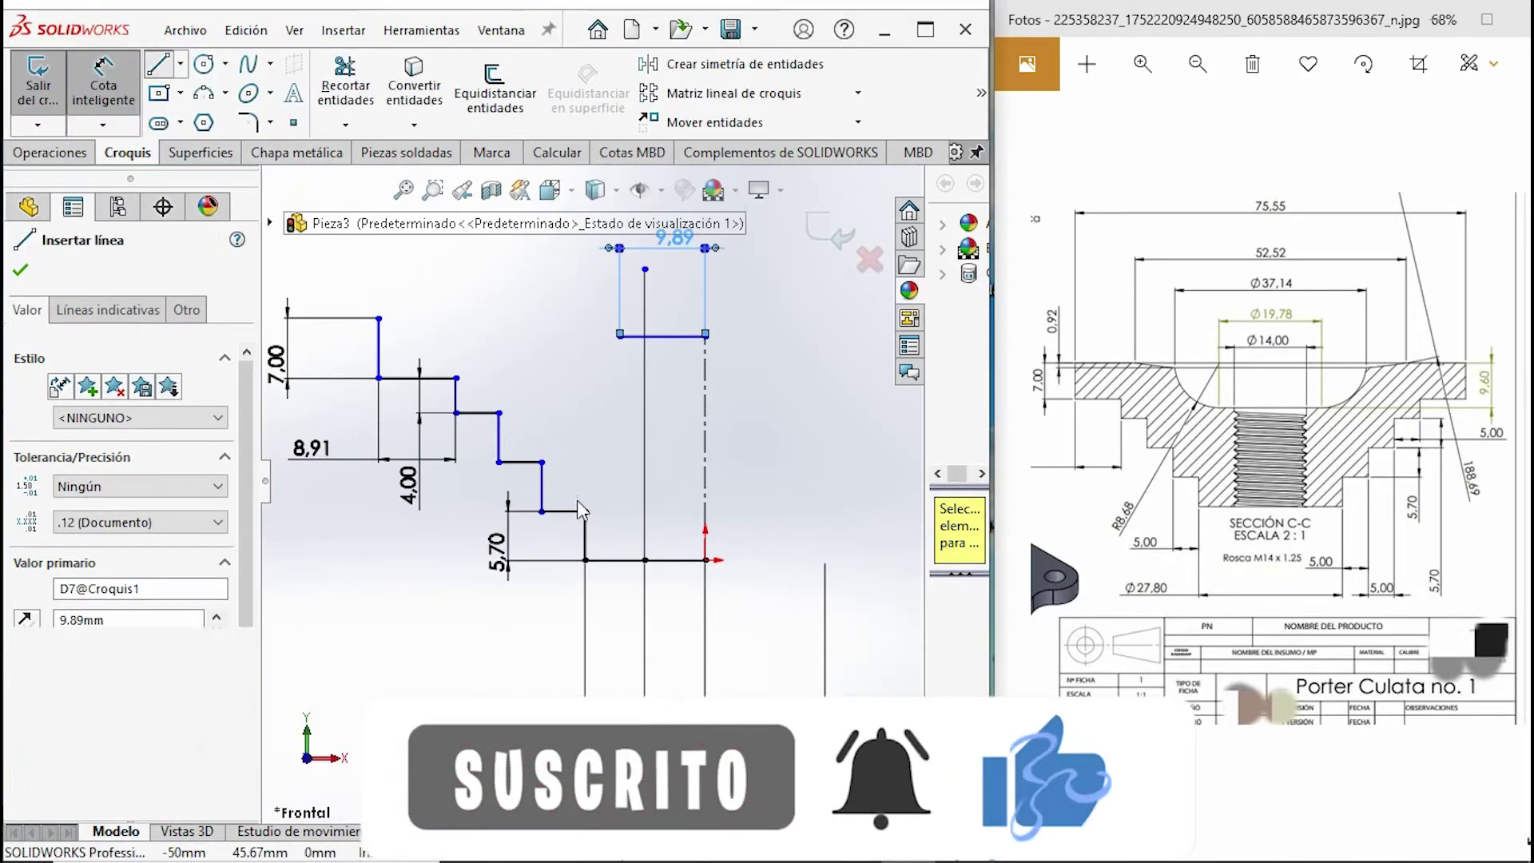
pyautogui.click(620, 336)
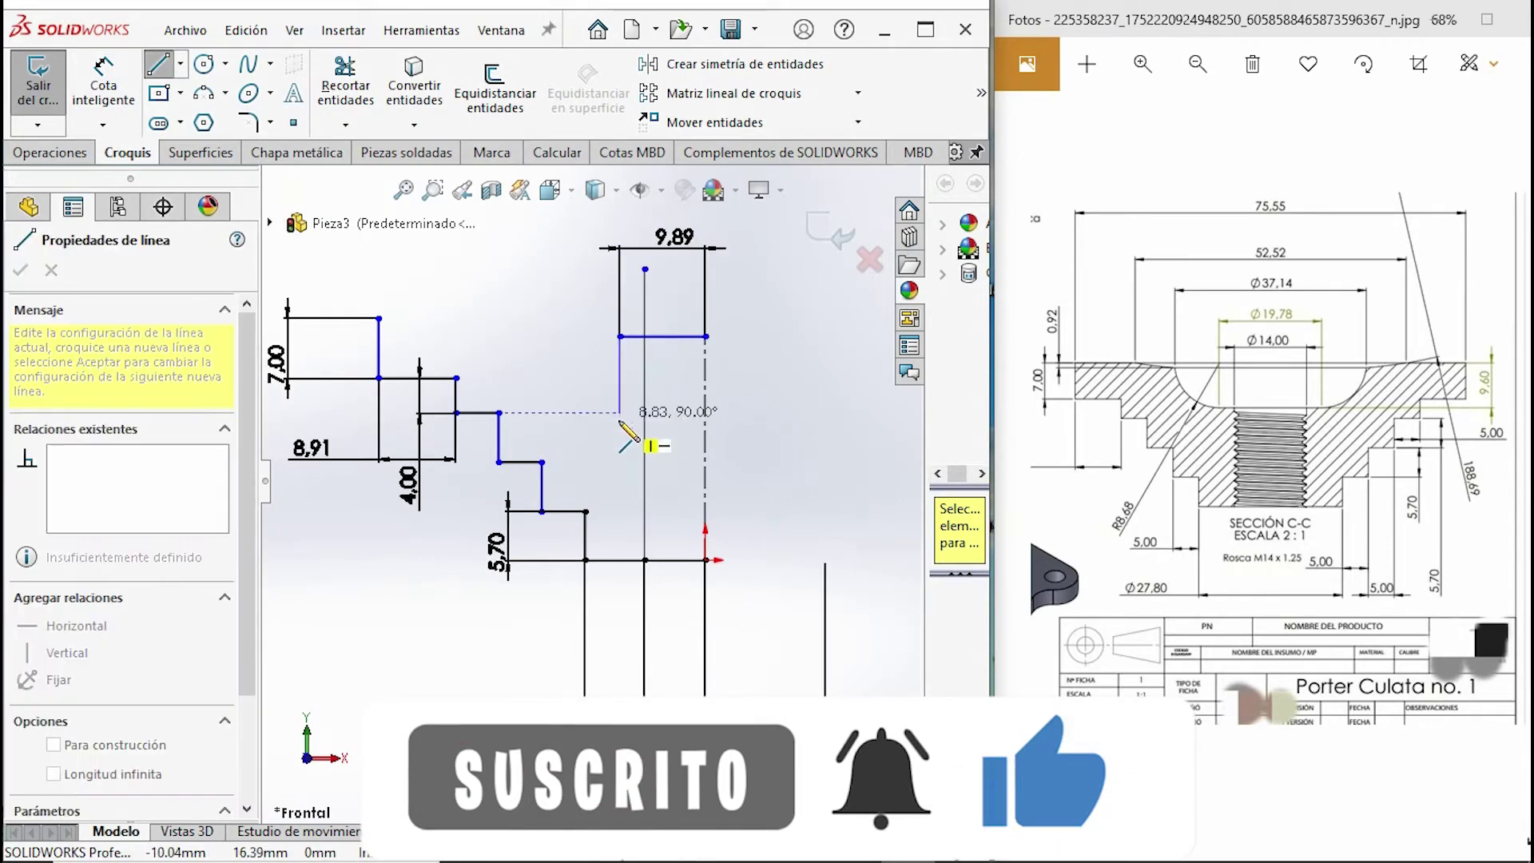
pyautogui.press('Escape')
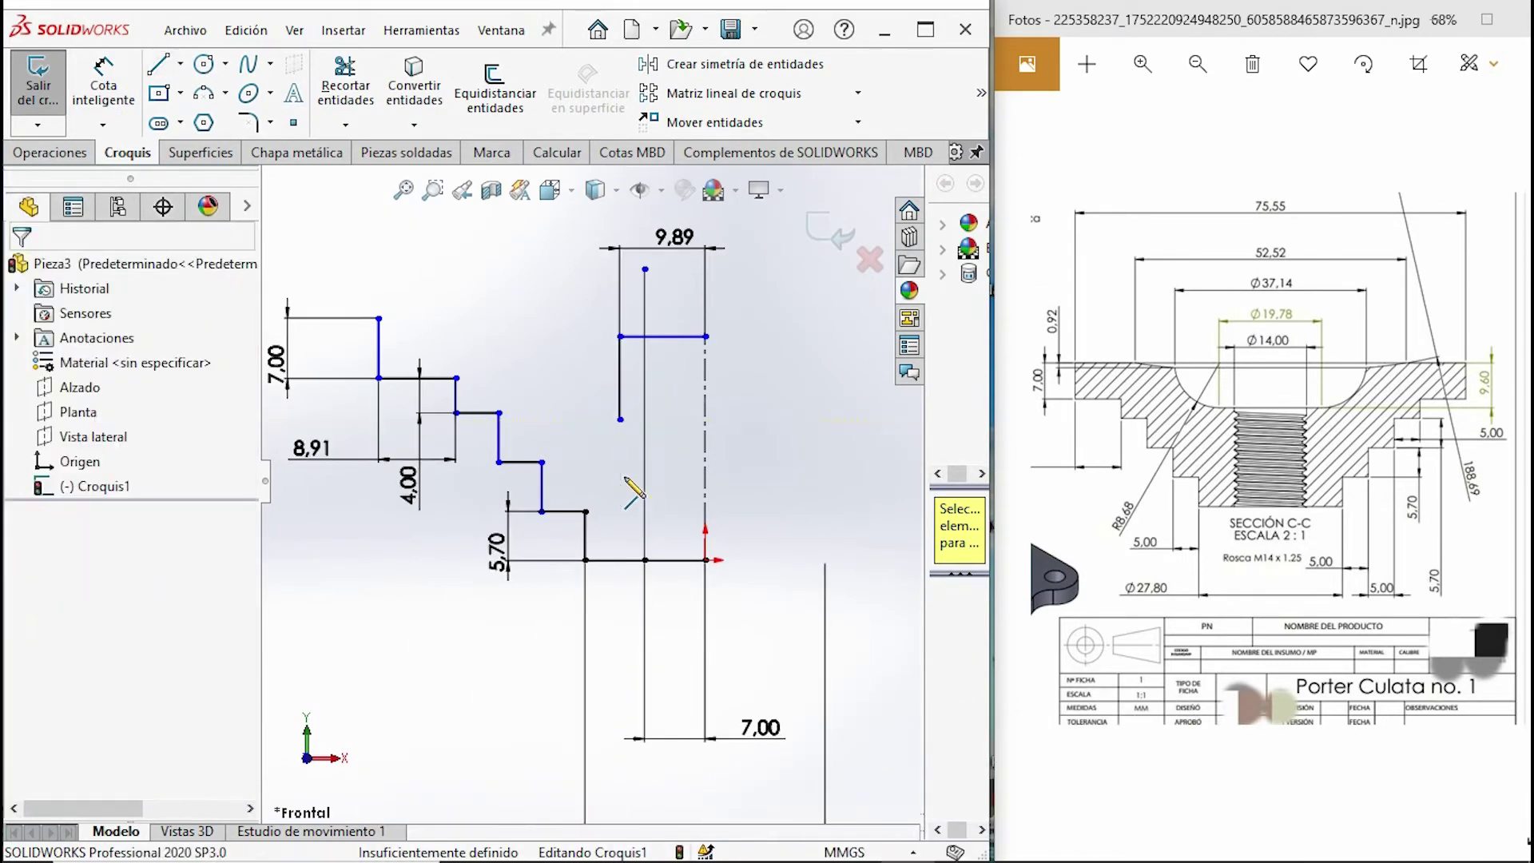
pyautogui.press('d')
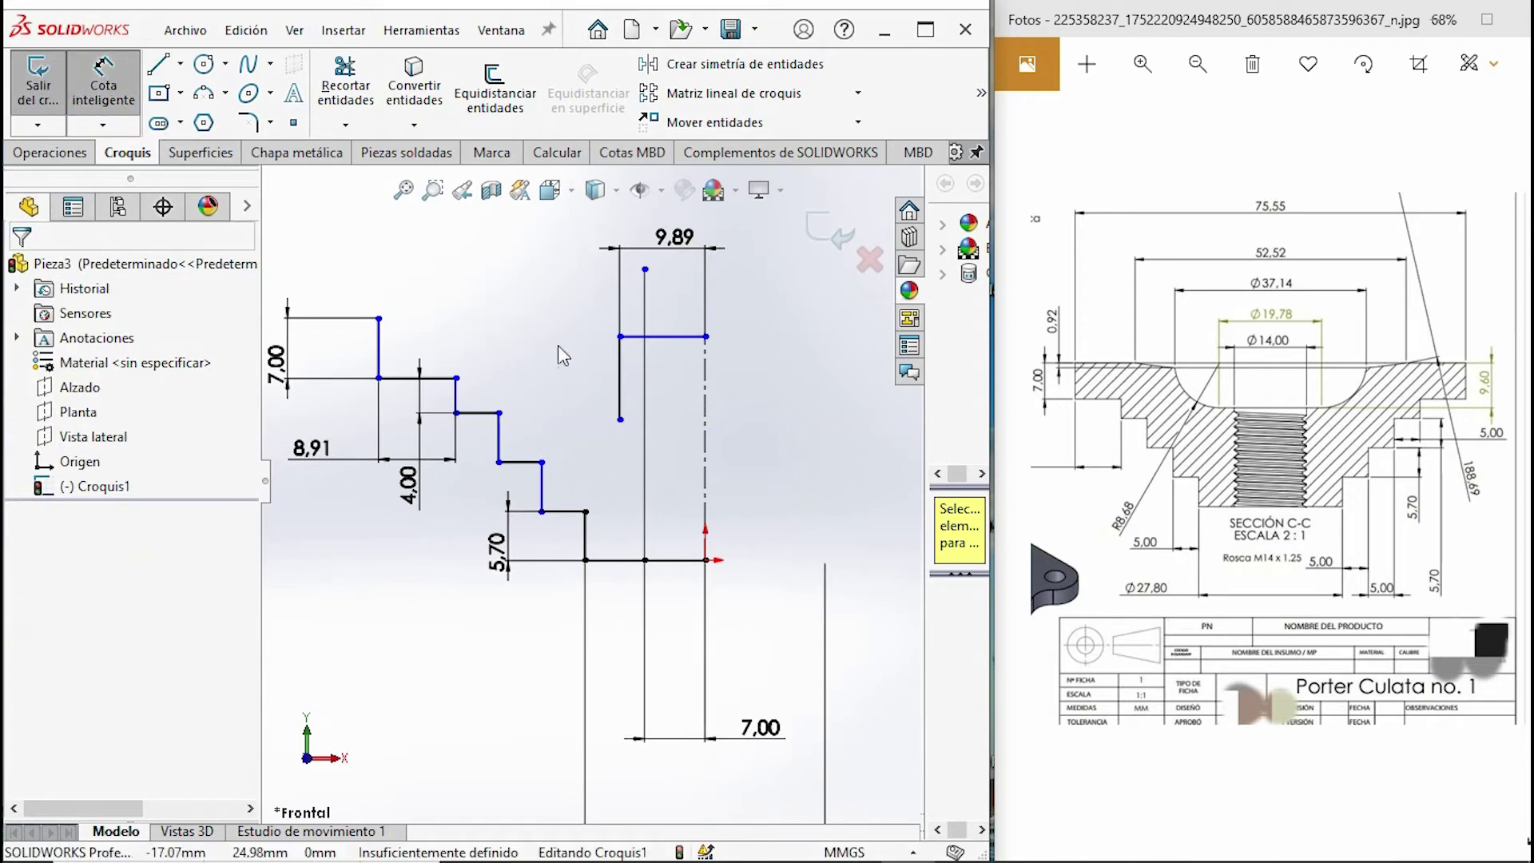
pyautogui.click(620, 387)
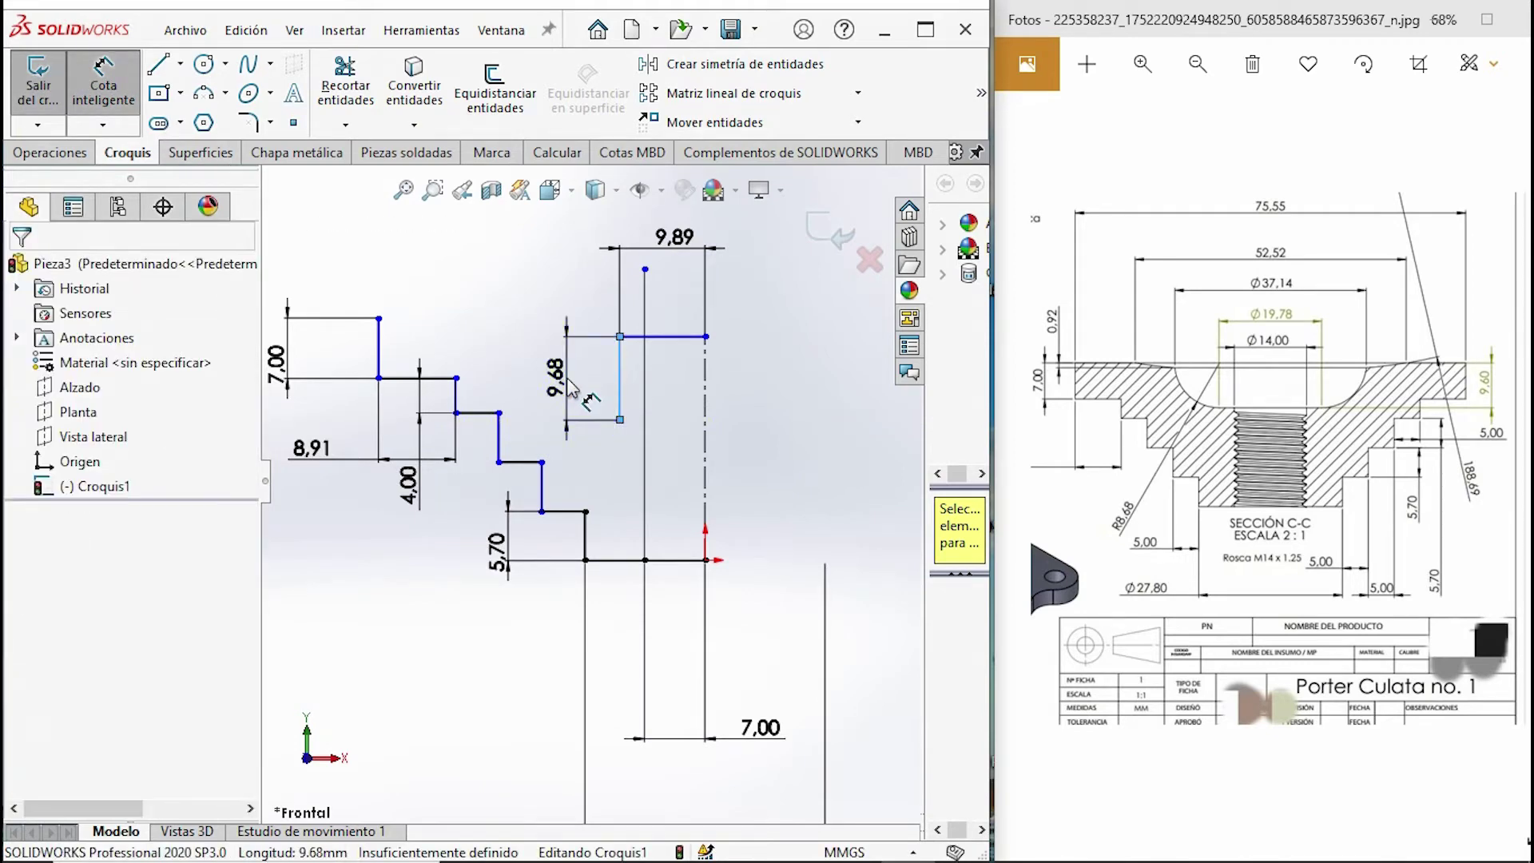
pyautogui.click(569, 378)
pyautogui.write('9.6')
pyautogui.press('Return')
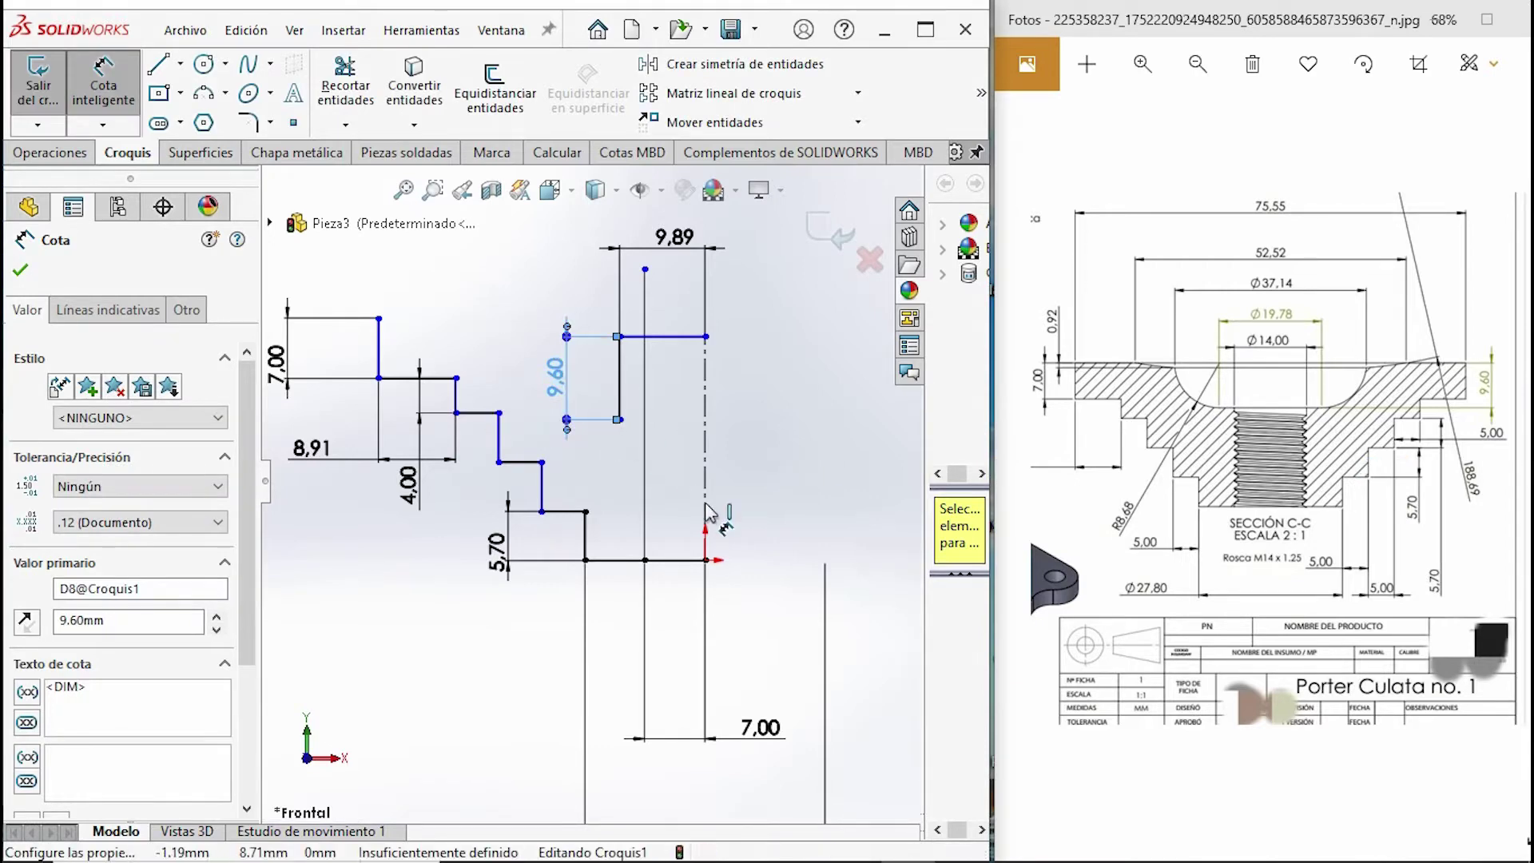
pyautogui.click(226, 93)
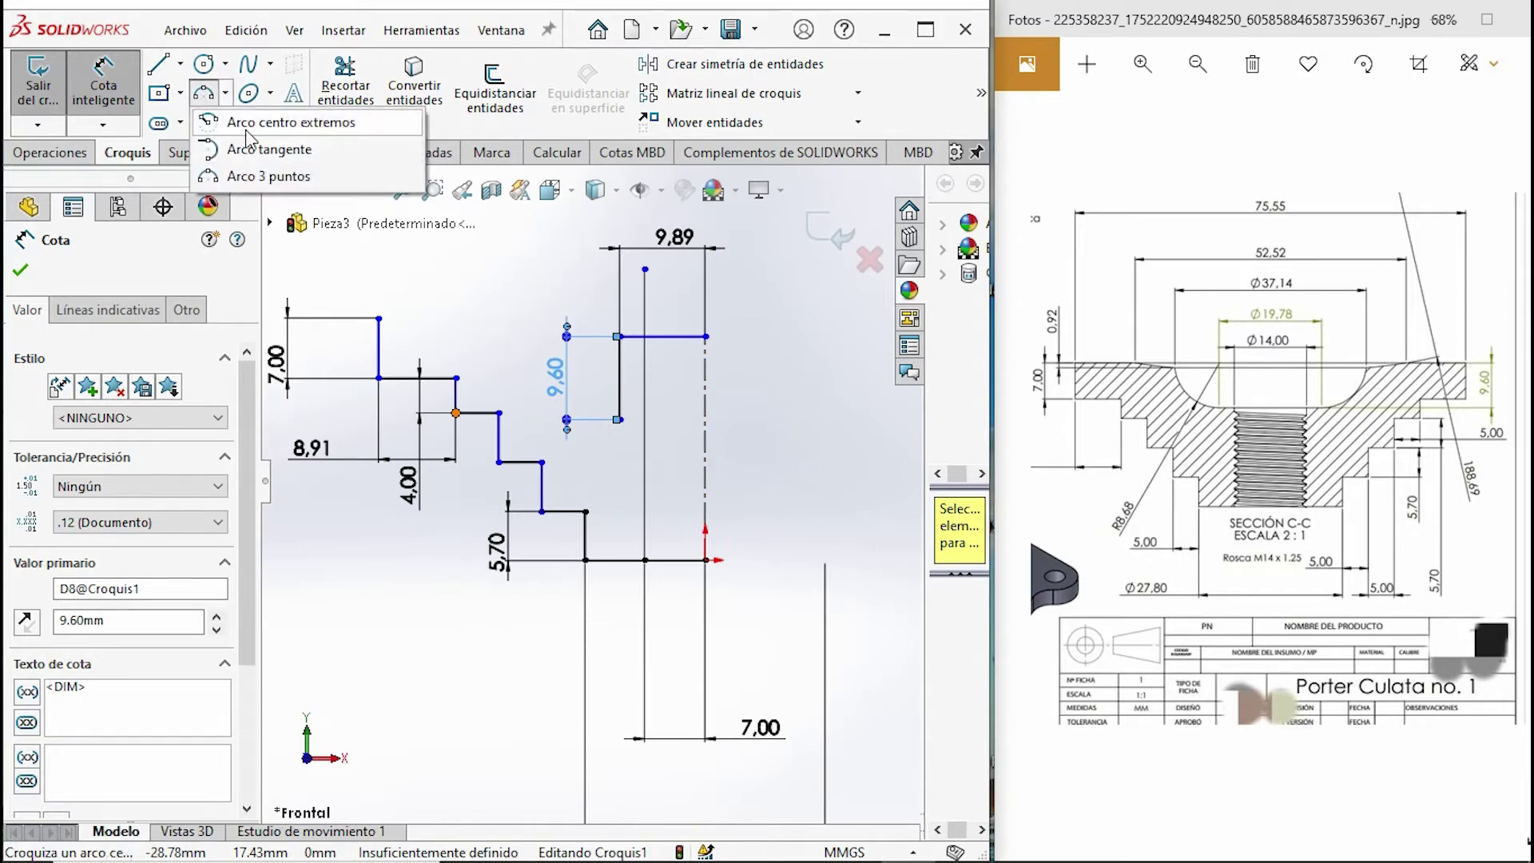
# - Draw a centrepoint arc about the upper corner and give it an 8.68 mm radius
pyautogui.click(248, 122)
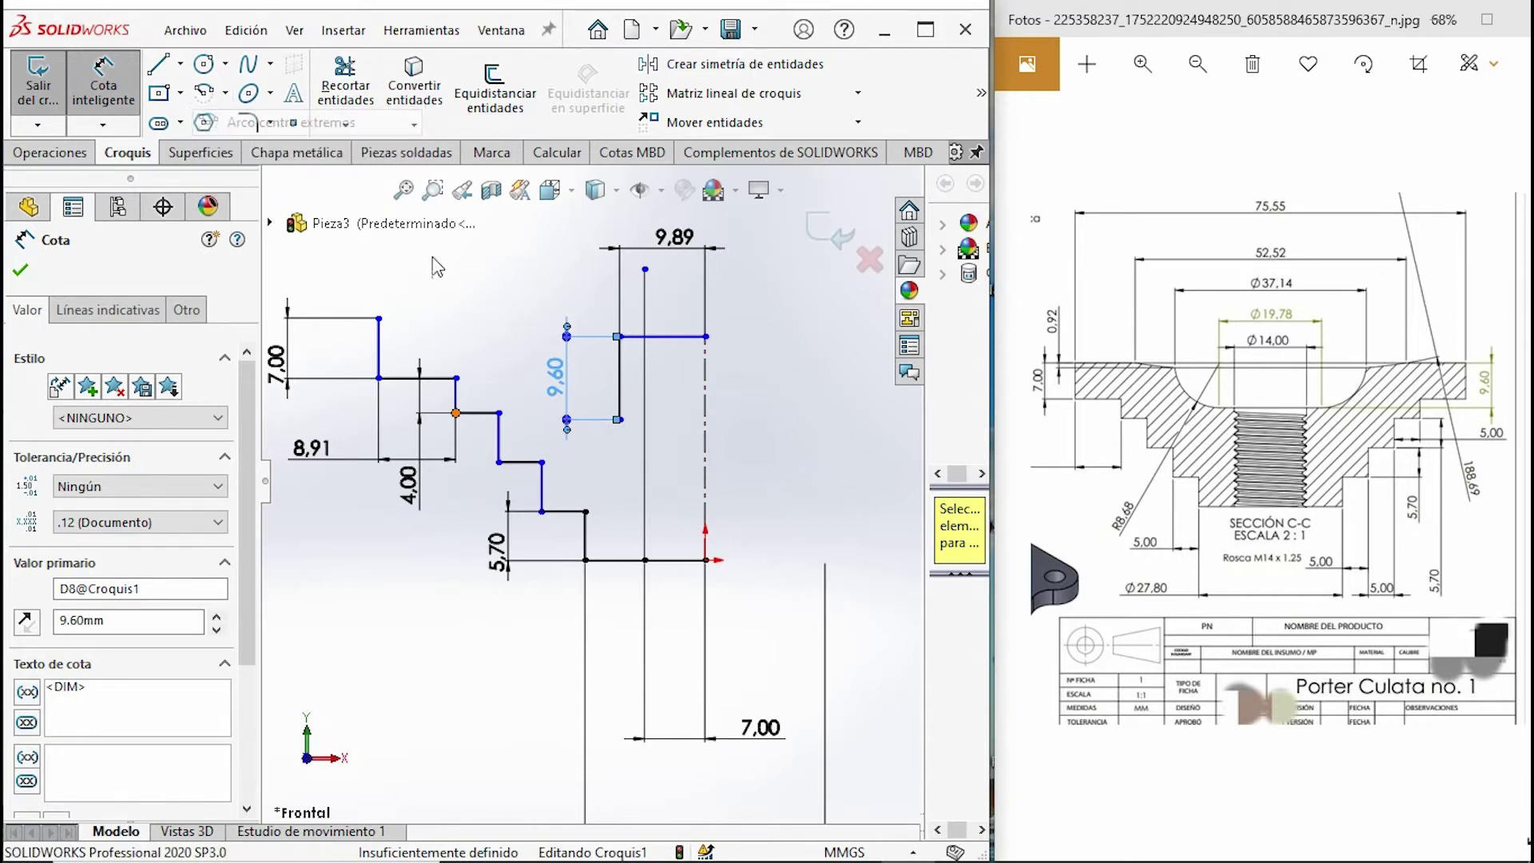
pyautogui.click(619, 337)
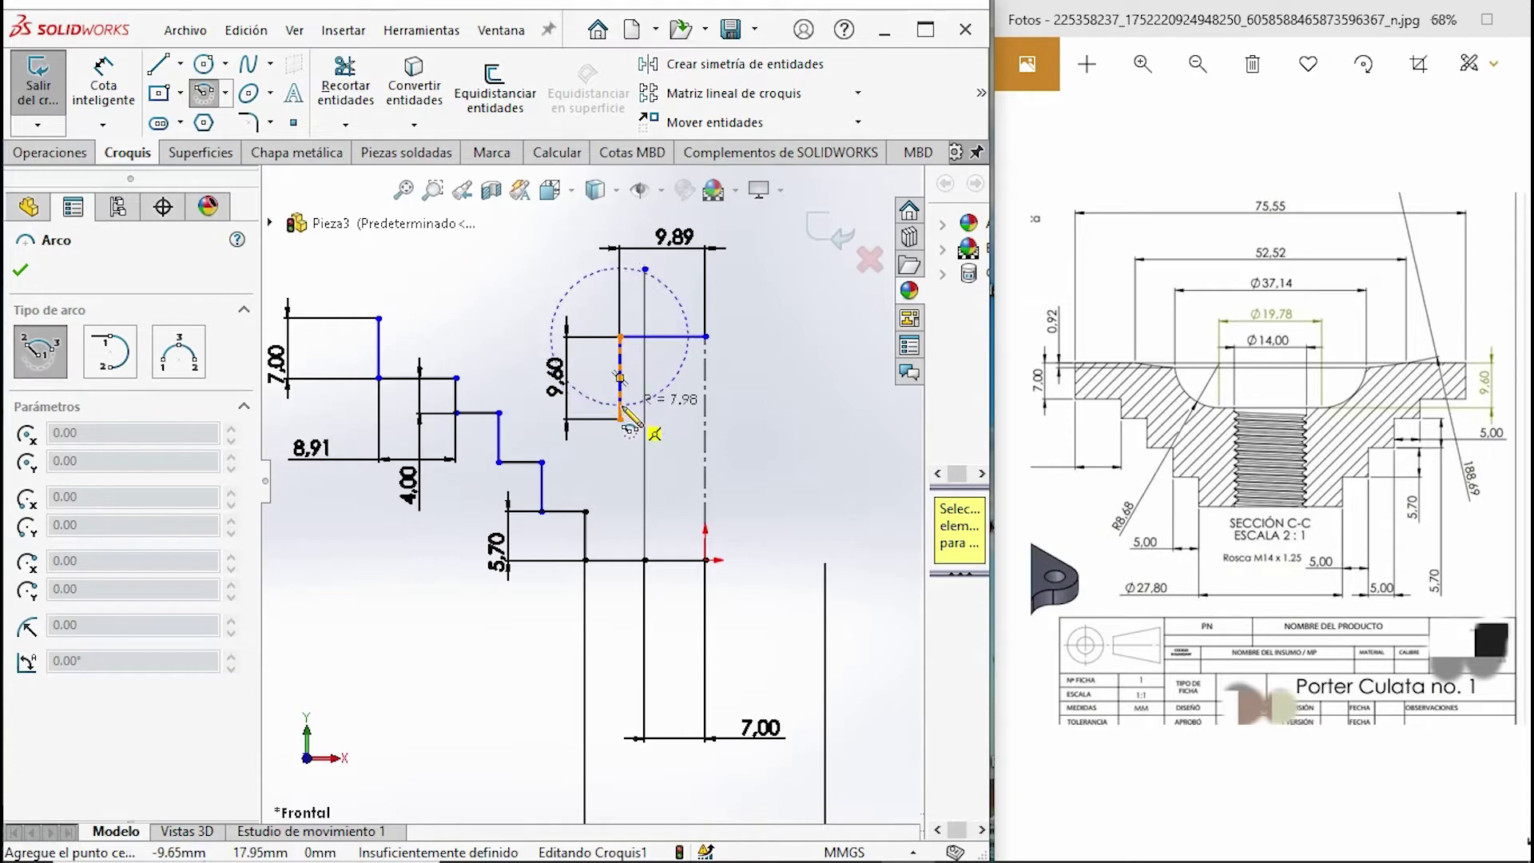
pyautogui.click(620, 405)
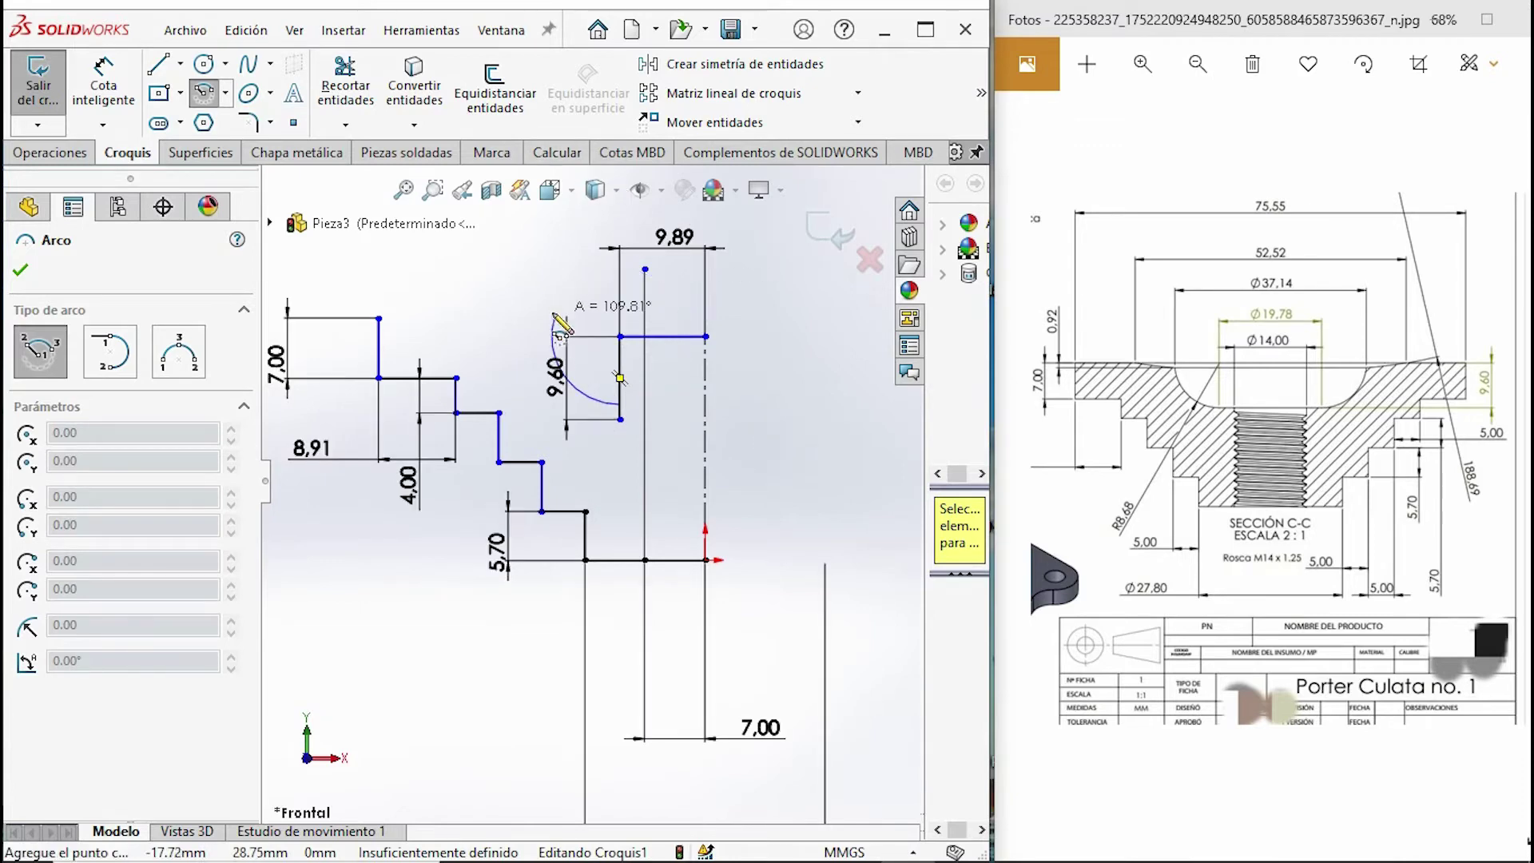
pyautogui.click(557, 315)
pyautogui.click(103, 84)
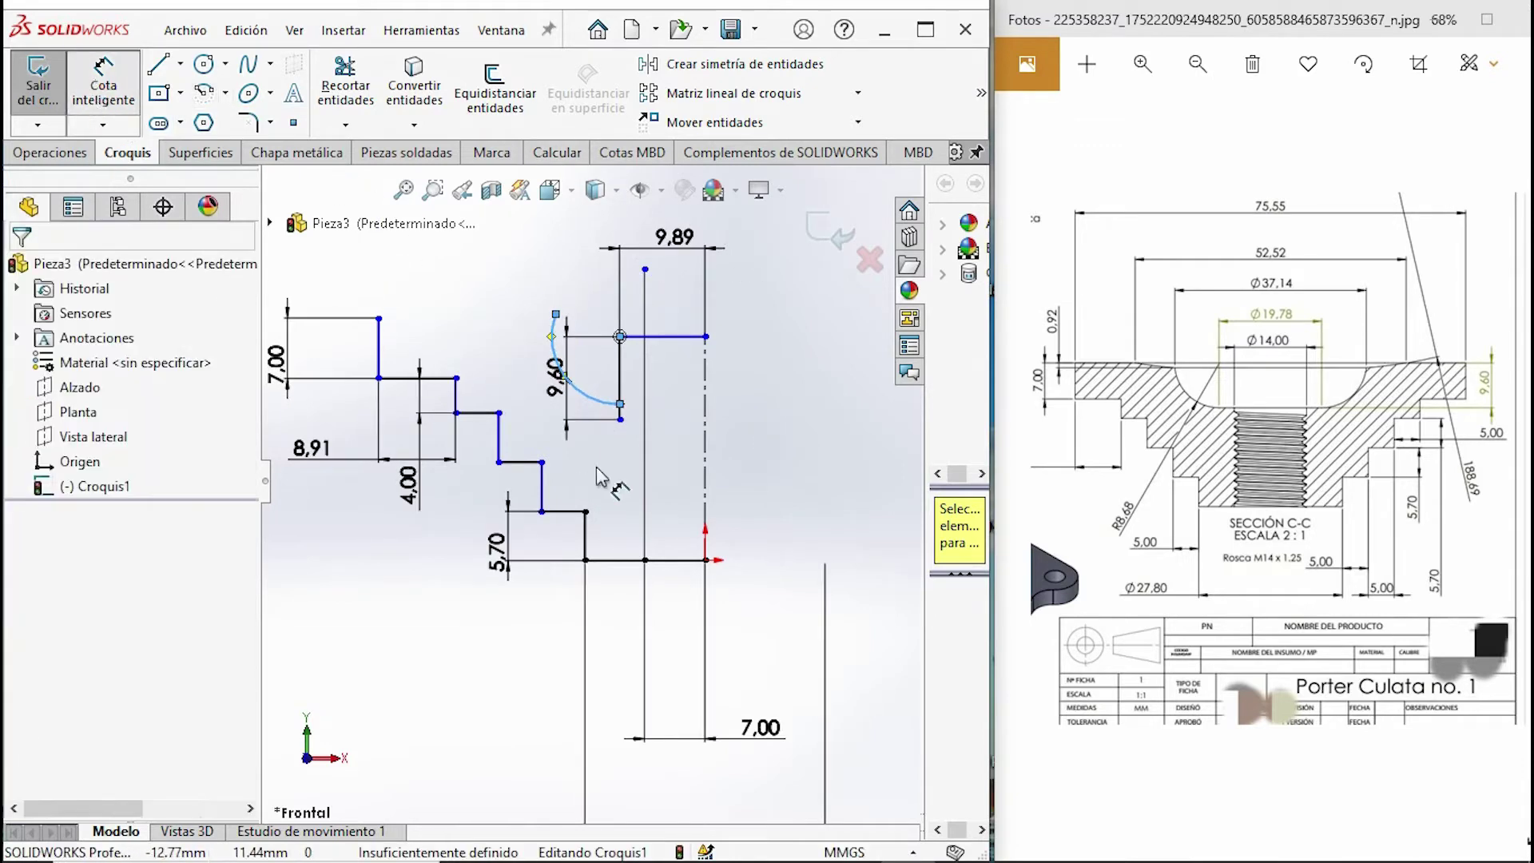
pyautogui.click(598, 401)
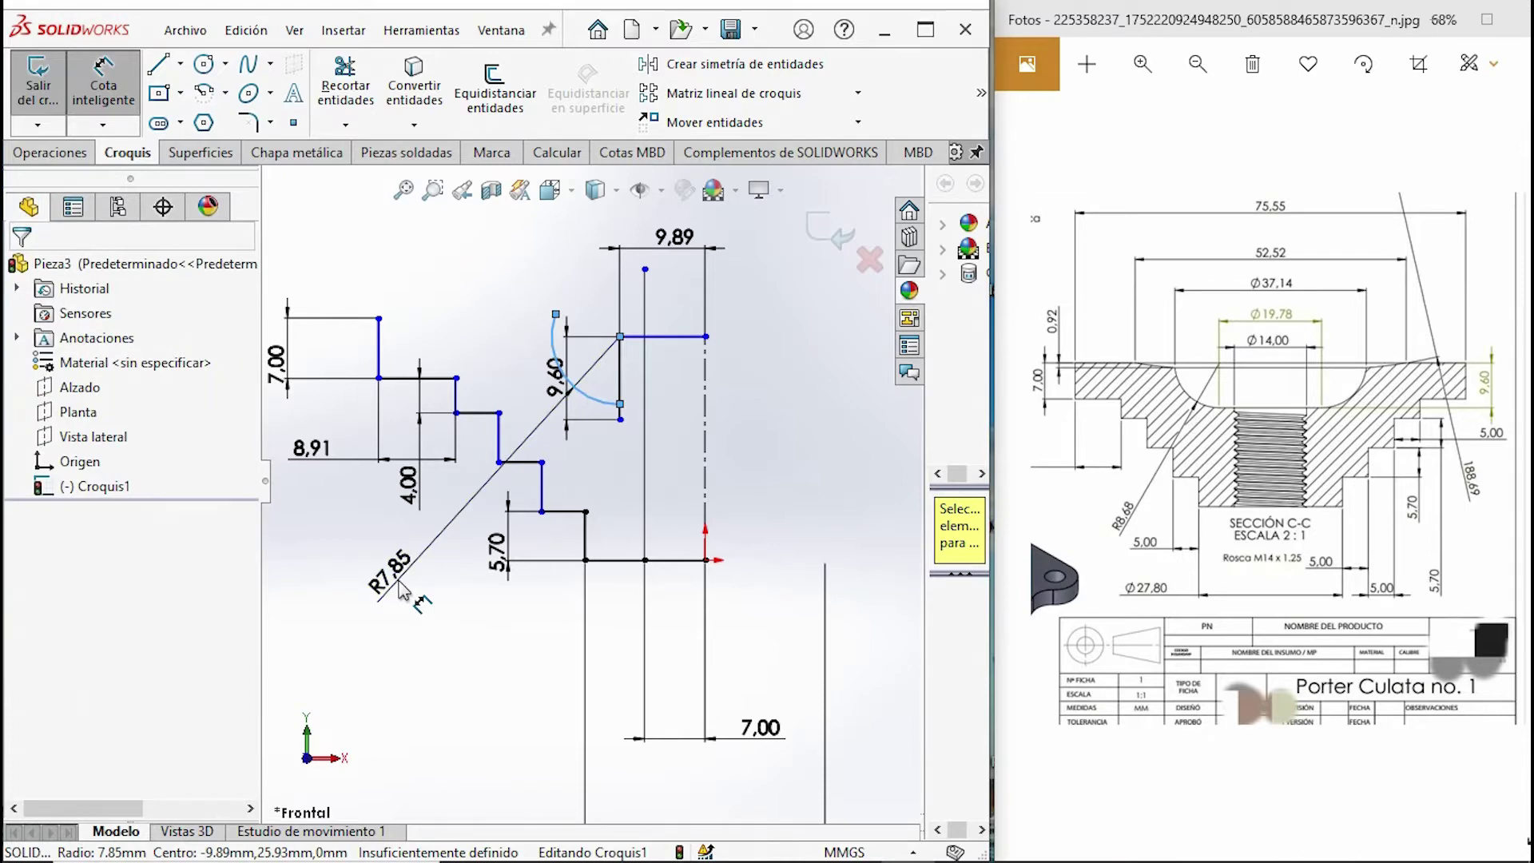
pyautogui.click(399, 588)
pyautogui.write('8.68')
pyautogui.press('Return')
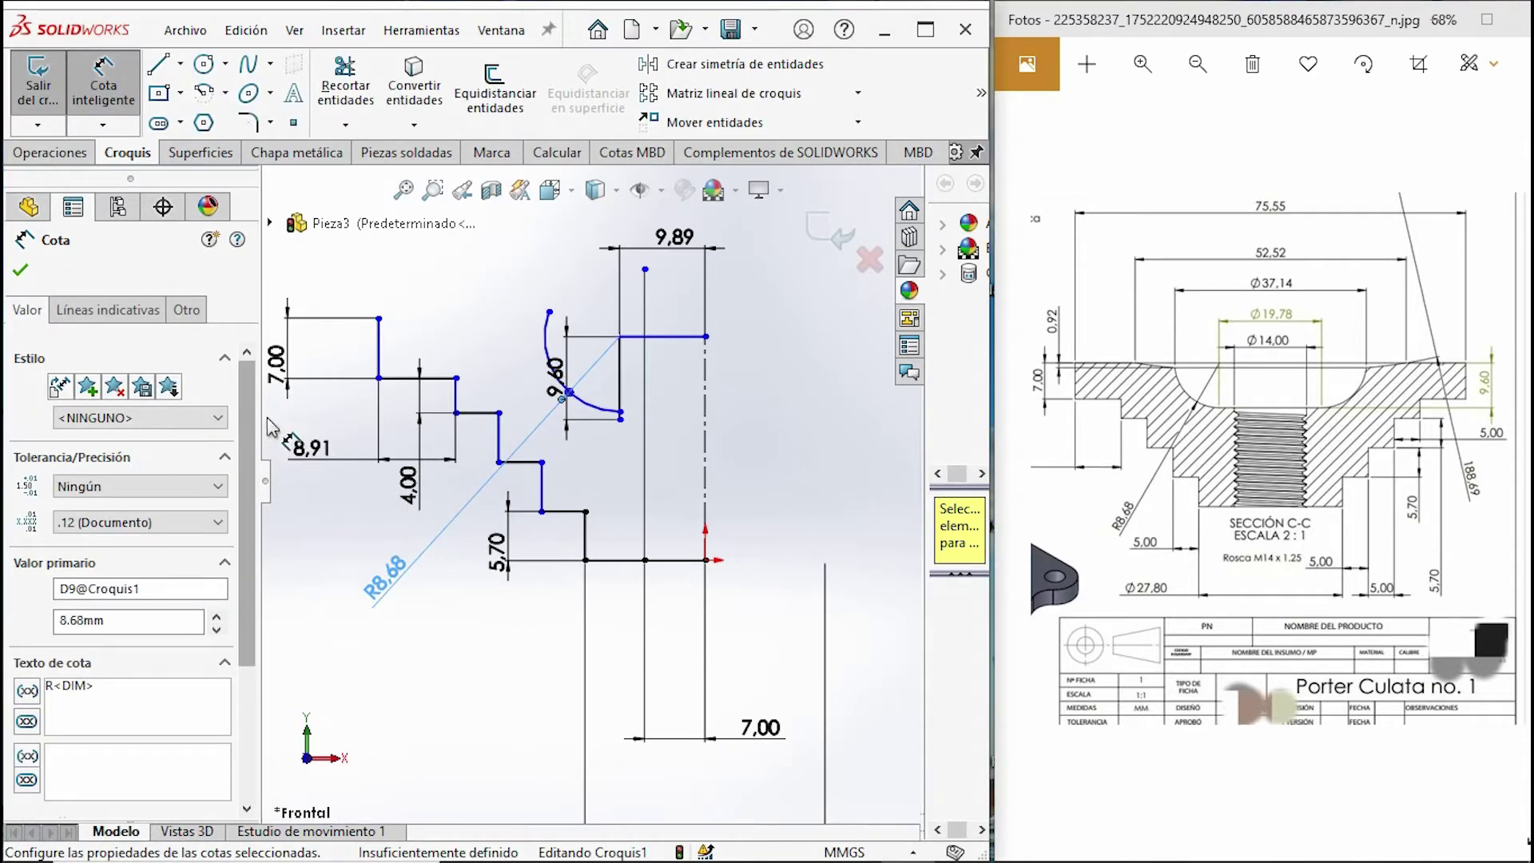
pyautogui.scroll(-3, 559, 336)
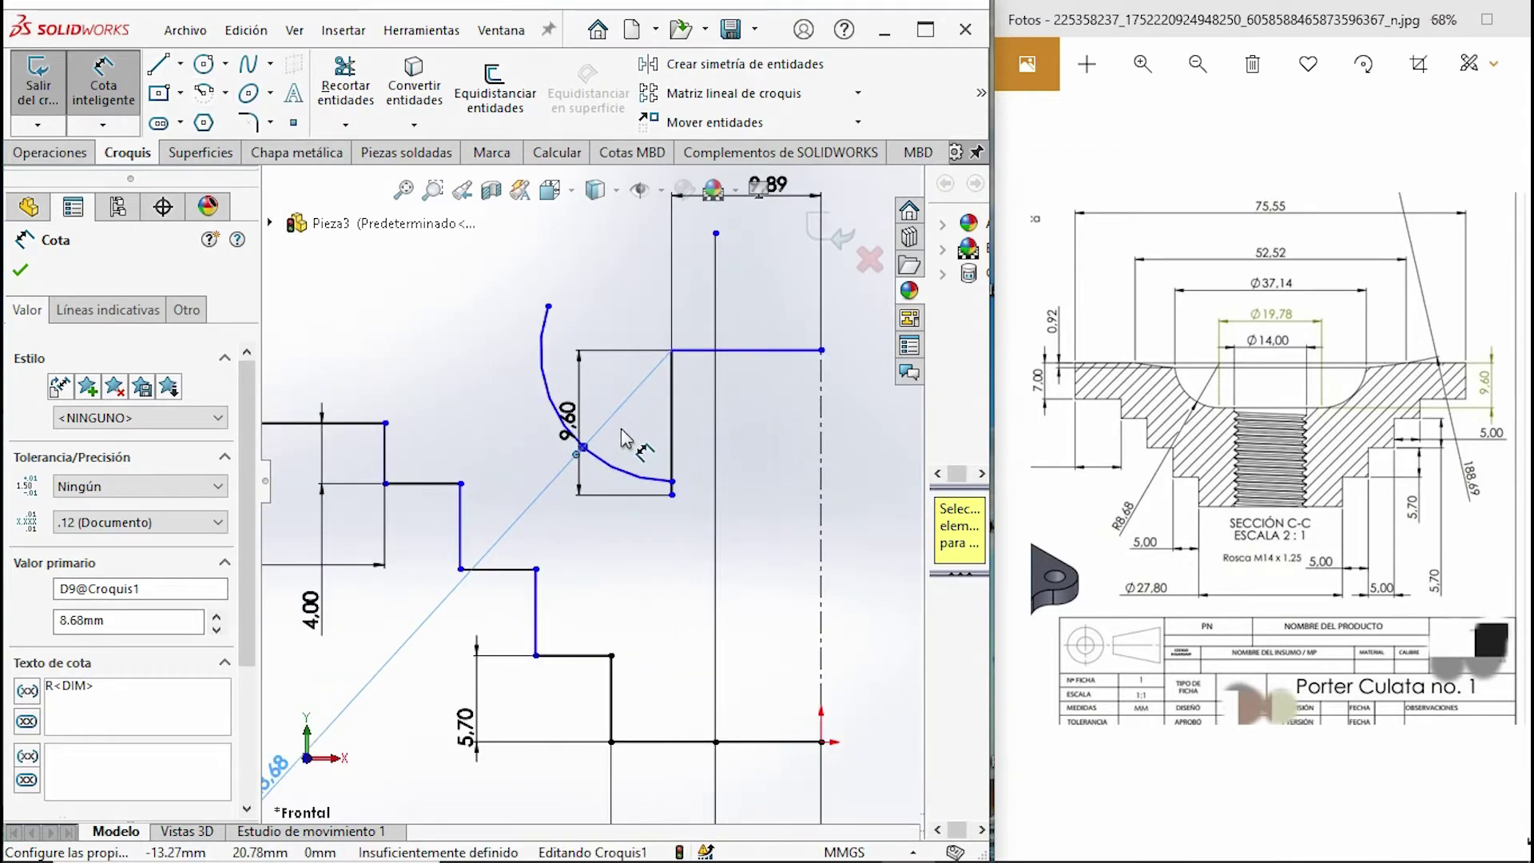
# - Draw a horizontal line from the upper left corner ending in a short vertical segment
pyautogui.click(157, 71)
pyautogui.scroll(2, 590, 480)
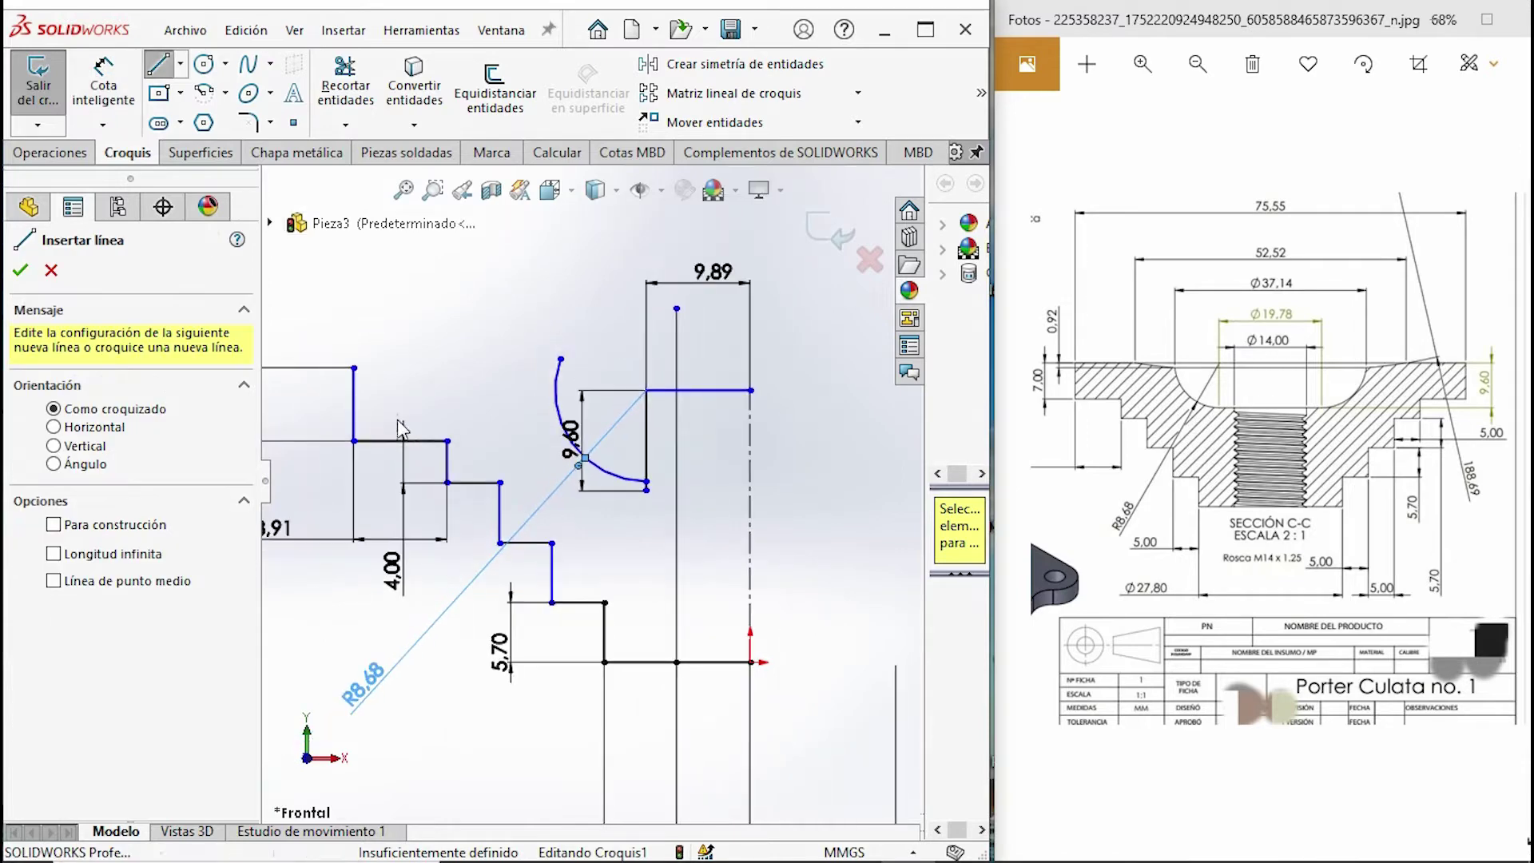
pyautogui.click(354, 367)
pyautogui.click(447, 368)
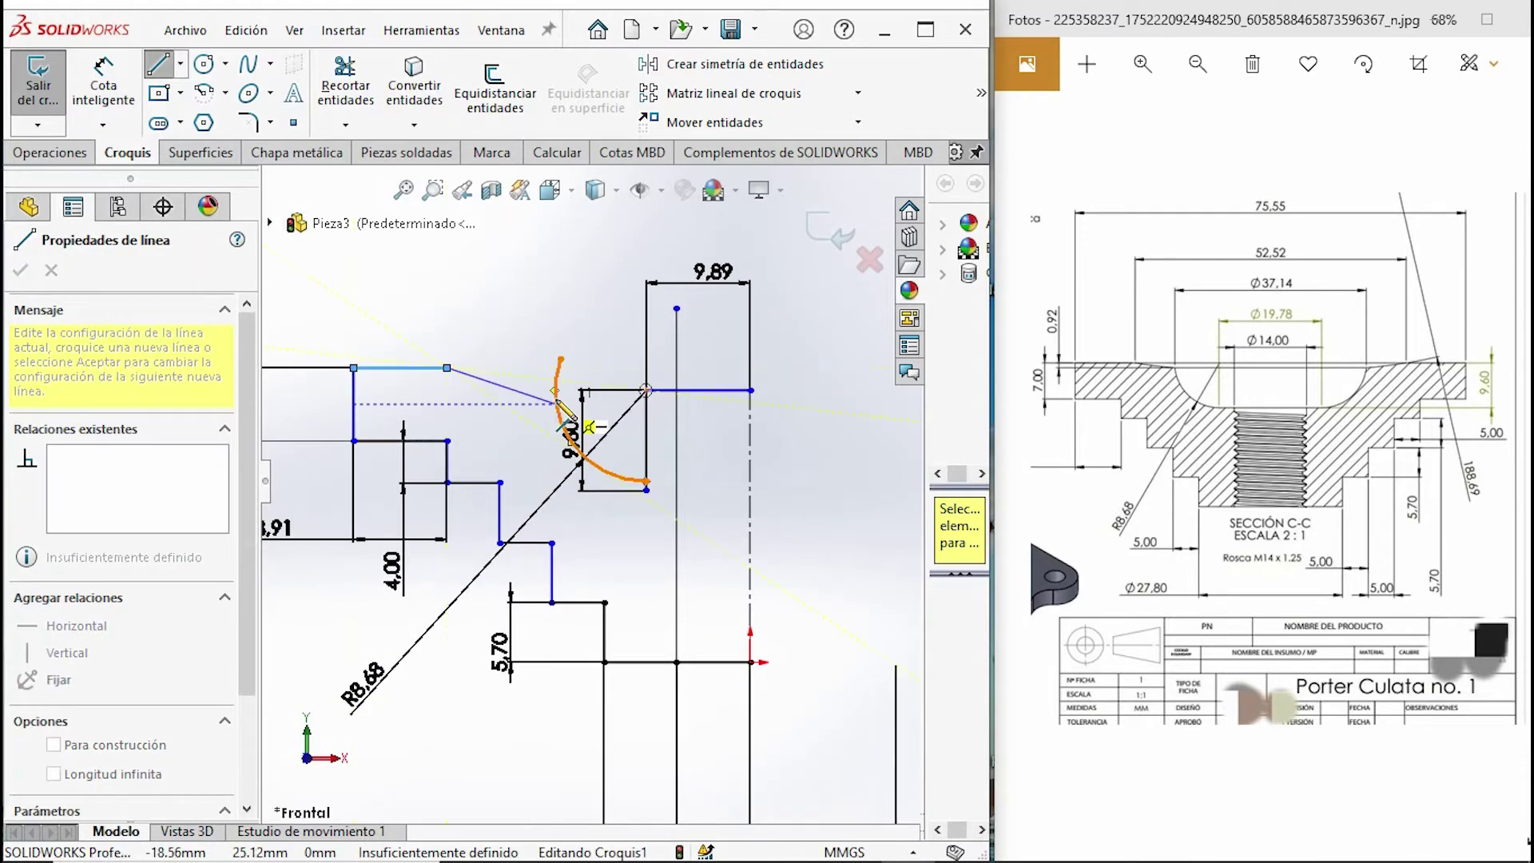
pyautogui.scroll(-3, 423, 374)
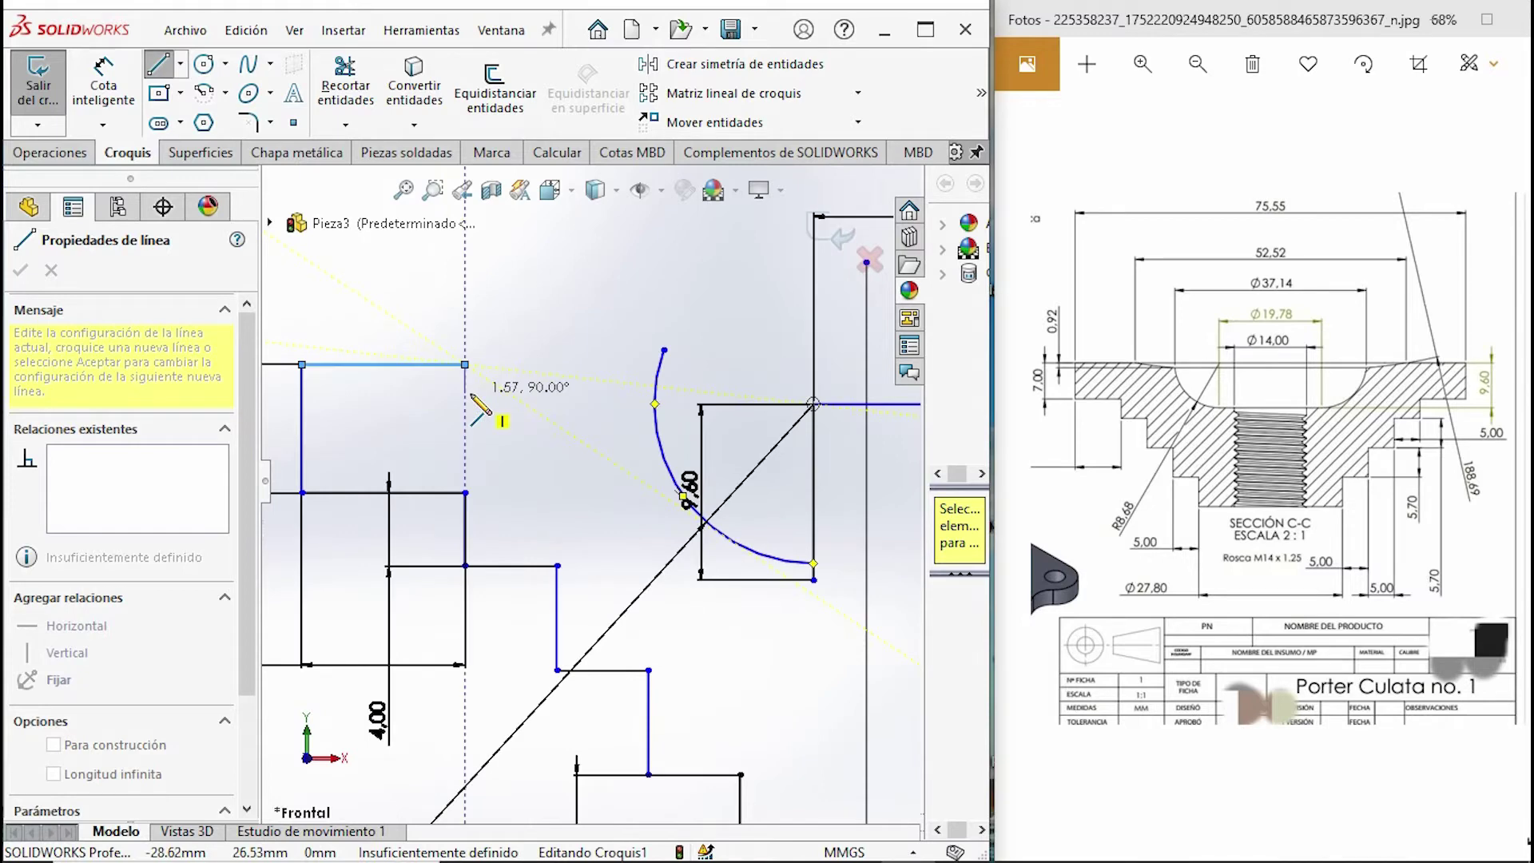
pyautogui.click(465, 392)
pyautogui.press('Escape')
# - Dimension the short vertical segment to 0.92 mm
pyautogui.press('d')
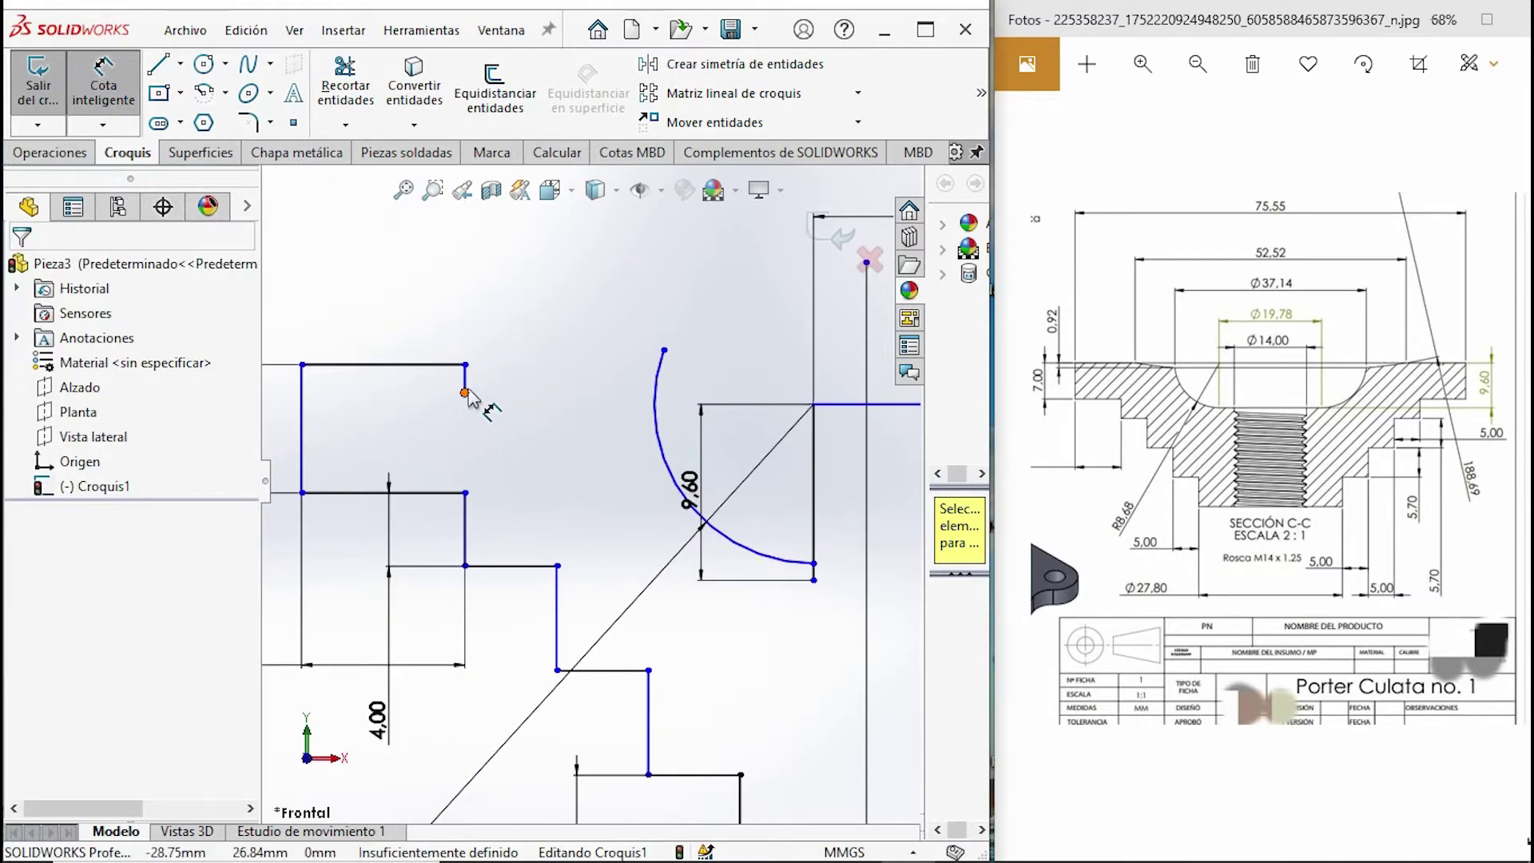
pyautogui.click(467, 382)
pyautogui.click(534, 411)
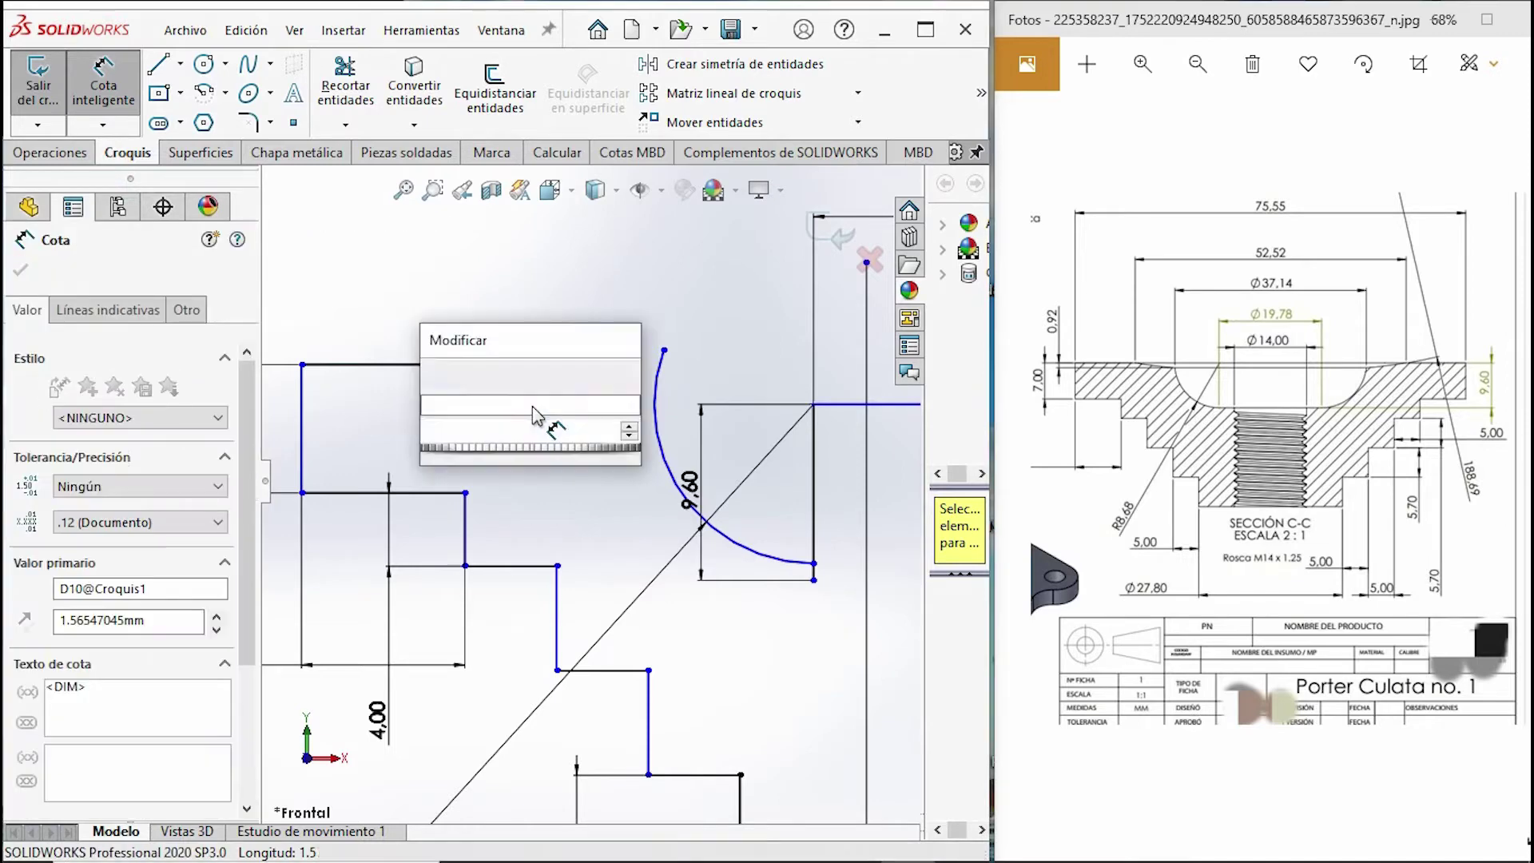
pyautogui.write('0.92')
pyautogui.press('Return')
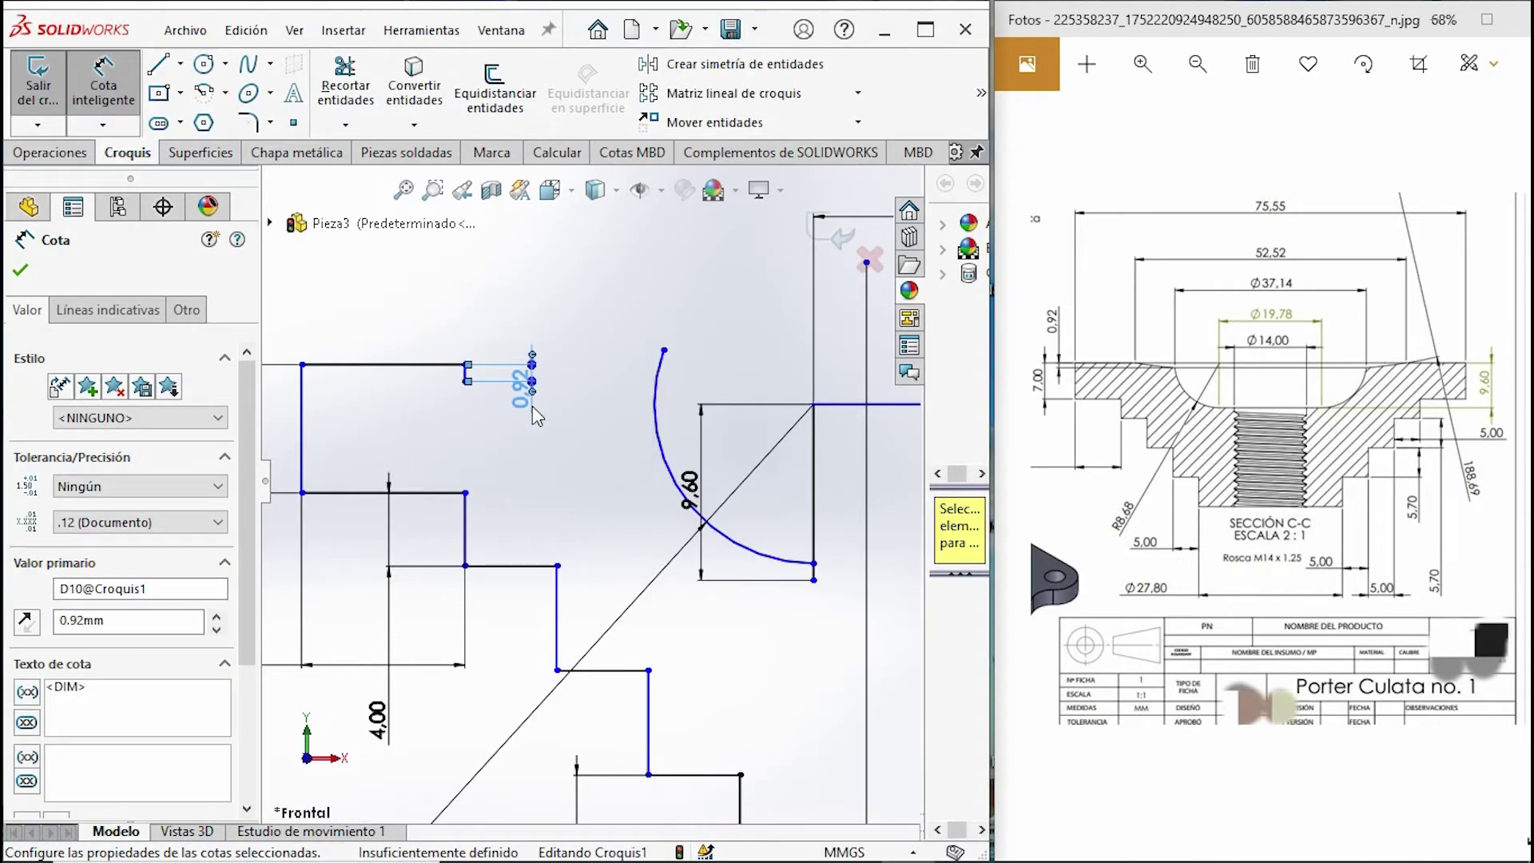
pyautogui.press('Escape')
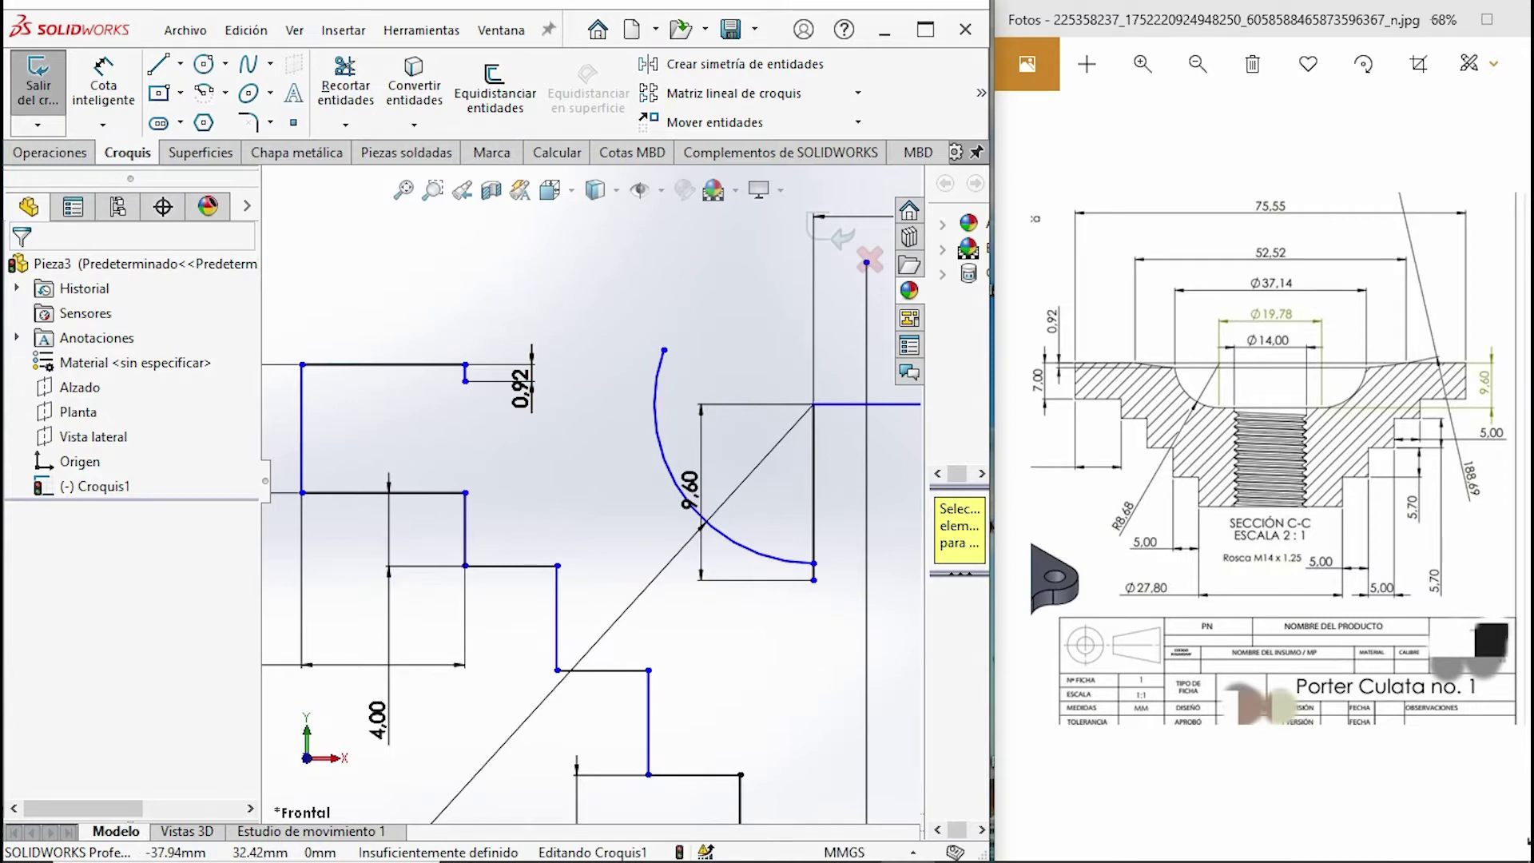
pyautogui.click(89, 78)
pyautogui.click(465, 365)
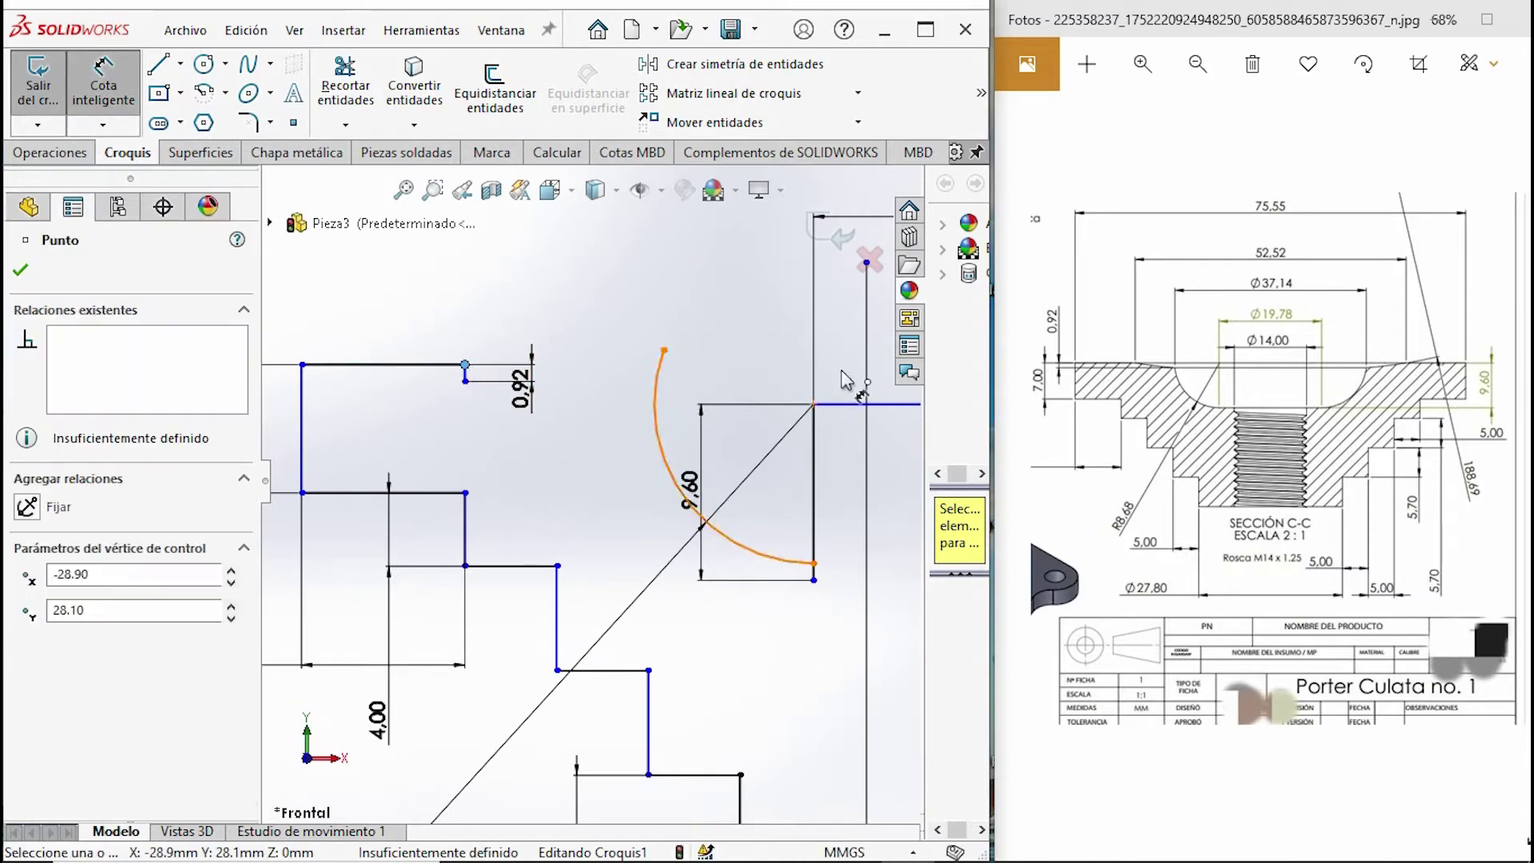
# - Dimension the arc's upper endpoint 18.57 mm (37.14/2) from the centreline
pyautogui.press('f')
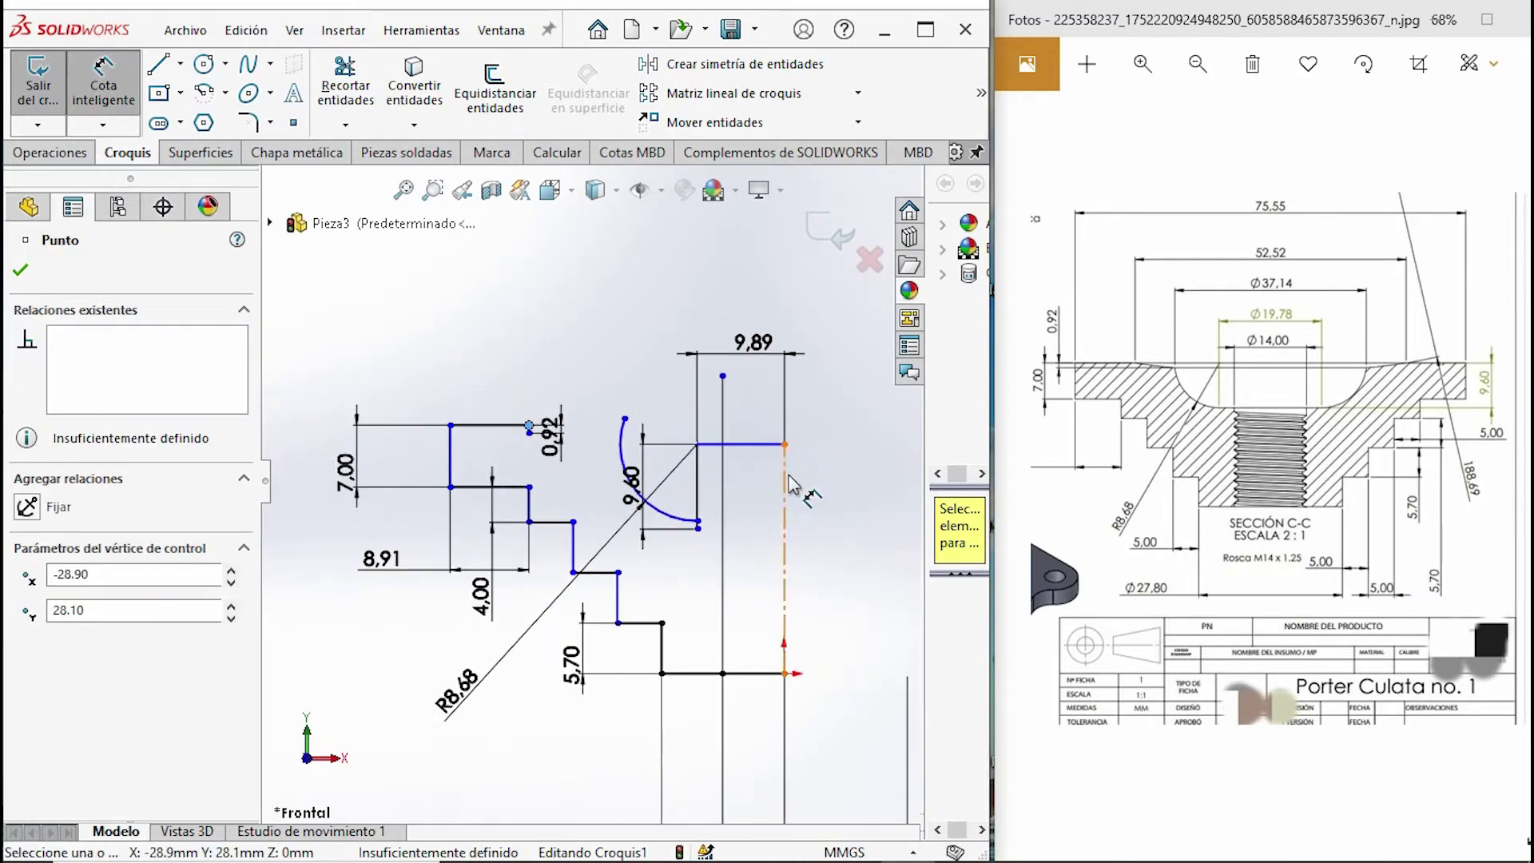
pyautogui.click(787, 483)
pyautogui.click(755, 310)
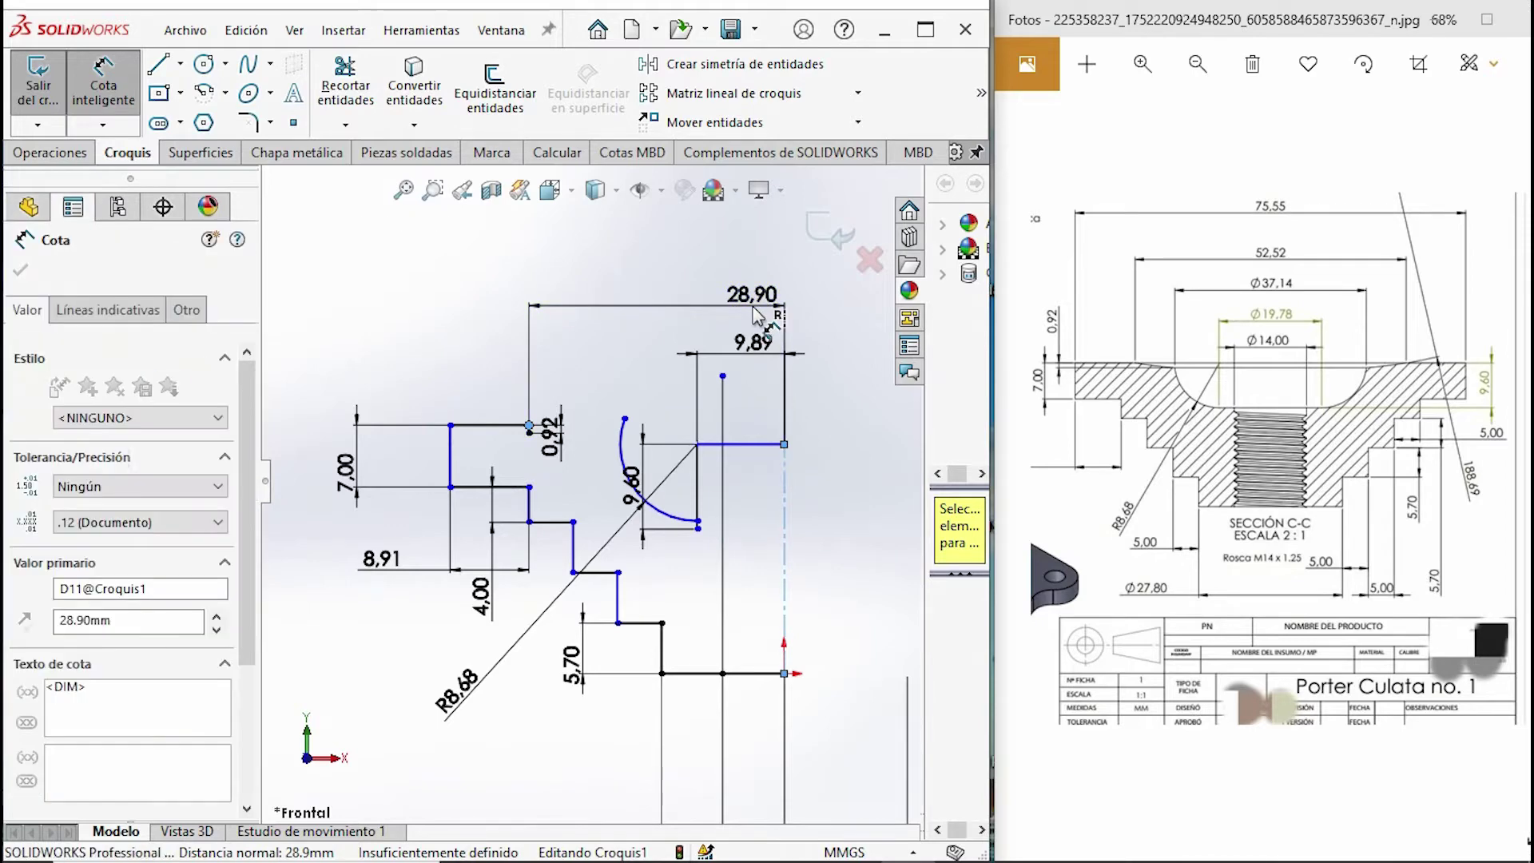
pyautogui.write('37.14')
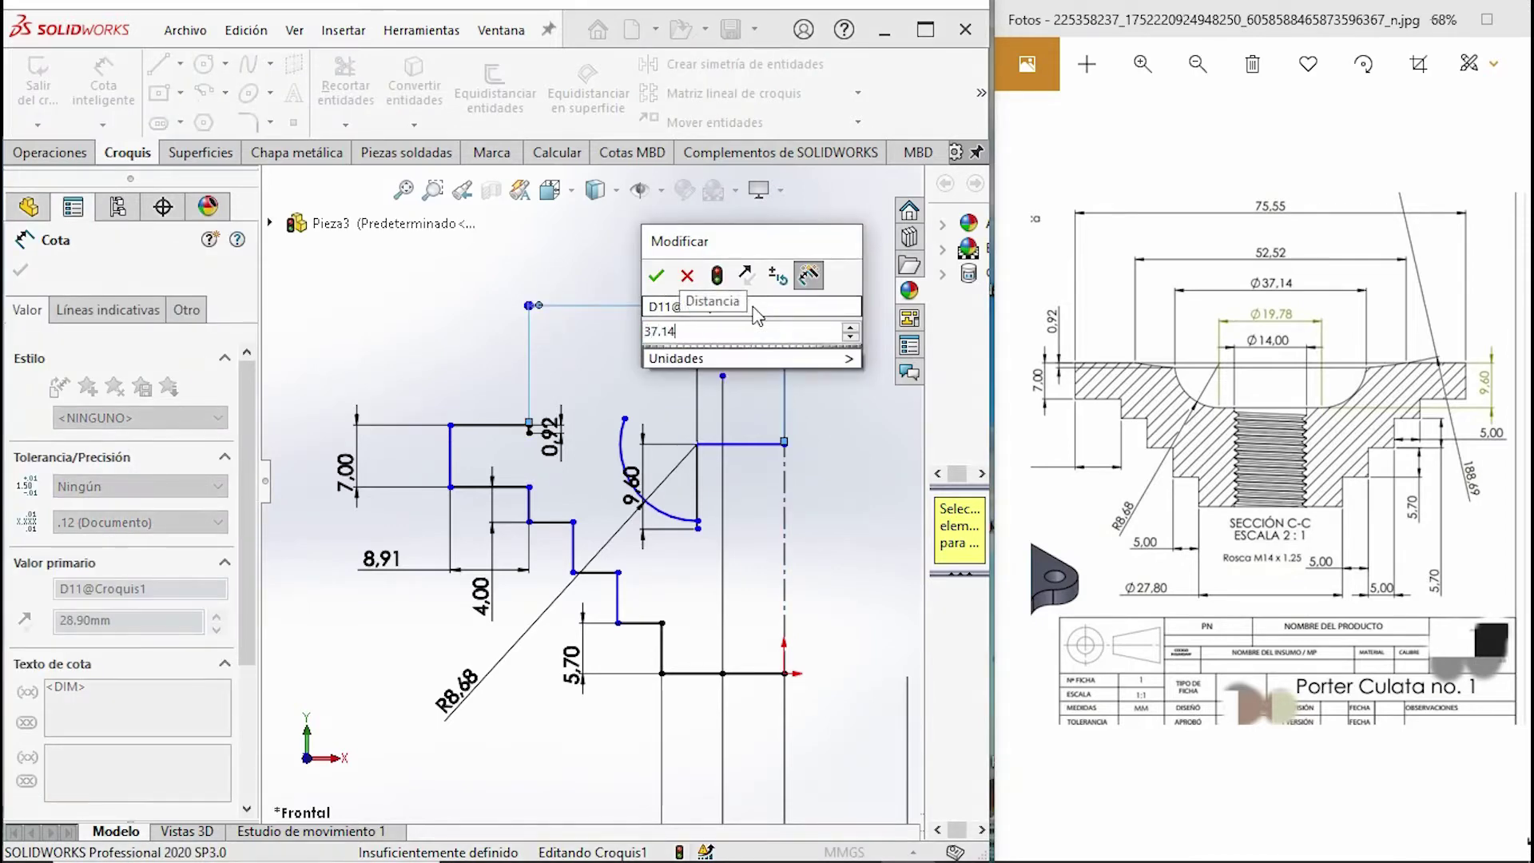
pyautogui.write('/2')
pyautogui.press('Return')
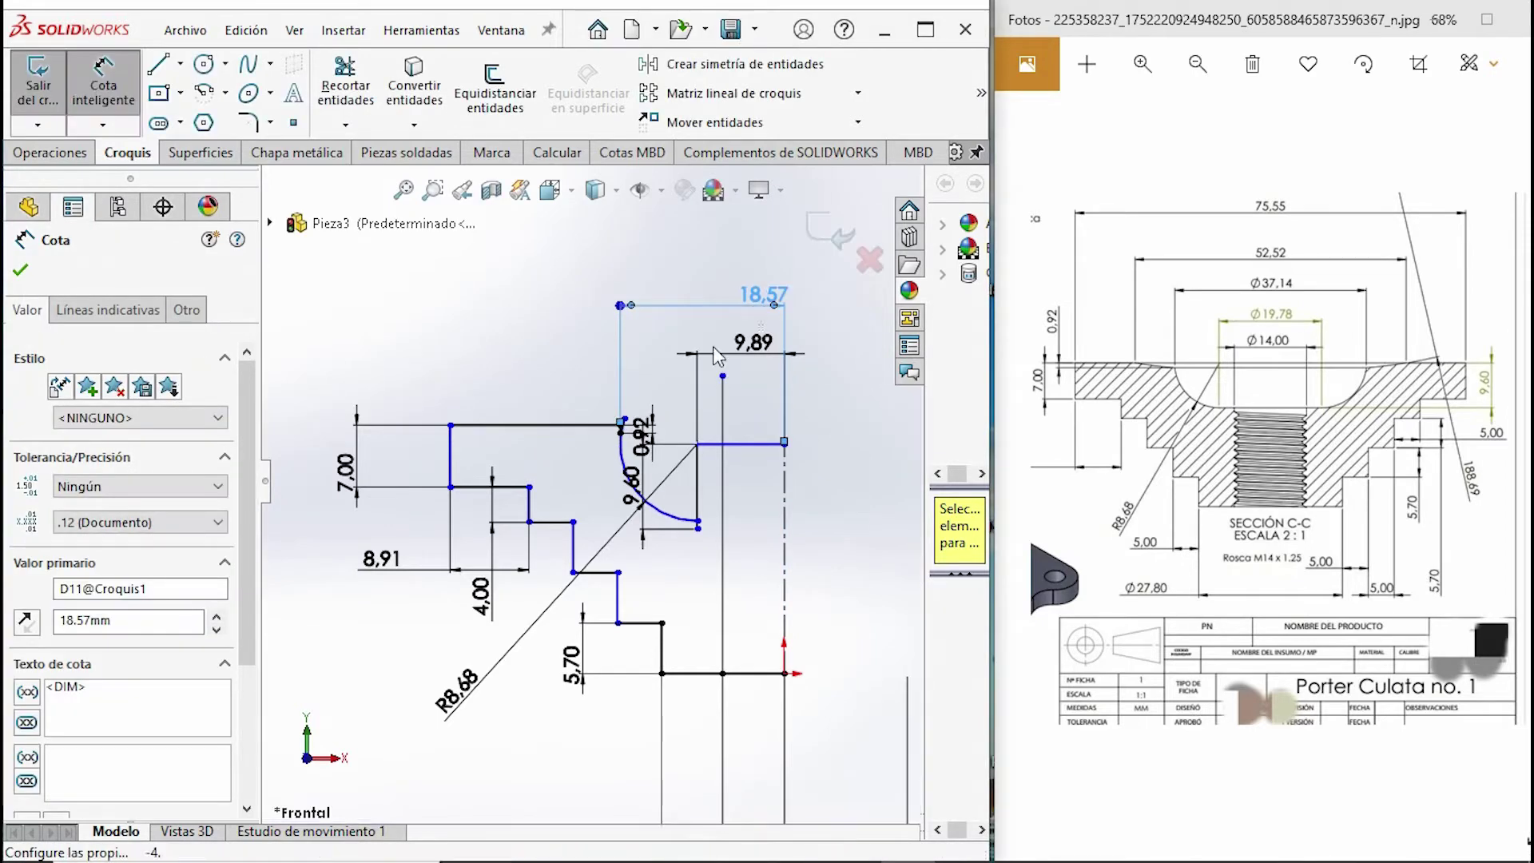
pyautogui.scroll(-1, 651, 442)
pyautogui.scroll(-3, 563, 450)
pyautogui.scroll(-2, 590, 521)
pyautogui.scroll(-2, 590, 525)
pyautogui.scroll(-2, 584, 519)
pyautogui.scroll(2, 584, 519)
pyautogui.scroll(2, 599, 524)
pyautogui.scroll(-2, 375, 351)
pyautogui.scroll(2, 376, 351)
pyautogui.scroll(2, 479, 489)
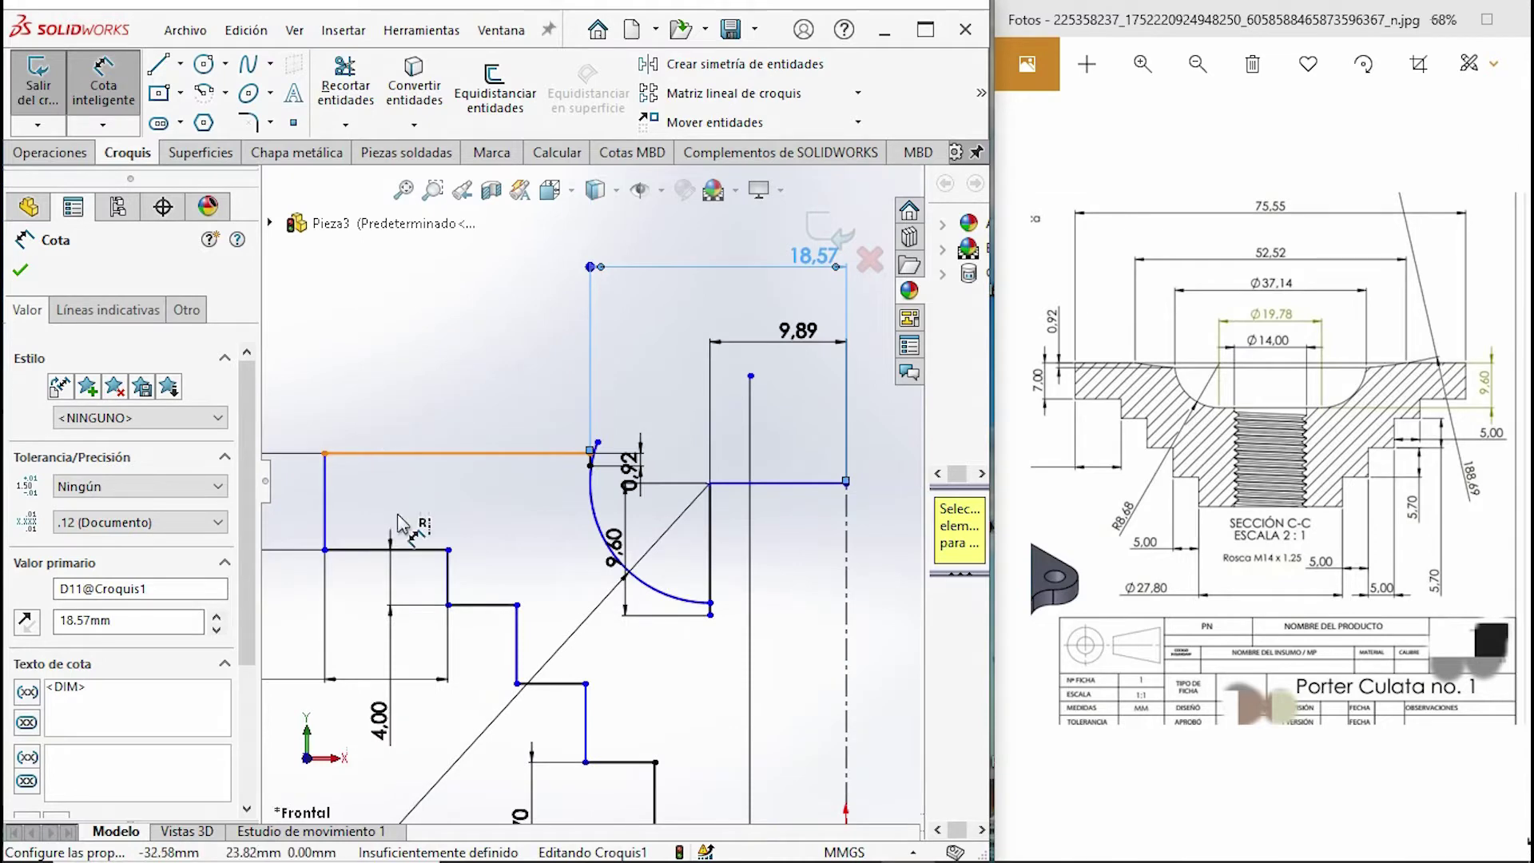
# - Power-trim away the old top horizontal line
pyautogui.click(345, 84)
pyautogui.moveTo(477, 403); pyautogui.dragTo(479, 542)
pyautogui.click(157, 64)
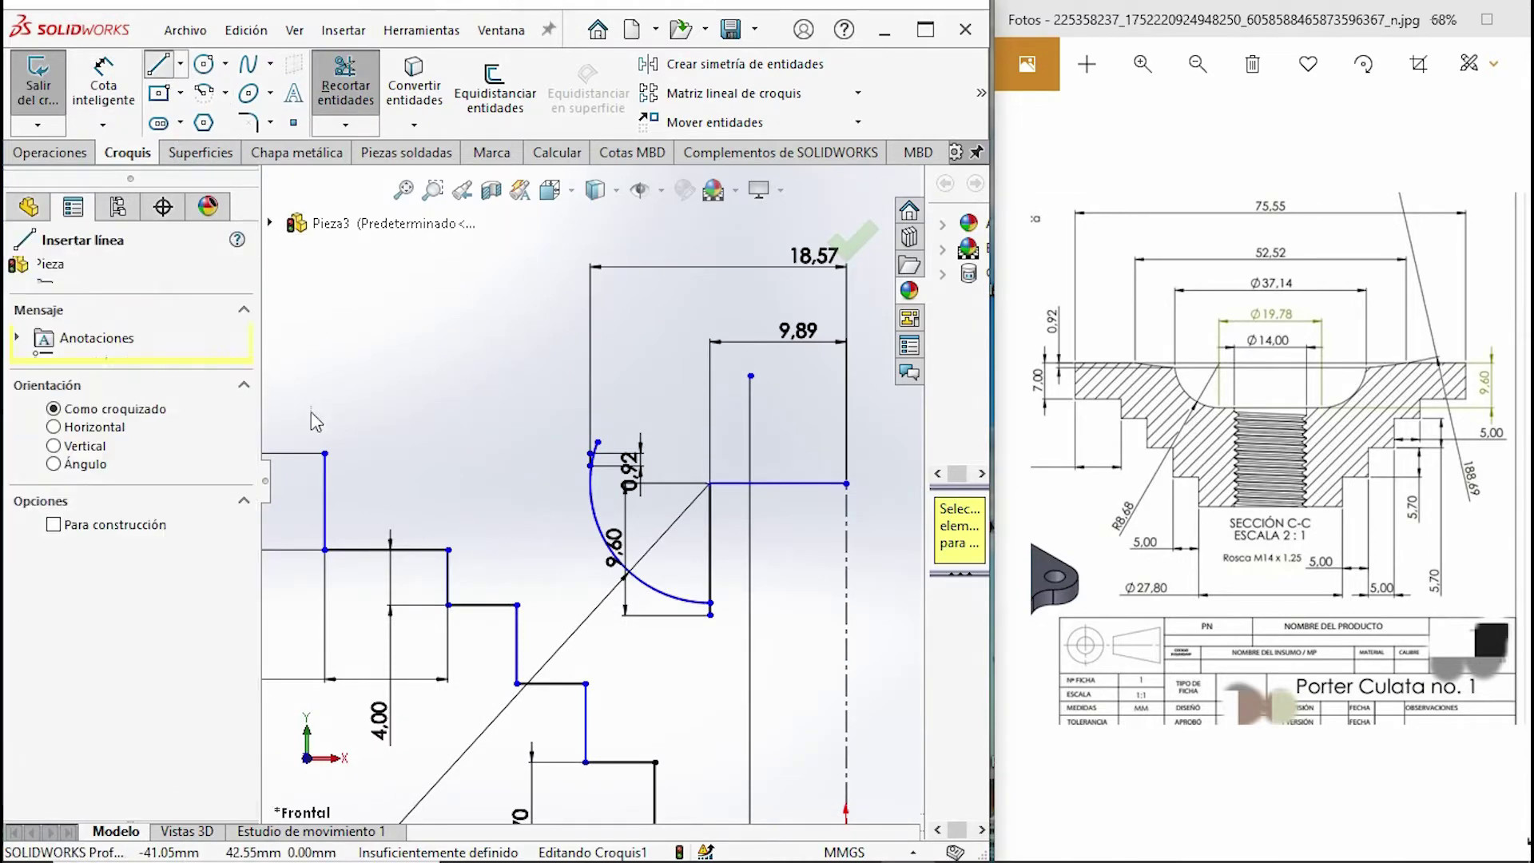
# - Draw a short top horizontal line and dimension its end from the axis with the 52.52 value
pyautogui.click(324, 453)
pyautogui.click(449, 453)
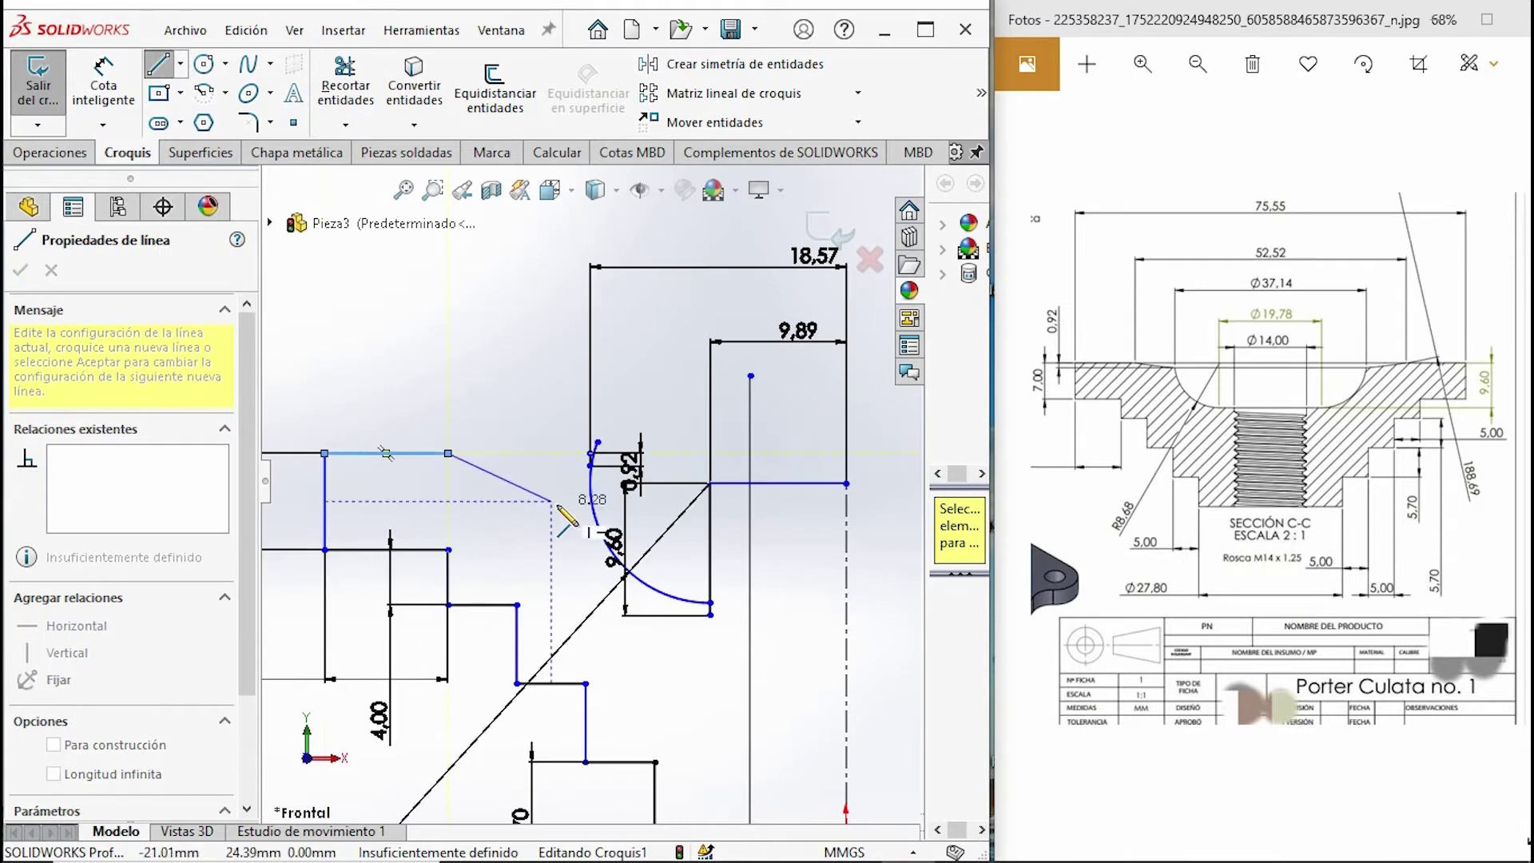
pyautogui.press('Escape')
pyautogui.press('Escape')
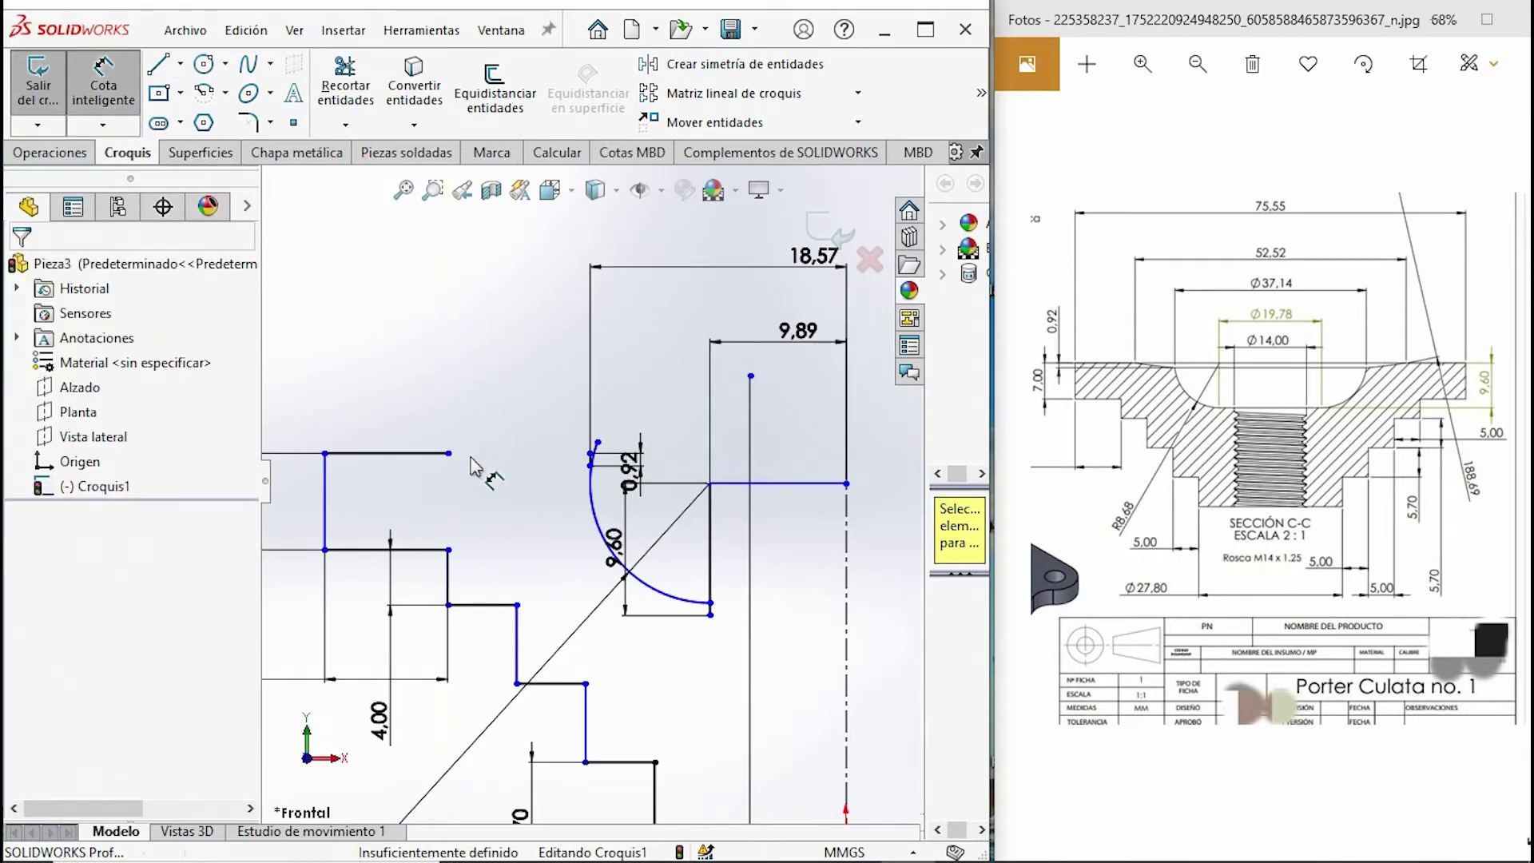
pyautogui.click(449, 455)
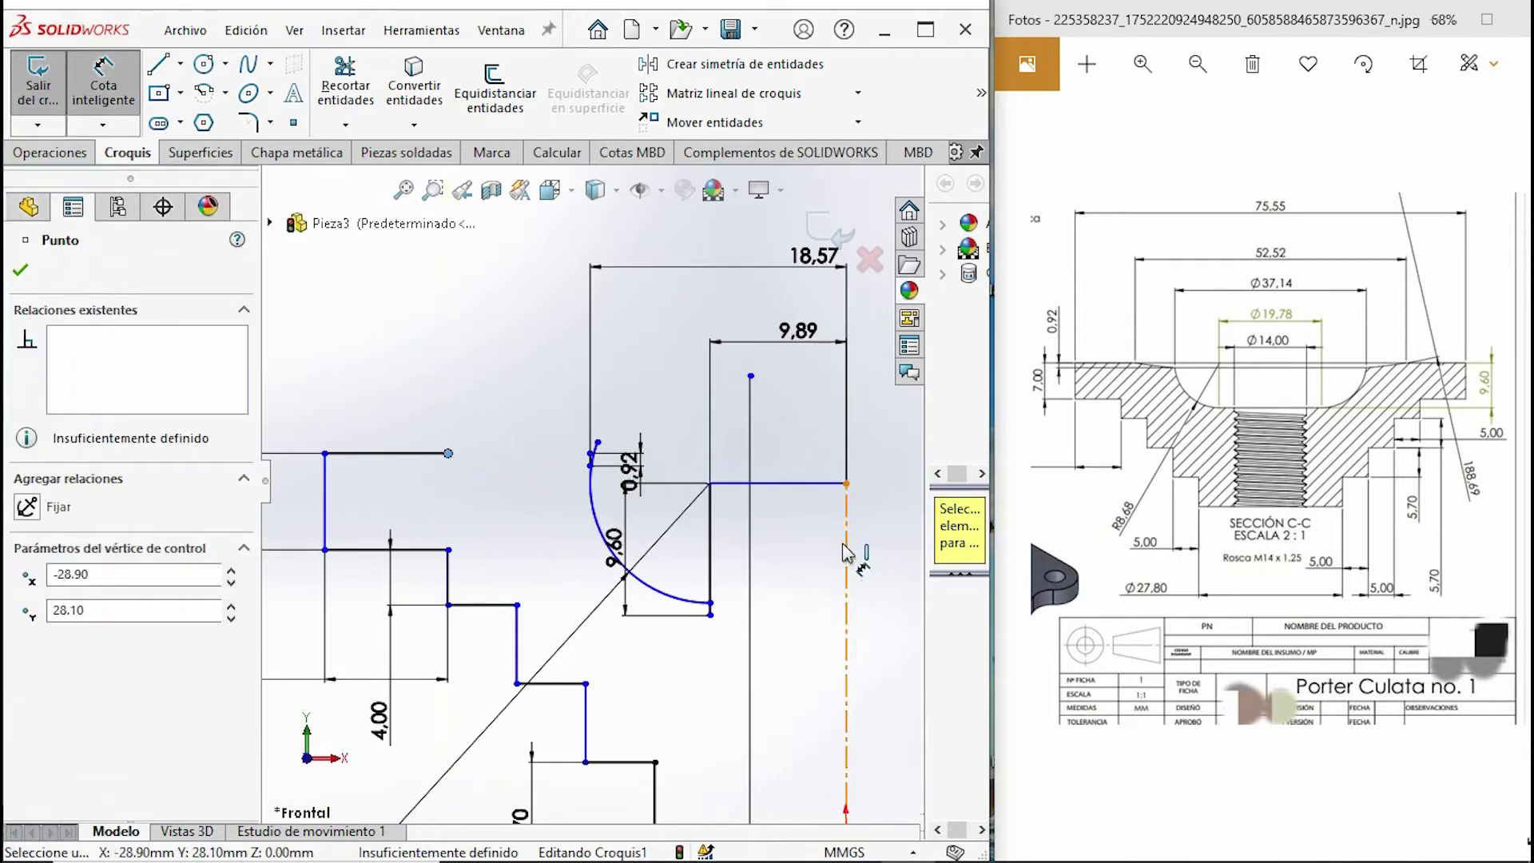
pyautogui.click(505, 315)
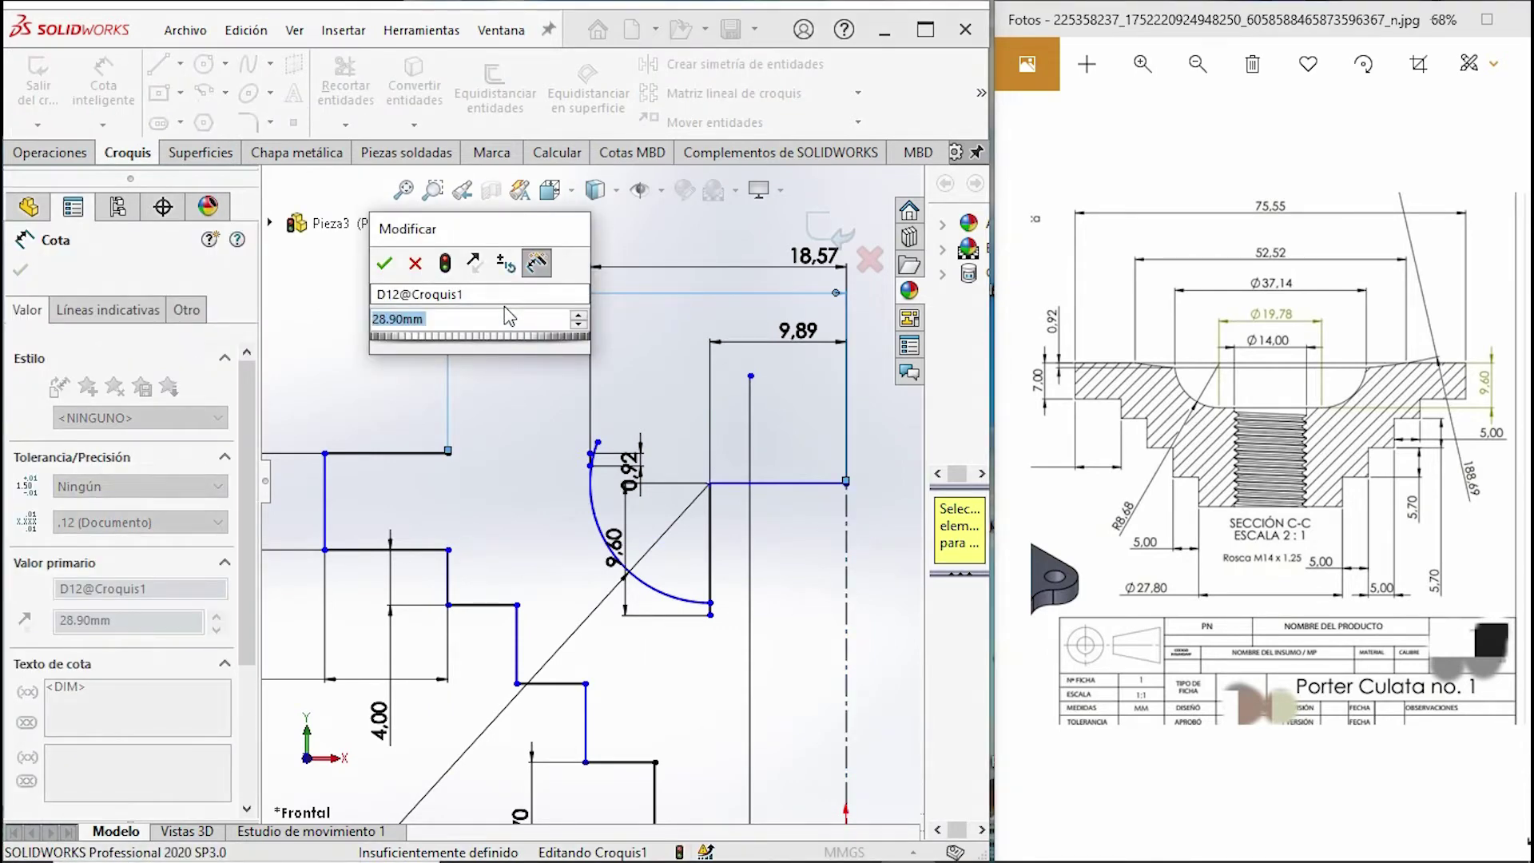
pyautogui.write('52.52')
pyautogui.press('Return')
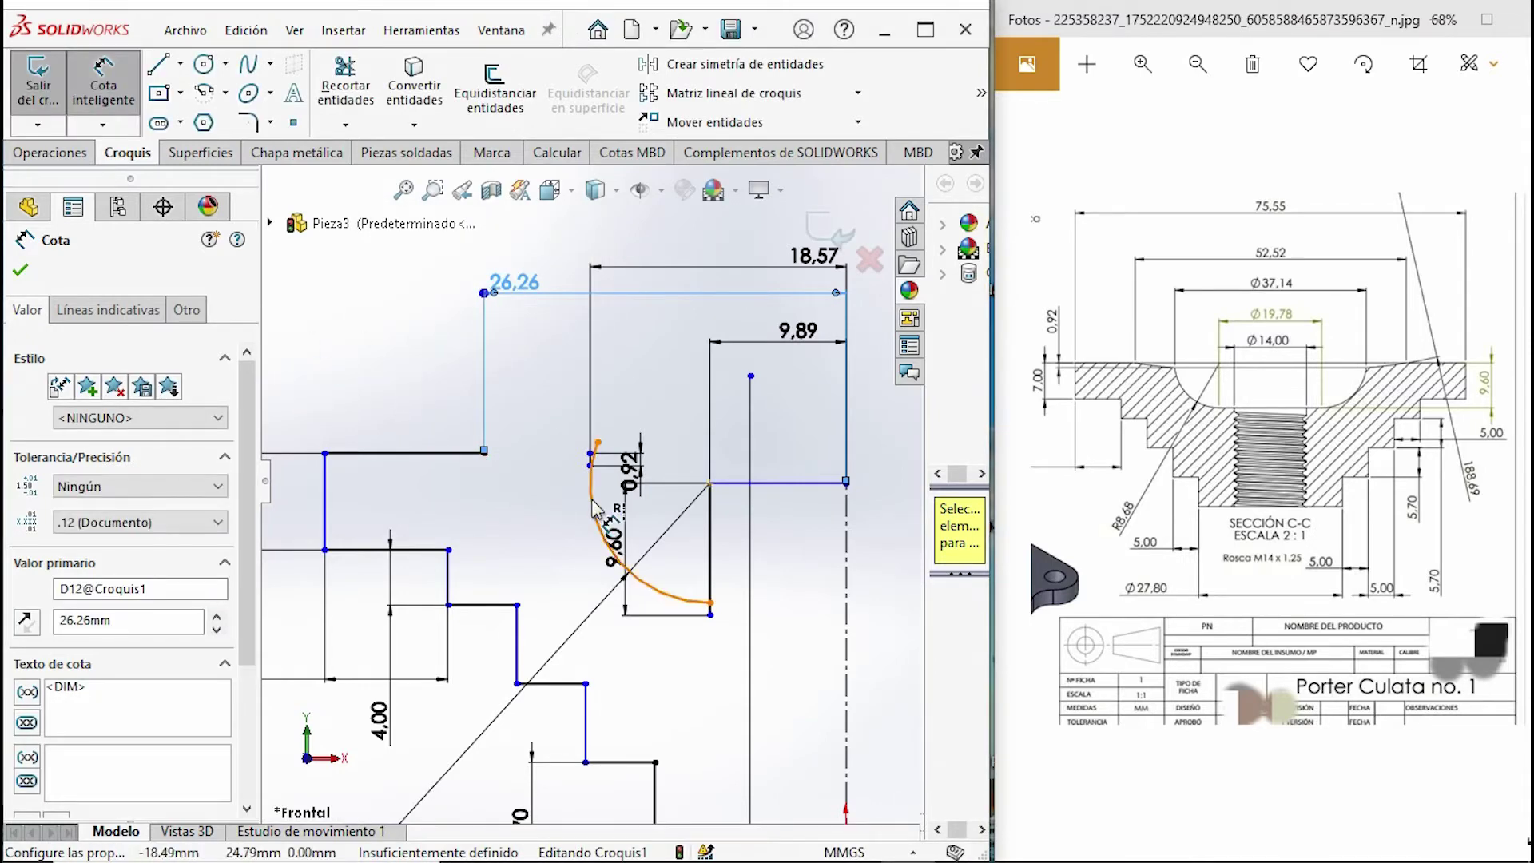
# - Draw a sloped line from the horizontal line's end down to the arc
pyautogui.scroll(-2, 607, 496)
pyautogui.scroll(-2, 583, 443)
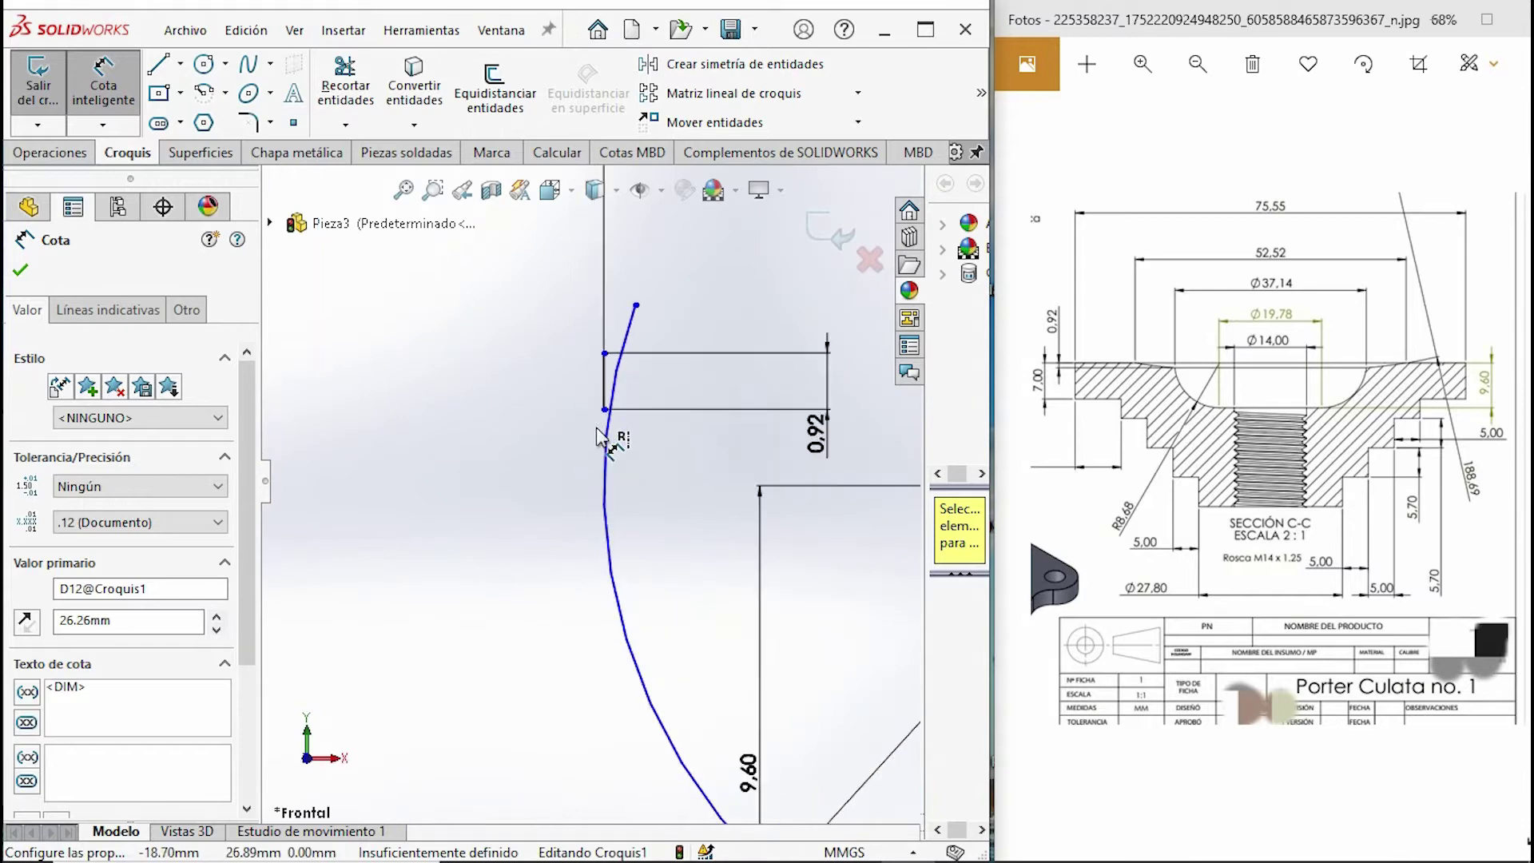
pyautogui.scroll(1, 587, 448)
pyautogui.scroll(1, 623, 456)
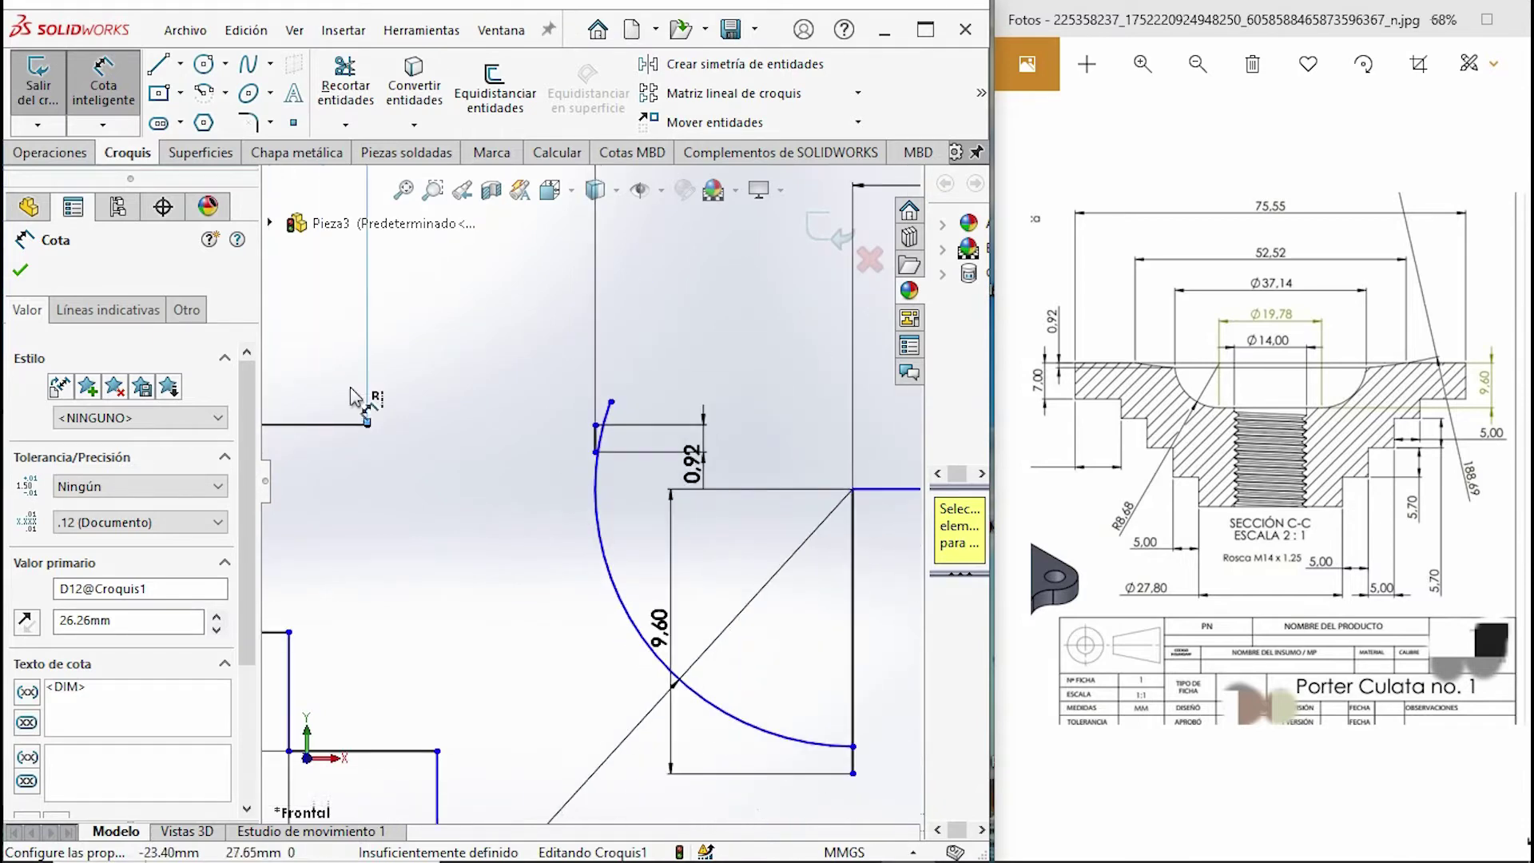
pyautogui.press('l')
pyautogui.scroll(-1, 384, 440)
pyautogui.click(399, 423)
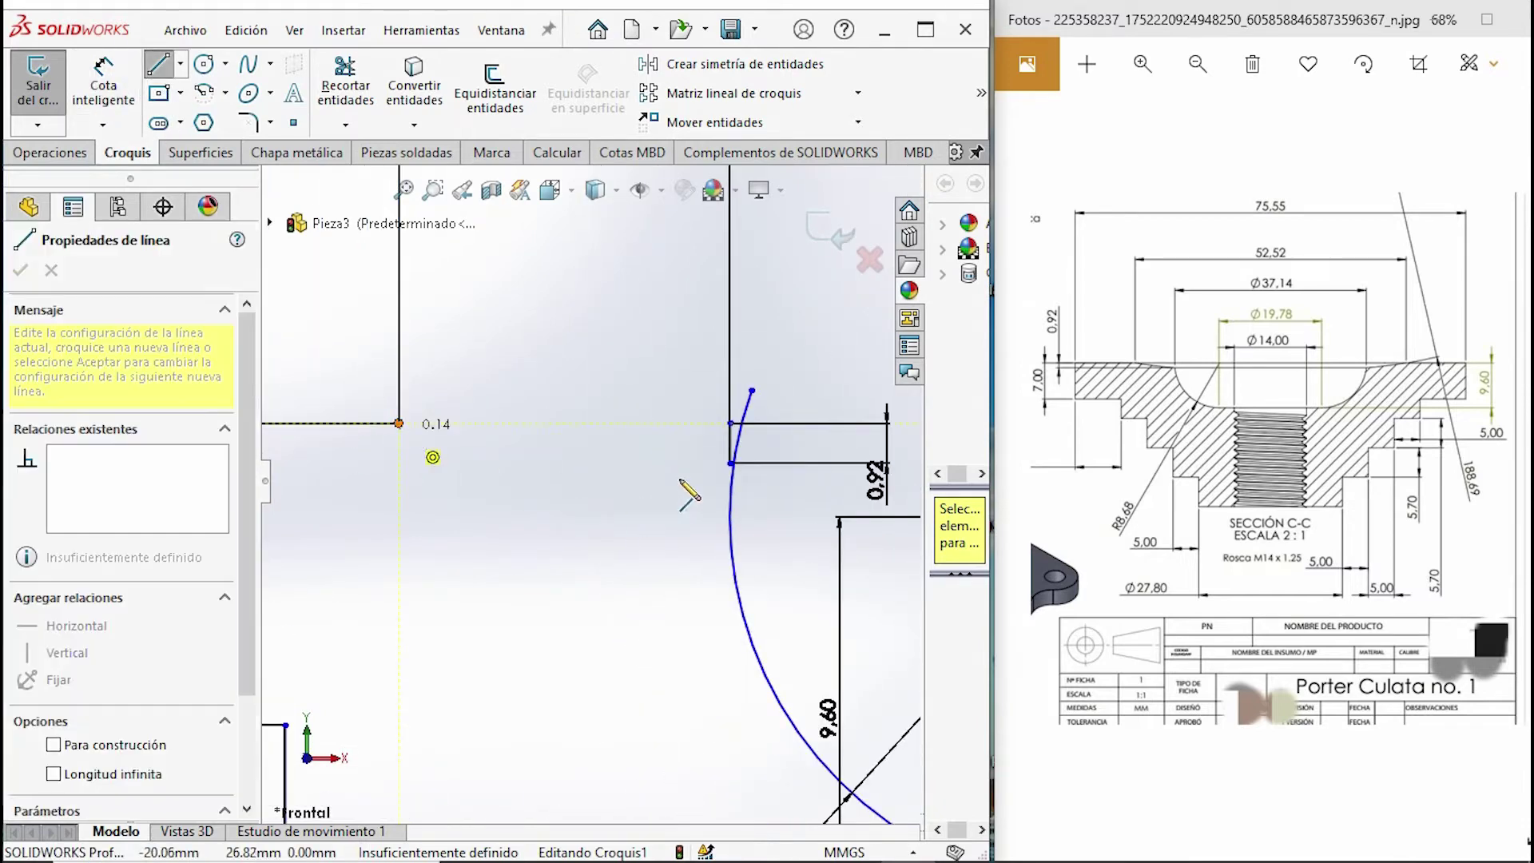
pyautogui.click(730, 464)
pyautogui.doubleClick(743, 482)
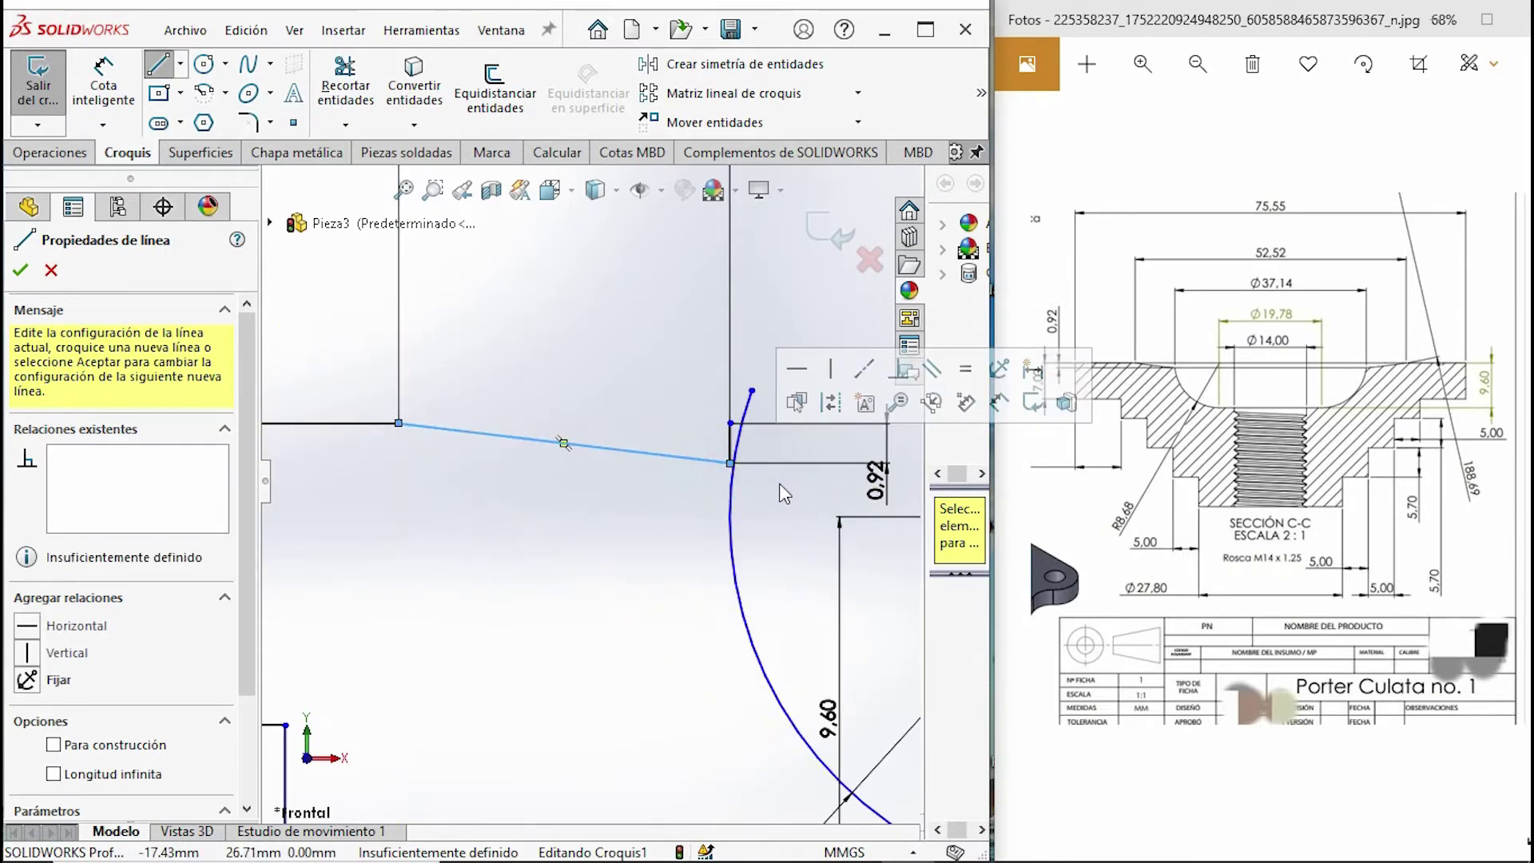
pyautogui.press('Escape')
pyautogui.press('Escape')
pyautogui.click(706, 467)
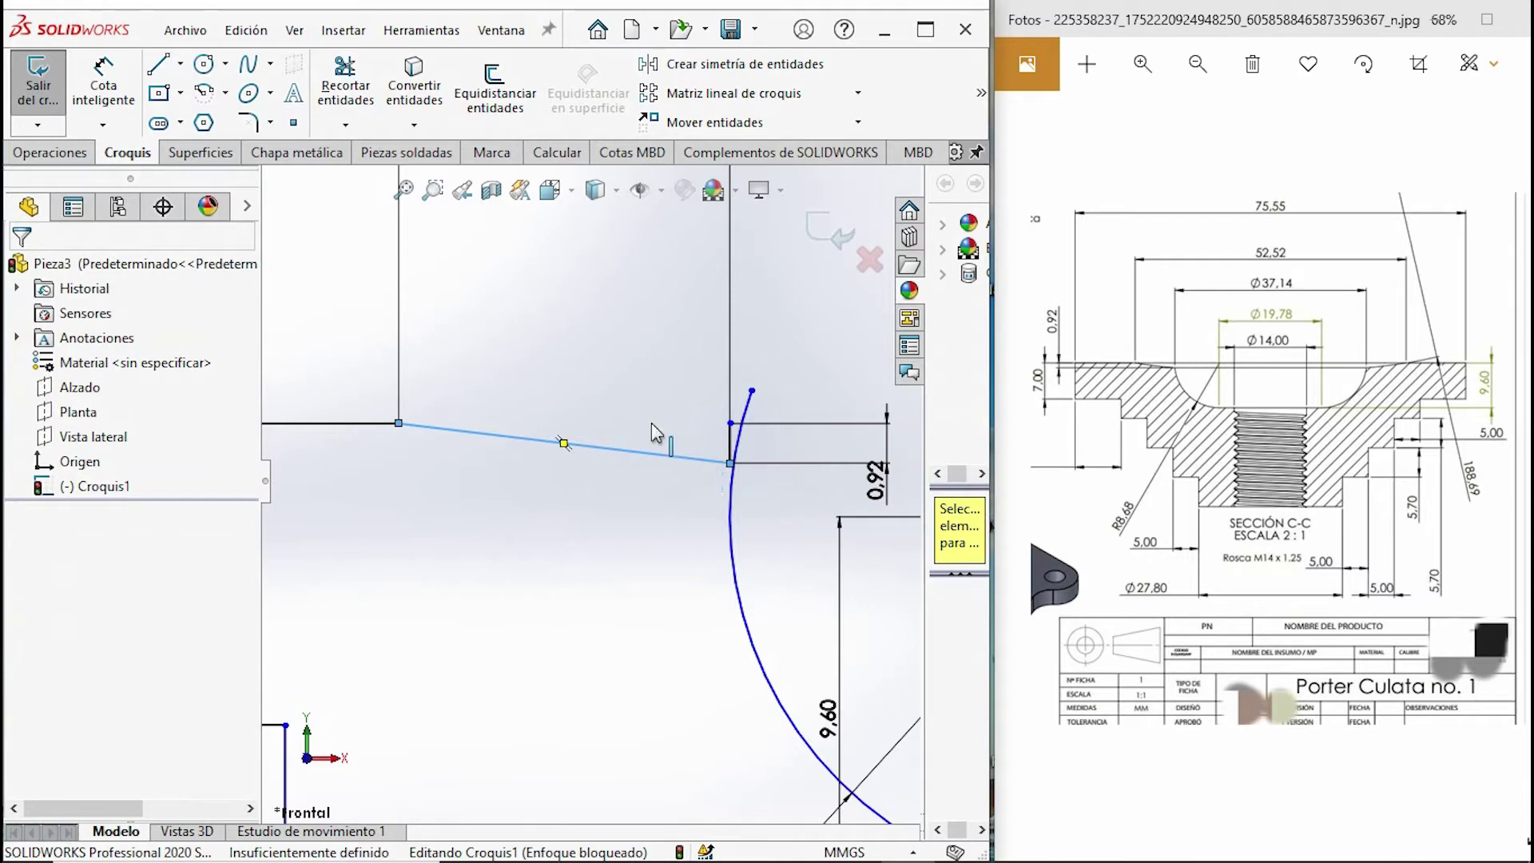
pyautogui.scroll(-1, 761, 470)
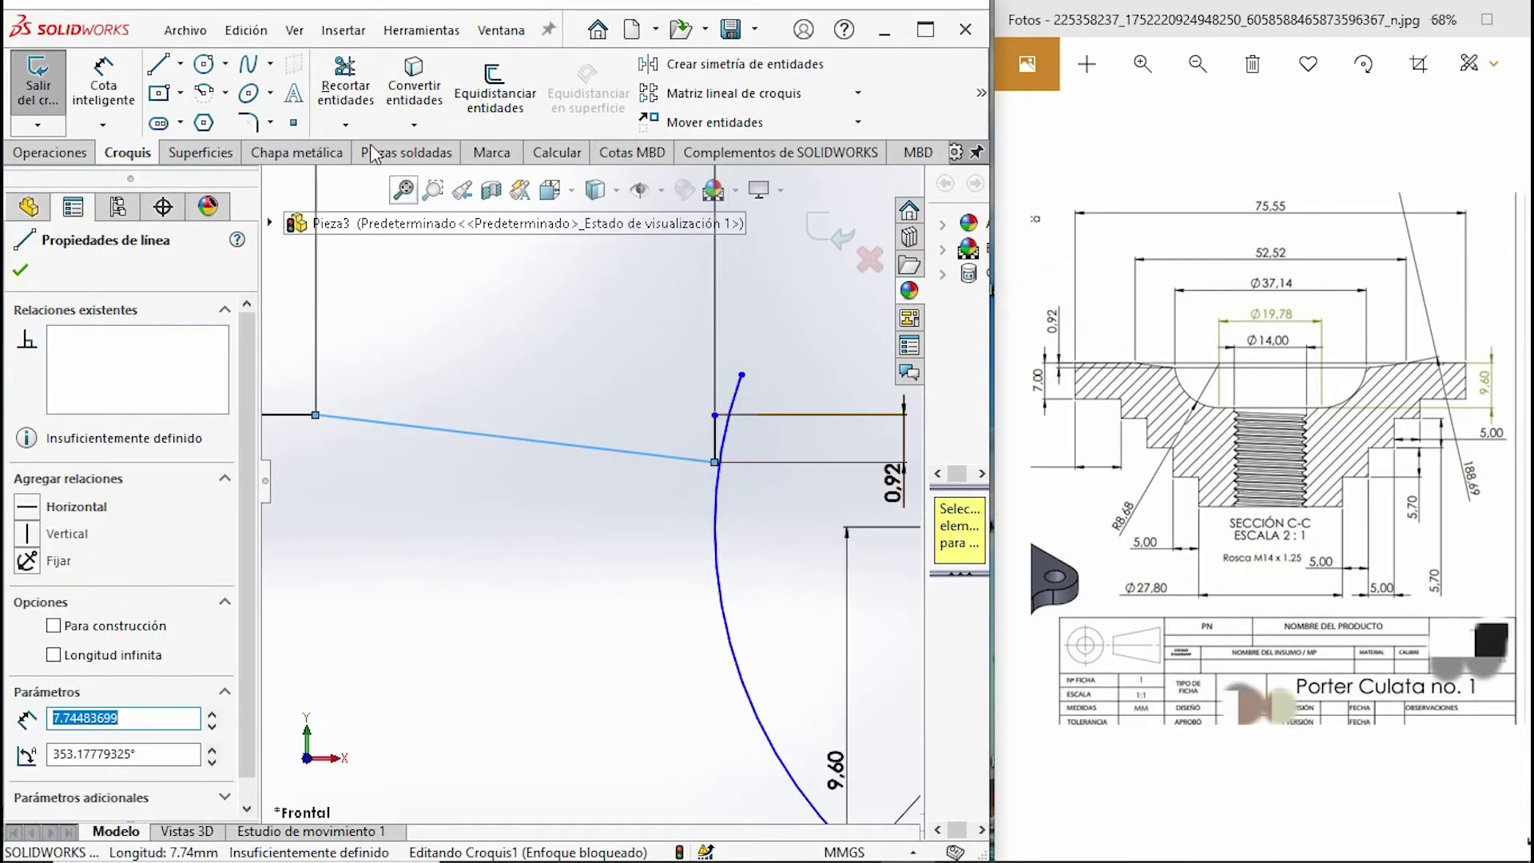
# - Extend the horizontal line to meet the curve
pyautogui.click(345, 123)
pyautogui.click(364, 184)
pyautogui.scroll(-5, 751, 490)
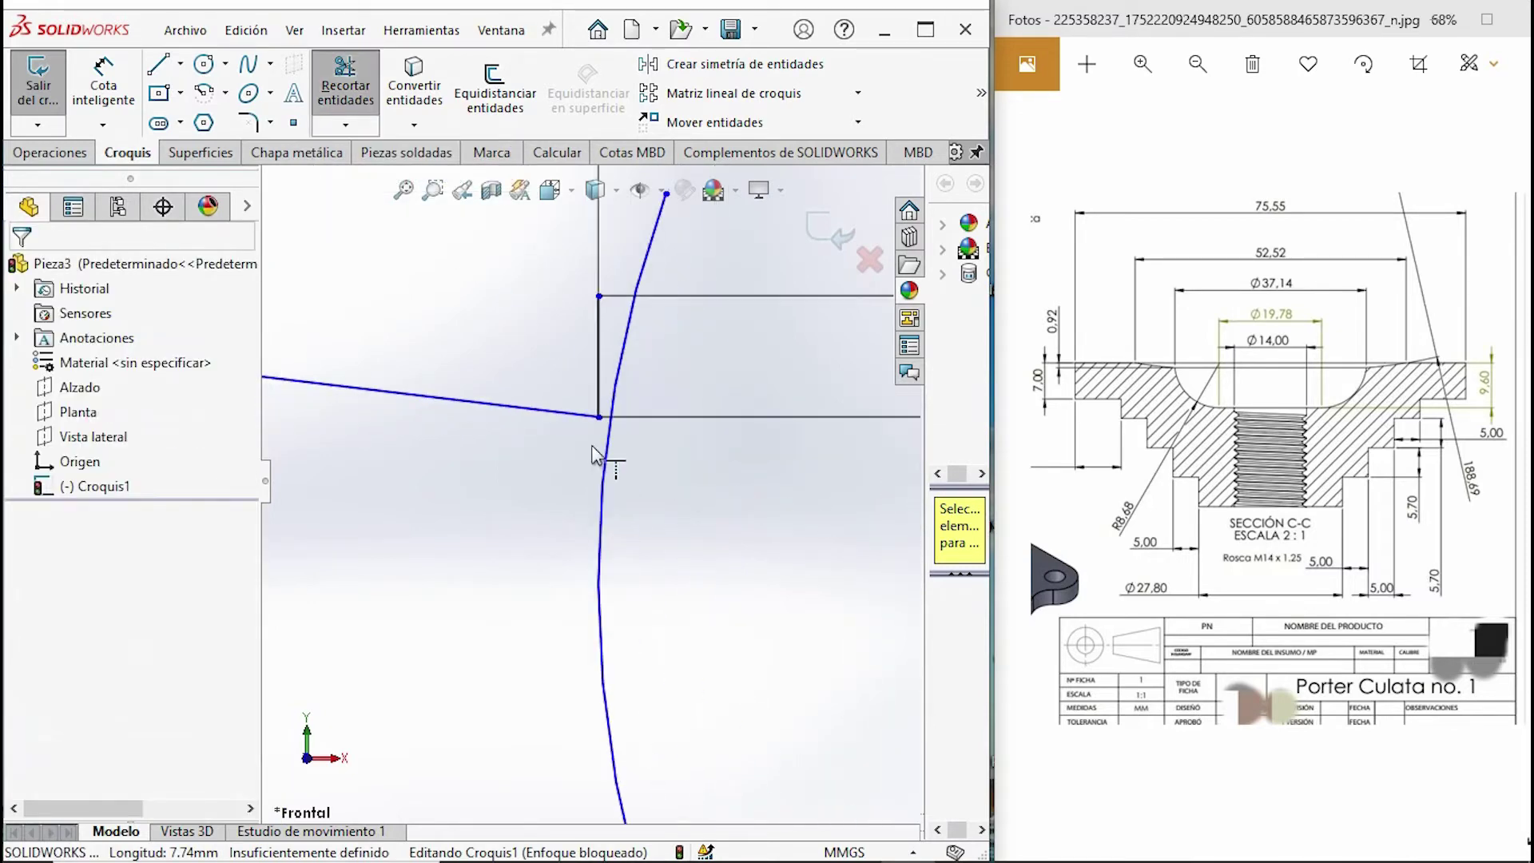
pyautogui.scroll(-2, 649, 435)
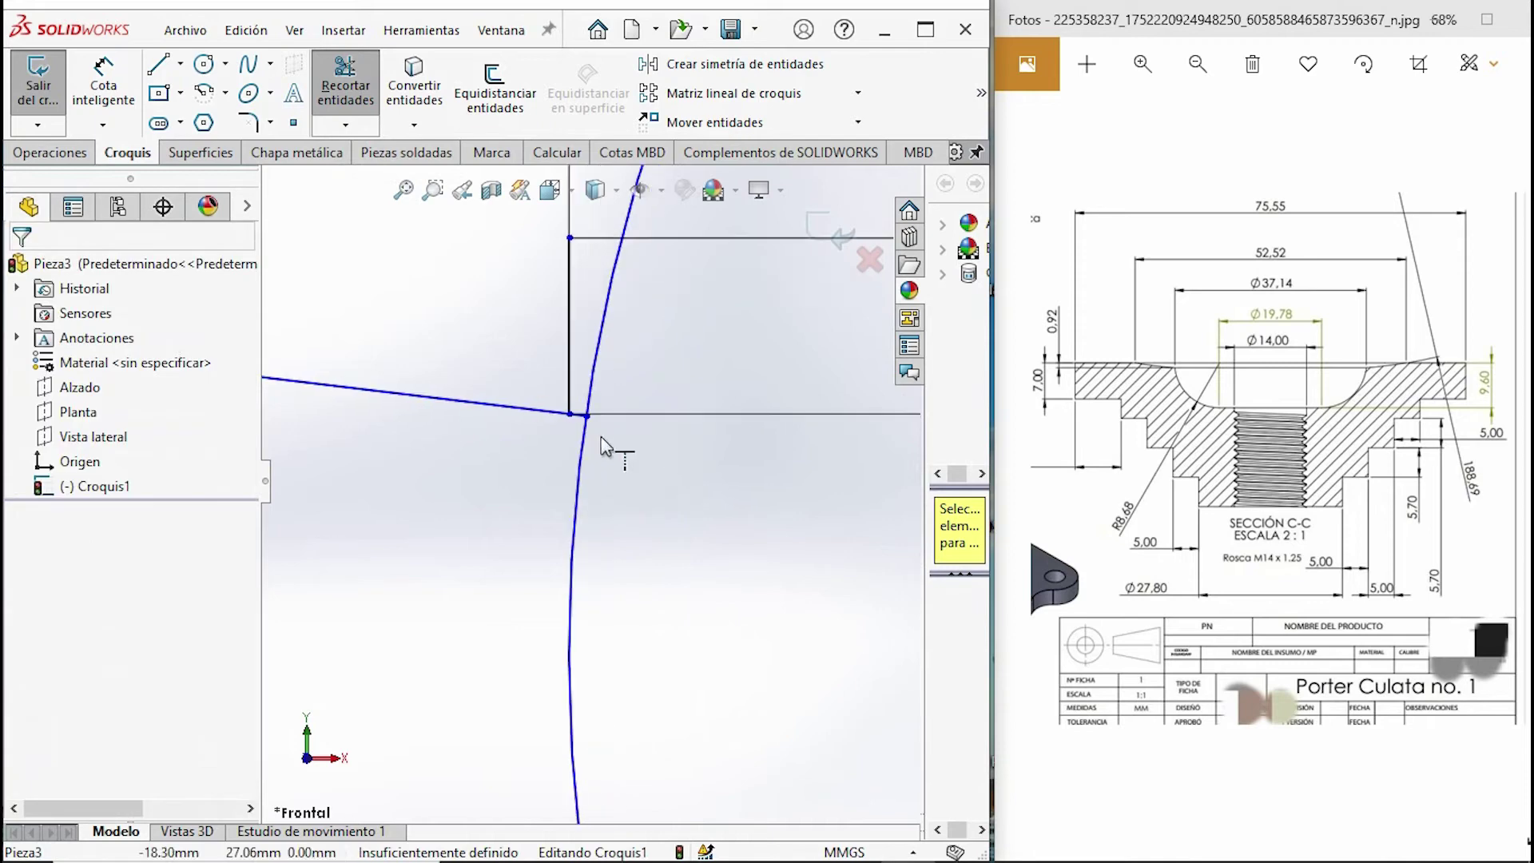
pyautogui.click(564, 413)
pyautogui.click(345, 124)
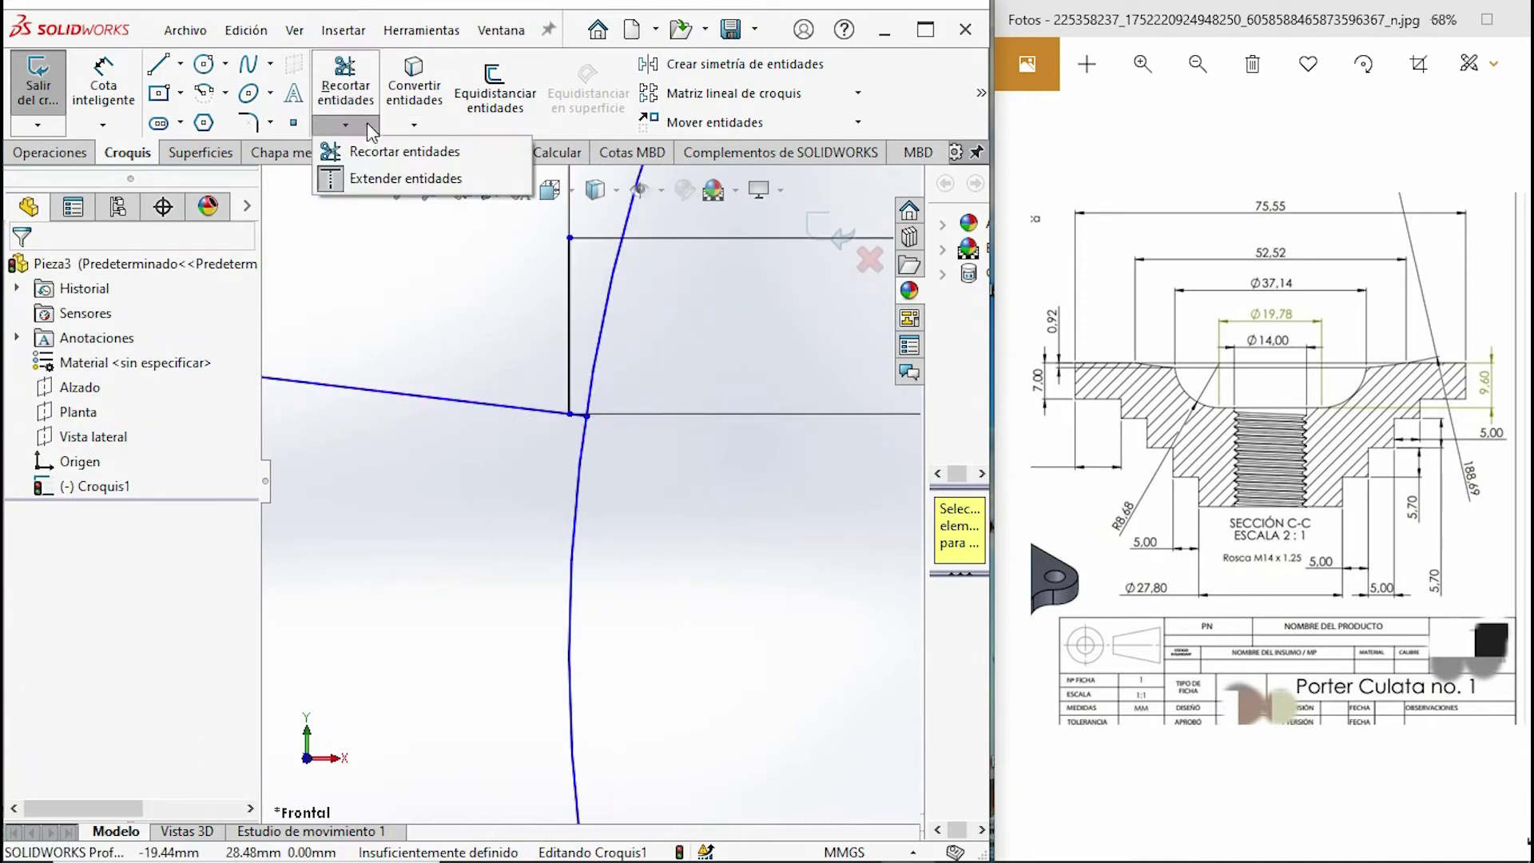
pyautogui.click(375, 180)
pyautogui.press('Escape')
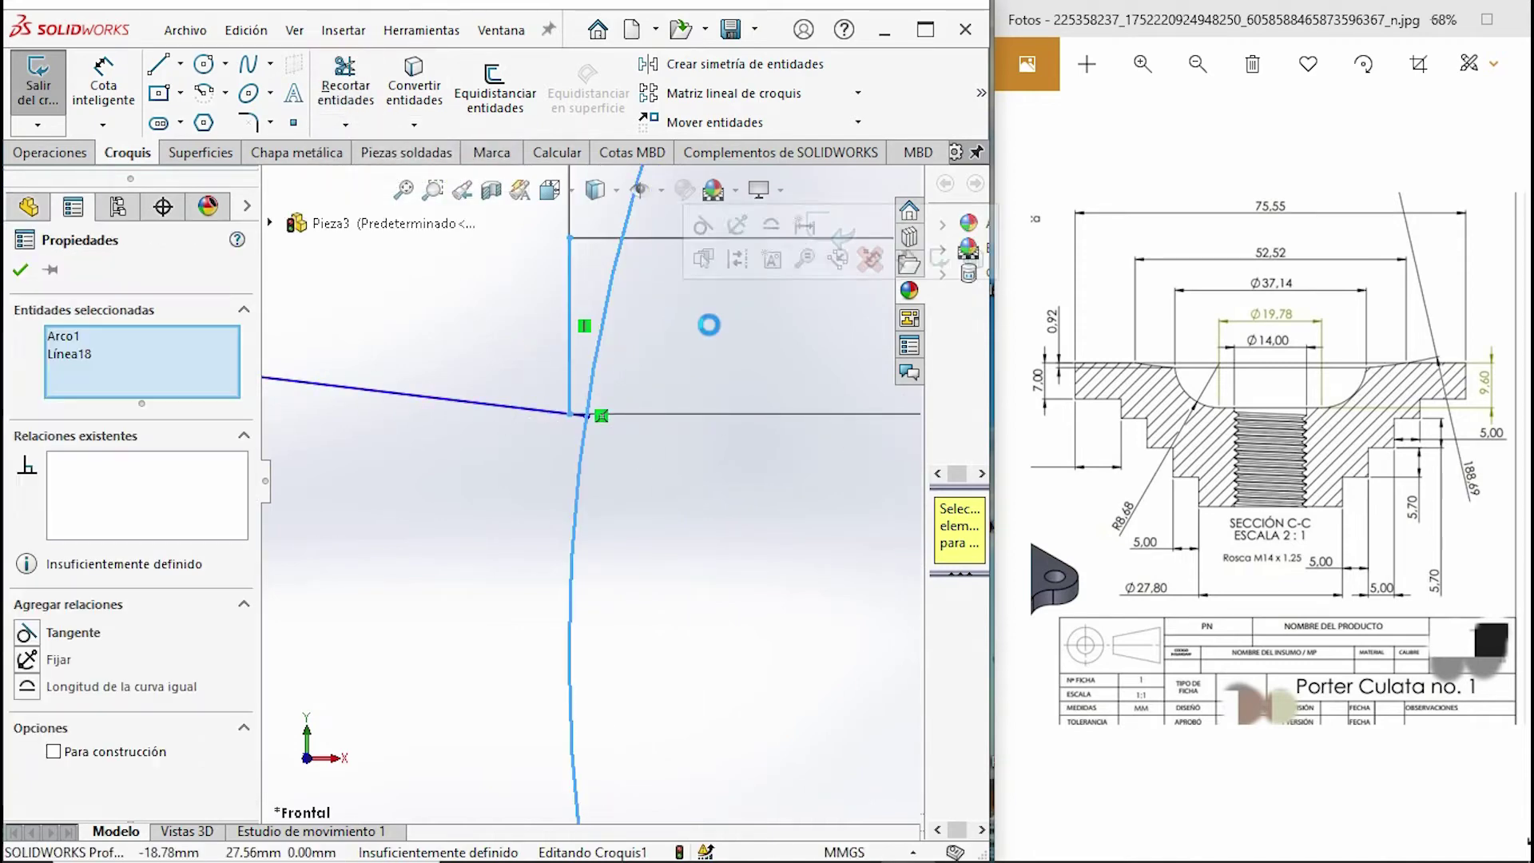
# - Trim away the vertical line and the arc's upper overhang
pyautogui.click(345, 88)
pyautogui.moveTo(631, 318); pyautogui.dragTo(505, 306)
pyautogui.scroll(3, 612, 491)
pyautogui.scroll(2, 624, 509)
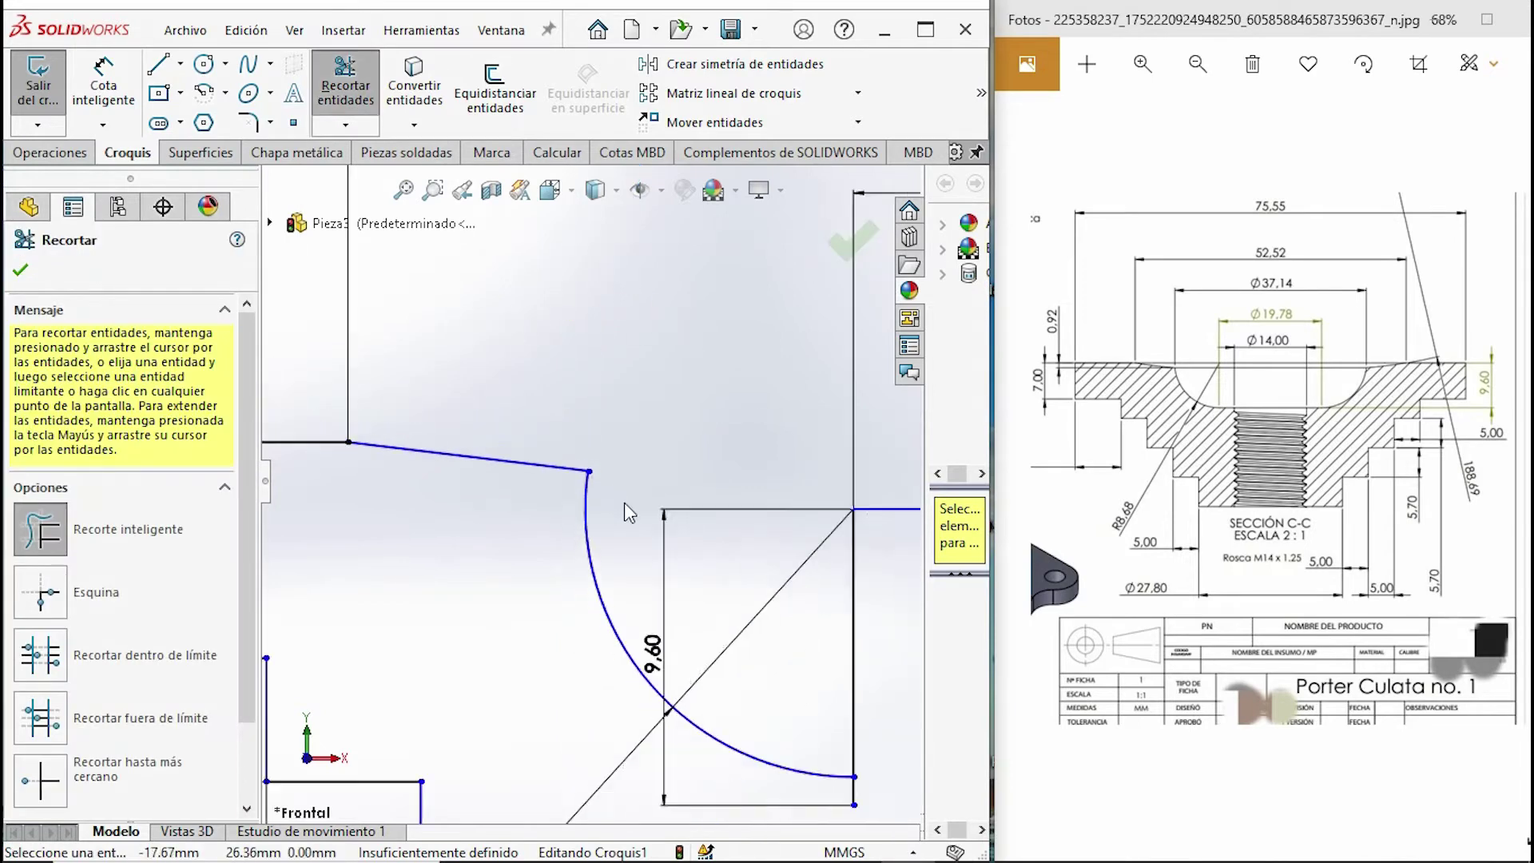
pyautogui.scroll(2, 627, 511)
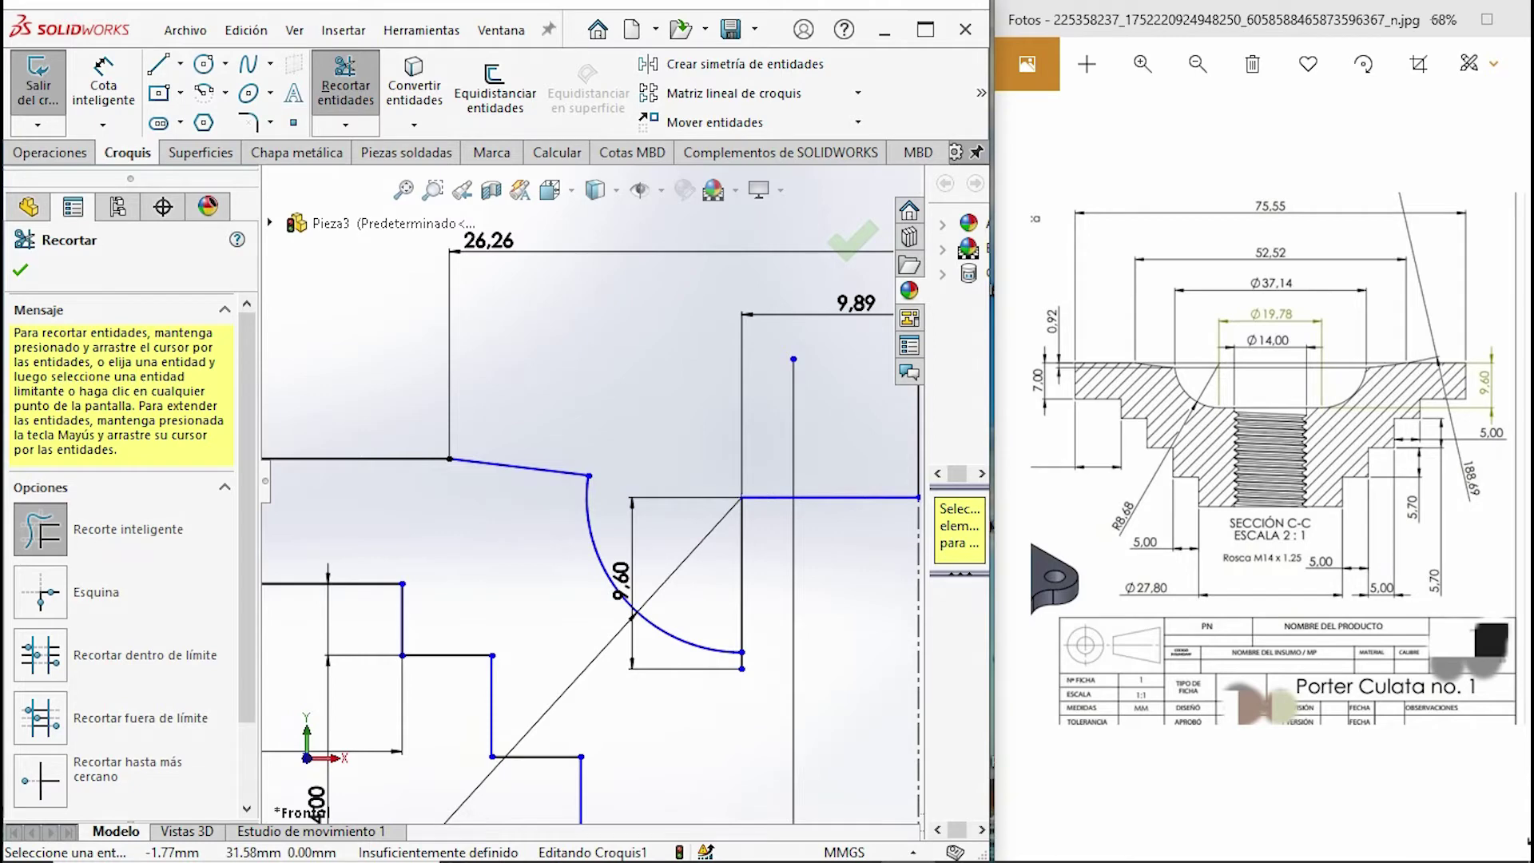
pyautogui.click(226, 93)
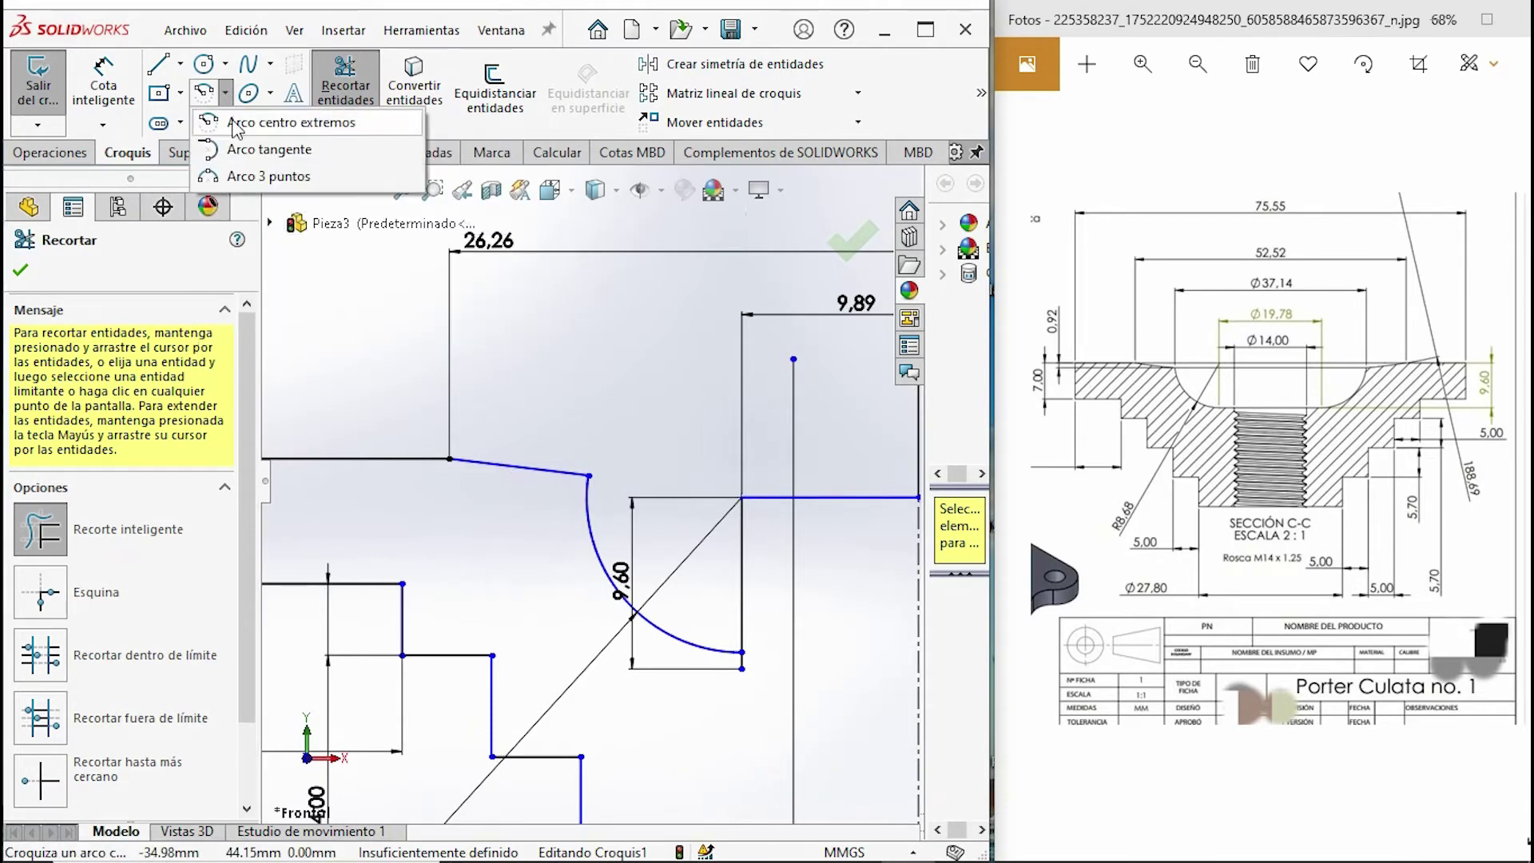
# - Draw a shallow 3-point arc between the two ends of the sloped line
pyautogui.click(254, 176)
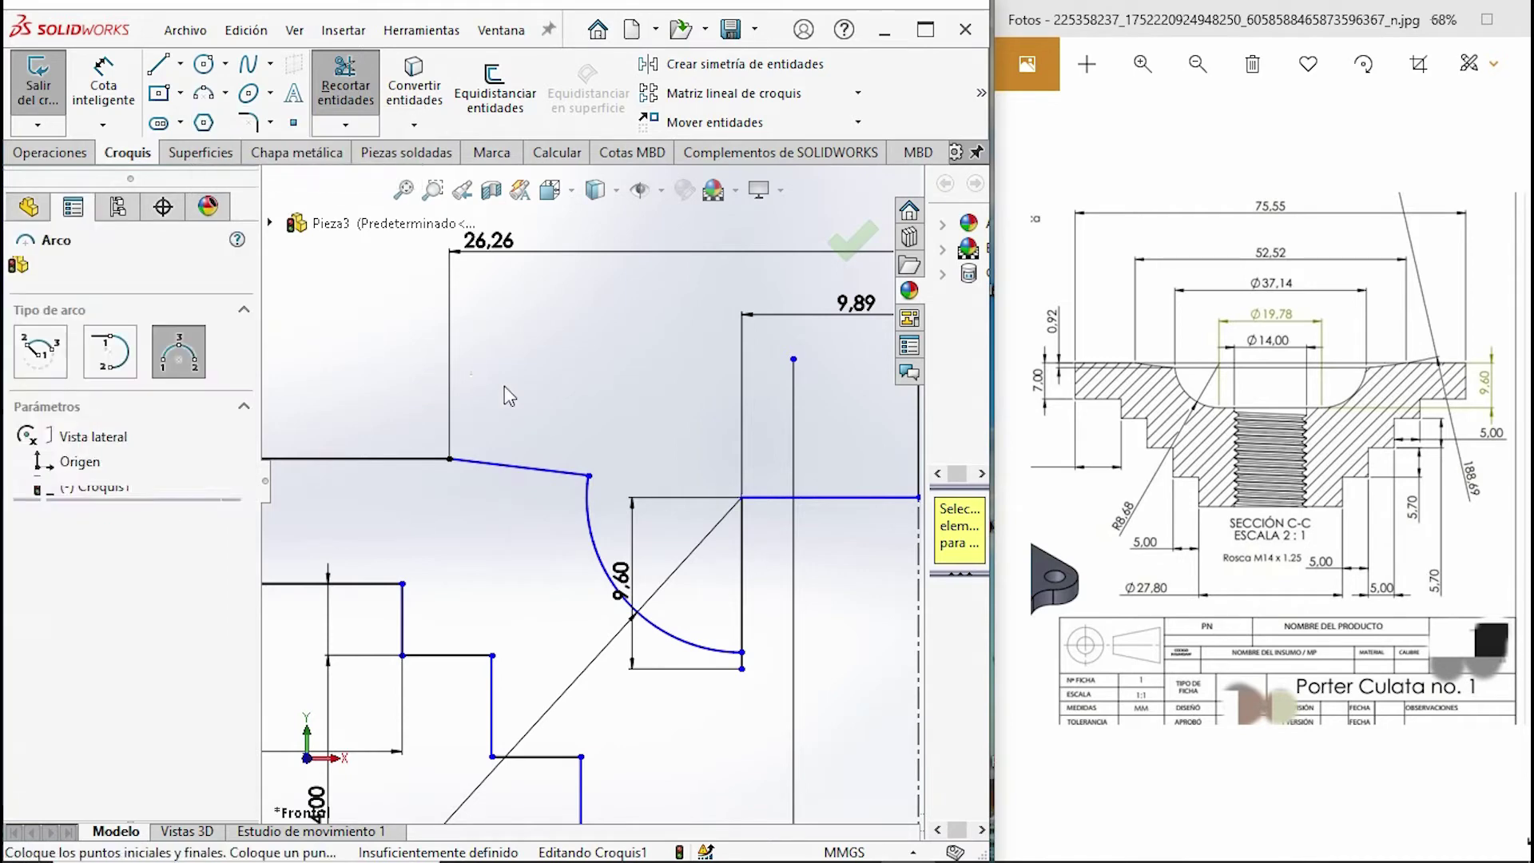
pyautogui.click(450, 459)
pyautogui.click(589, 476)
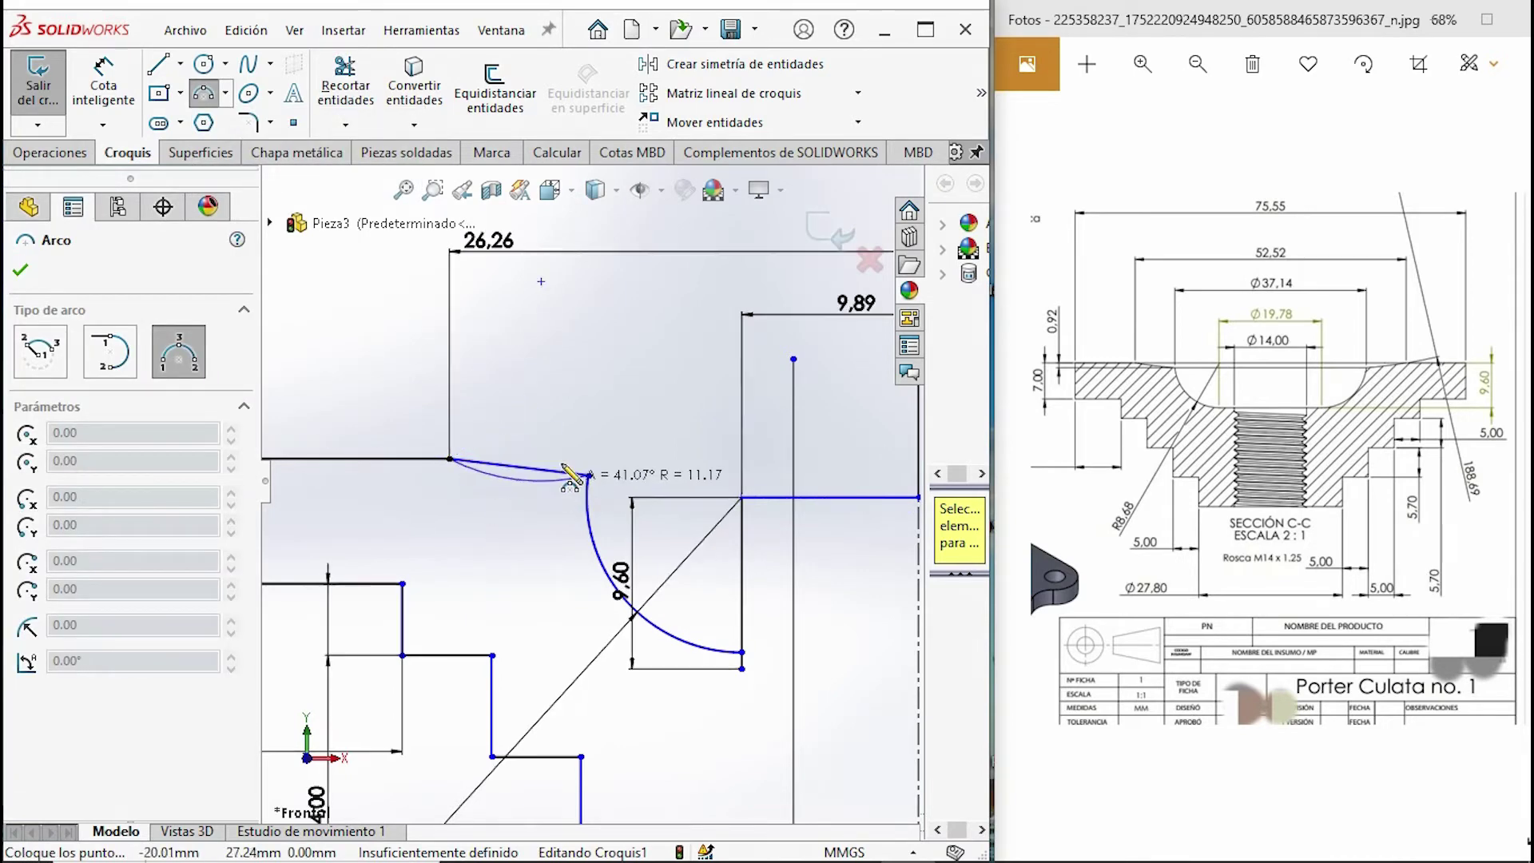
pyautogui.click(515, 496)
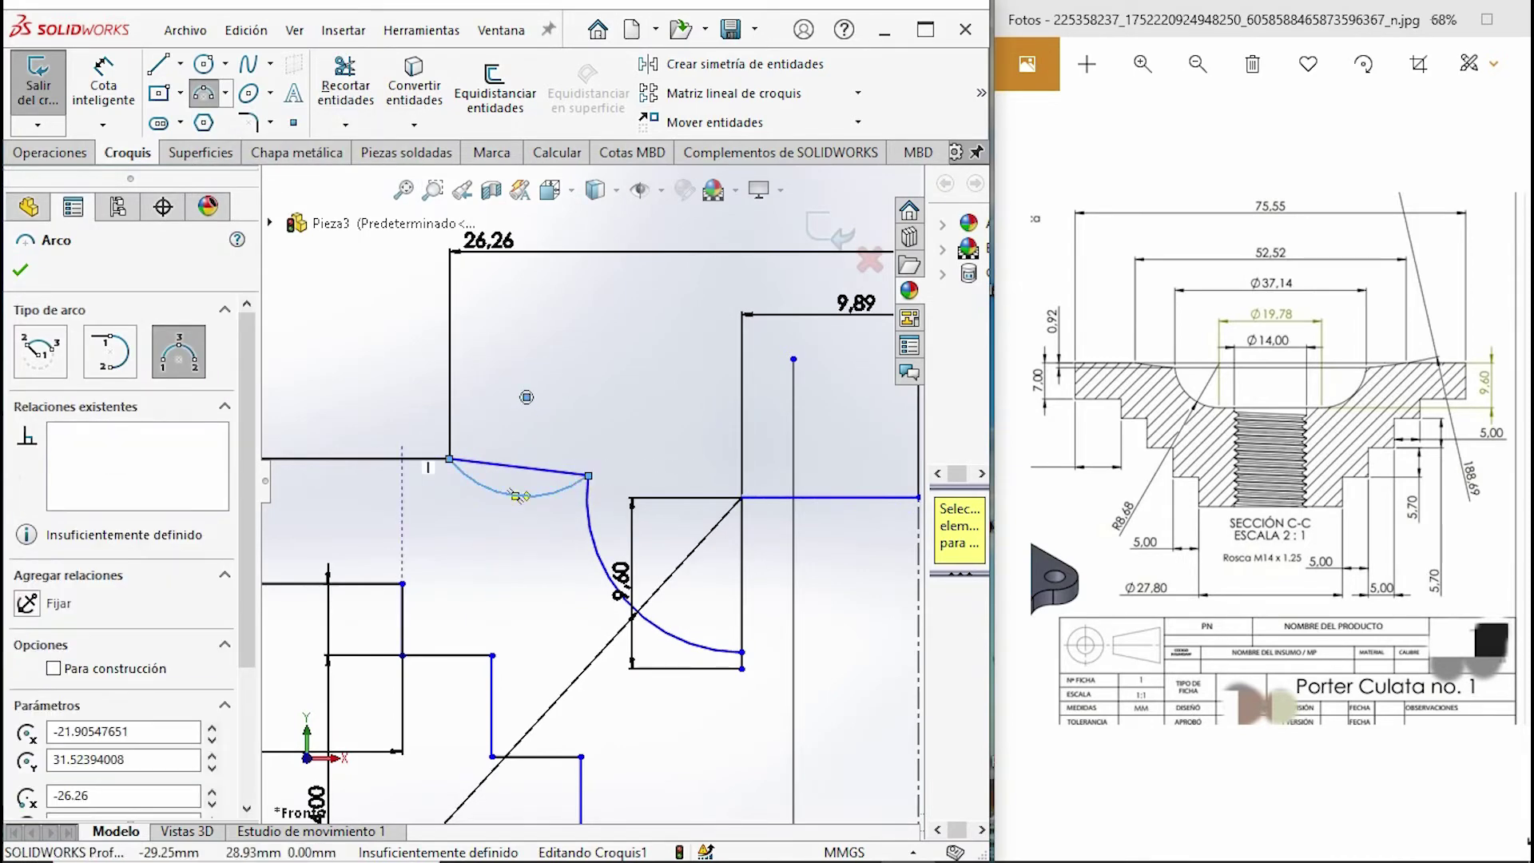
# - Set the new arc's radius to 188.69 mm
pyautogui.click(103, 84)
pyautogui.click(518, 496)
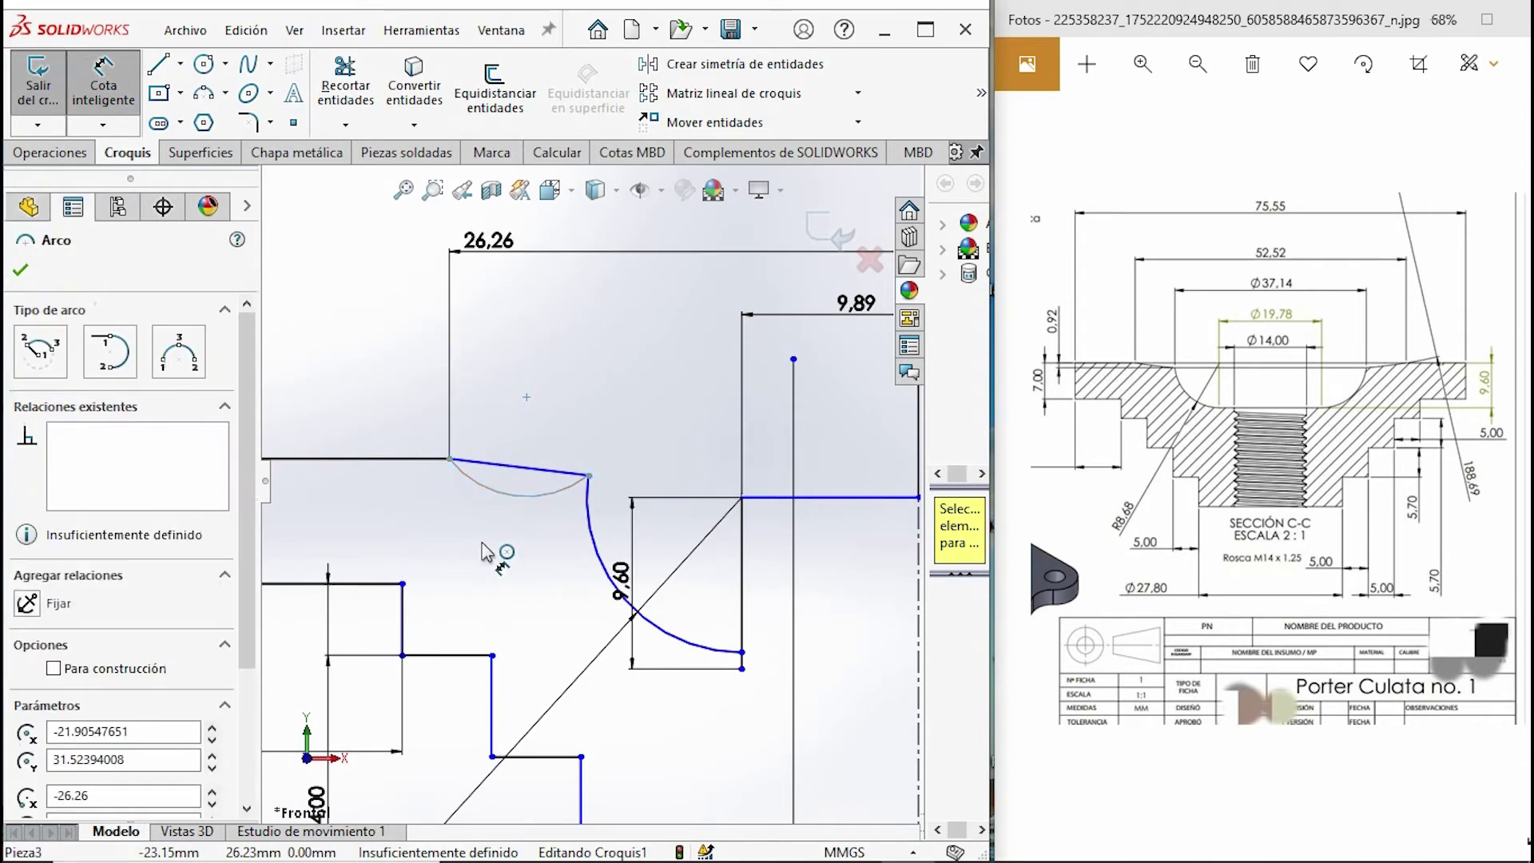
pyautogui.click(479, 557)
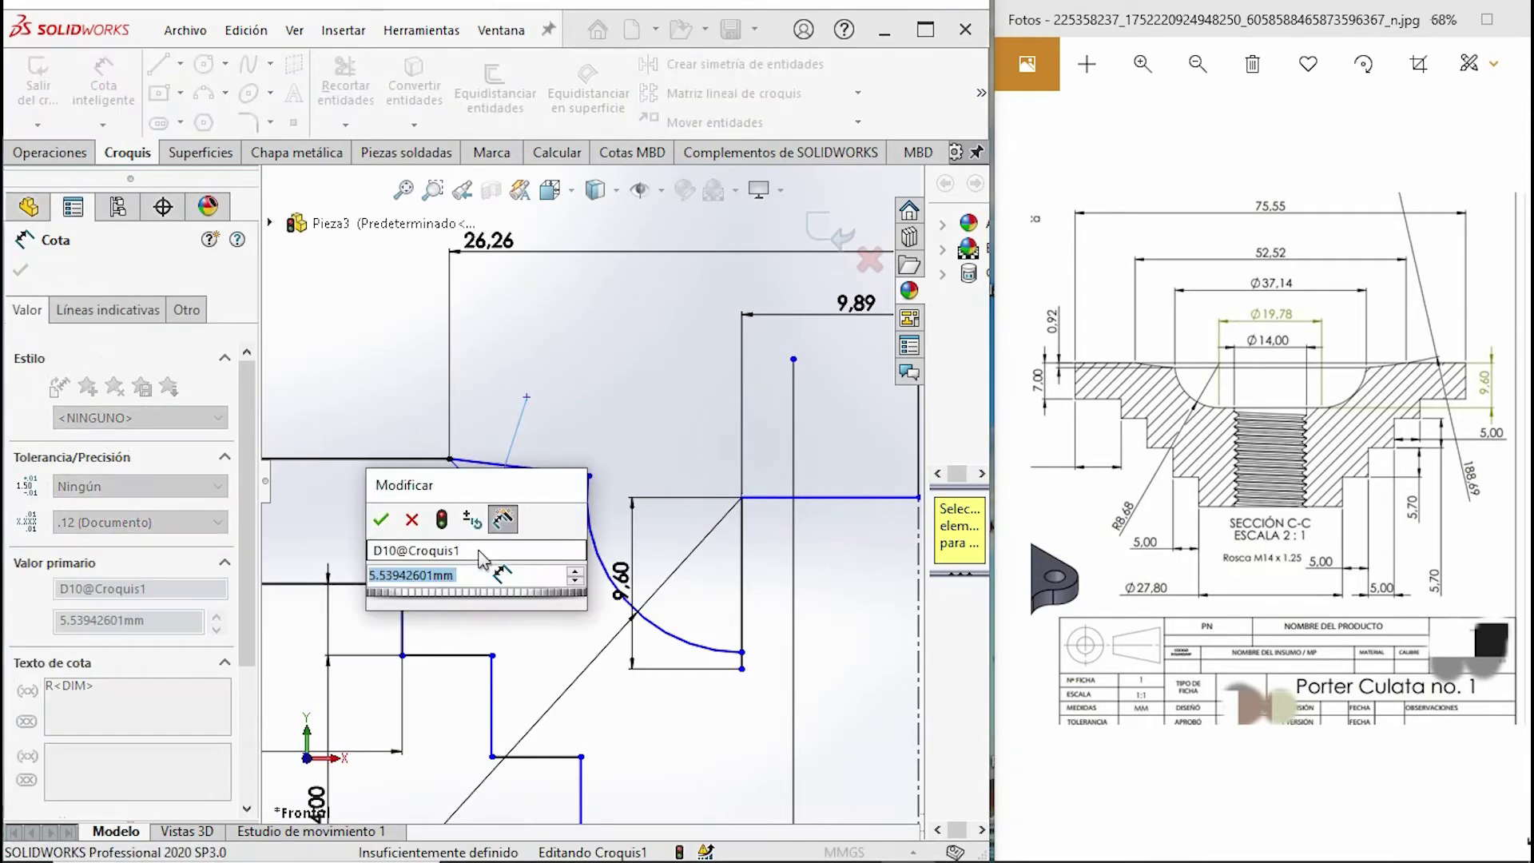
pyautogui.write('188.')
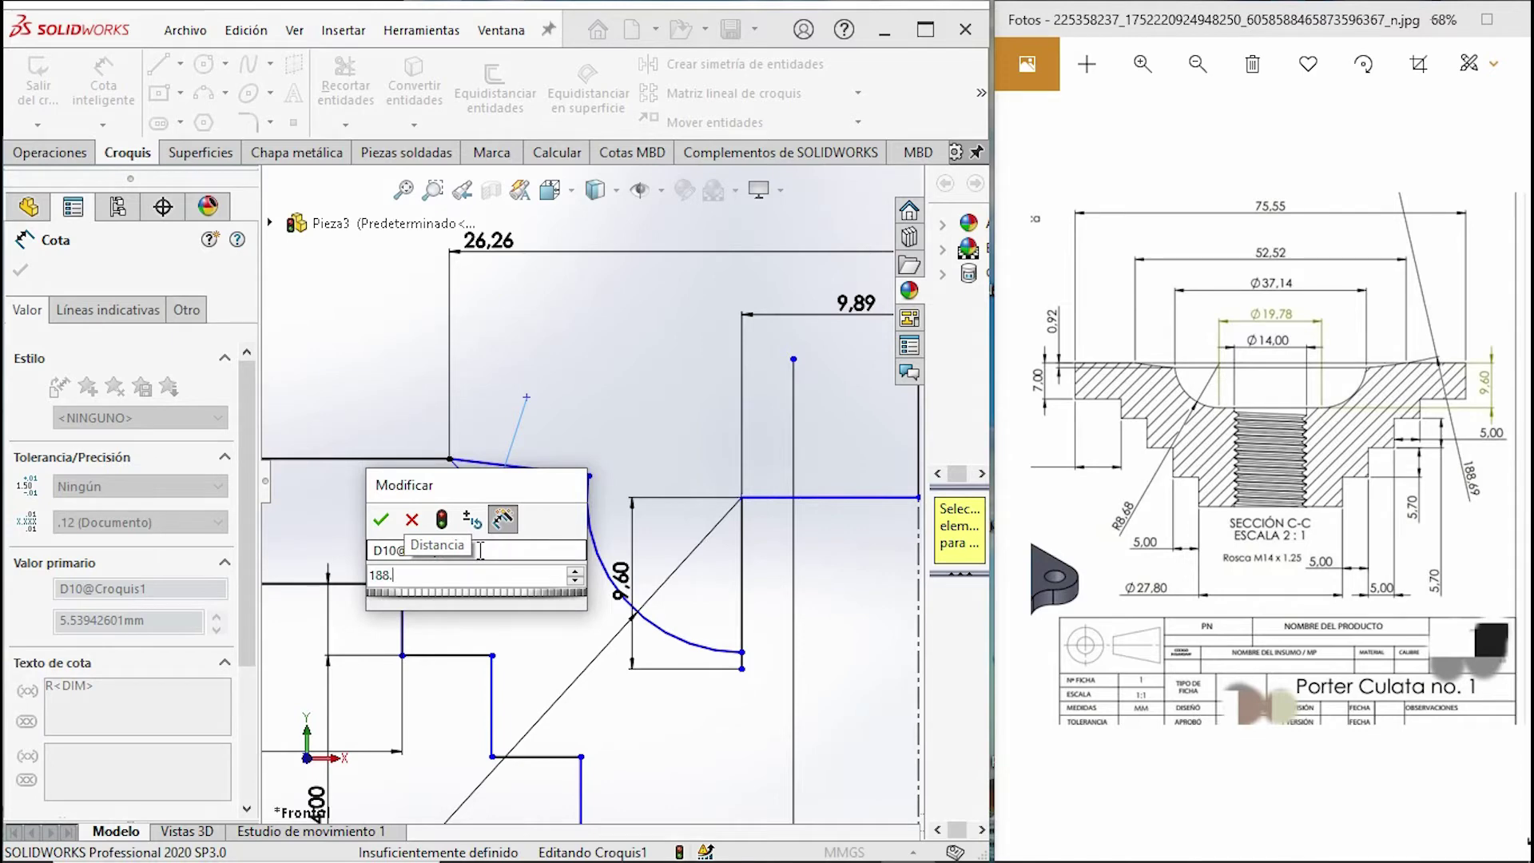
pyautogui.write('69')
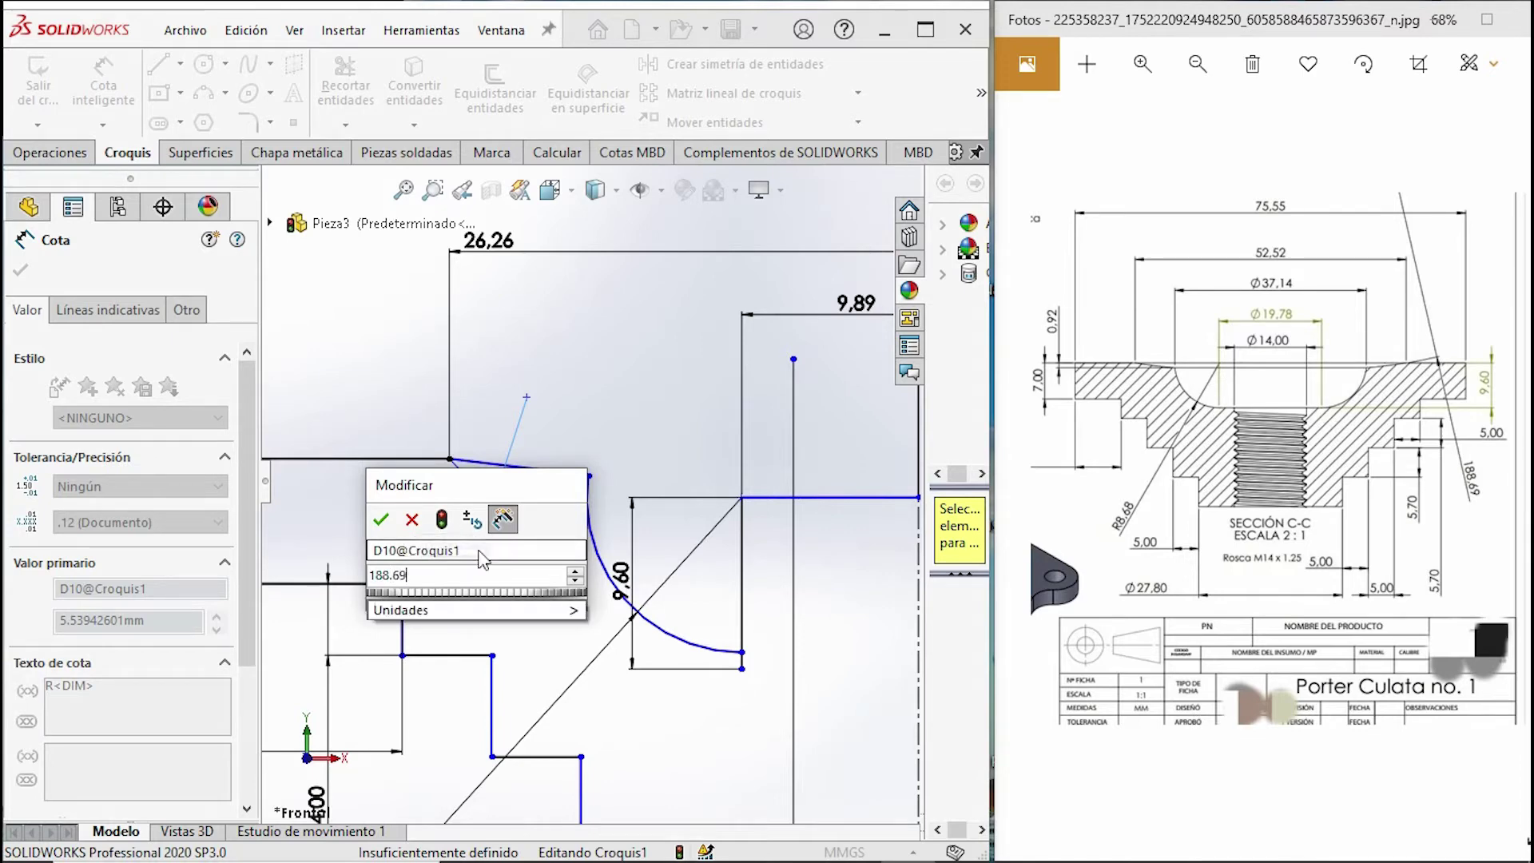
pyautogui.press('Return')
pyautogui.scroll(-3, 514, 537)
pyautogui.scroll(-2, 609, 332)
pyautogui.click(644, 328)
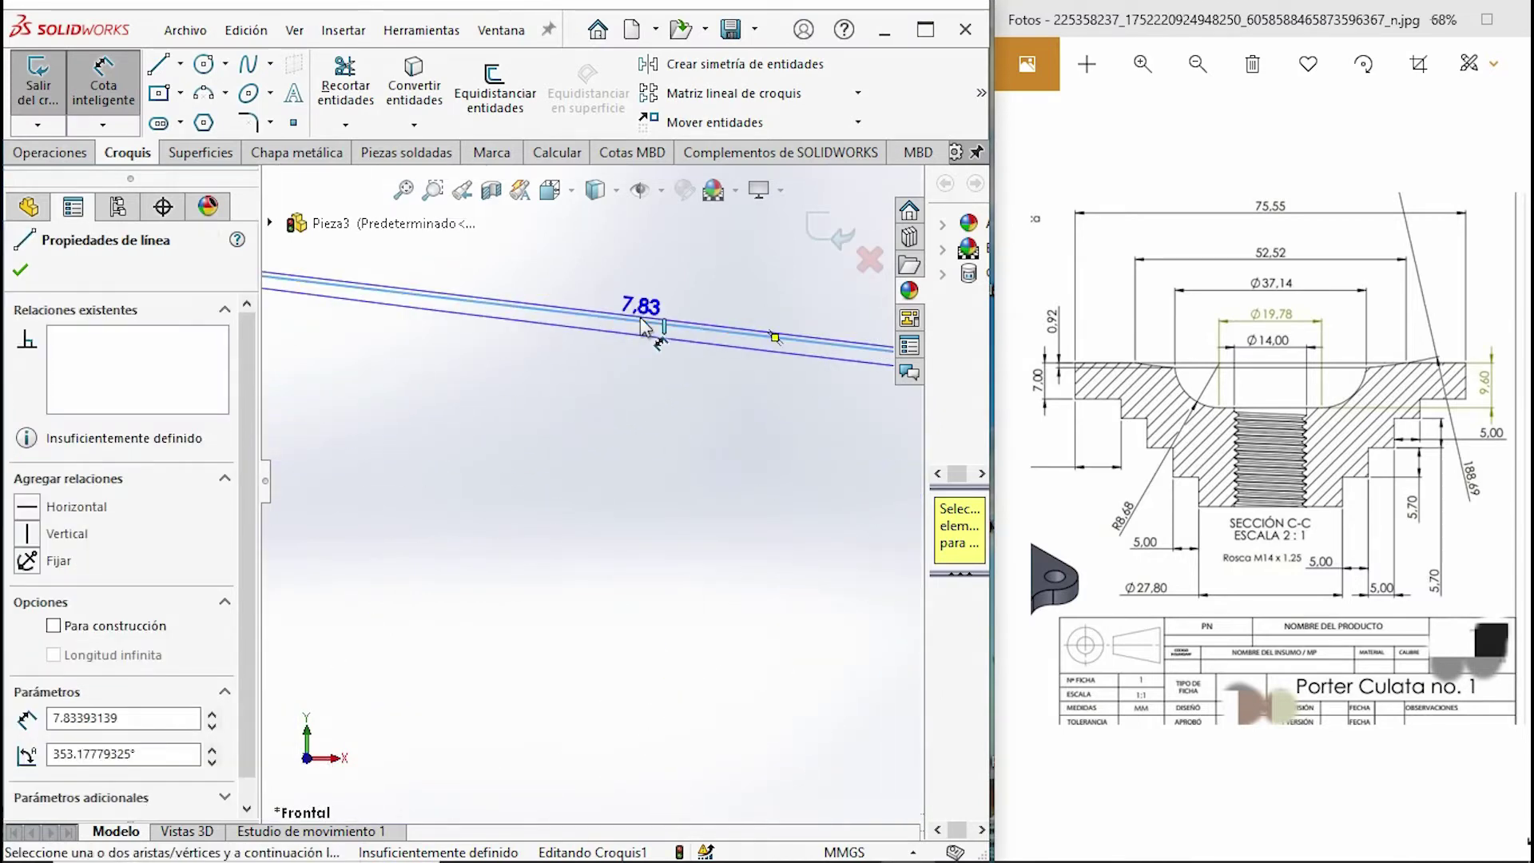
# - Trim the short leftover segments below and right of the arc
pyautogui.press('Escape')
pyautogui.press('Escape')
pyautogui.click(644, 328)
pyautogui.scroll(2, 649, 331)
pyautogui.keyDown('ctrl'); pyautogui.moveTo(649, 332); pyautogui.dragTo(653, 444, button='middle'); pyautogui.keyUp('ctrl')
pyautogui.scroll(2, 653, 444)
pyautogui.scroll(2, 659, 480)
pyautogui.scroll(2, 667, 527)
pyautogui.scroll(1, 670, 550)
pyautogui.click(345, 84)
pyautogui.scroll(-3, 566, 558)
pyautogui.click(763, 508)
pyautogui.scroll(2, 770, 501)
pyautogui.scroll(1, 770, 537)
pyautogui.moveTo(747, 362); pyautogui.dragTo(743, 401)
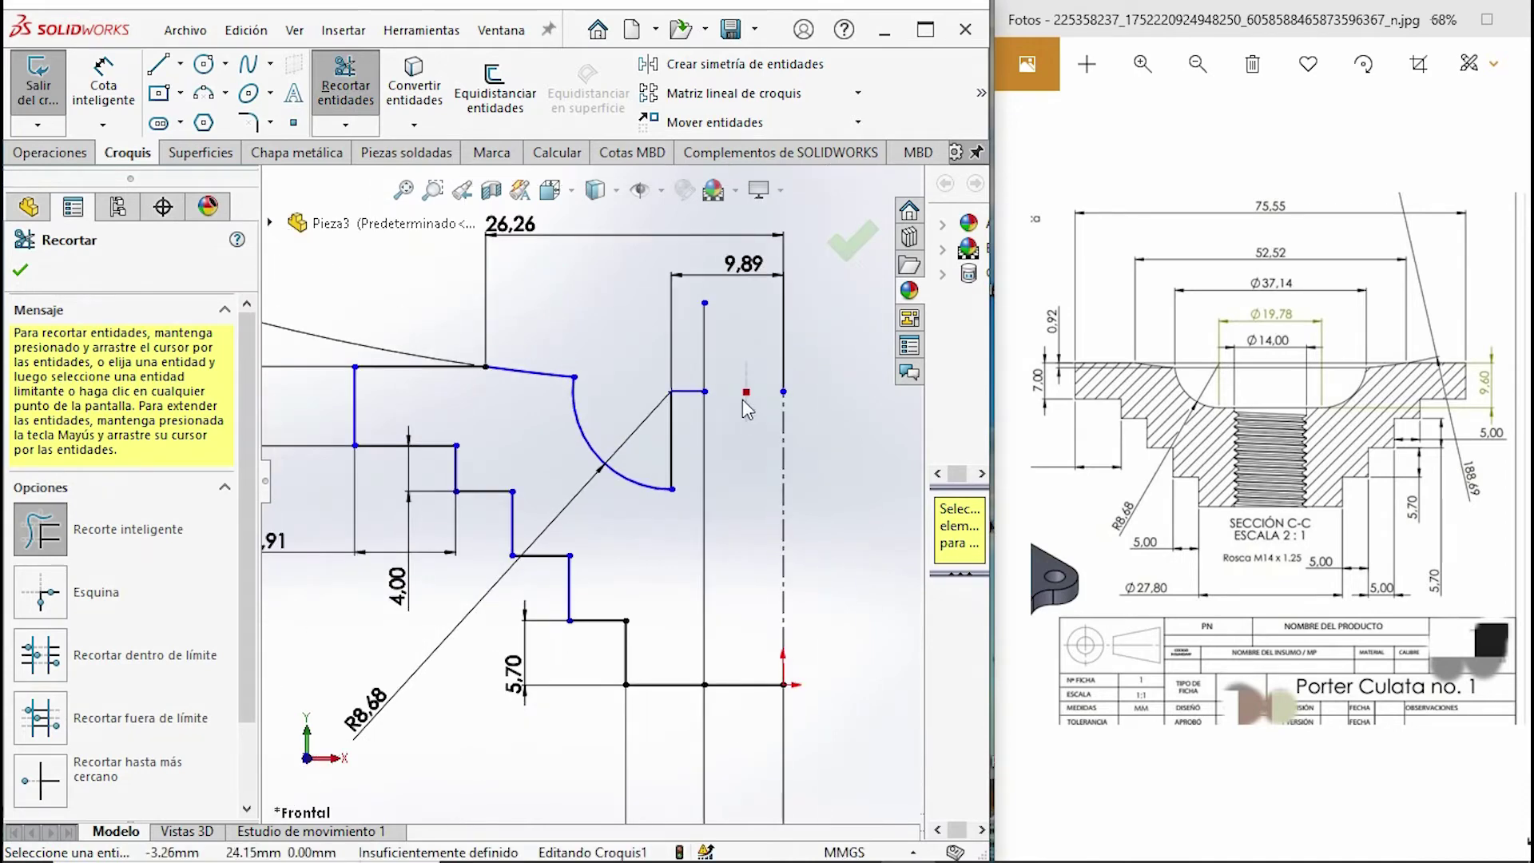
pyautogui.moveTo(701, 342)
pyautogui.mouseDown()
pyautogui.moveTo(703, 388)
pyautogui.moveTo(684, 388)
pyautogui.mouseUp()
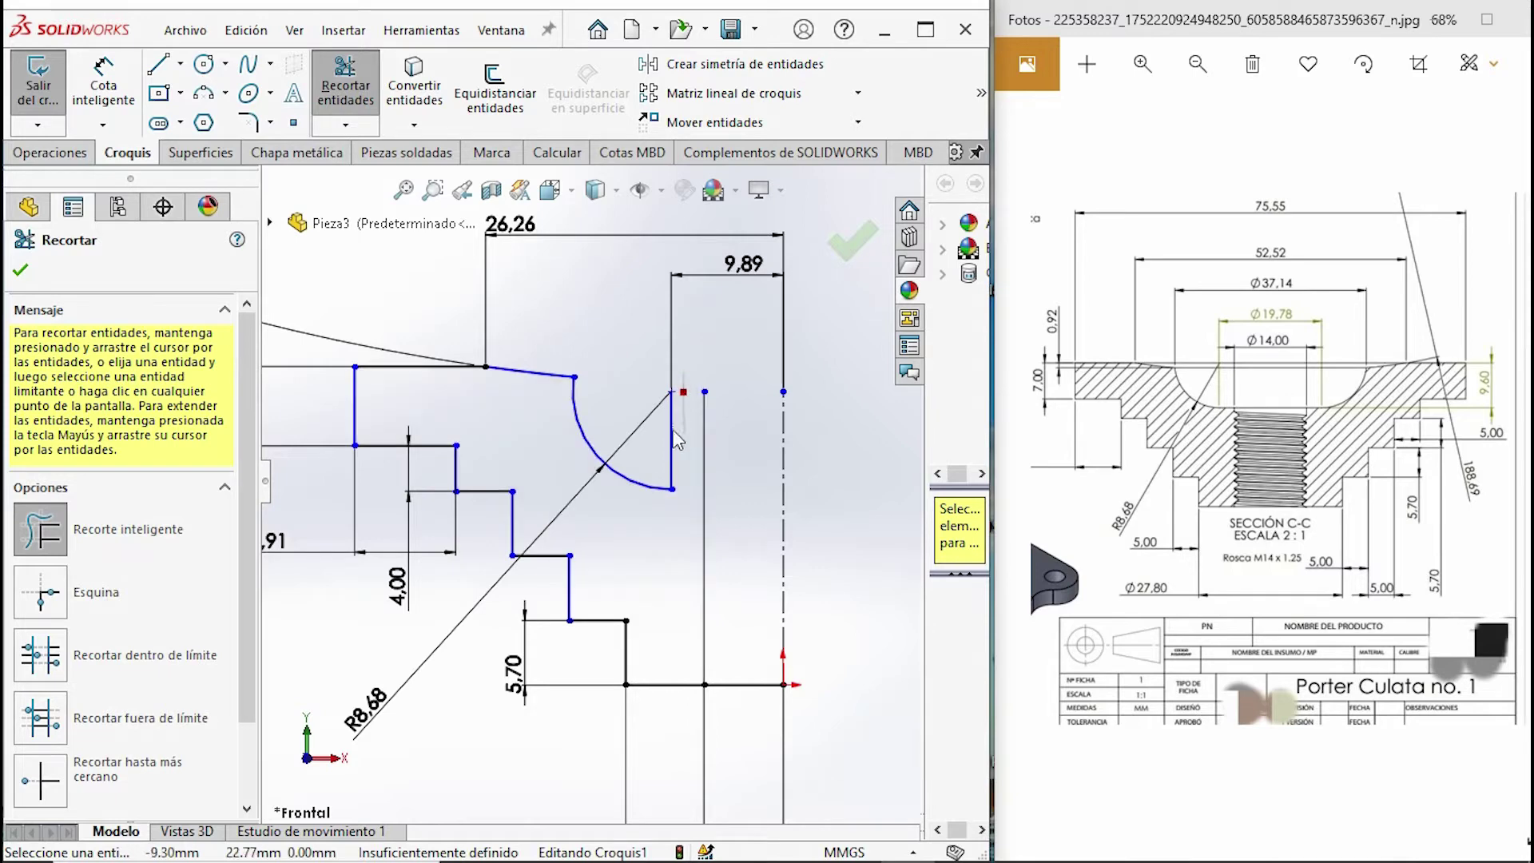
# - Draw a short horizontal line from the arc's lower end
pyautogui.click(159, 66)
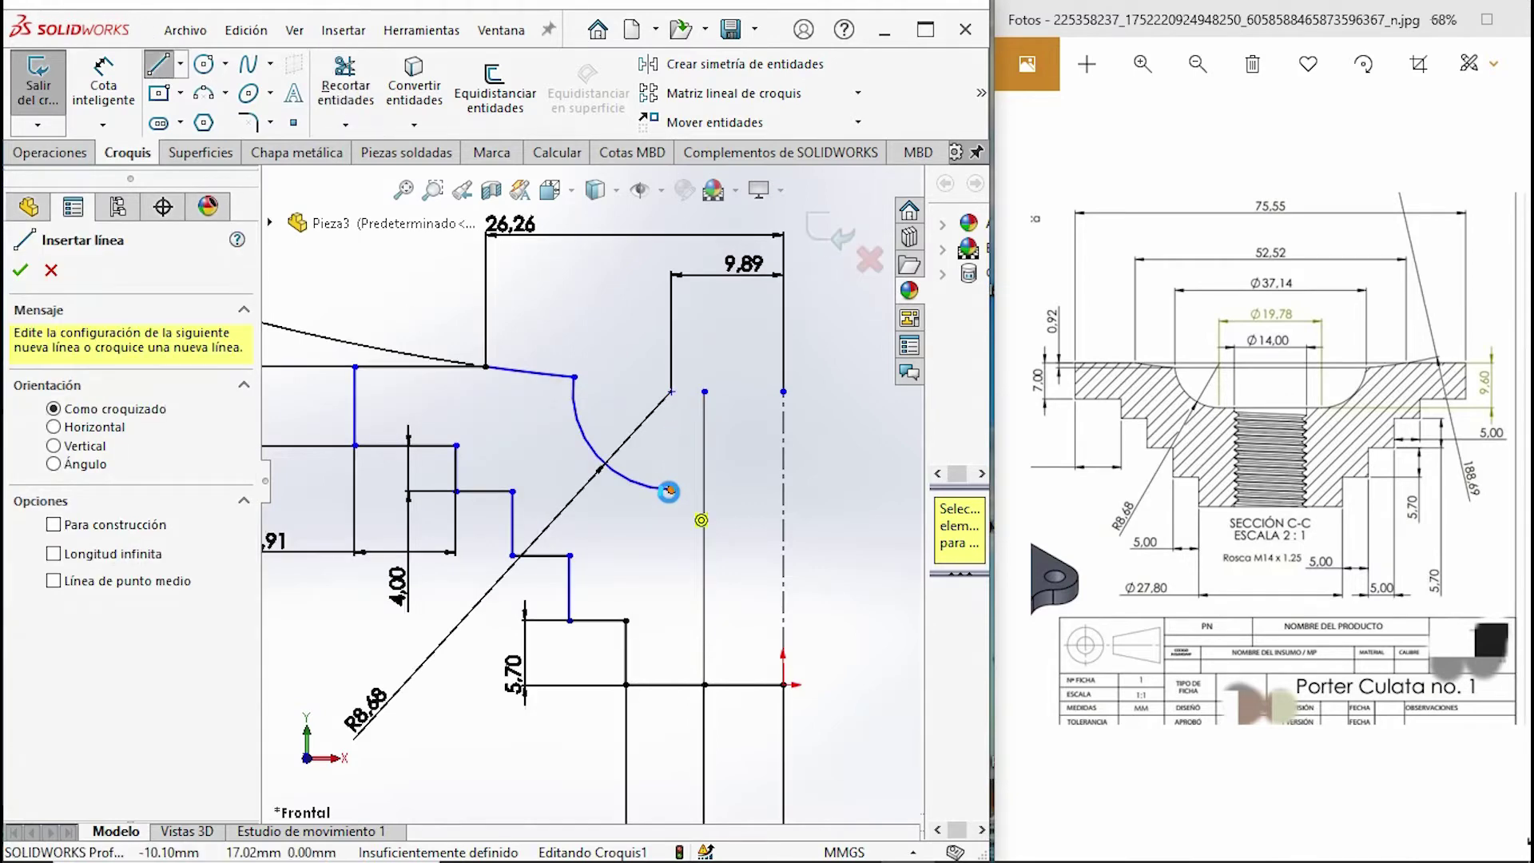
pyautogui.click(673, 489)
pyautogui.click(721, 489)
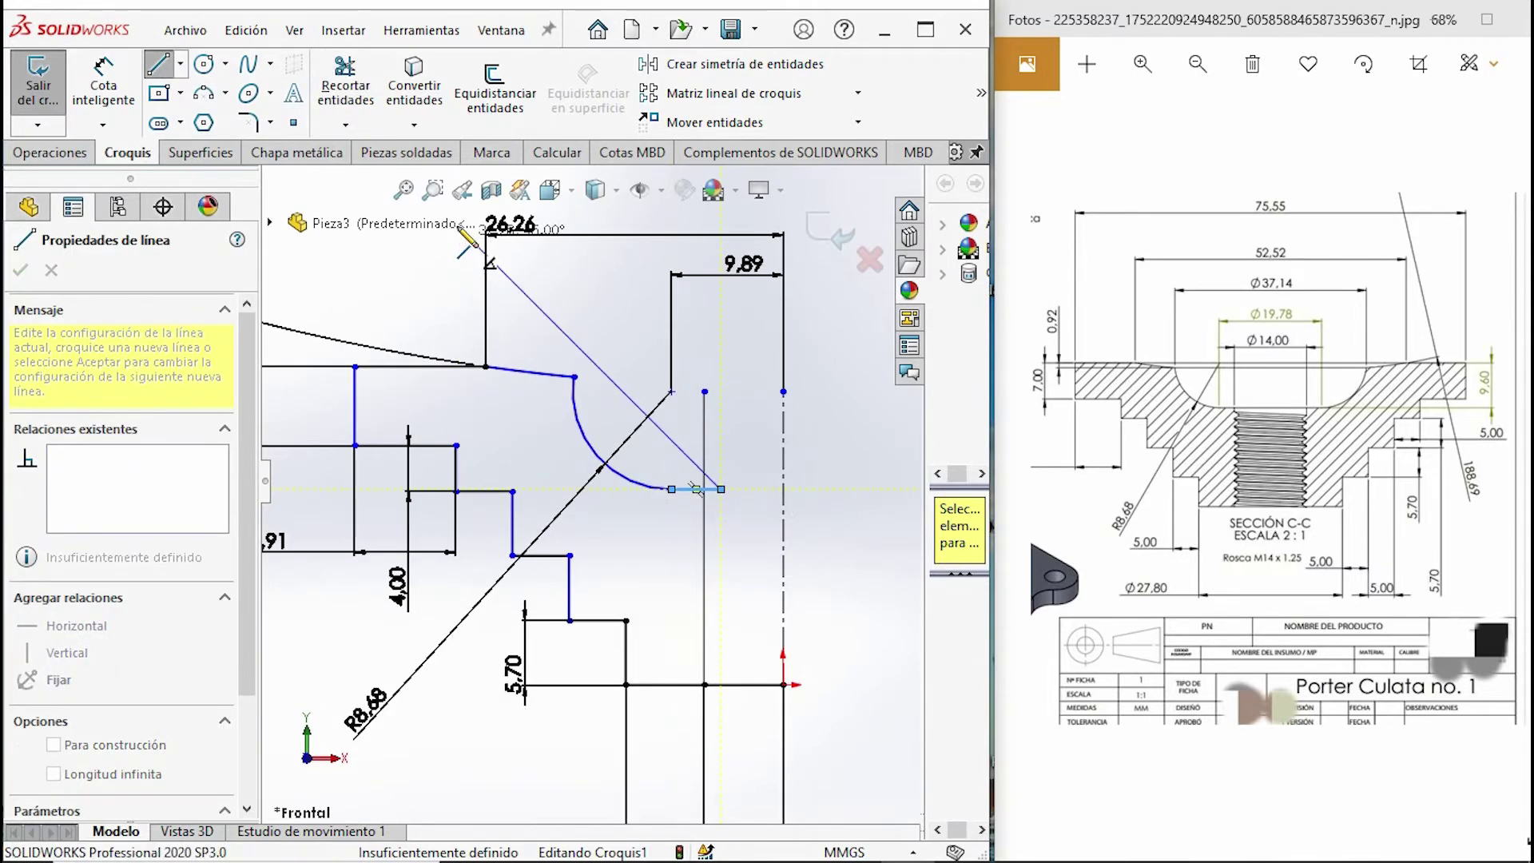
pyautogui.press('Escape')
# - Trim the remaining vertical stub and leftover geometry near the centreline
pyautogui.click(345, 80)
pyautogui.hotkey('ctrl', 'z')
pyautogui.press('Escape')
pyautogui.click(345, 80)
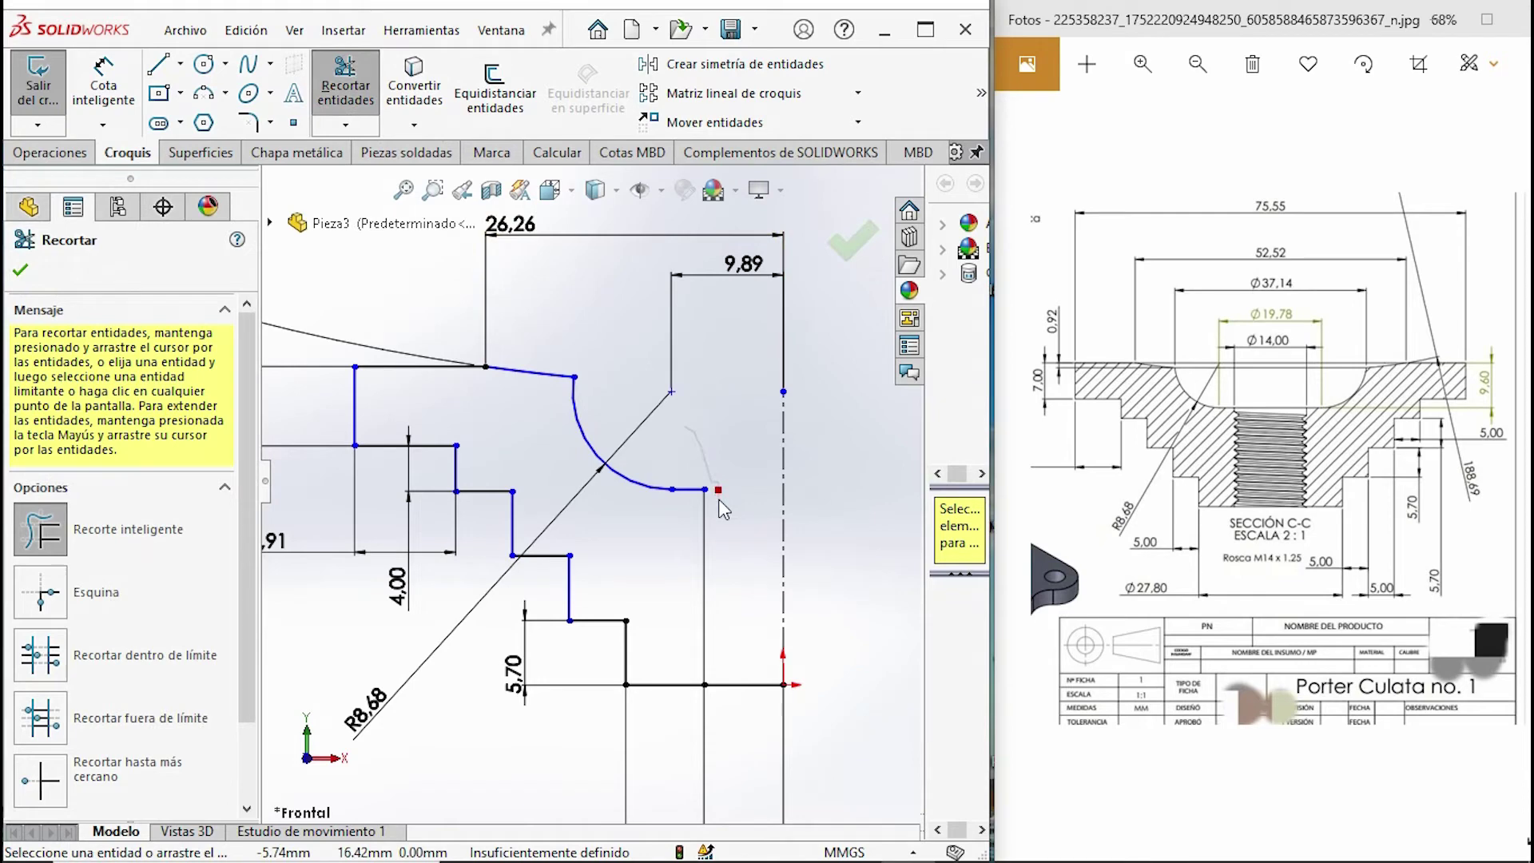
pyautogui.moveTo(723, 508); pyautogui.dragTo(751, 569)
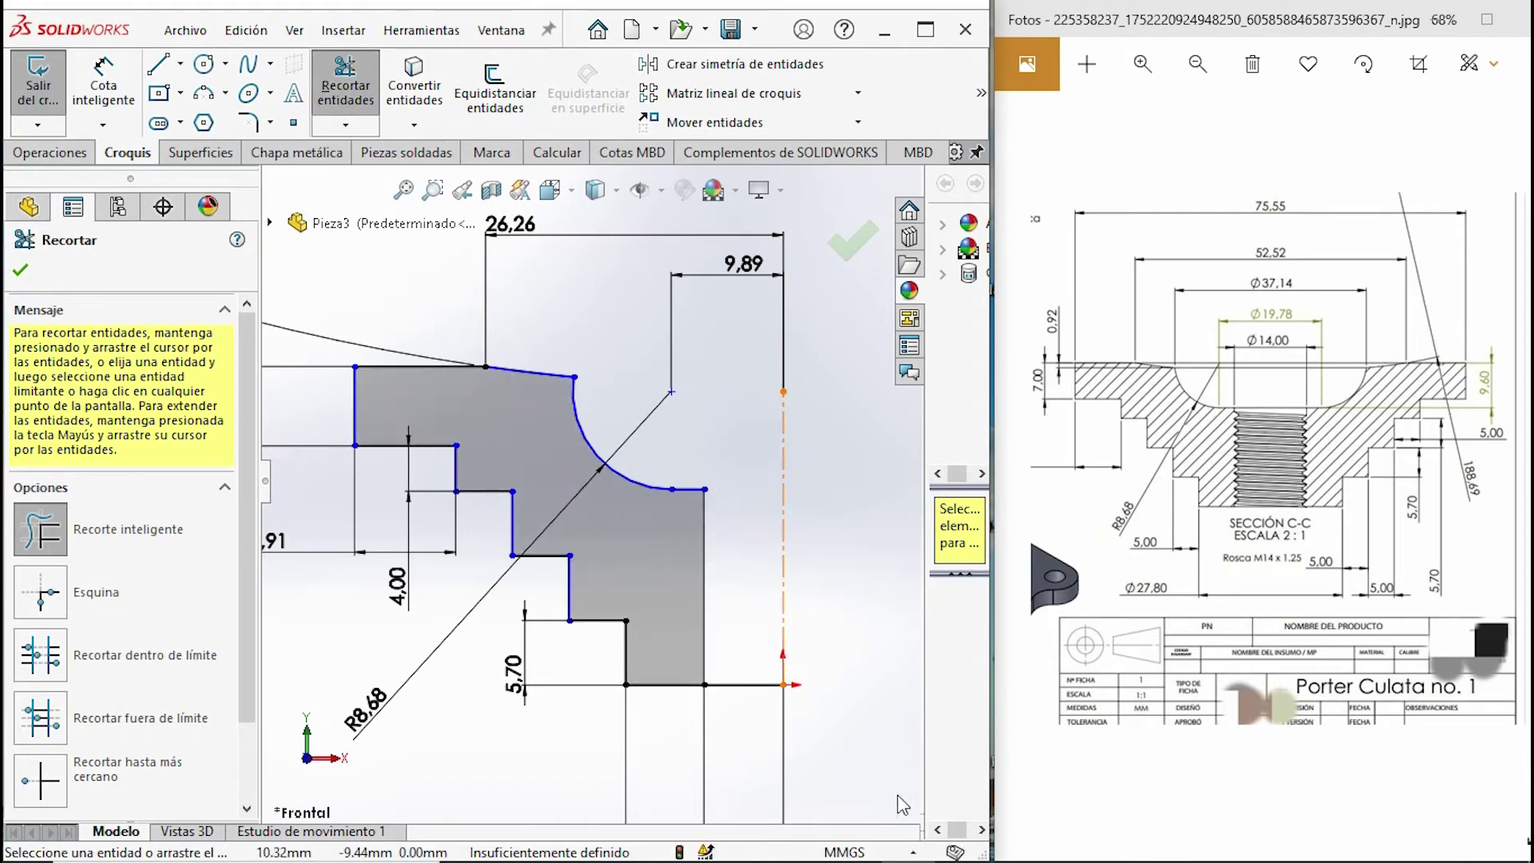
pyautogui.moveTo(764, 767); pyautogui.dragTo(754, 657)
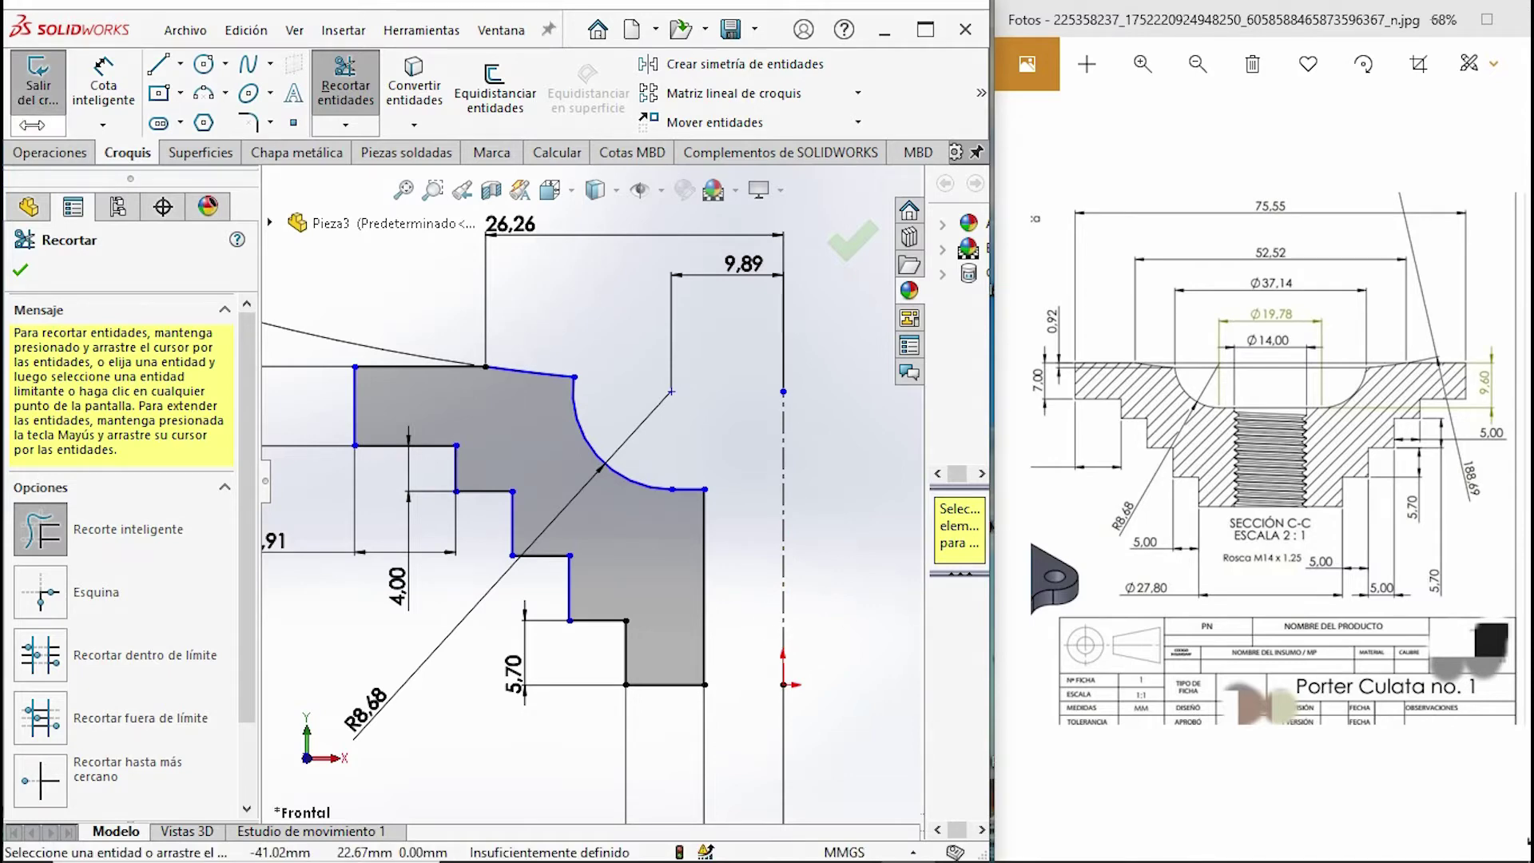
pyautogui.click(45, 153)
# - Revolve the closed half-profile into the solid Revolución1
pyautogui.click(141, 95)
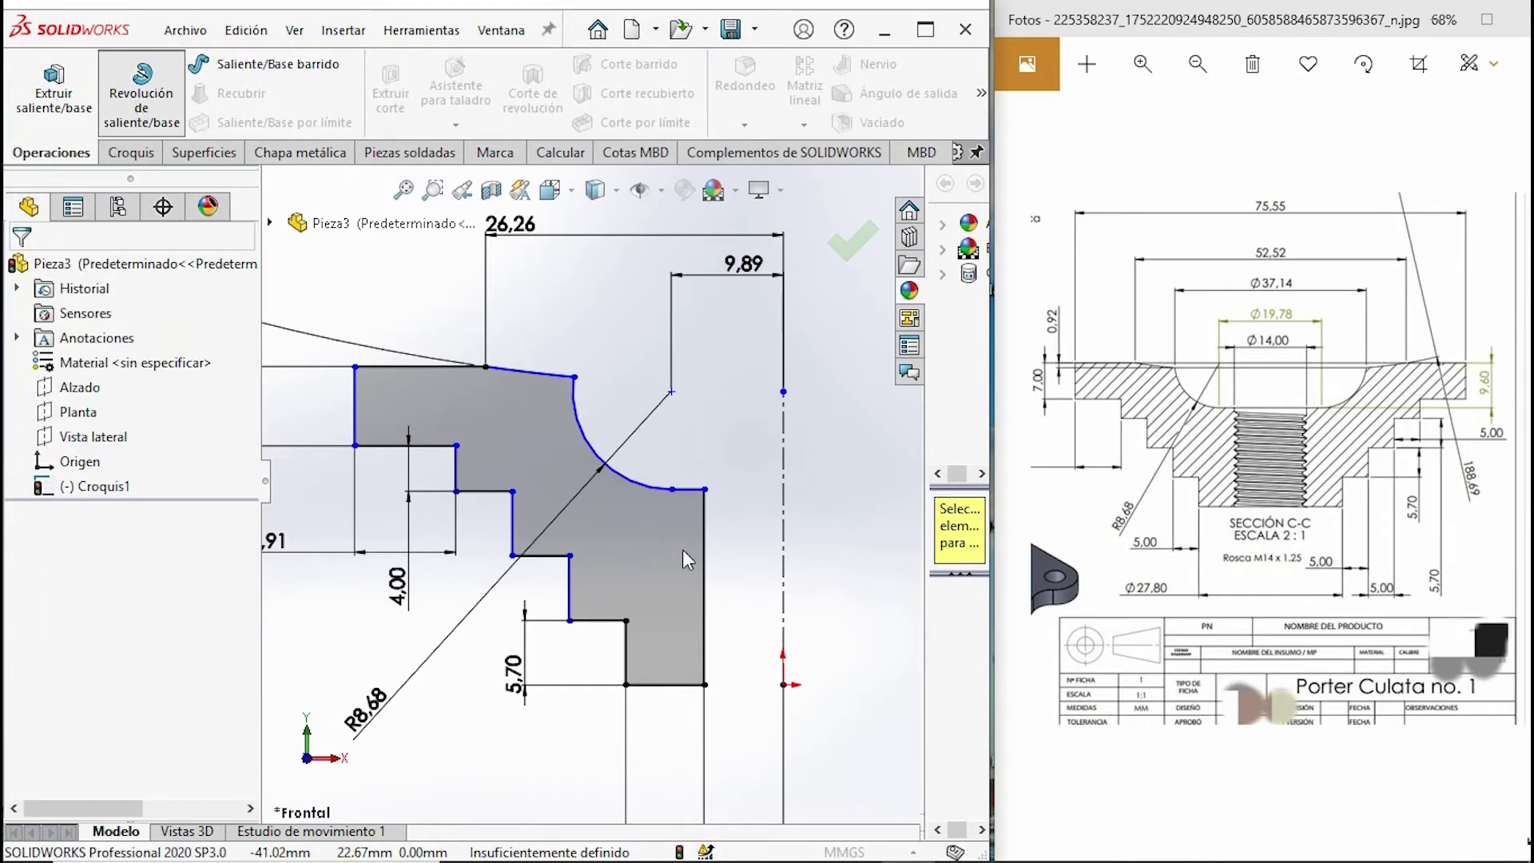
pyautogui.press('Return')
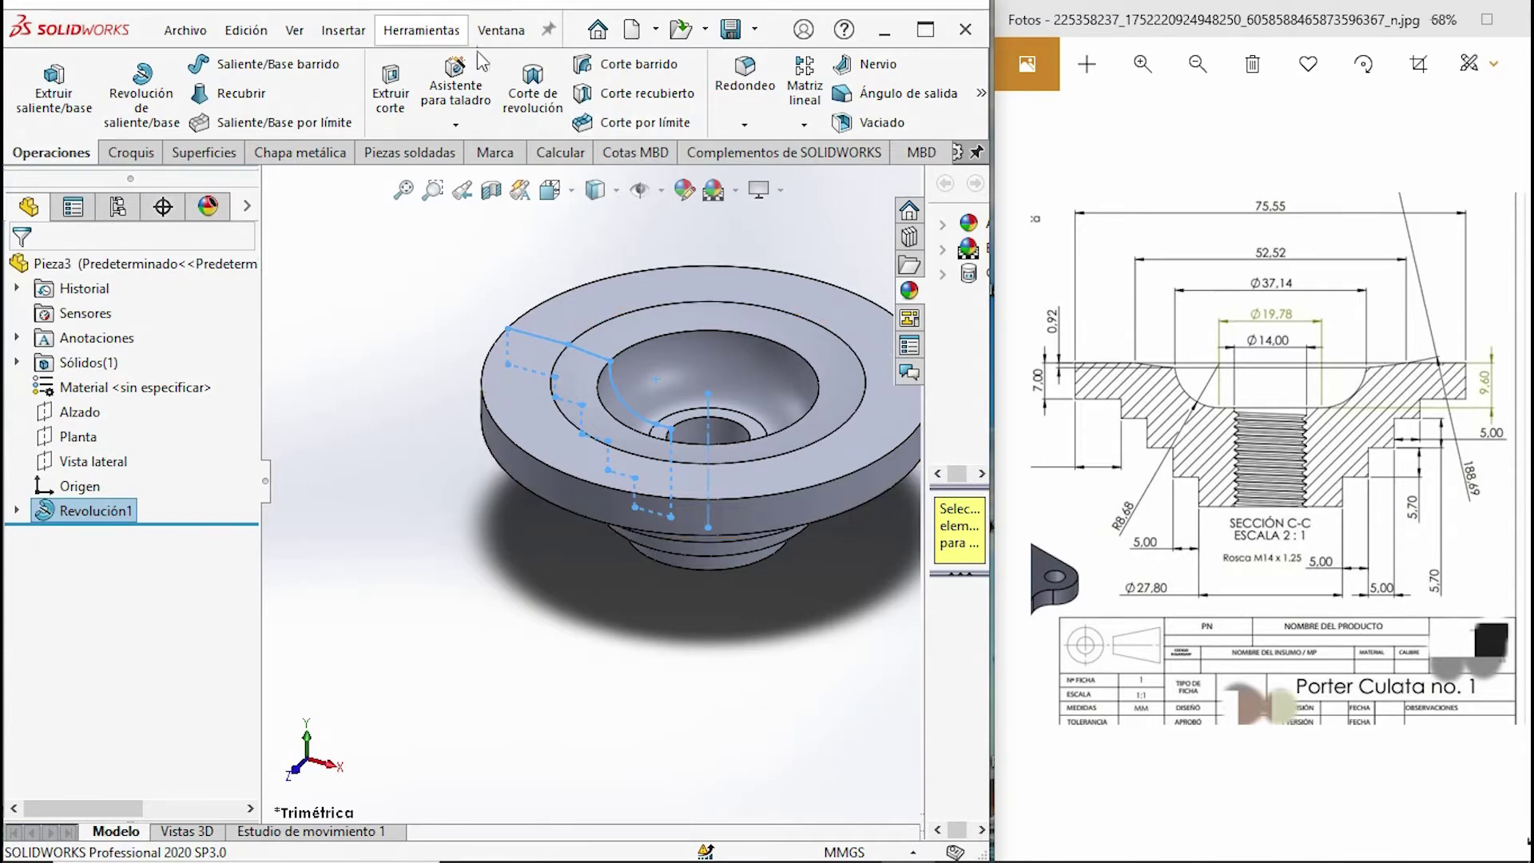
pyautogui.click(464, 128)
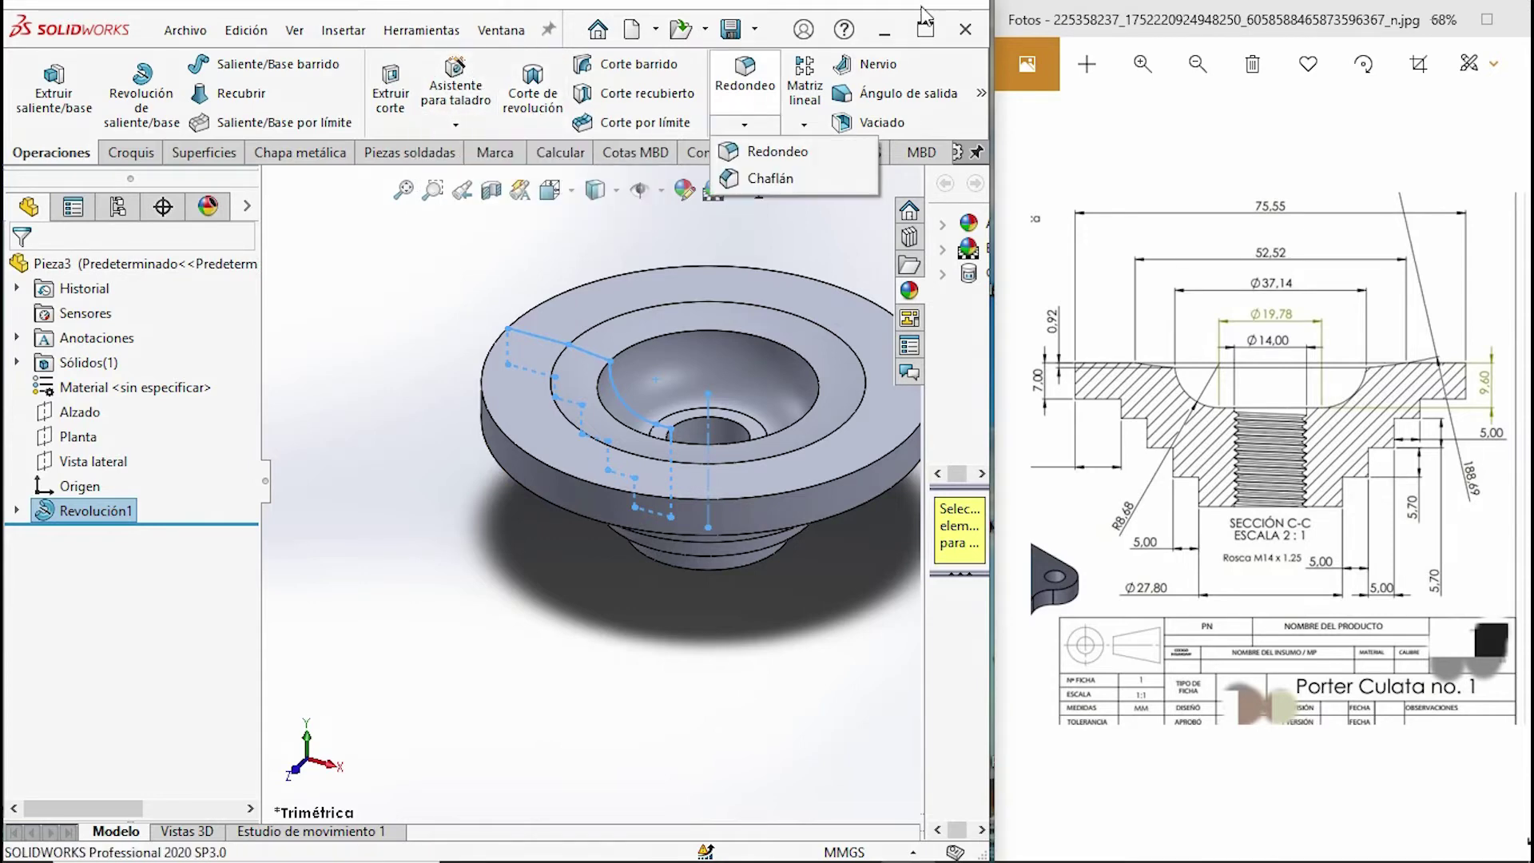
# - Maximize the window and start a thread via Insertar > Operaciones > Rosca
pyautogui.click(924, 31)
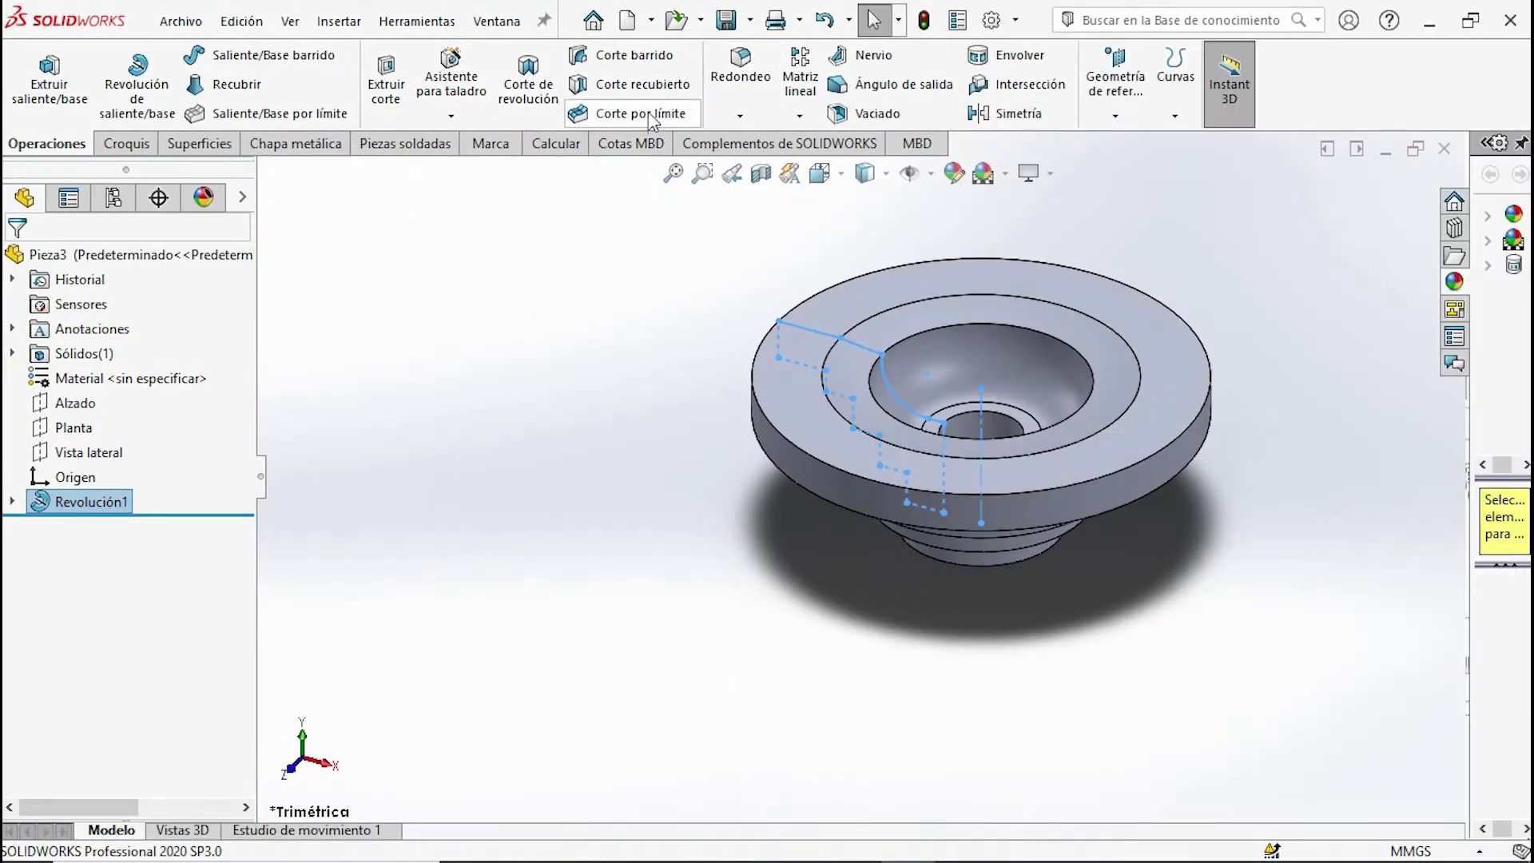
pyautogui.click(452, 24)
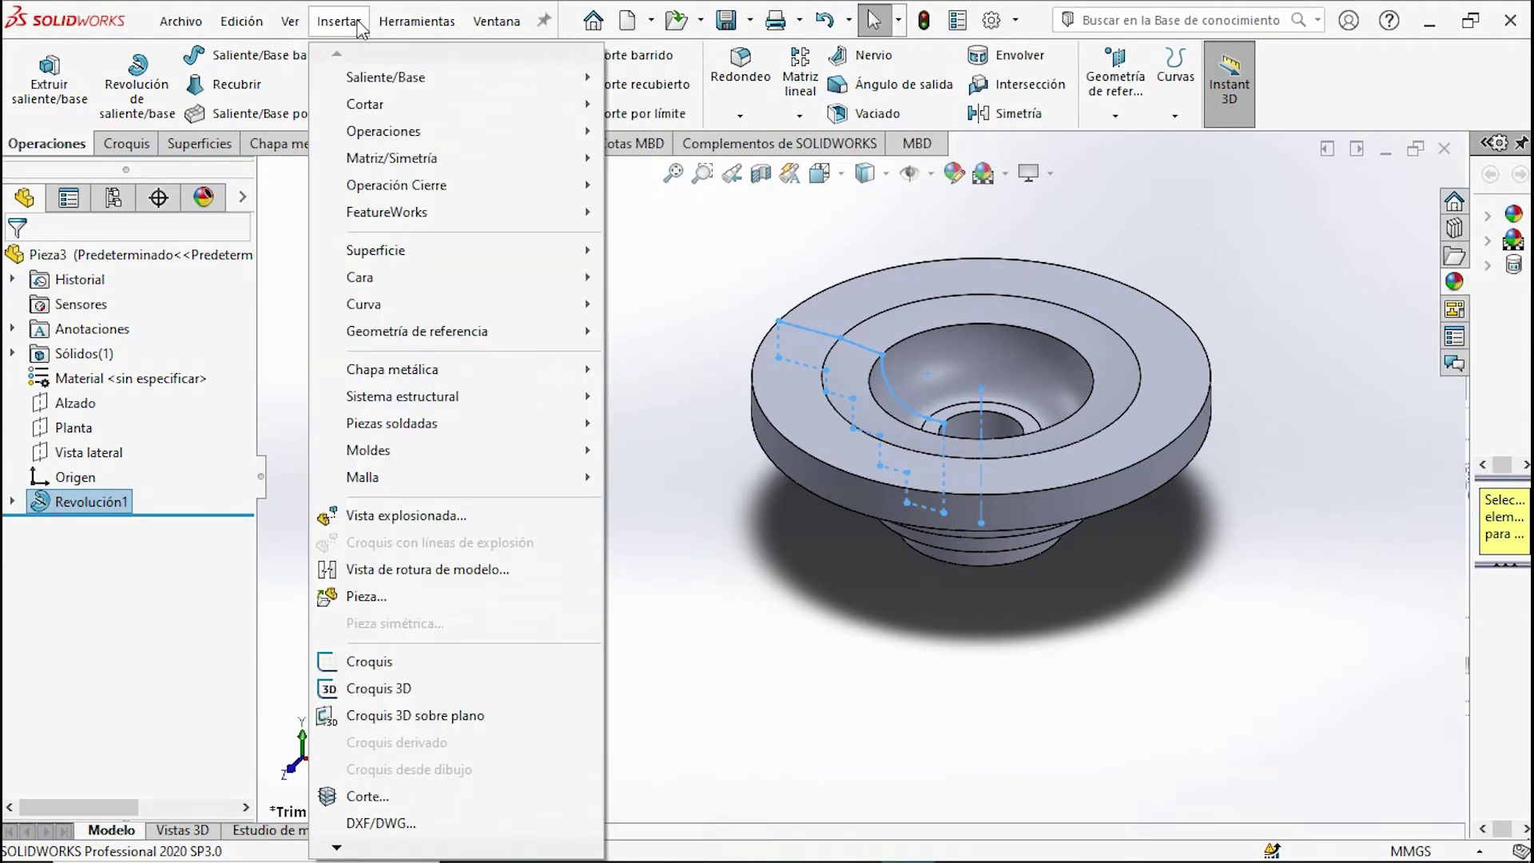
pyautogui.moveTo(384, 131)
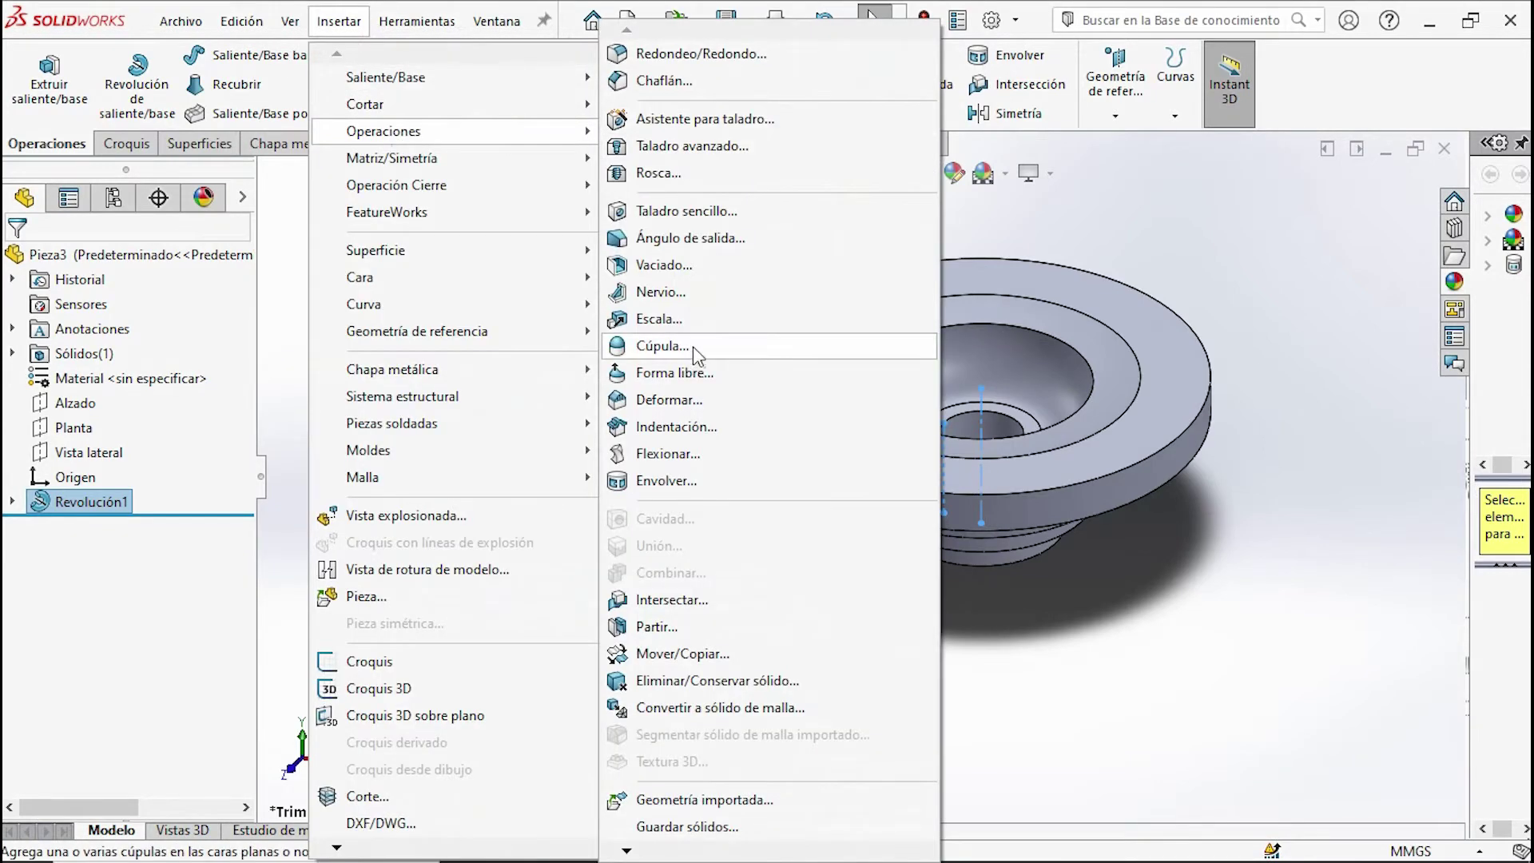
pyautogui.click(687, 174)
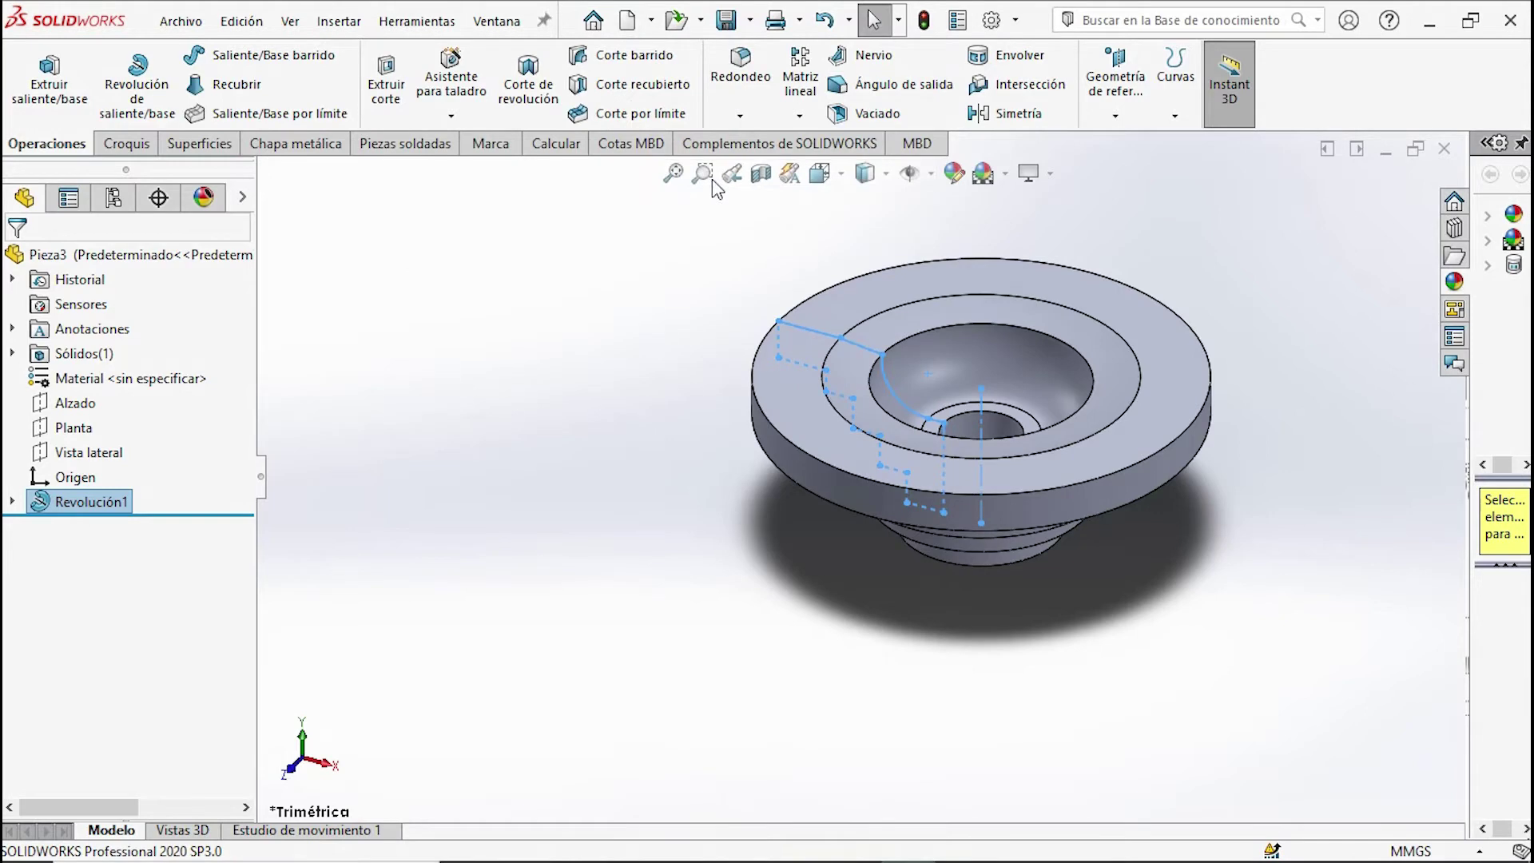
pyautogui.scroll(-2, 979, 405)
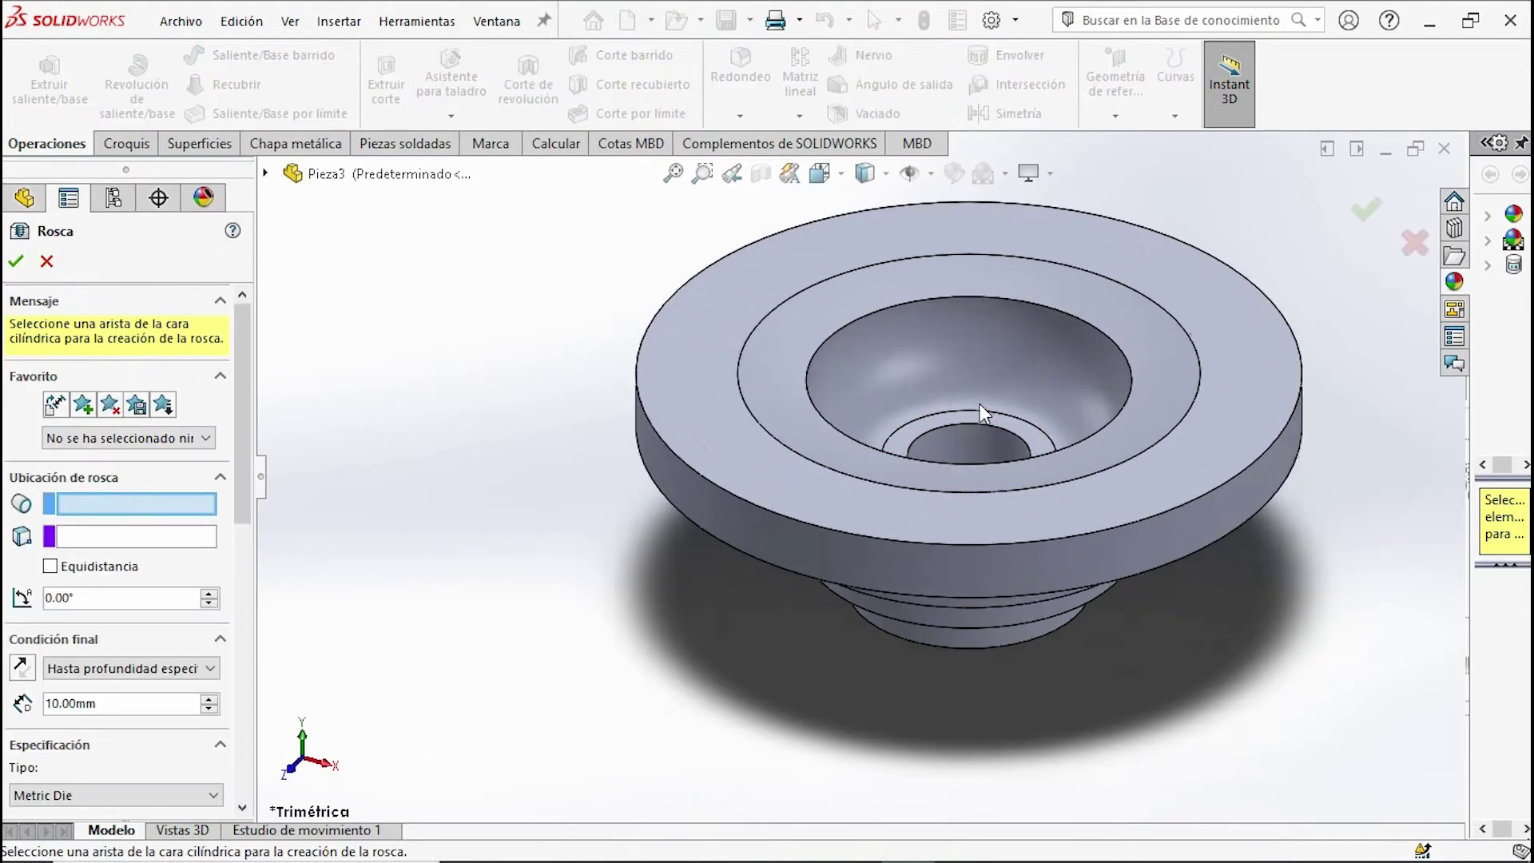
# - Select the centre hole's edge as the thread start and set size M14x1.5
pyautogui.scroll(-3, 985, 433)
pyautogui.moveTo(970, 368); pyautogui.dragTo(969, 486, button='middle')
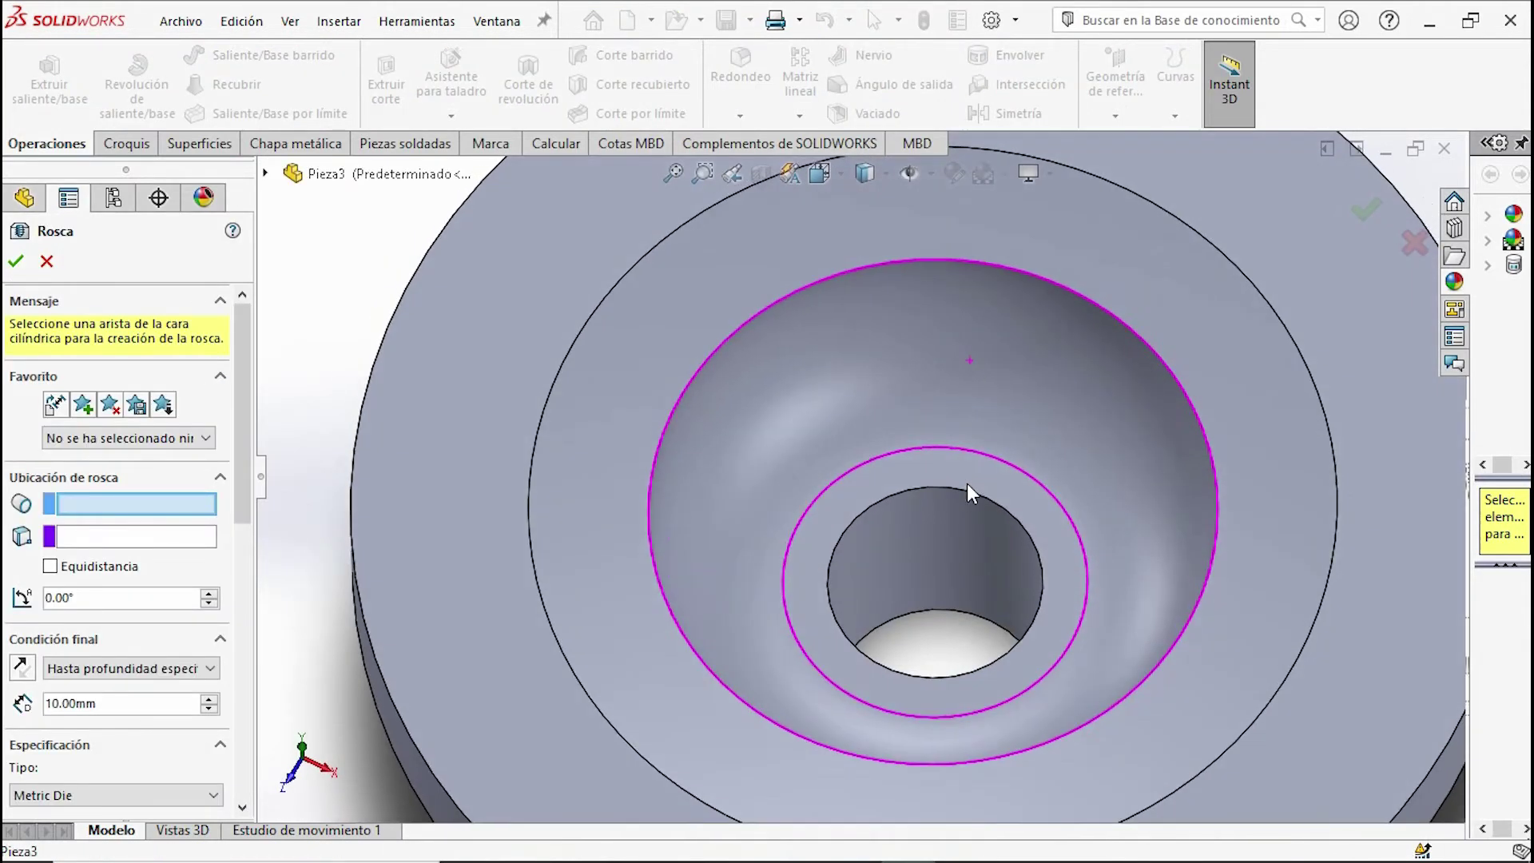
pyautogui.click(1013, 525)
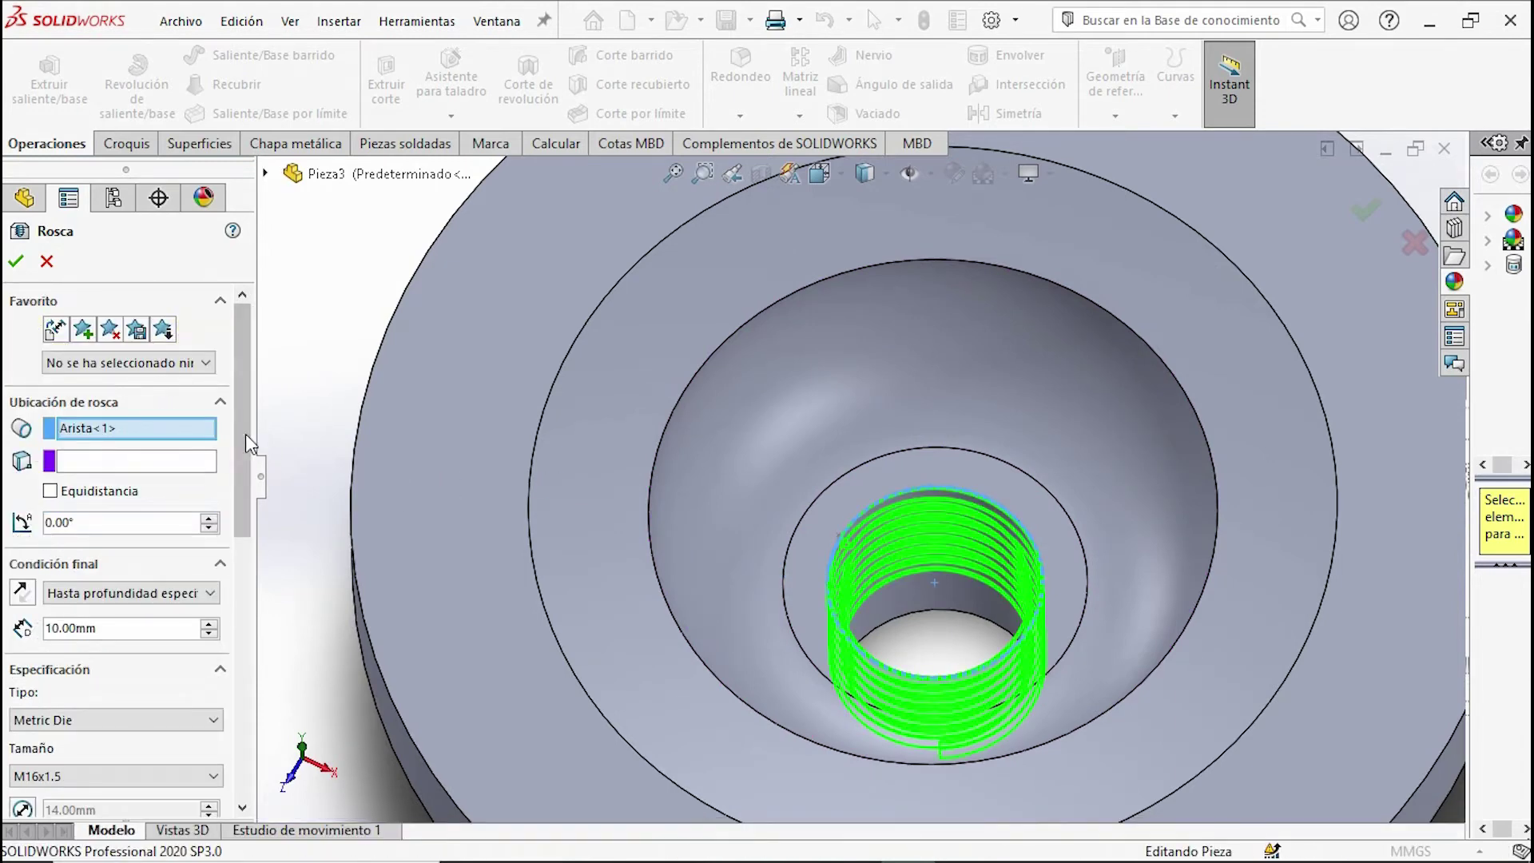
pyautogui.moveTo(242, 423); pyautogui.dragTo(240, 577)
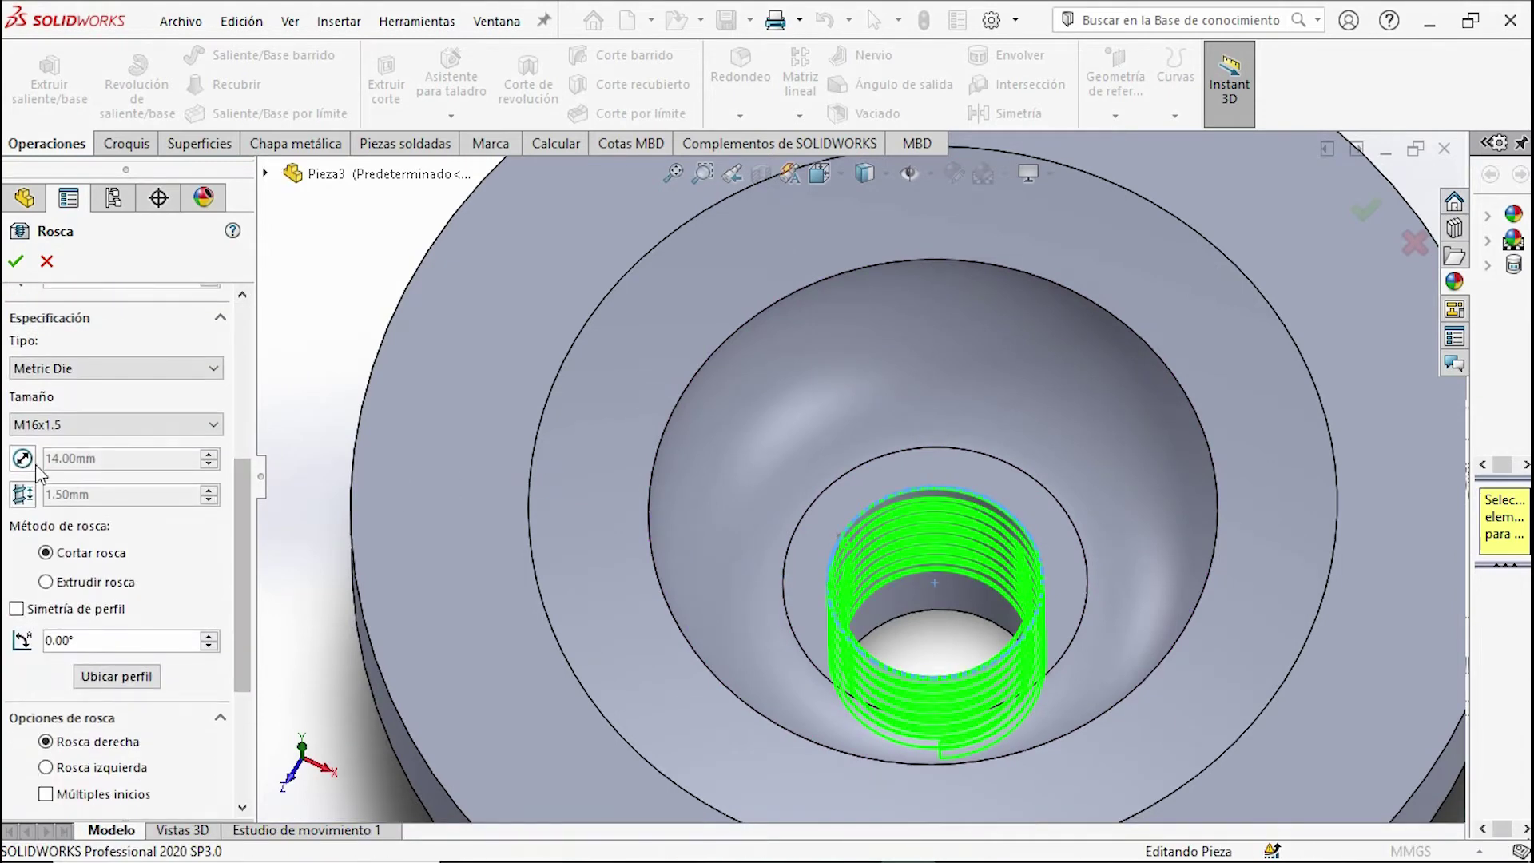
pyautogui.click(79, 431)
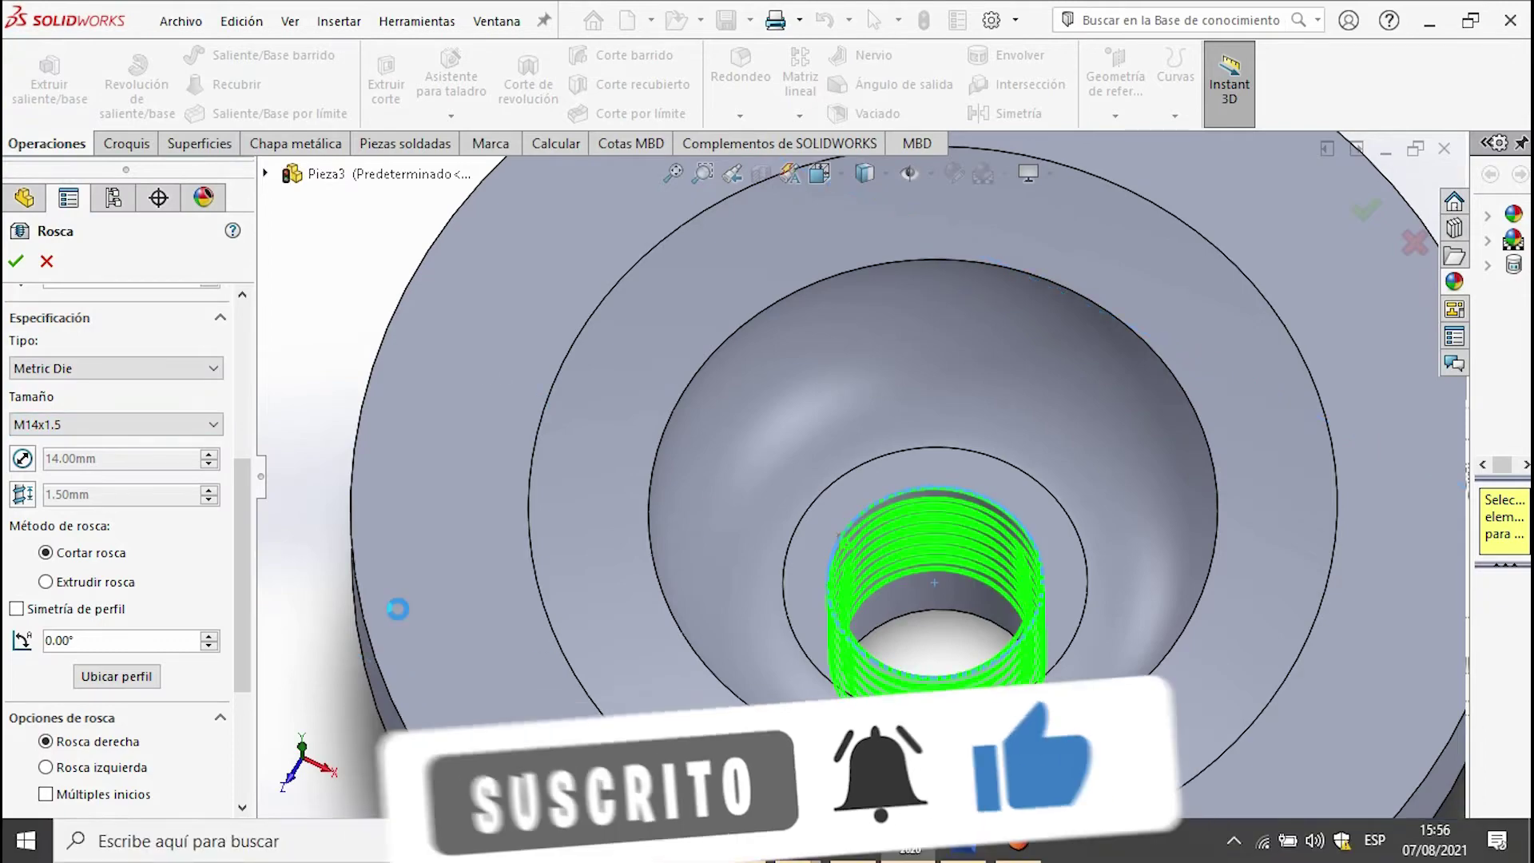
pyautogui.moveTo(445, 599)
pyautogui.mouseDown(button='middle')
pyautogui.moveTo(765, 473)
pyautogui.moveTo(851, 409)
pyautogui.mouseUp(button='middle')
pyautogui.scroll(5, 851, 409)
pyautogui.moveTo(847, 622)
pyautogui.mouseDown(button='middle')
pyautogui.moveTo(971, 370)
pyautogui.moveTo(671, 818)
pyautogui.mouseUp(button='middle')
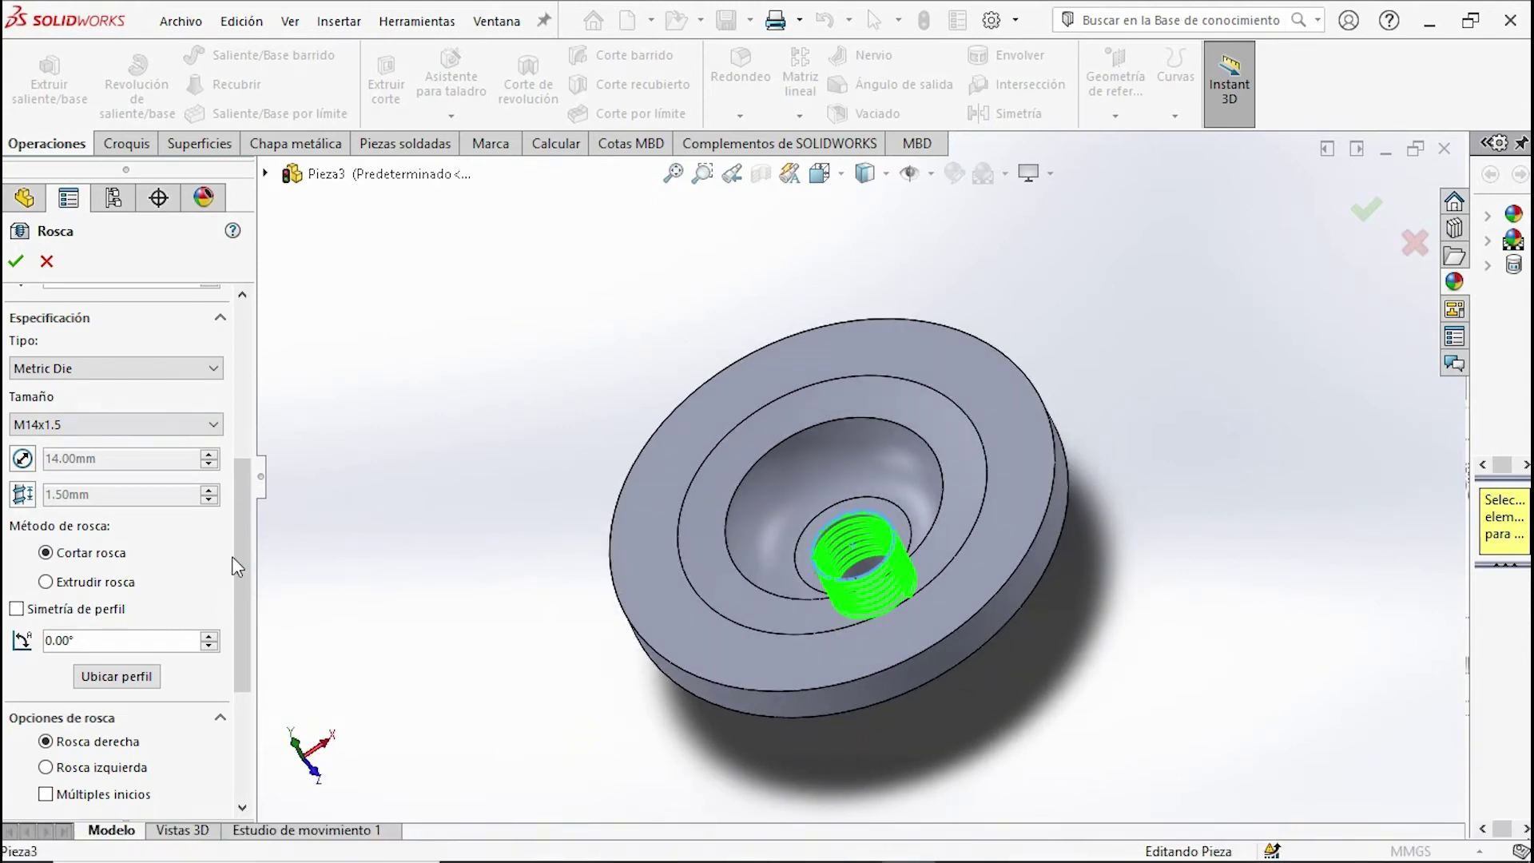
pyautogui.moveTo(244, 541)
pyautogui.mouseDown()
pyautogui.moveTo(247, 662)
pyautogui.moveTo(257, 441)
pyautogui.mouseUp()
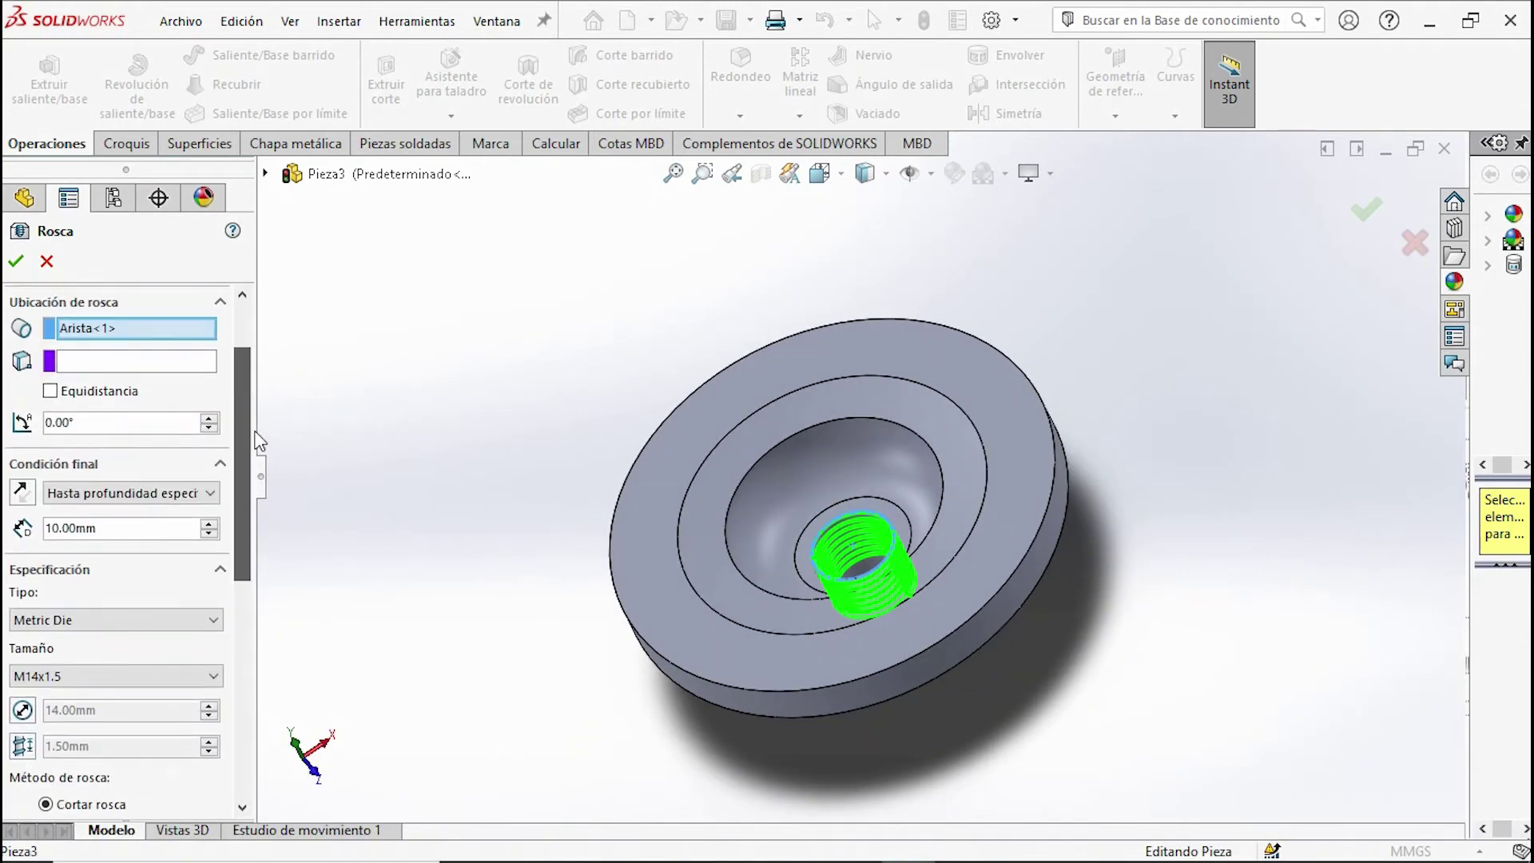
# - Set the thread end condition to Hasta selección on the inner hole edge
pyautogui.click(148, 492)
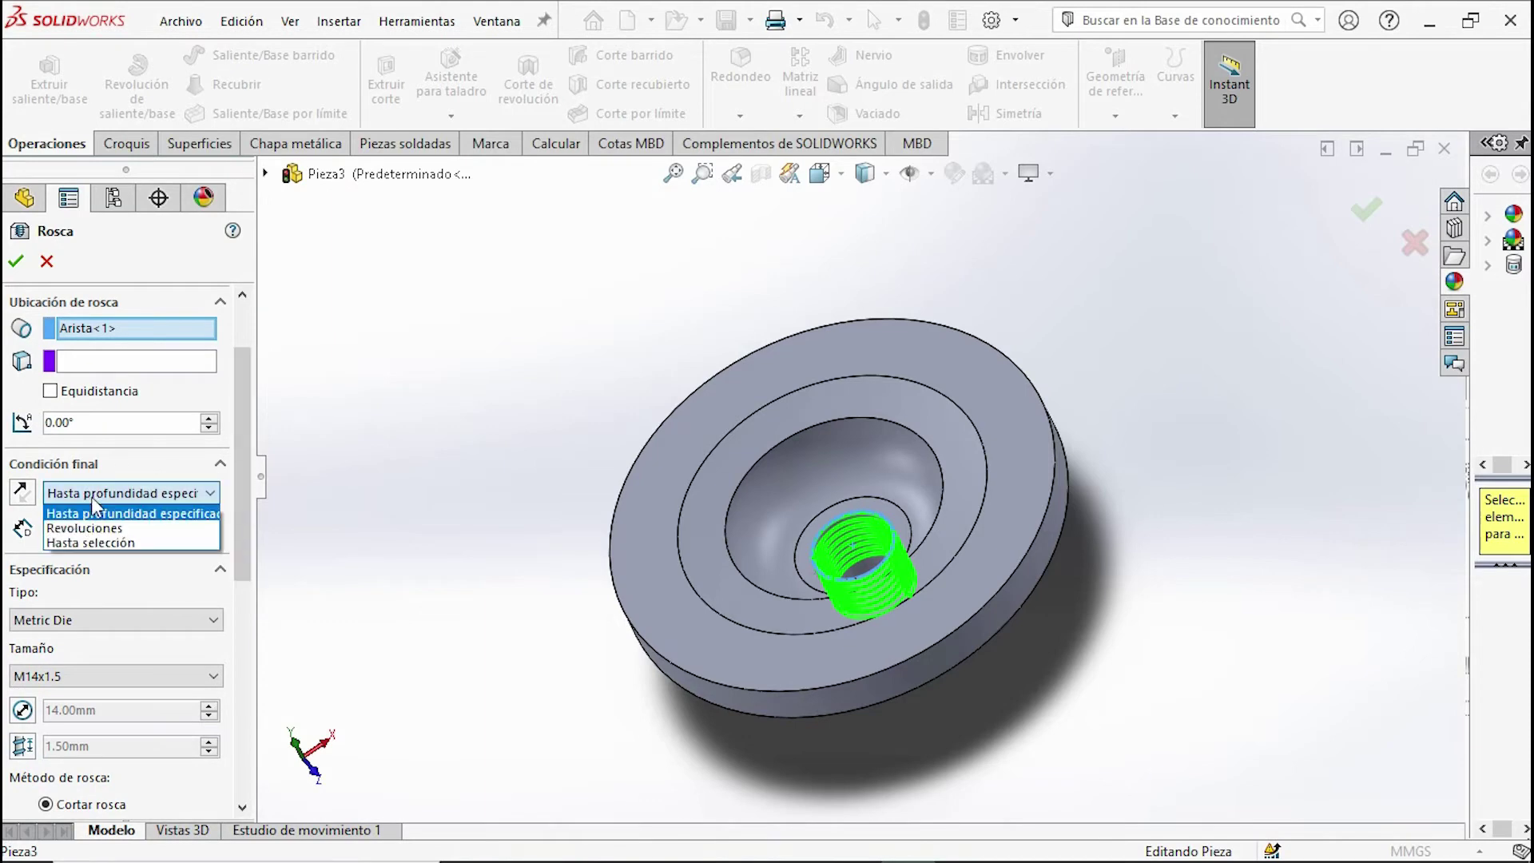
pyautogui.click(97, 544)
pyautogui.scroll(-3, 439, 630)
pyautogui.moveTo(439, 630); pyautogui.dragTo(861, 530, button='middle')
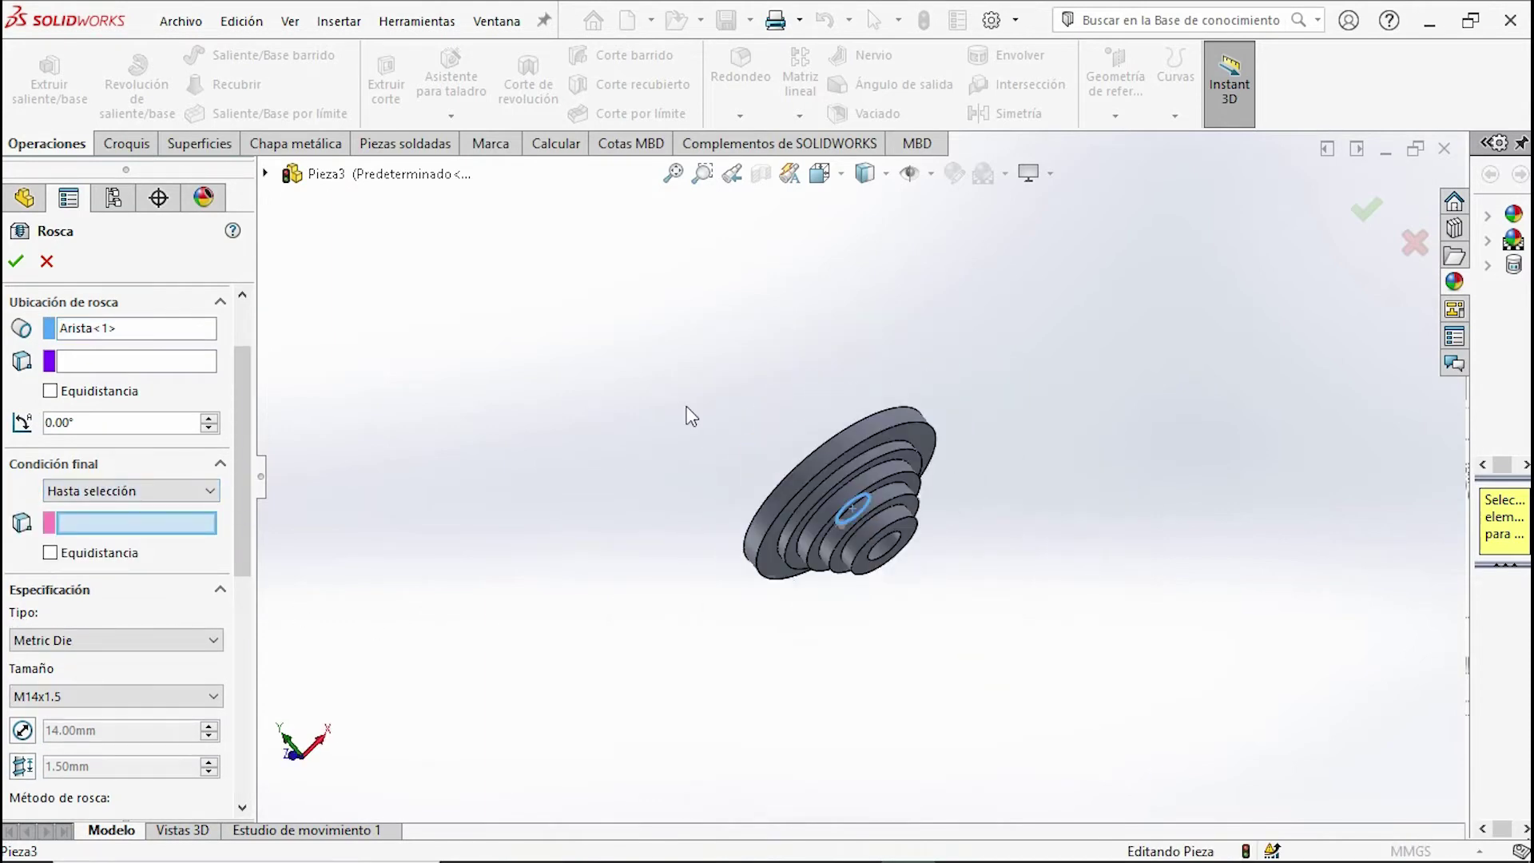
pyautogui.scroll(-5, 861, 531)
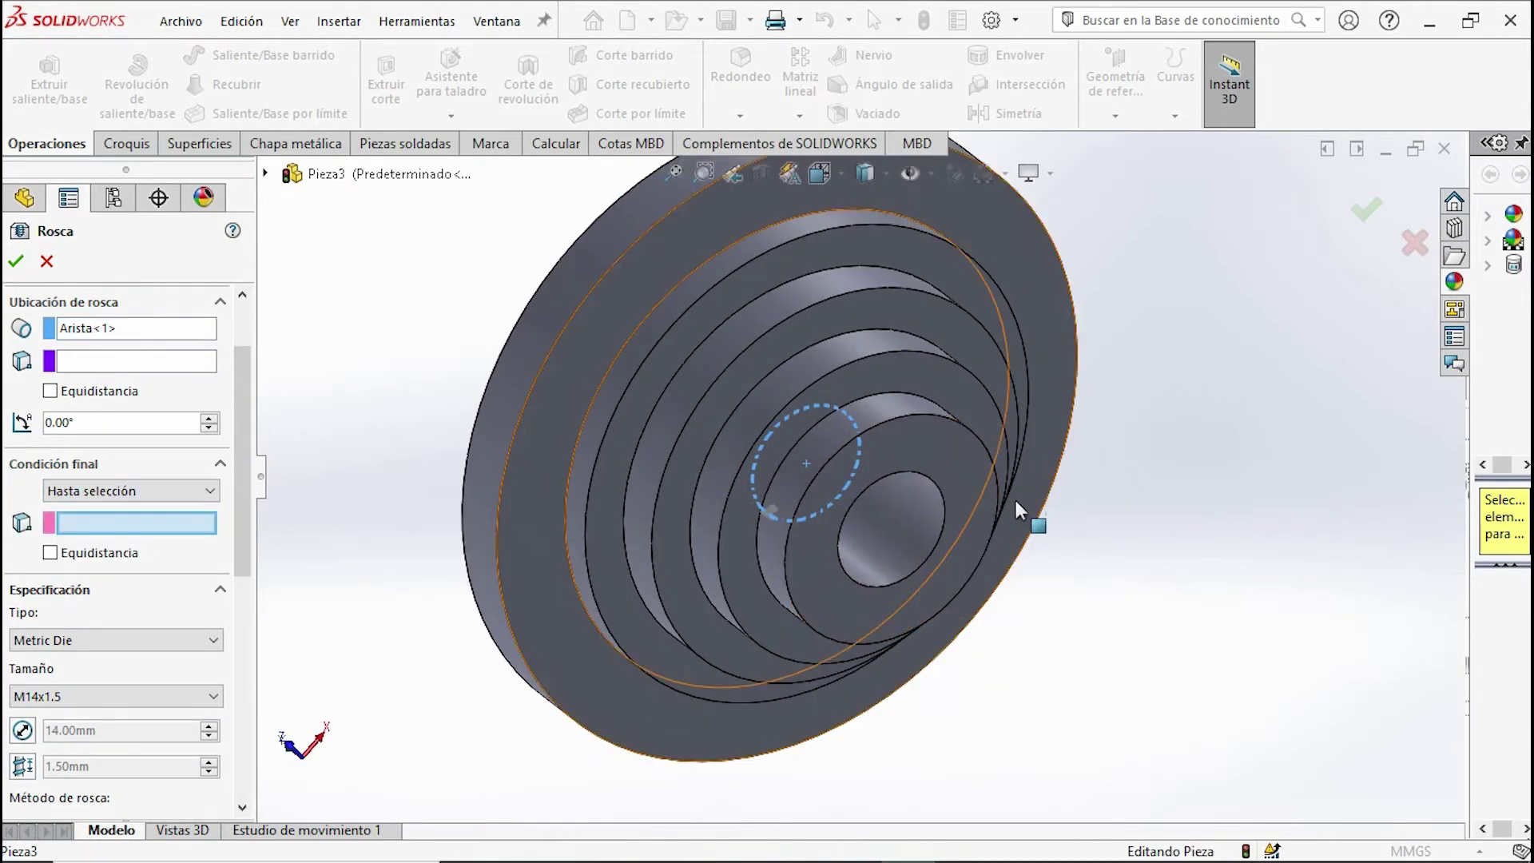
pyautogui.click(938, 493)
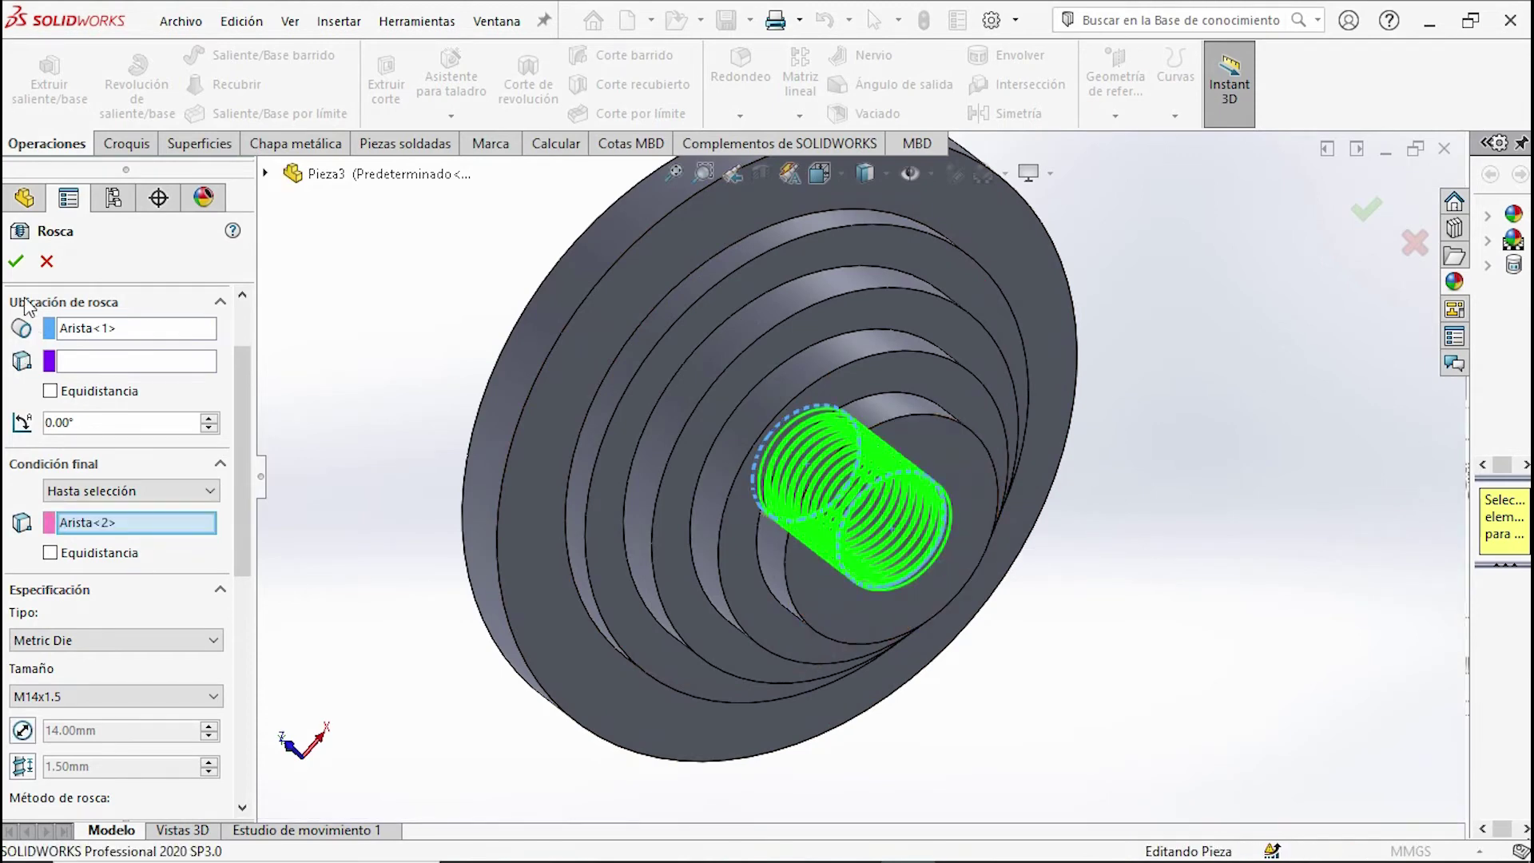
# - Switch to Extrudir rosca and create the Rosca1 thread
pyautogui.click(19, 270)
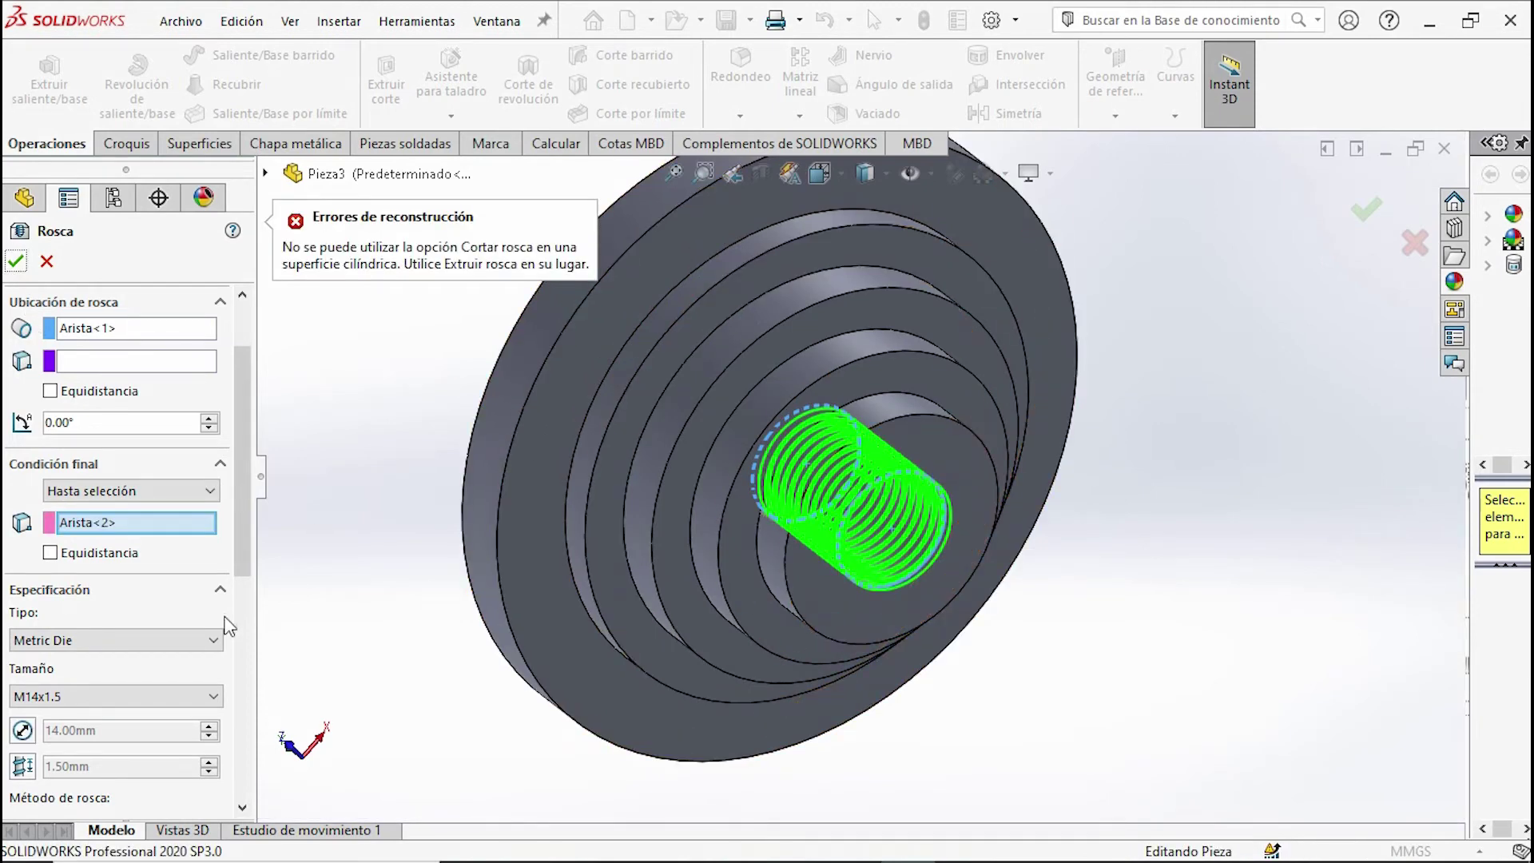
pyautogui.scroll(-3, 220, 660)
pyautogui.scroll(-2, 221, 660)
pyautogui.click(46, 505)
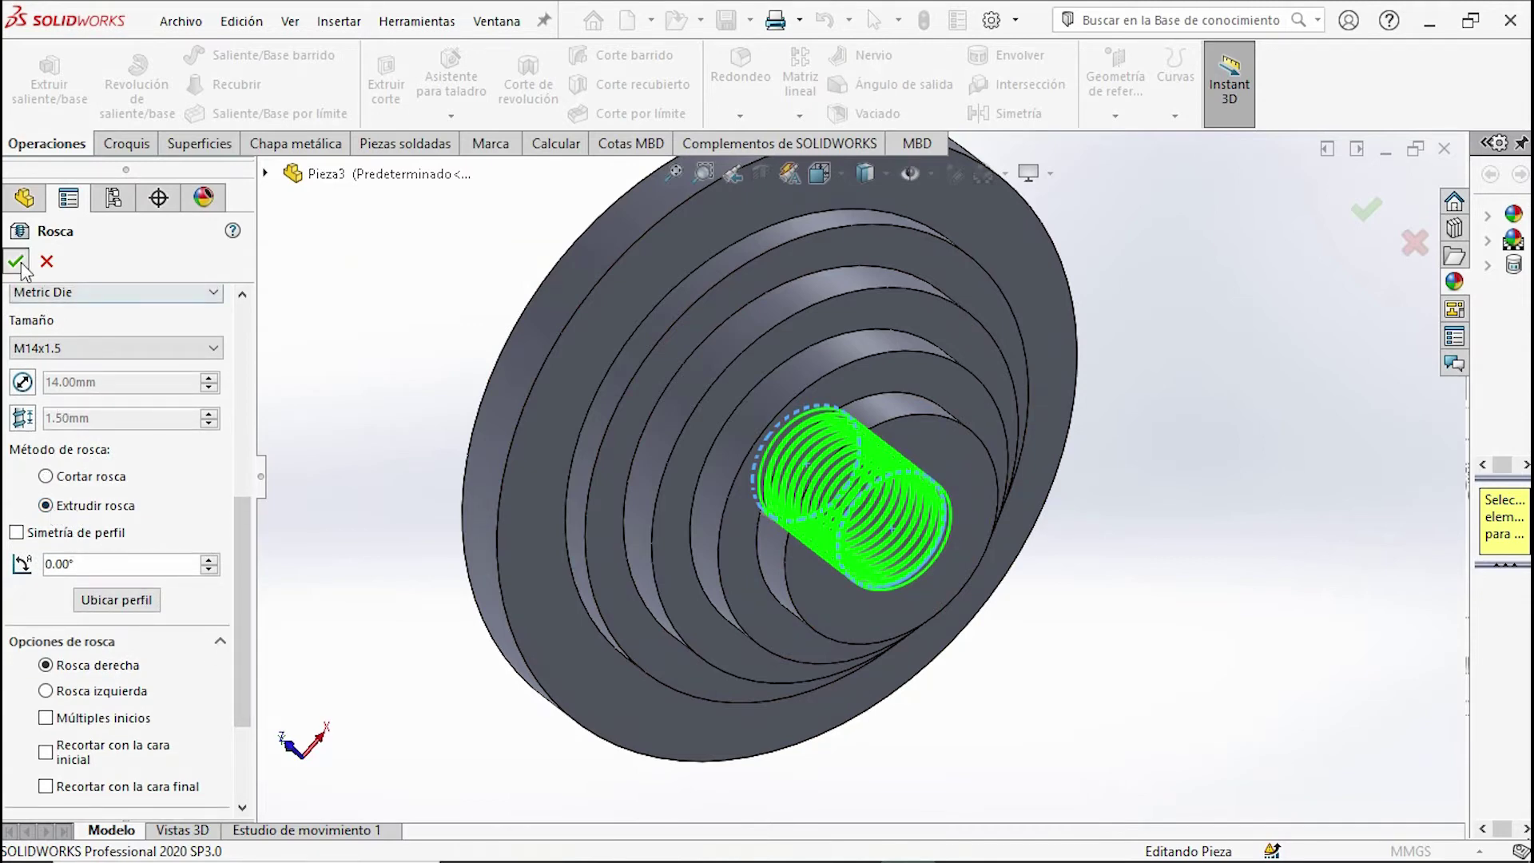
pyautogui.press('Return')
pyautogui.scroll(-2, 890, 513)
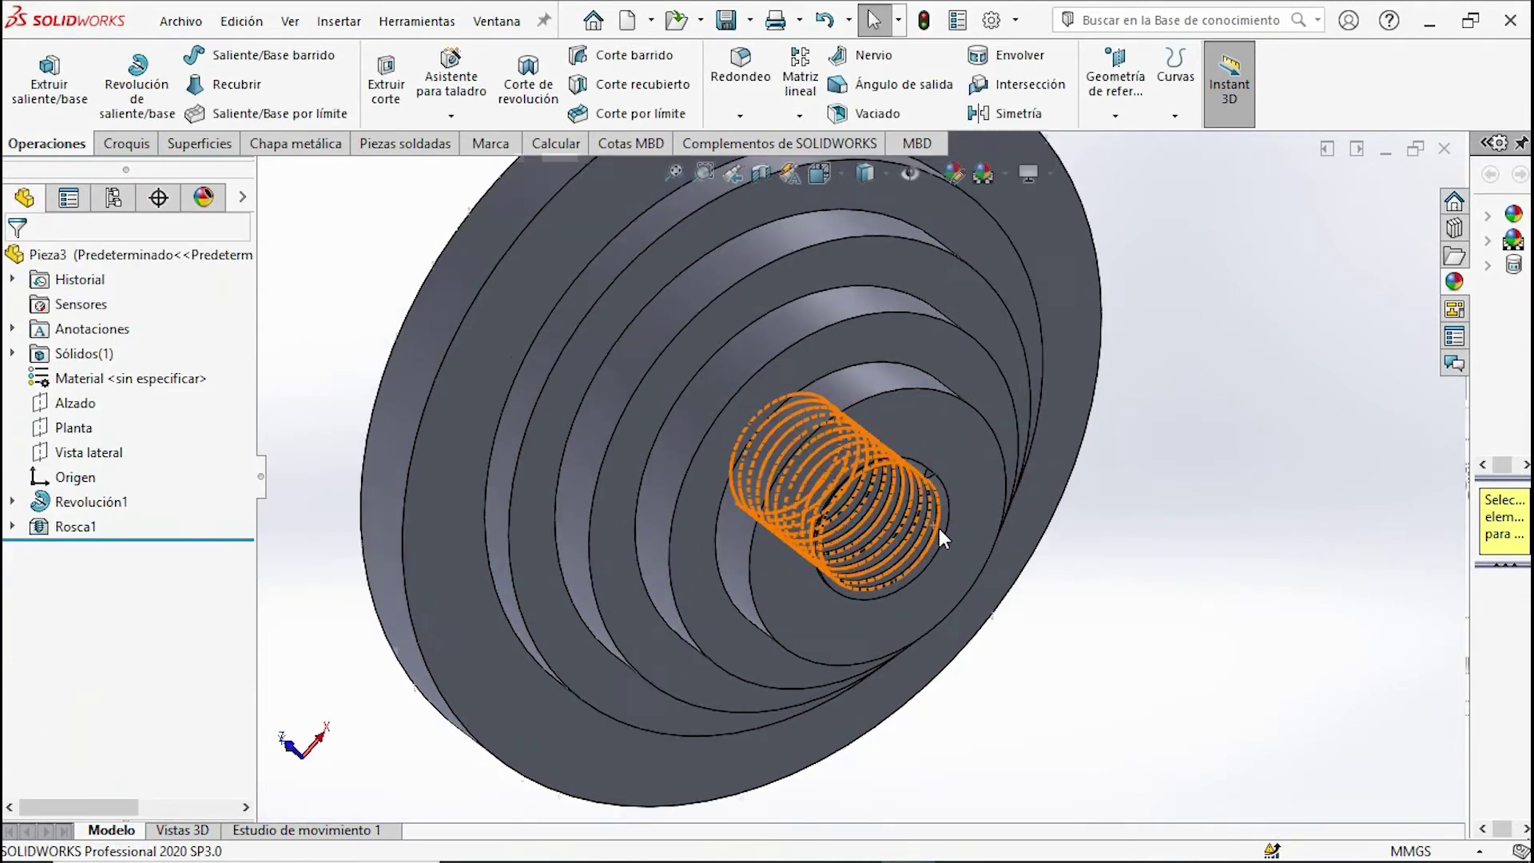
# - Inspect the threaded hole, then set the part to isometric view
pyautogui.scroll(-3, 938, 529)
pyautogui.moveTo(951, 583)
pyautogui.mouseDown(button='middle')
pyautogui.moveTo(924, 418)
pyautogui.moveTo(895, 527)
pyautogui.moveTo(849, 418)
pyautogui.mouseUp(button='middle')
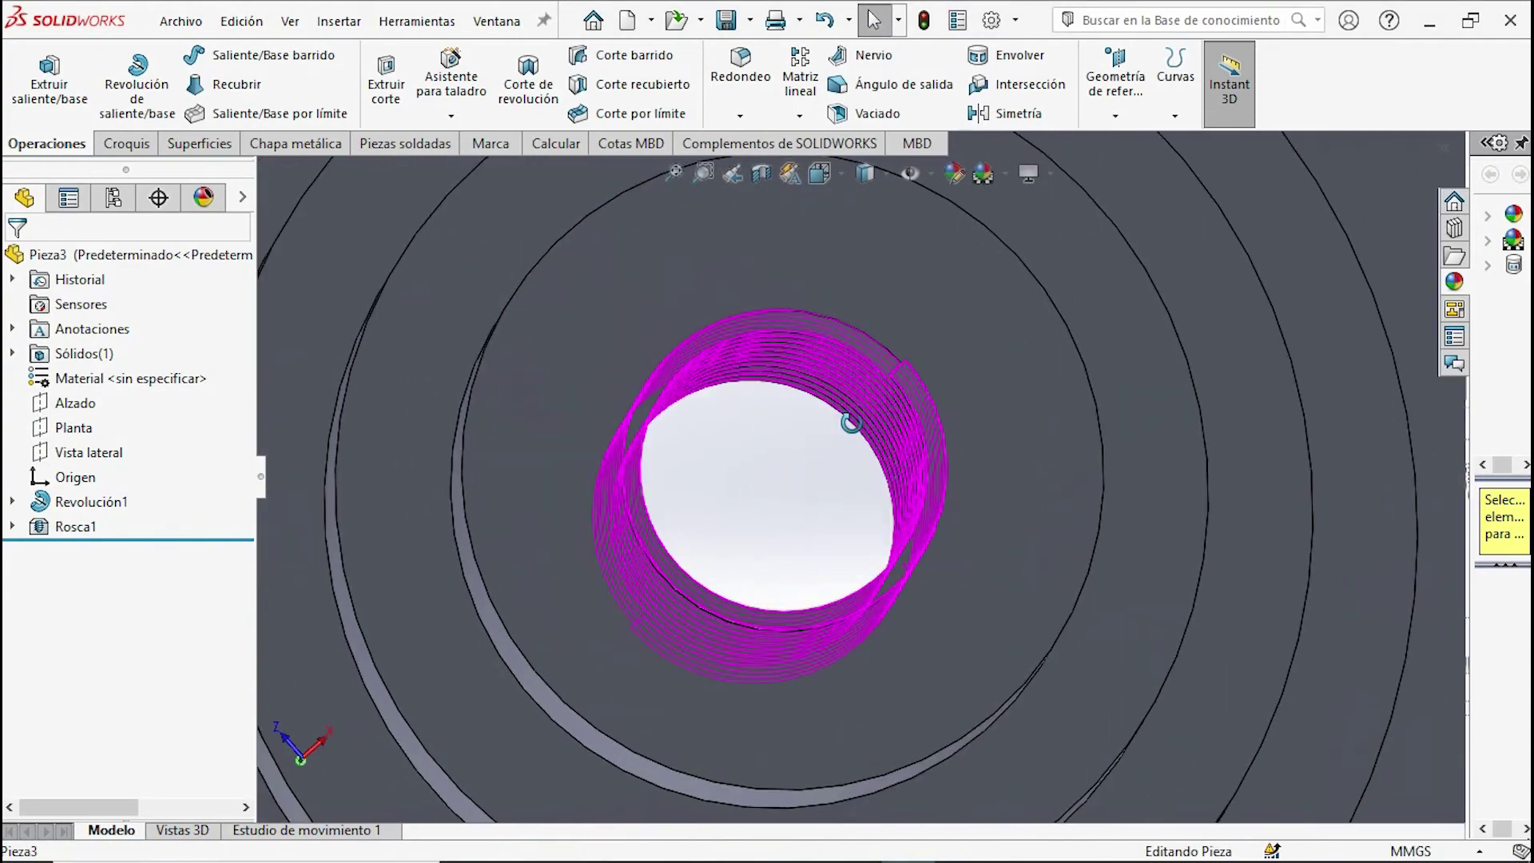
pyautogui.scroll(-3, 793, 489)
pyautogui.moveTo(793, 489)
pyautogui.mouseDown(button='middle')
pyautogui.moveTo(780, 284)
pyautogui.moveTo(1174, 338)
pyautogui.moveTo(1206, 575)
pyautogui.mouseUp(button='middle')
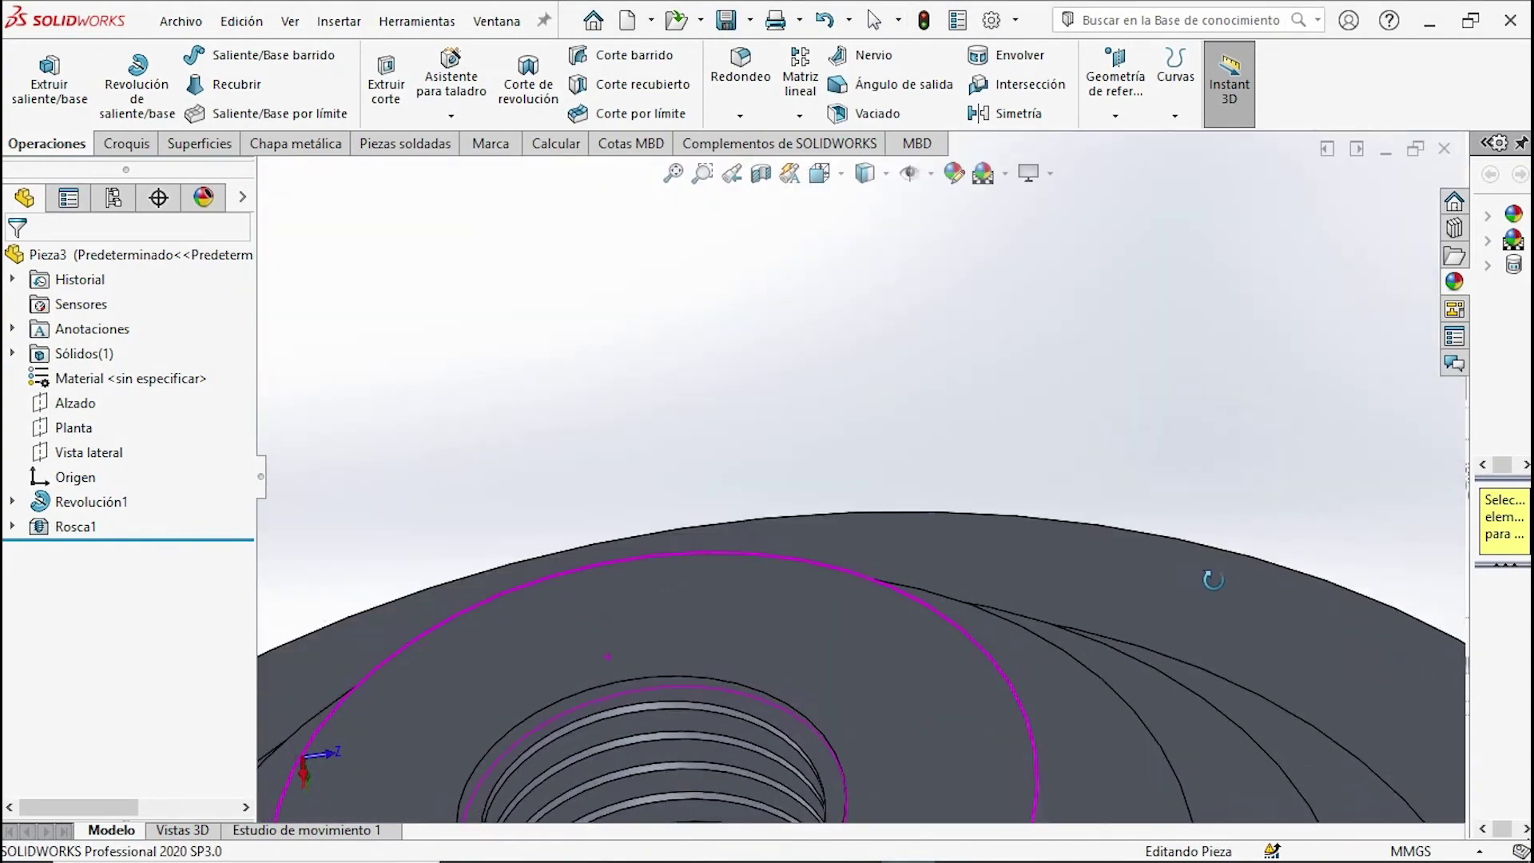
pyautogui.scroll(5, 1079, 729)
pyautogui.scroll(2, 908, 367)
pyautogui.moveTo(1076, 729)
pyautogui.mouseDown(button='middle')
pyautogui.moveTo(908, 367)
pyautogui.moveTo(948, 759)
pyautogui.mouseUp(button='middle')
pyautogui.scroll(2, 899, 557)
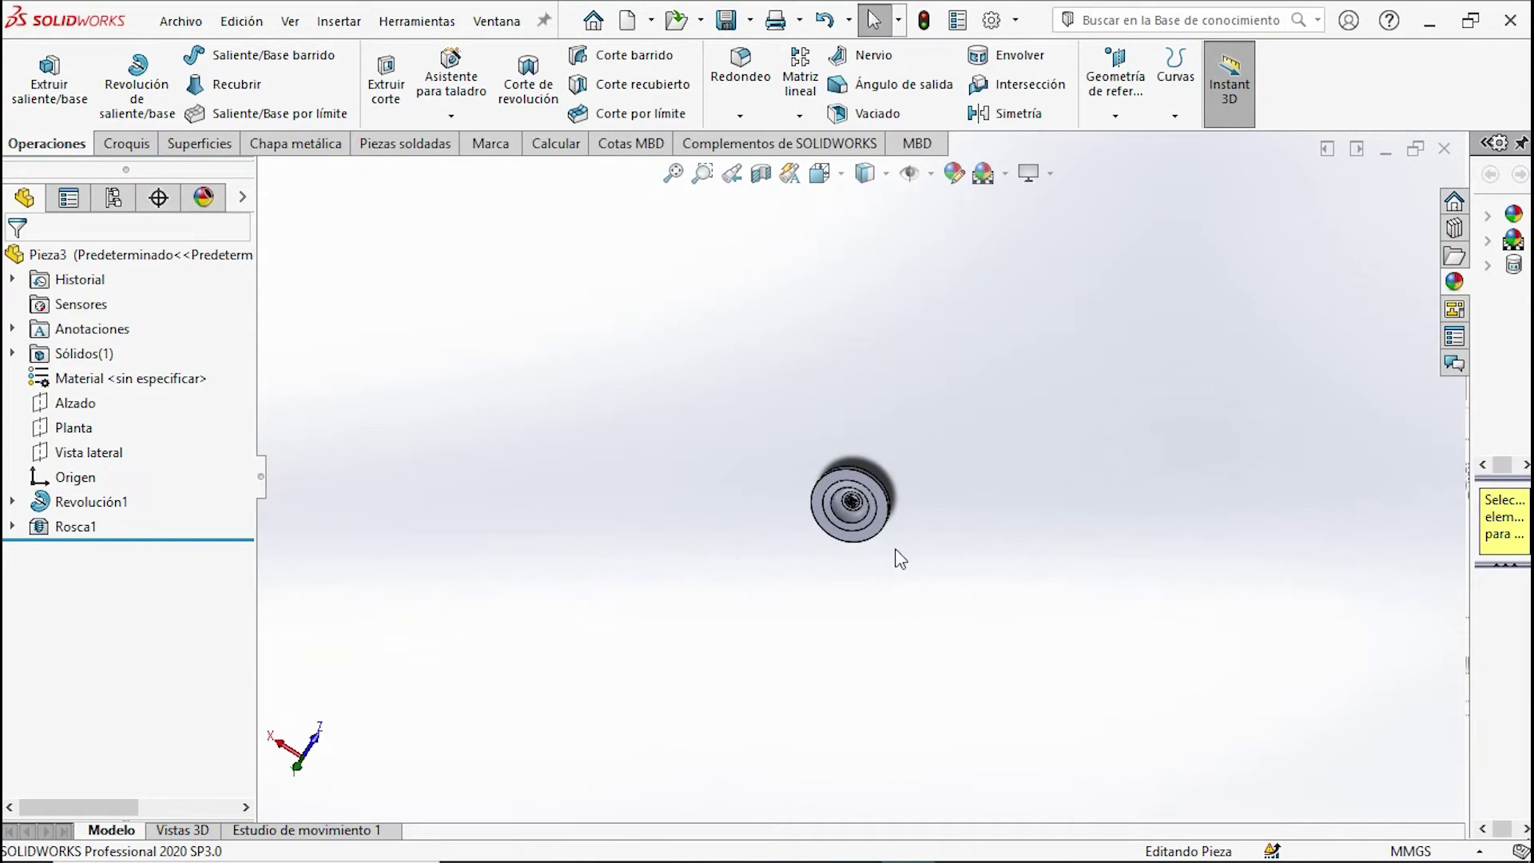
pyautogui.hotkey('ctrl', '7')
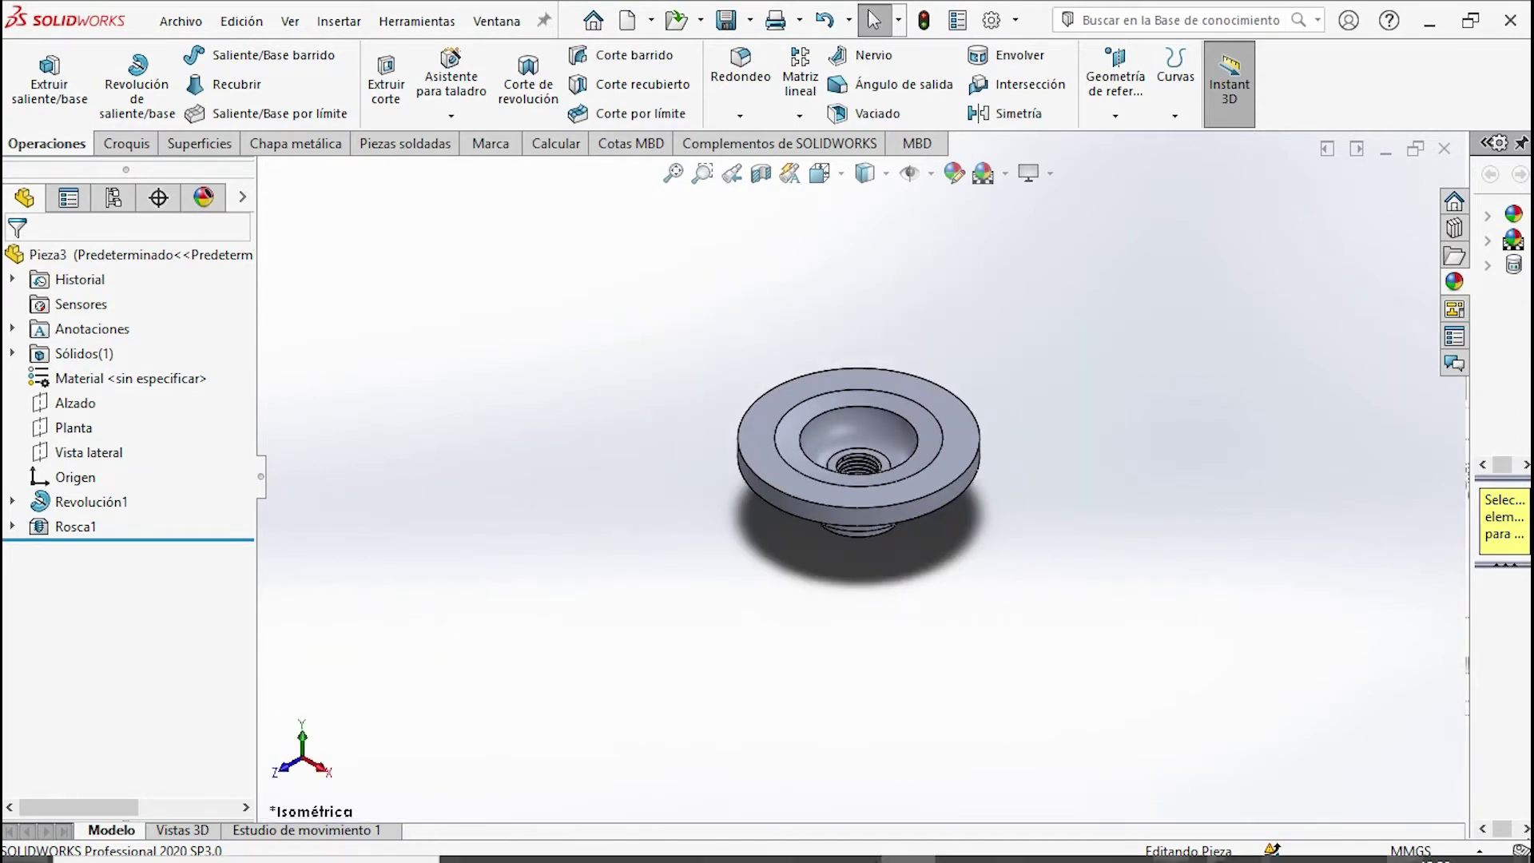
# - Tile SOLIDWORKS beside the reference drawing and start a sketch on the top face
pyautogui.click(1011, 851)
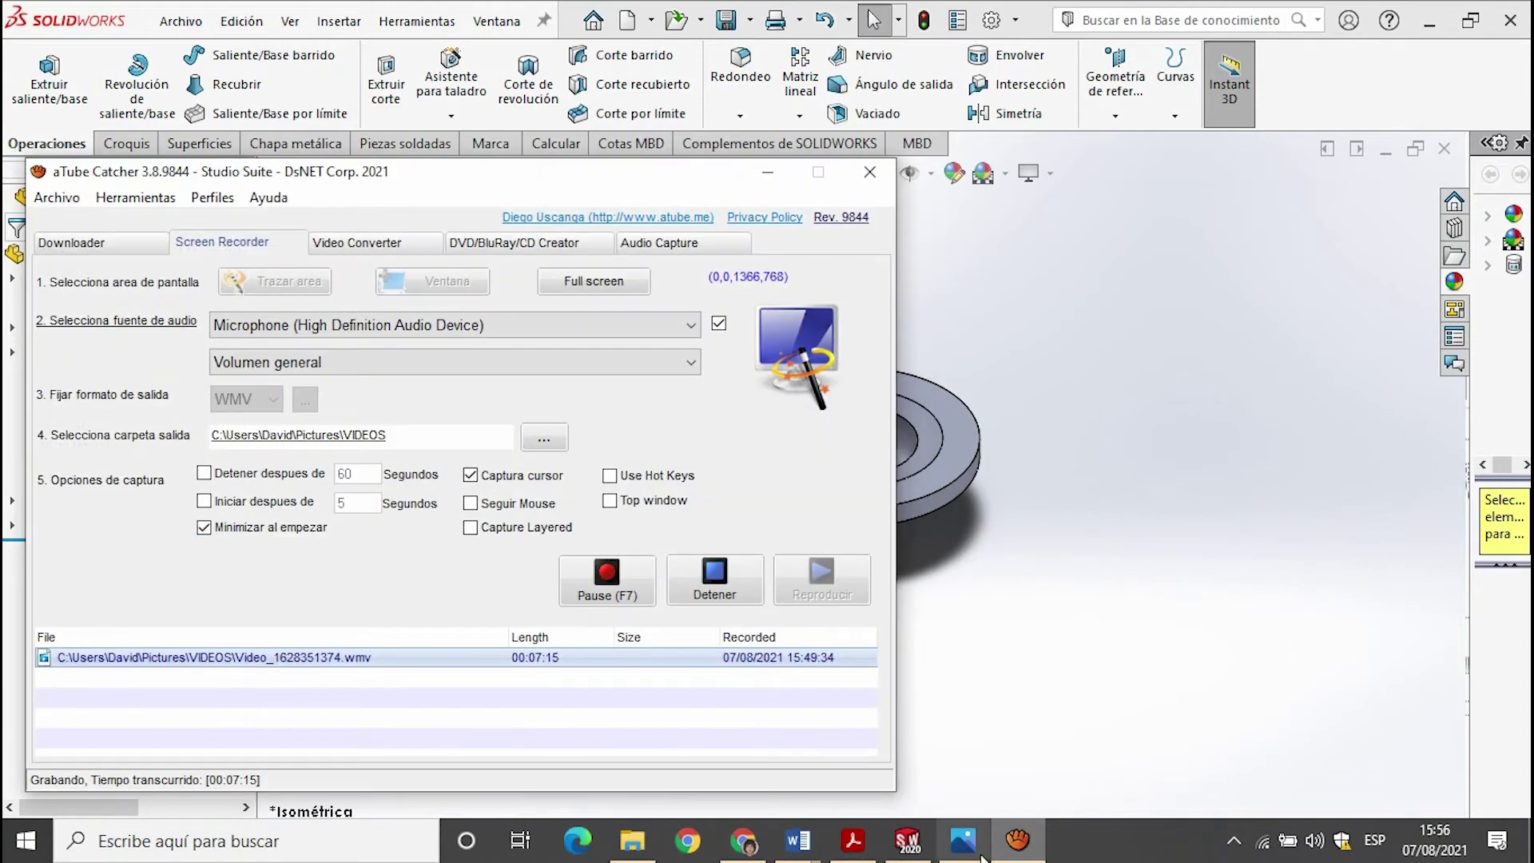
pyautogui.click(768, 172)
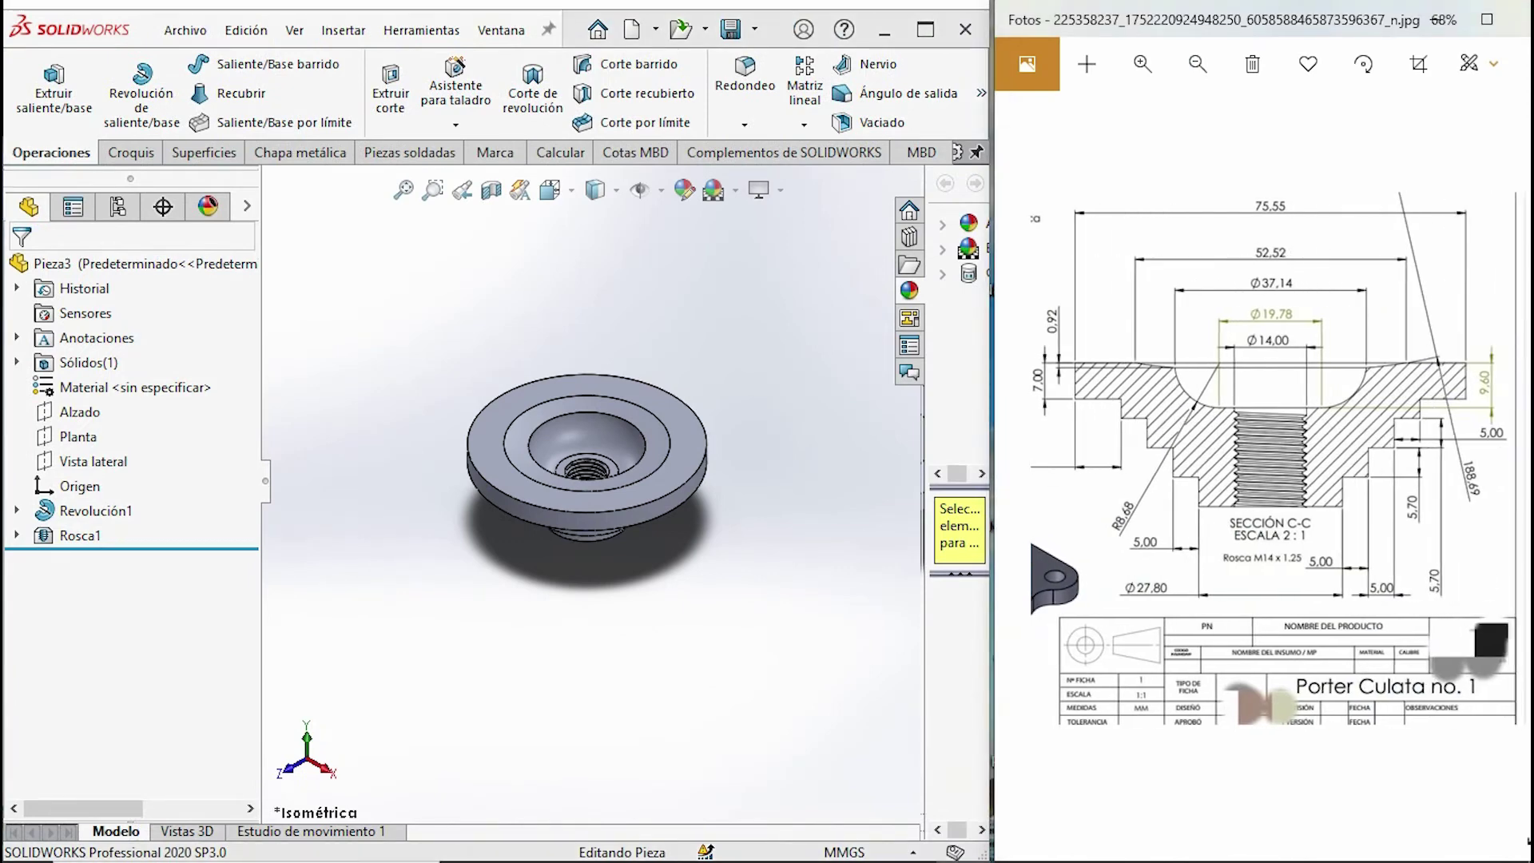
pyautogui.click(116, 157)
pyautogui.click(38, 76)
pyautogui.click(702, 471)
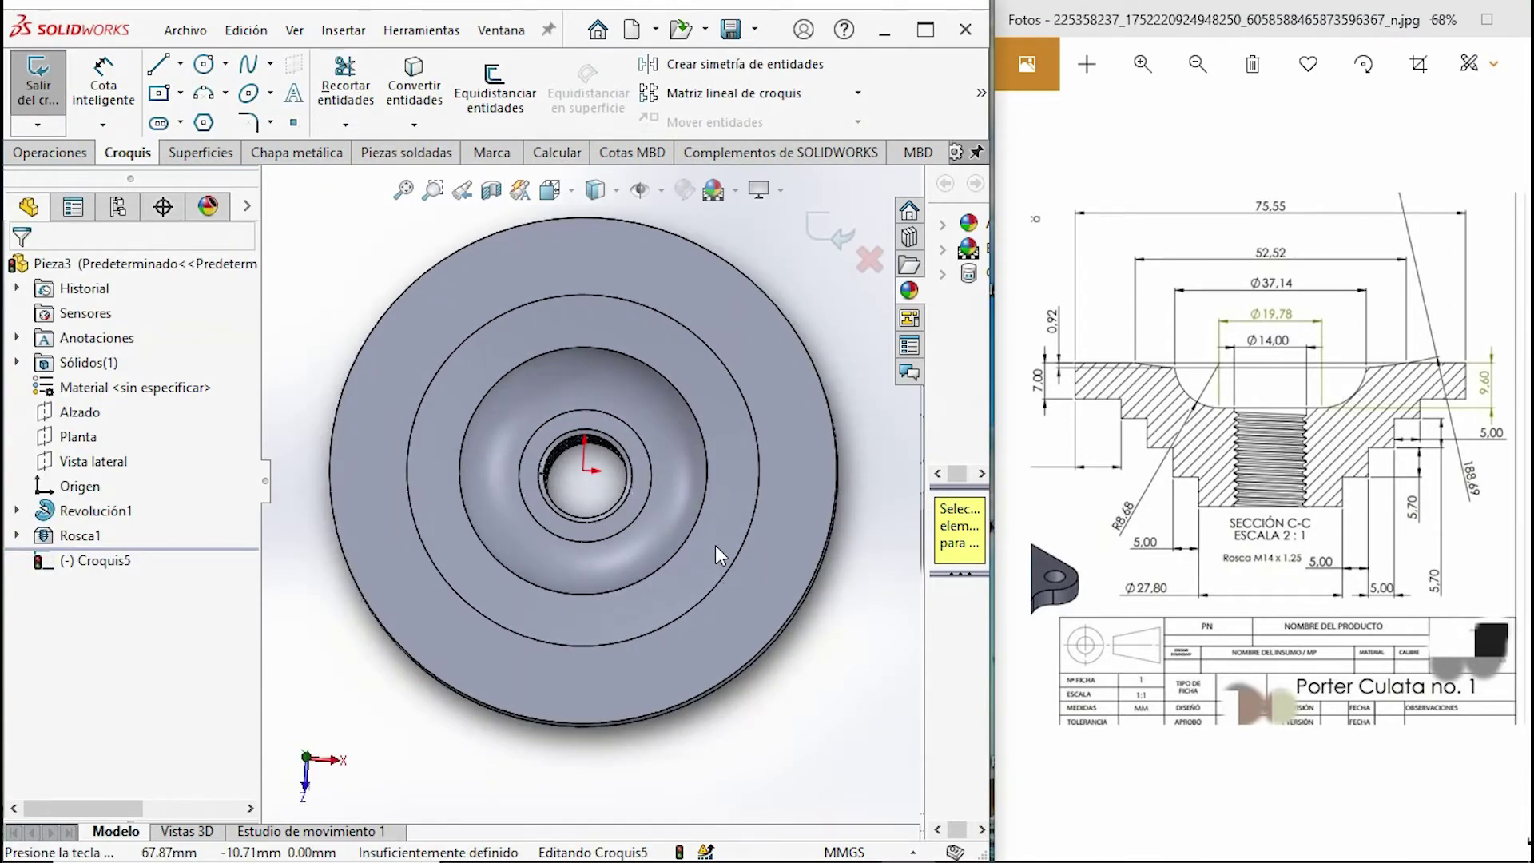
# - Draw an origin-centred square around the flange and a slightly larger enclosing circle
pyautogui.moveTo(1211, 480); pyautogui.dragTo(1442, 480)
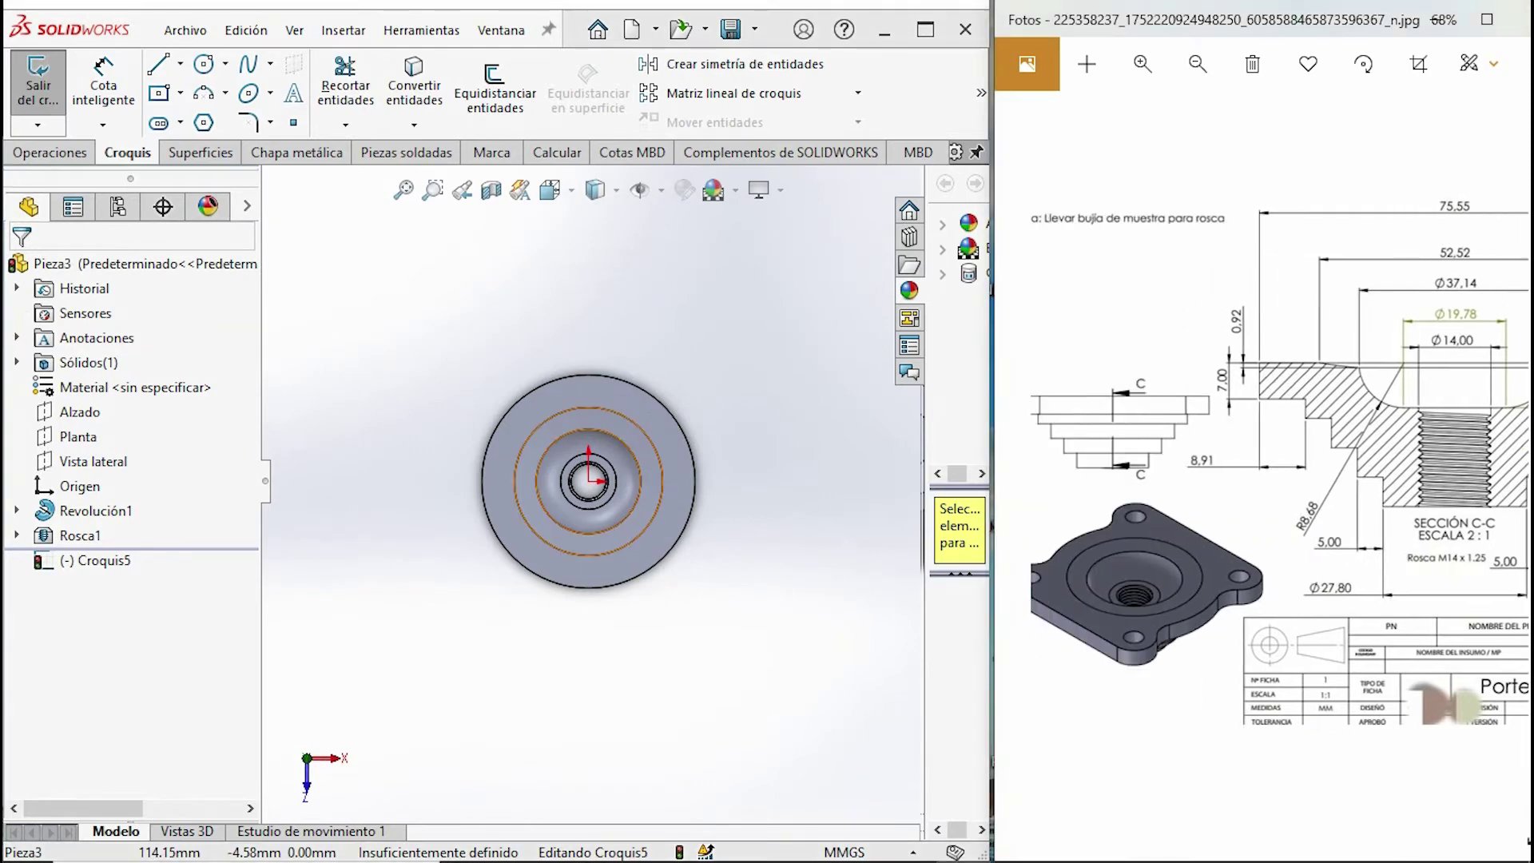
pyautogui.click(159, 92)
pyautogui.click(588, 481)
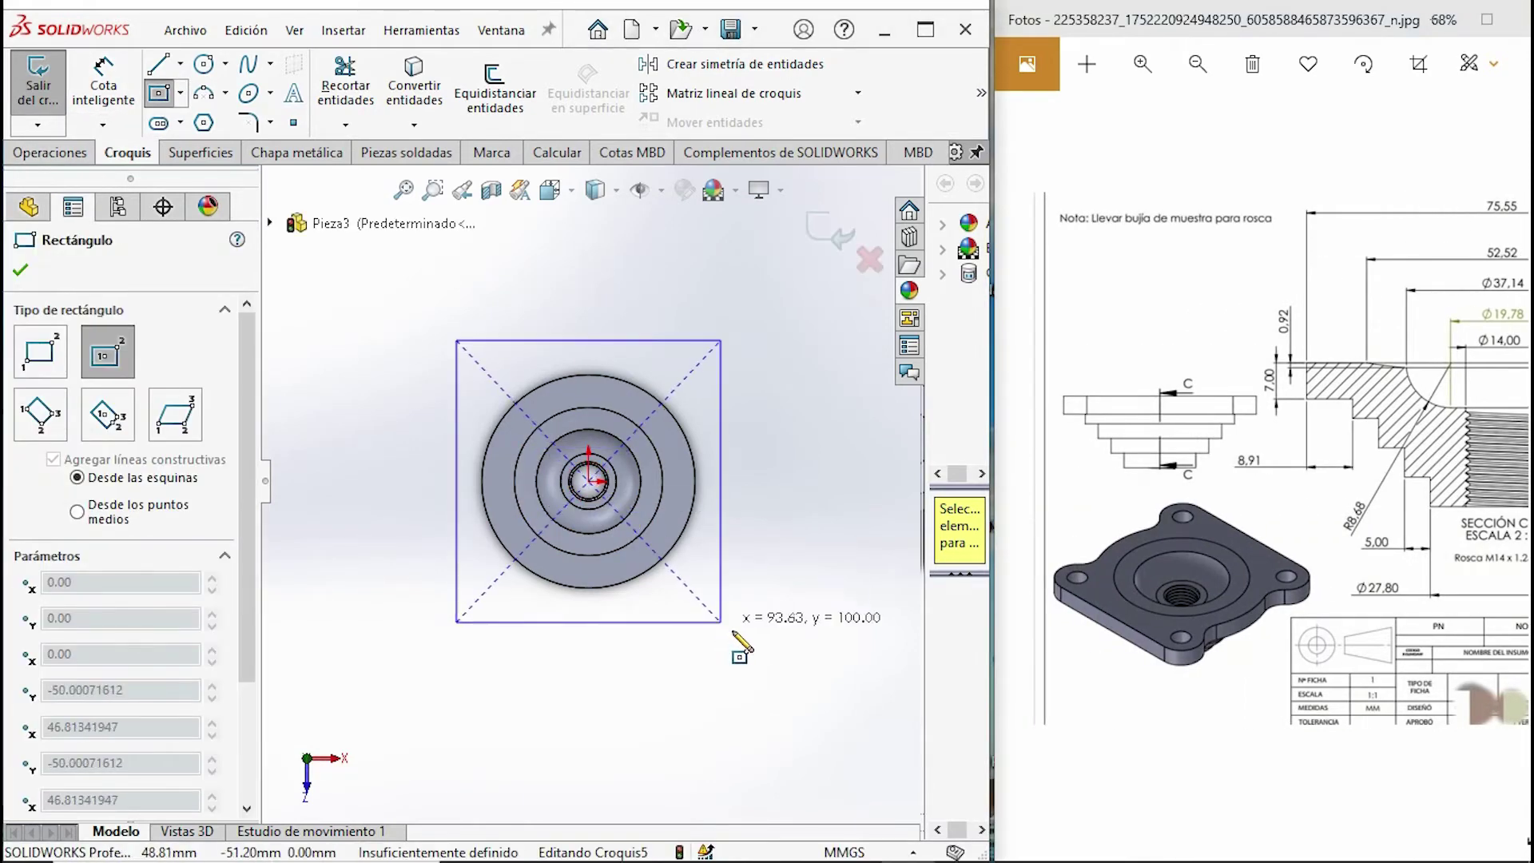
pyautogui.click(754, 617)
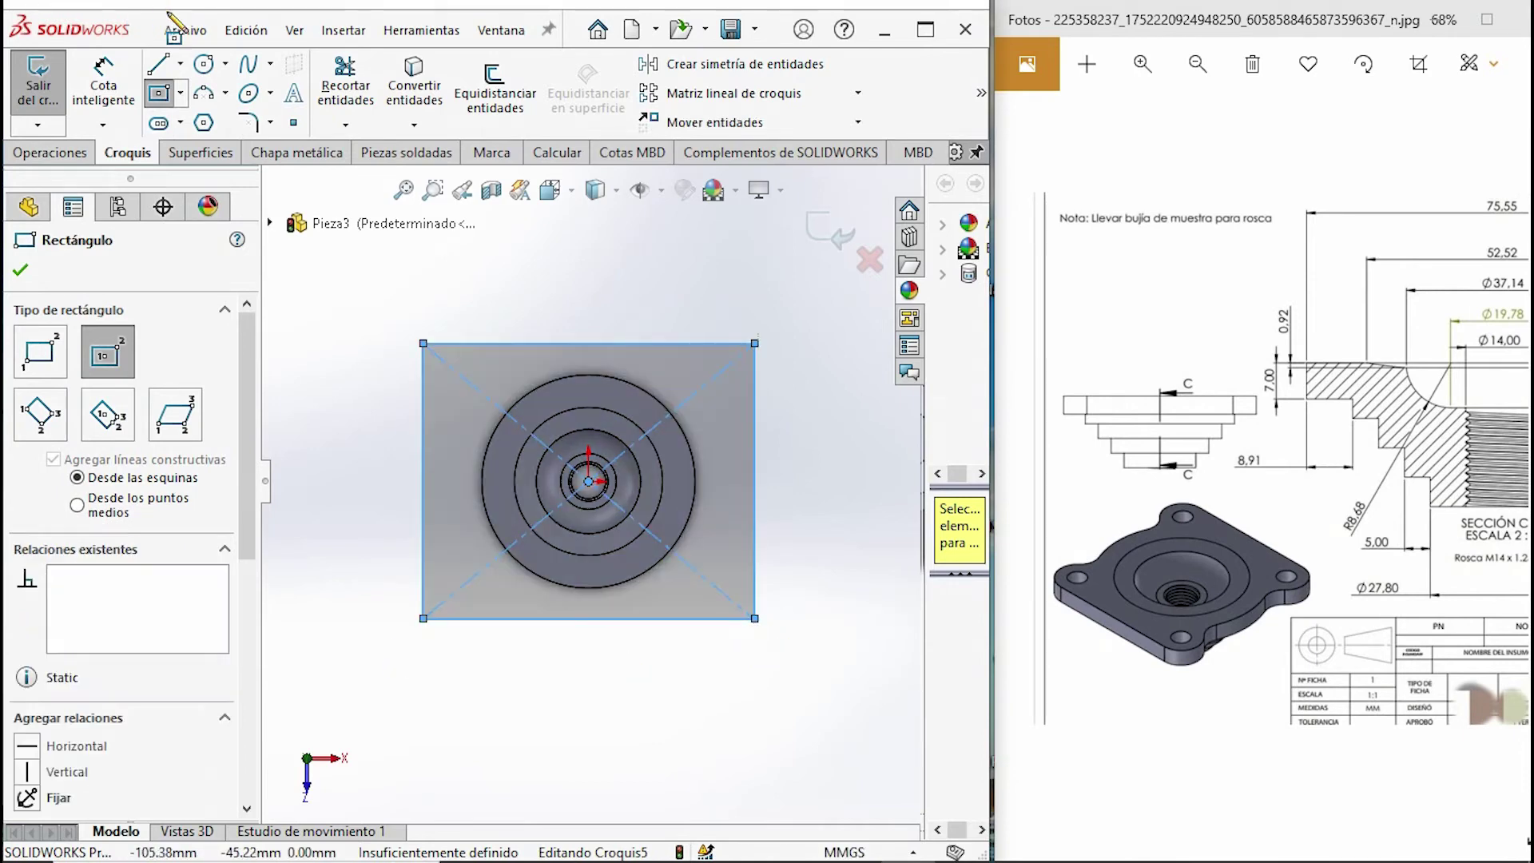
pyautogui.click(204, 64)
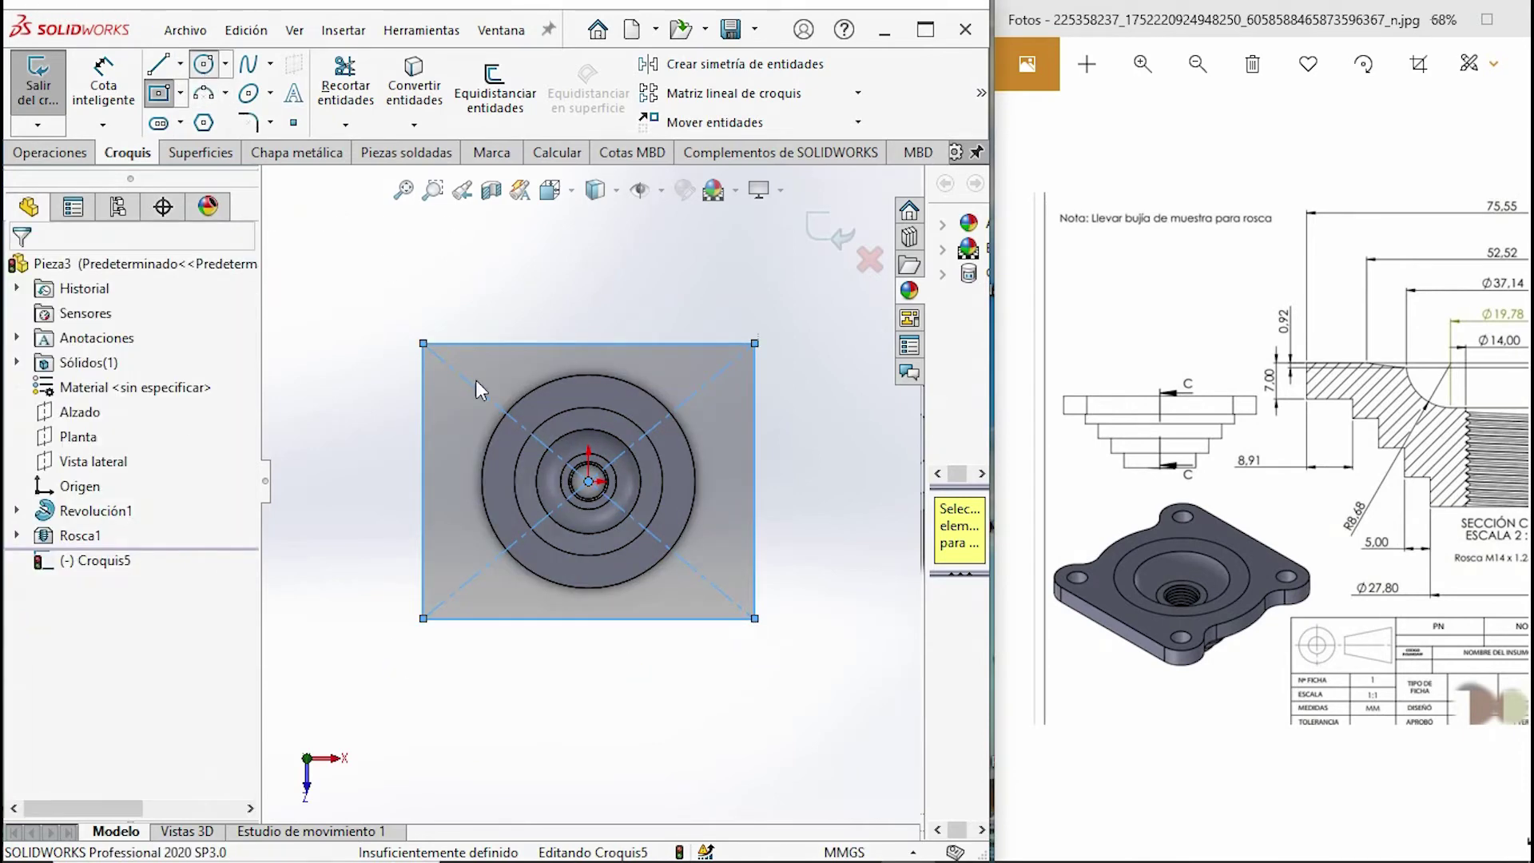
pyautogui.click(589, 481)
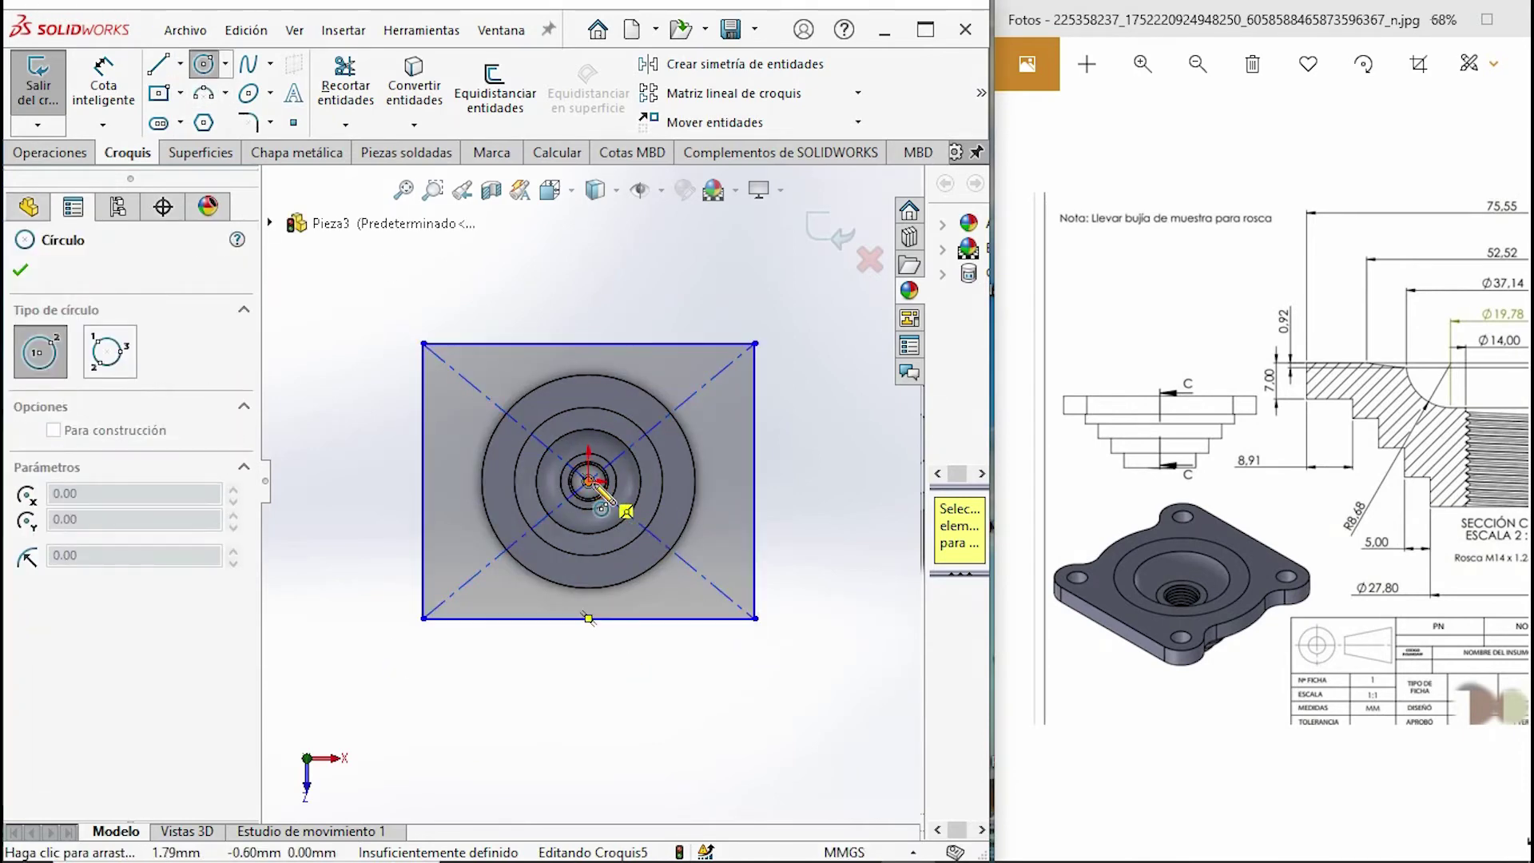
pyautogui.click(405, 492)
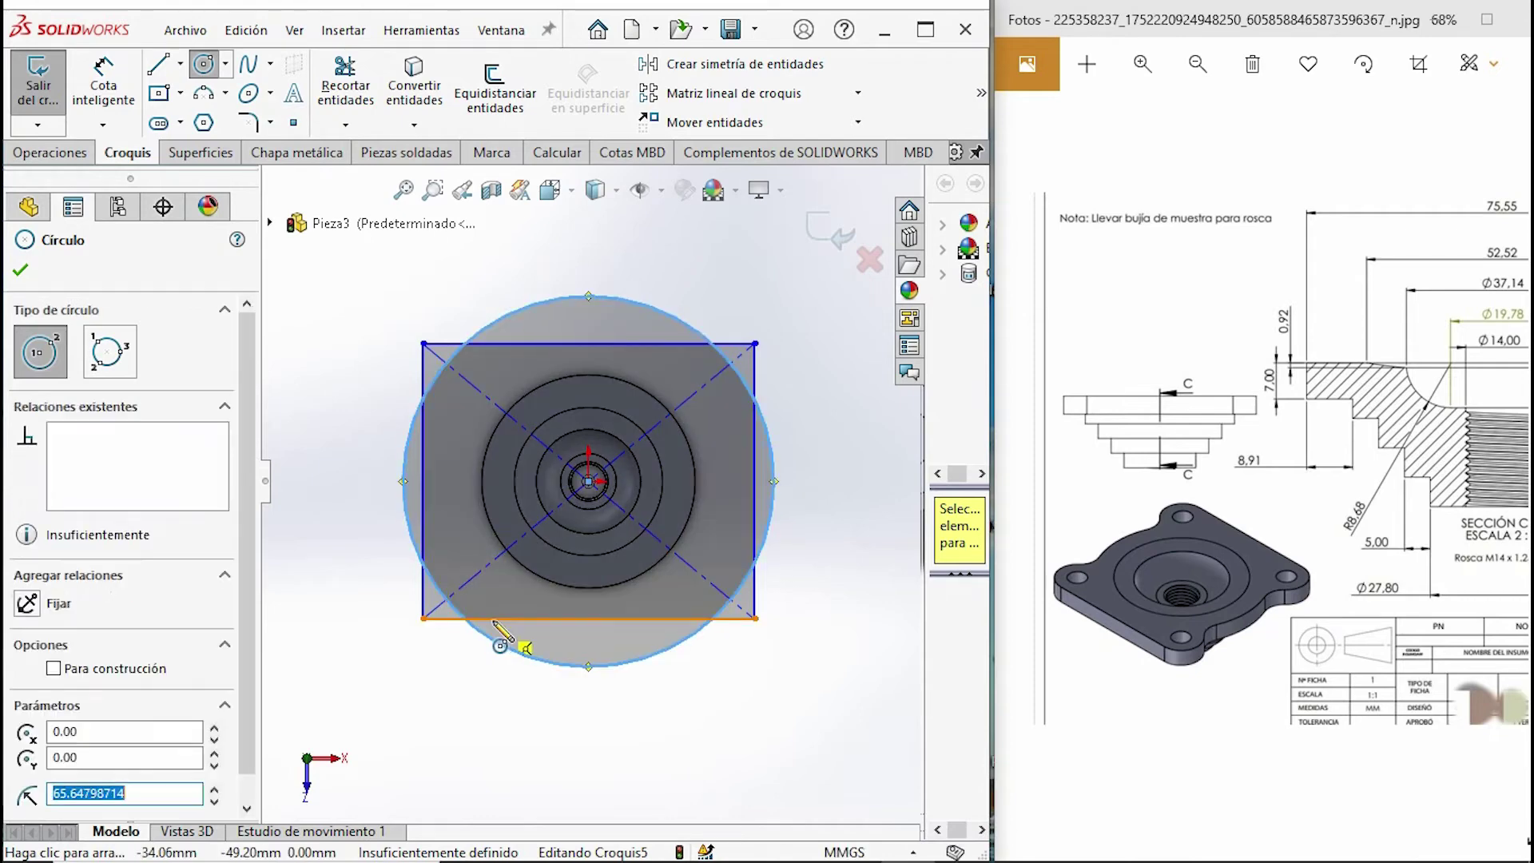
# - Start a sketch fillet on the square's top-left corner
pyautogui.click(55, 153)
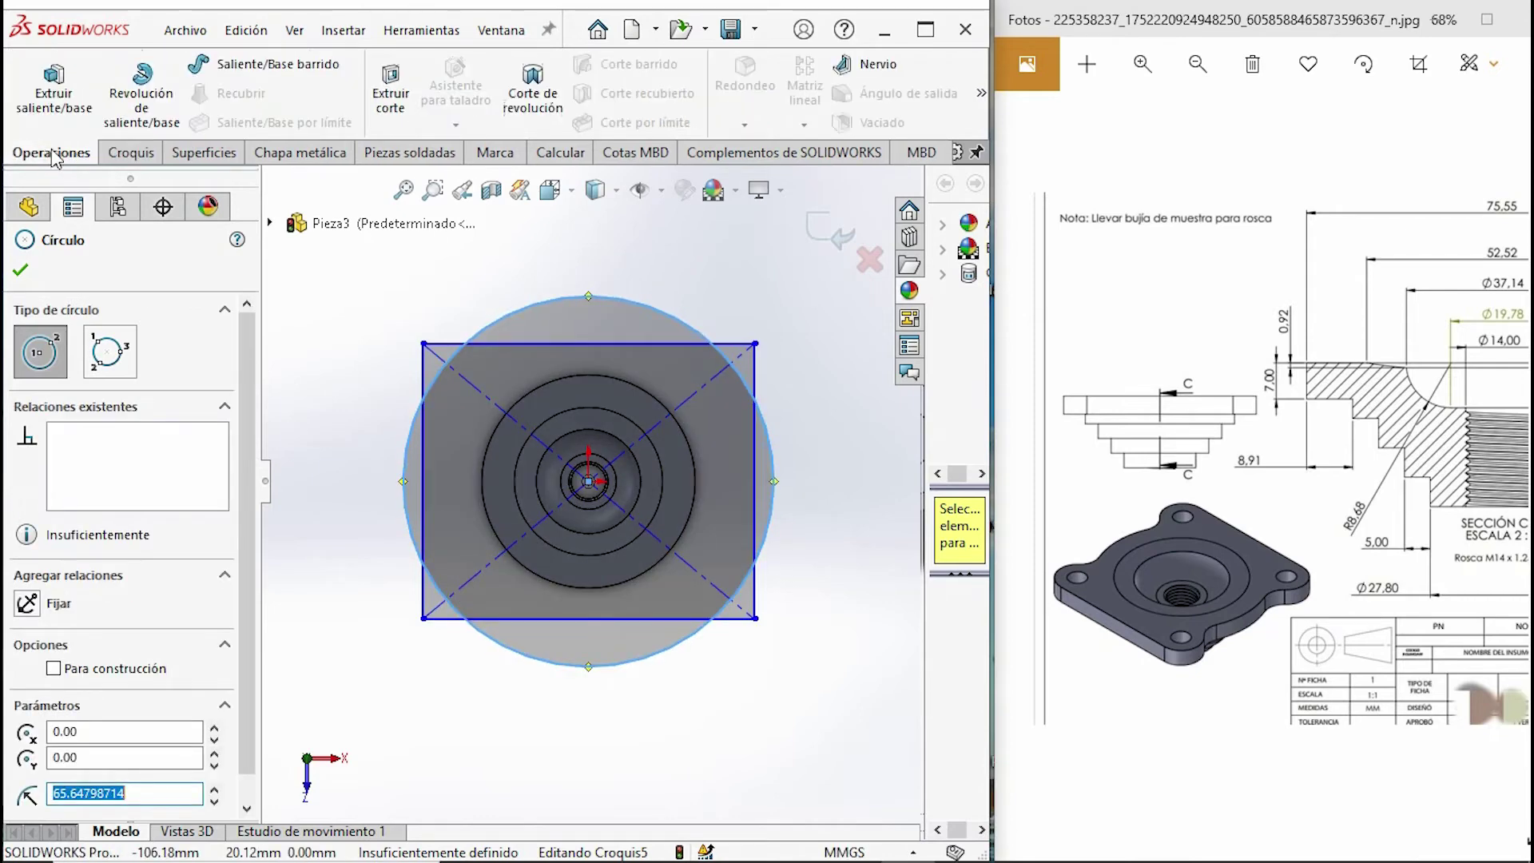
pyautogui.click(134, 152)
pyautogui.click(247, 123)
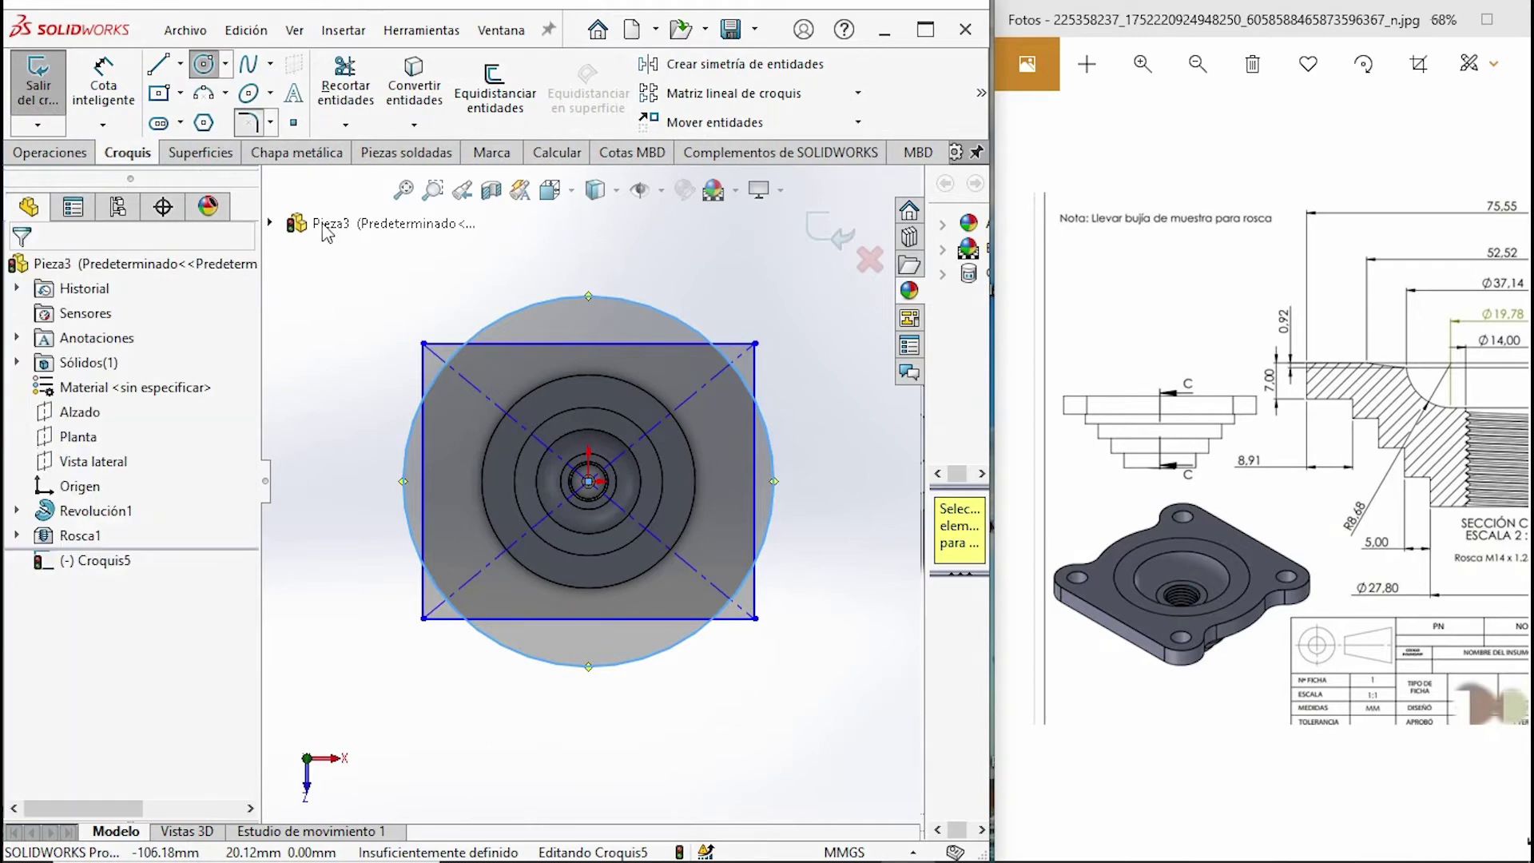
pyautogui.click(423, 345)
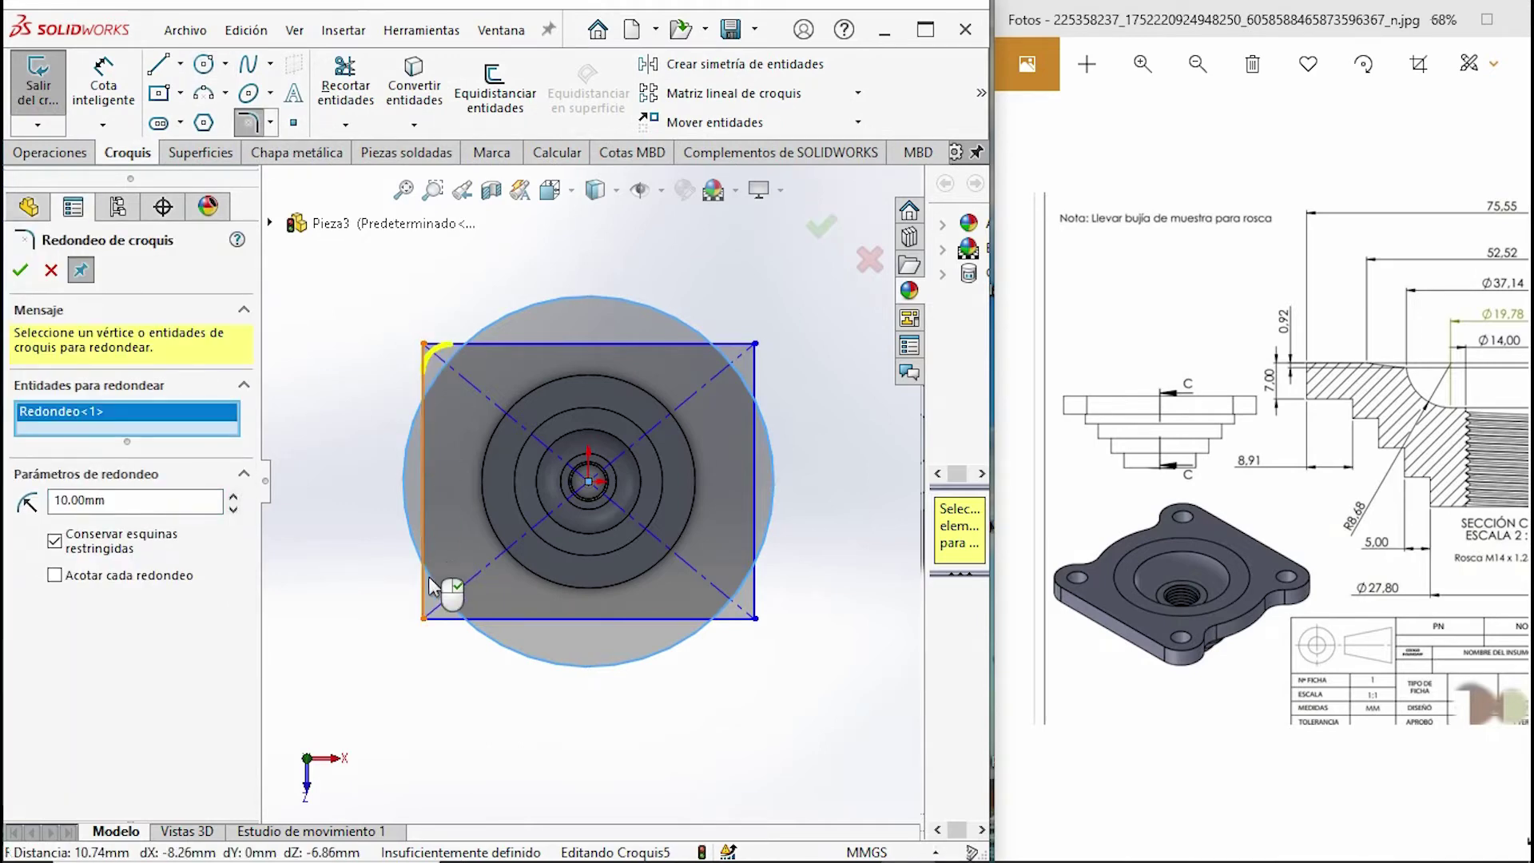
# - Fillet the remaining three square corners, all at radius 18 mm
pyautogui.click(424, 617)
pyautogui.click(755, 617)
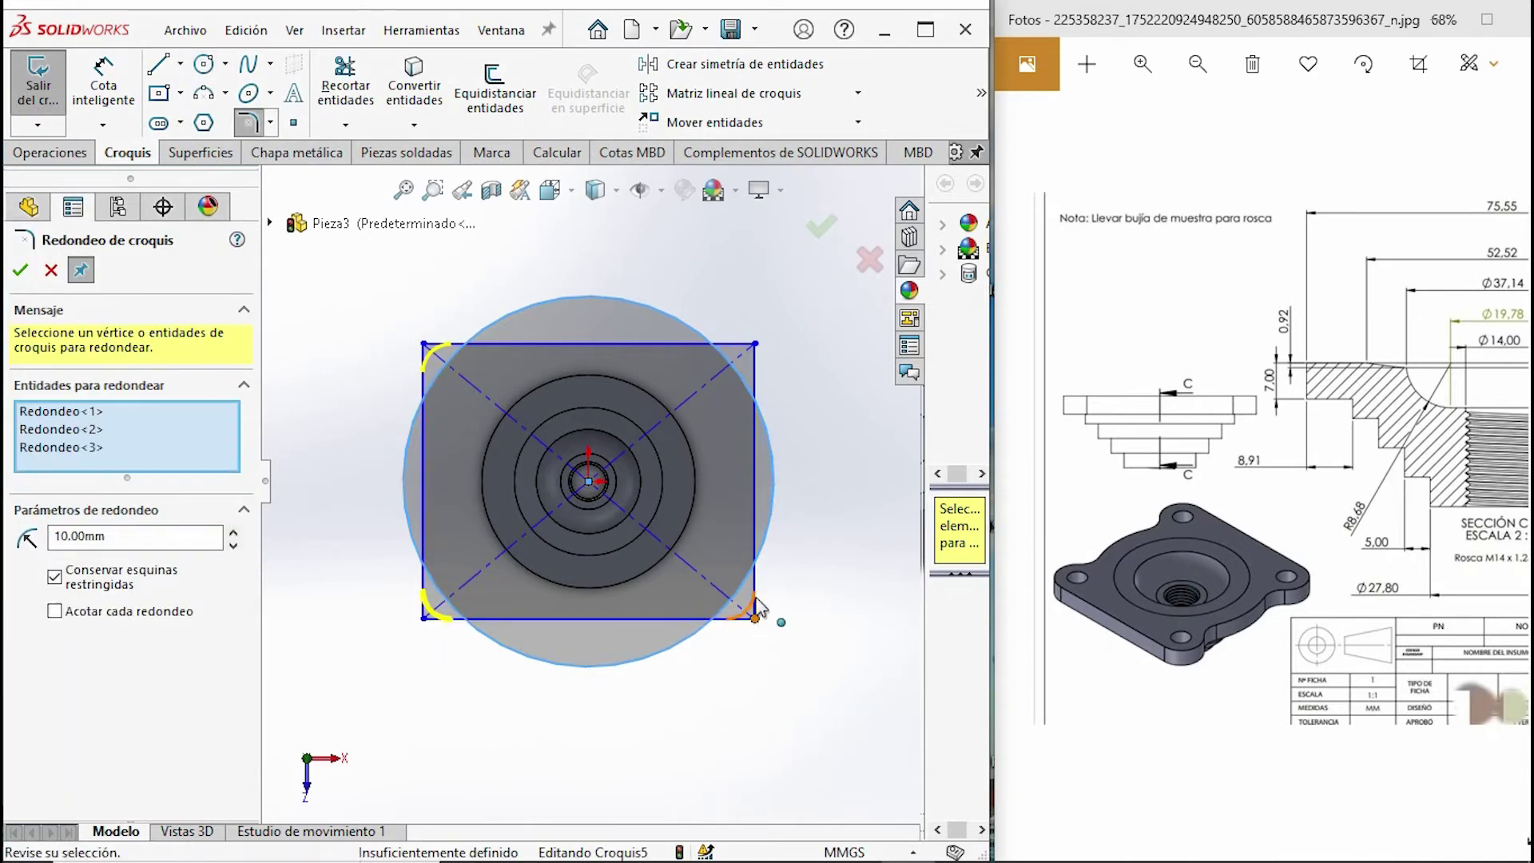
pyautogui.click(755, 344)
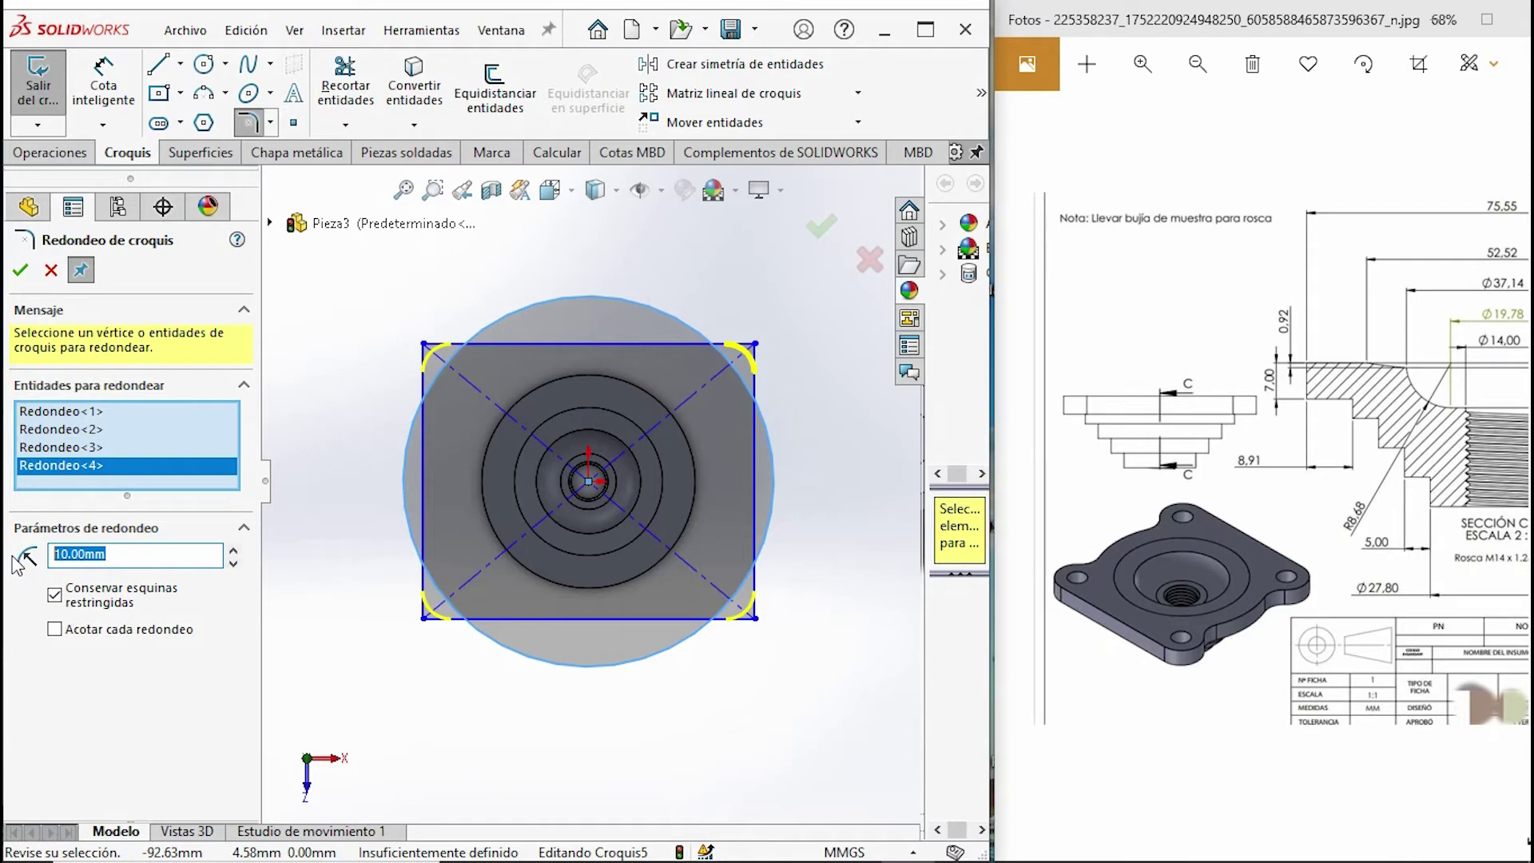
pyautogui.write('18')
pyautogui.press('Return')
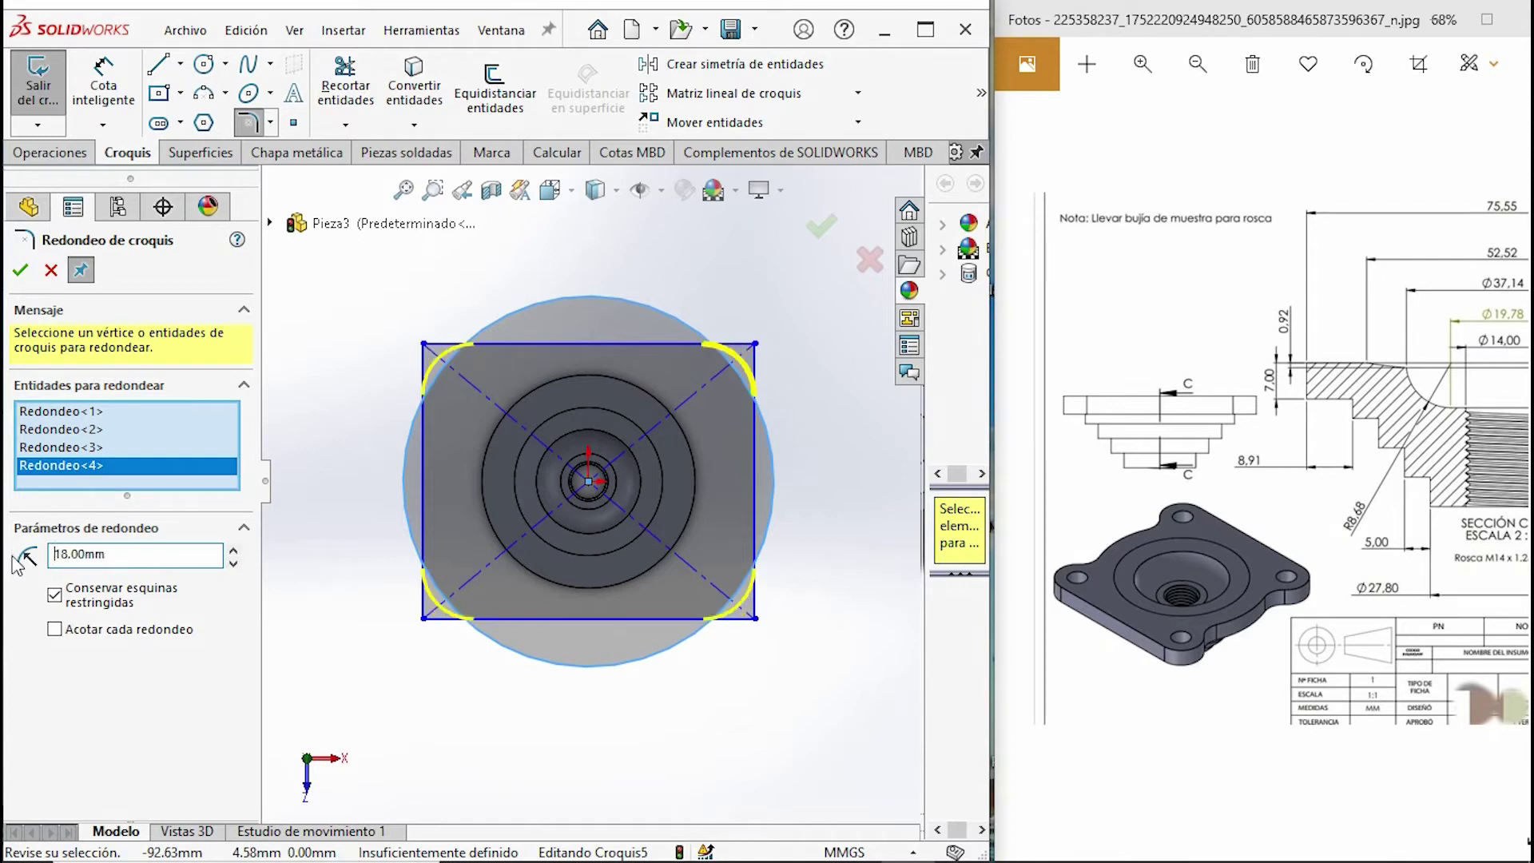
pyautogui.click(24, 272)
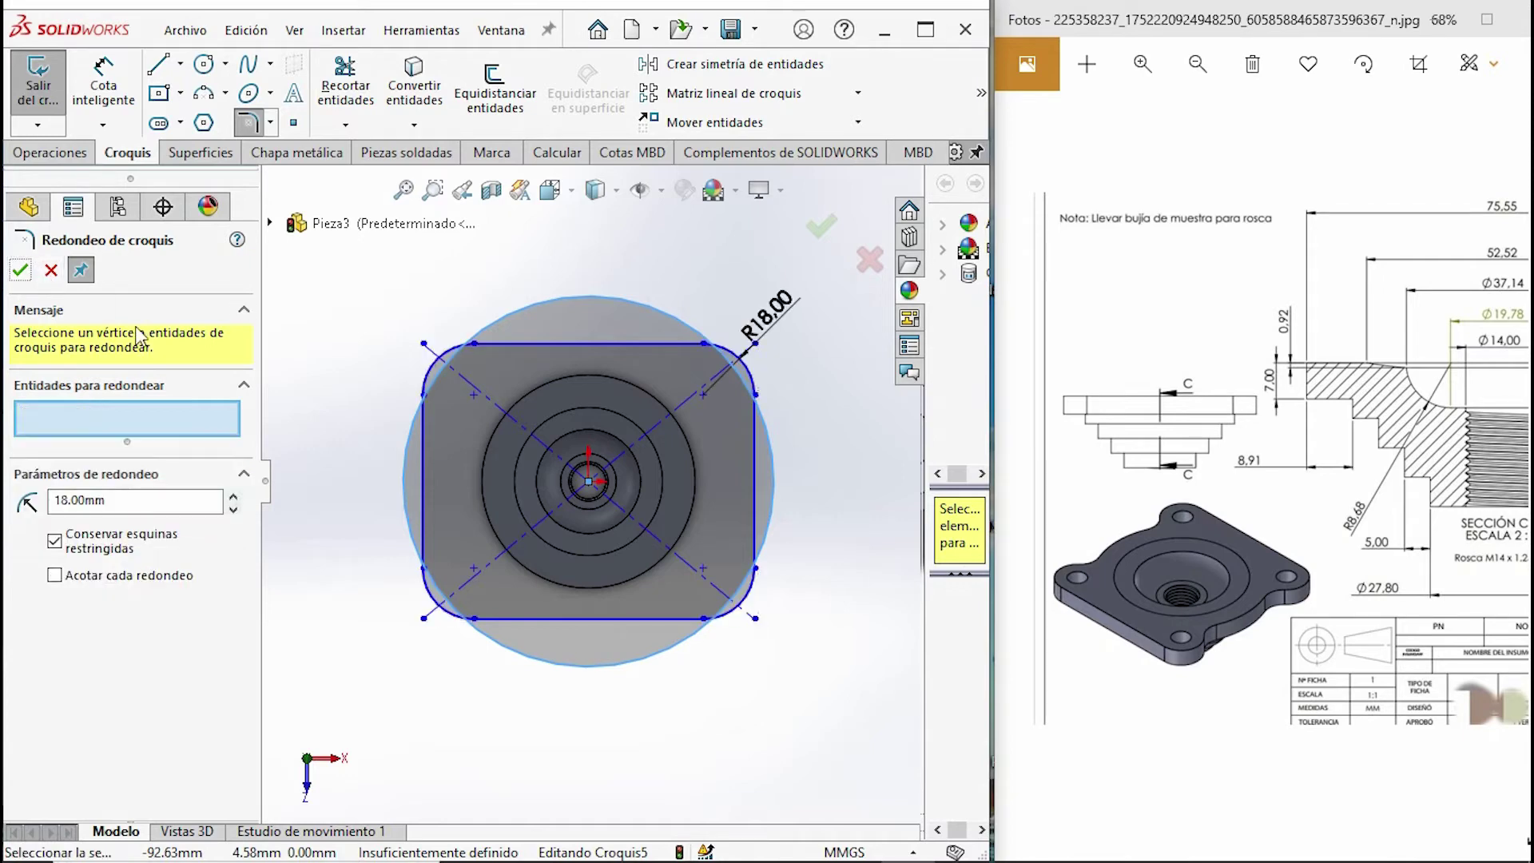
# - Trim the circle's upper and lower arcs and the square's side lines into an arched outline
pyautogui.click(345, 80)
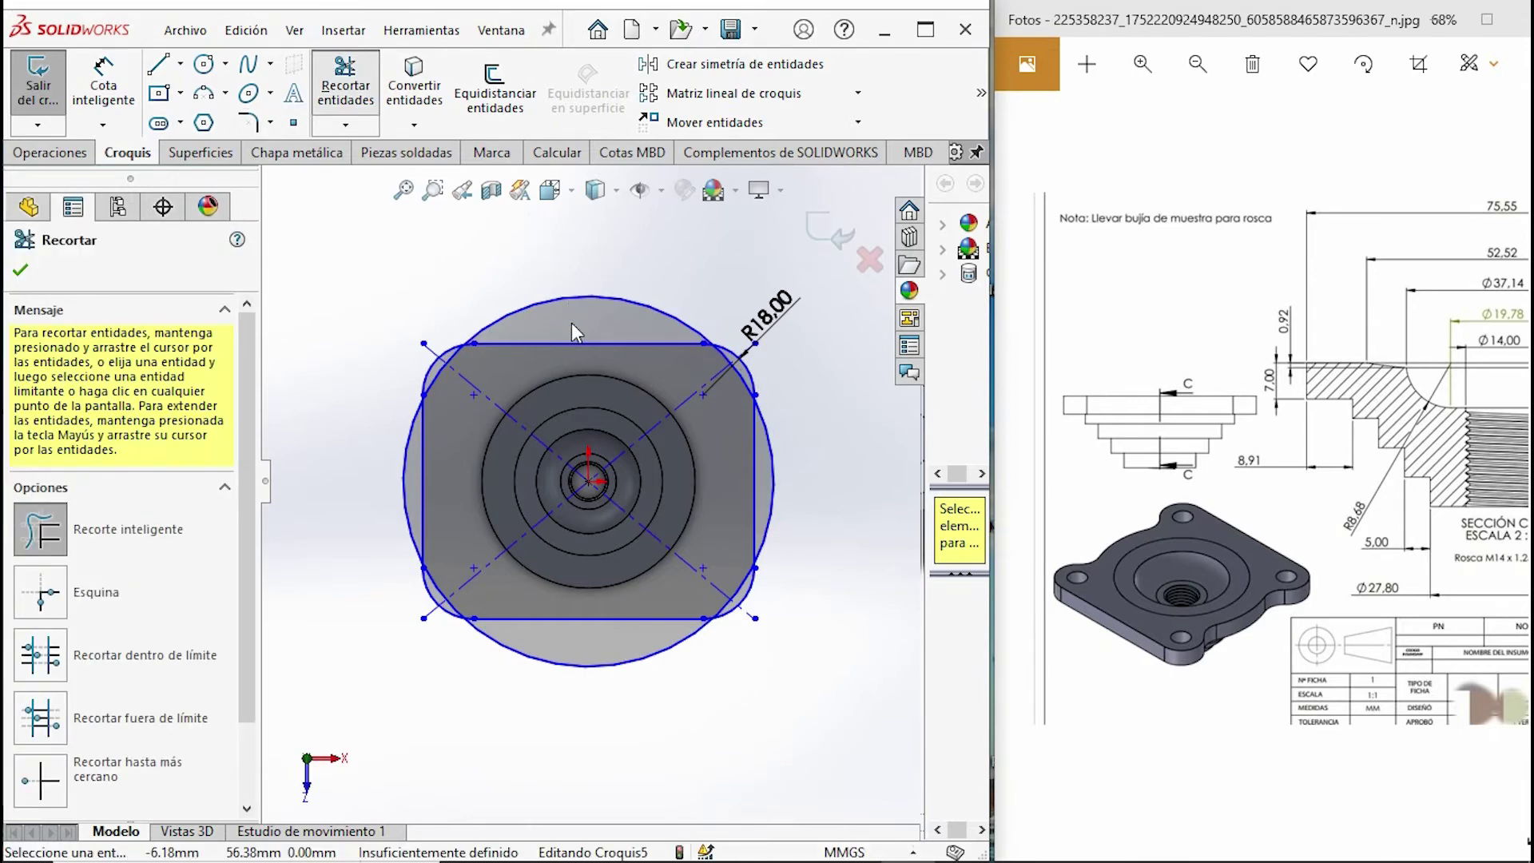
pyautogui.moveTo(572, 322); pyautogui.dragTo(543, 252)
pyautogui.moveTo(605, 678); pyautogui.dragTo(582, 671)
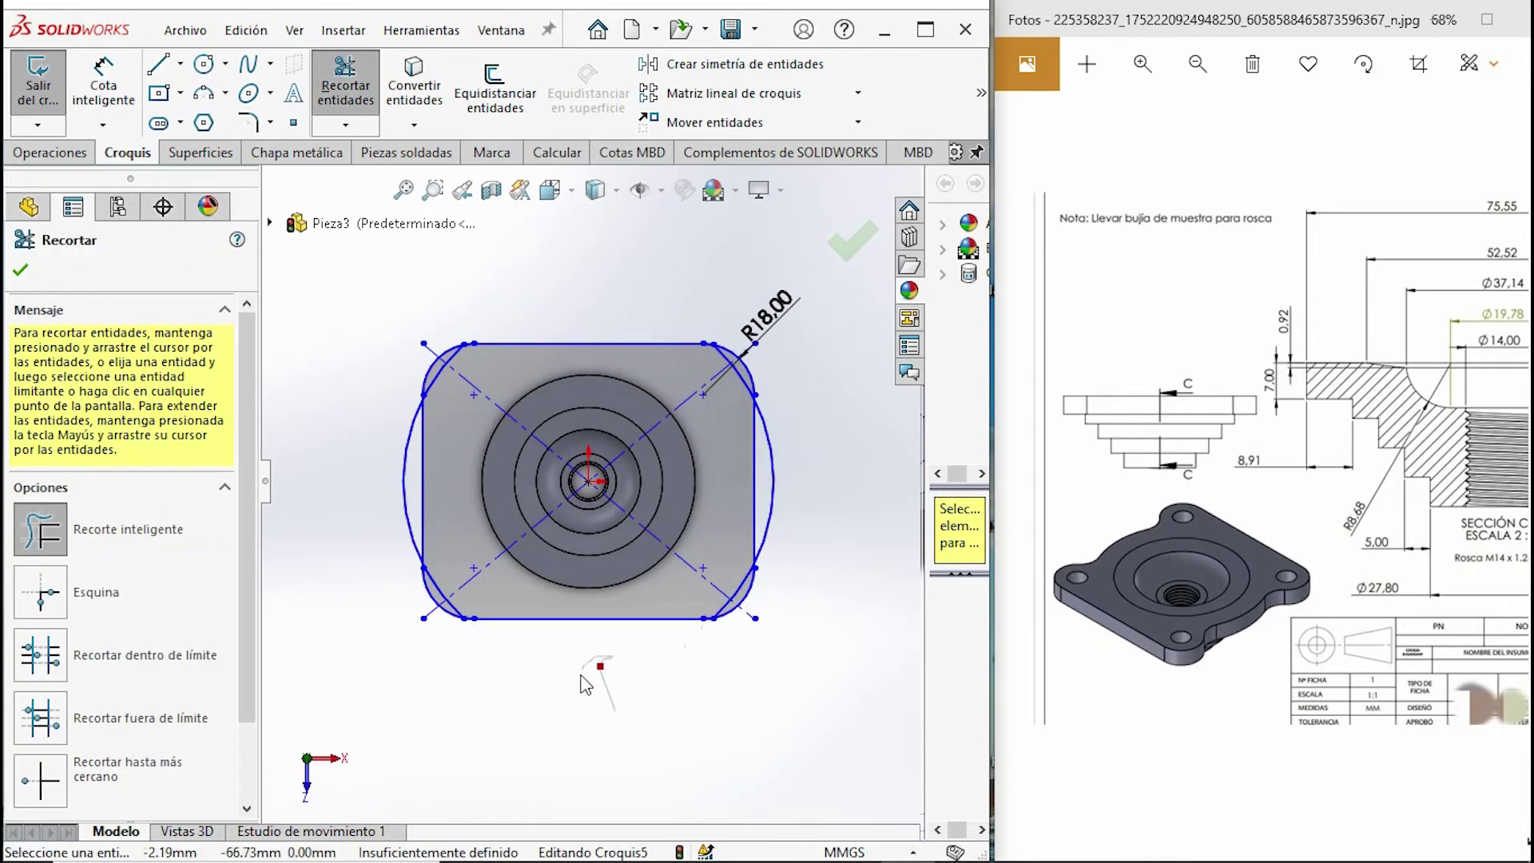
pyautogui.scroll(-5, 519, 663)
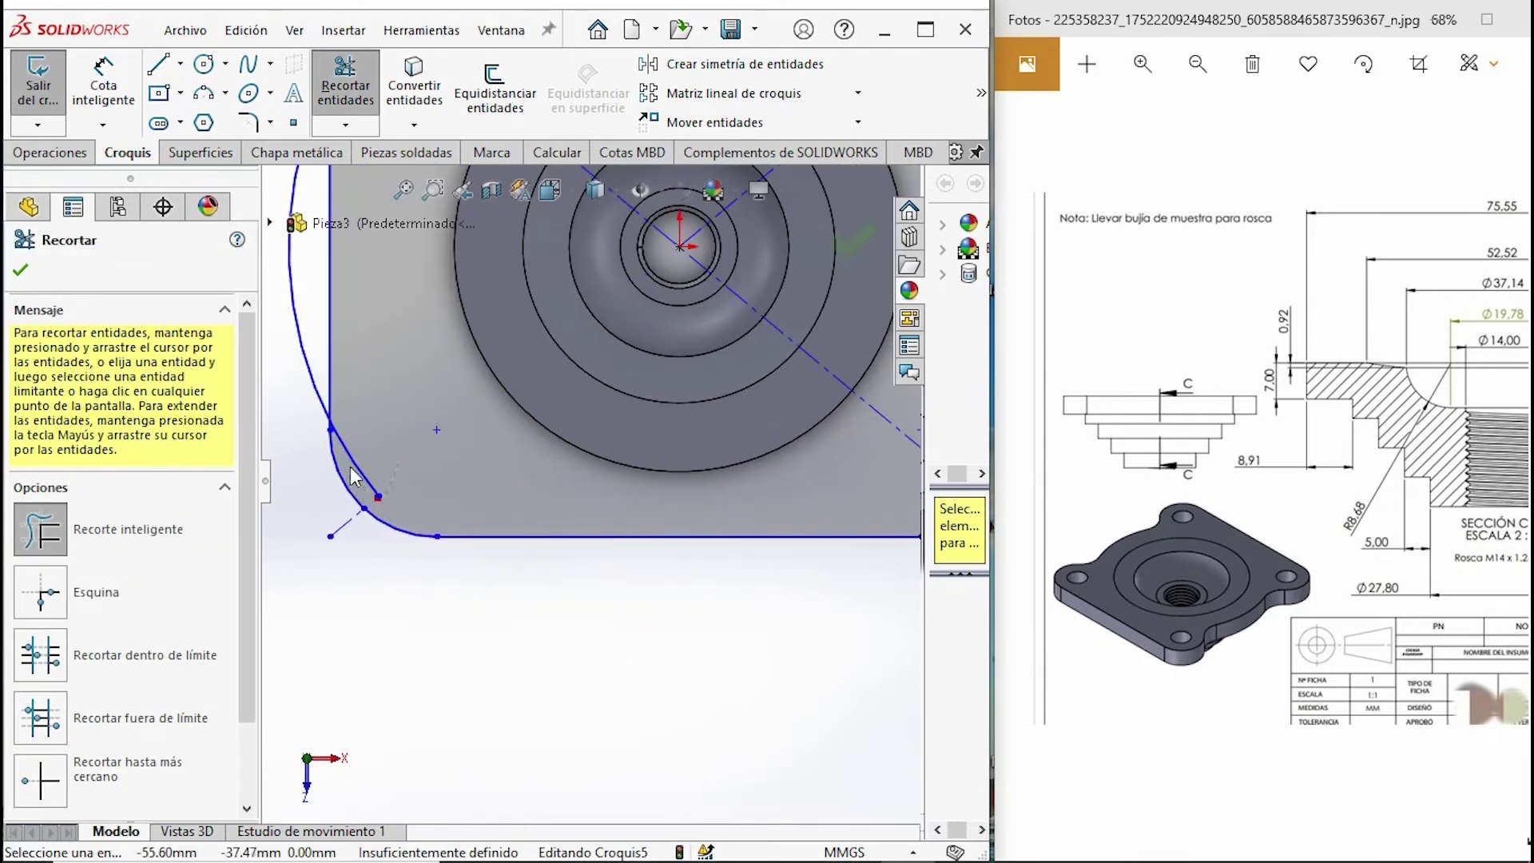
pyautogui.scroll(2, 399, 484)
pyautogui.scroll(2, 409, 472)
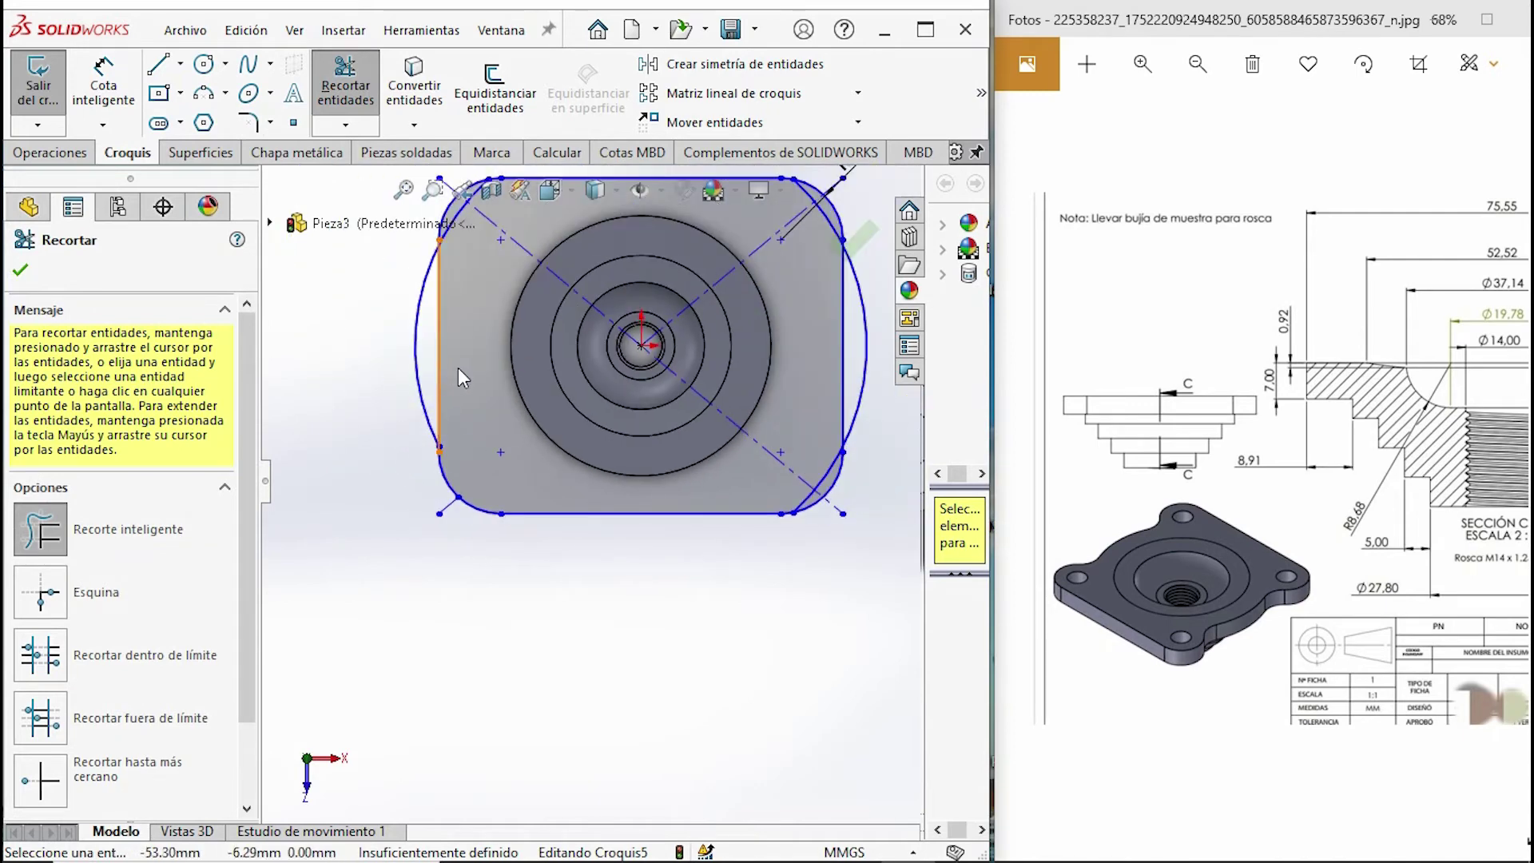
pyautogui.moveTo(438, 364); pyautogui.dragTo(431, 366)
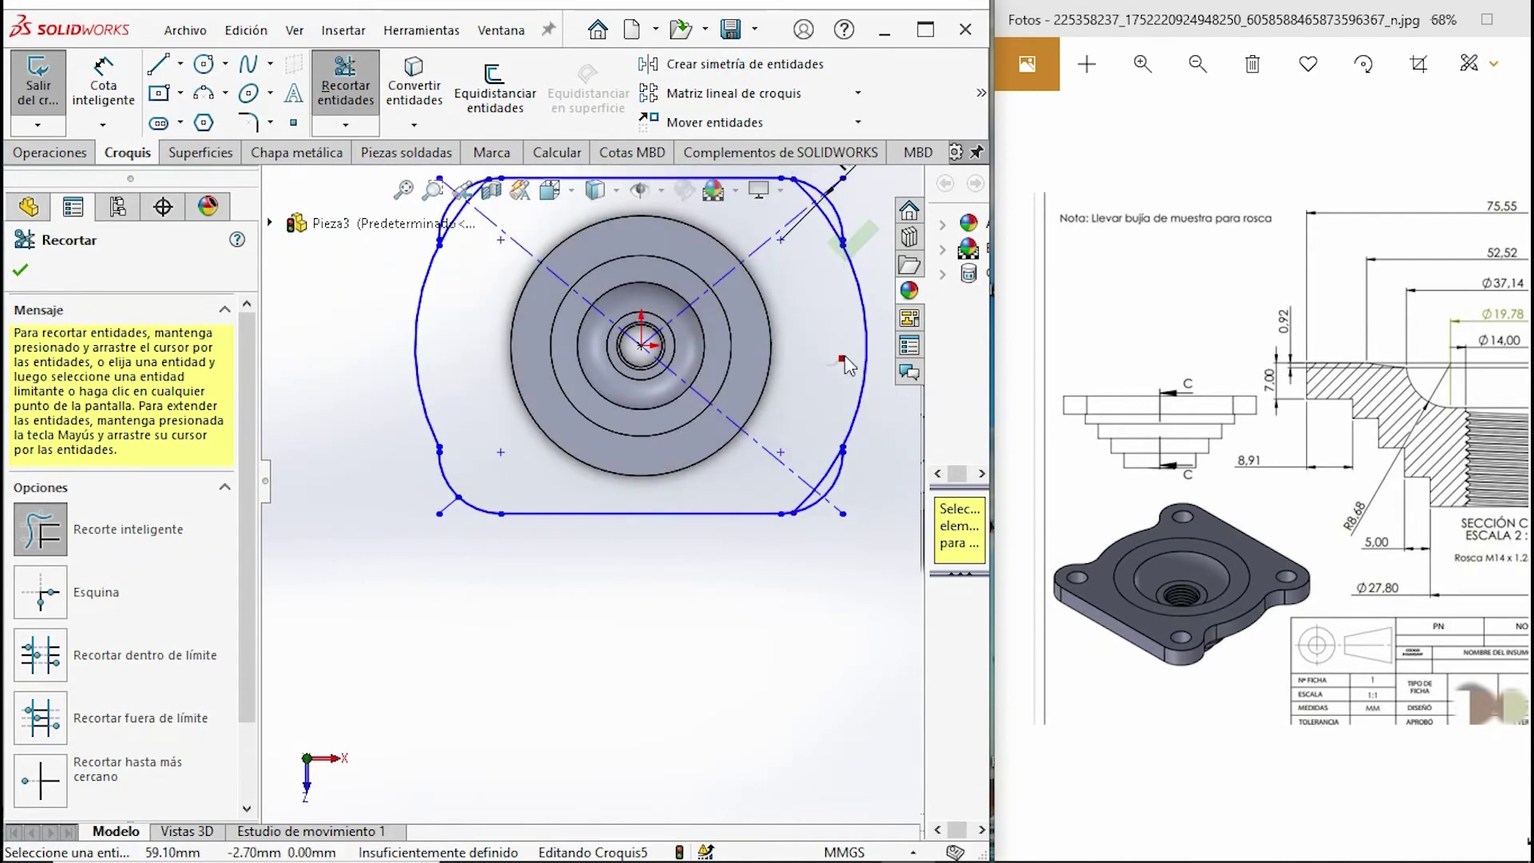
pyautogui.scroll(-3, 809, 487)
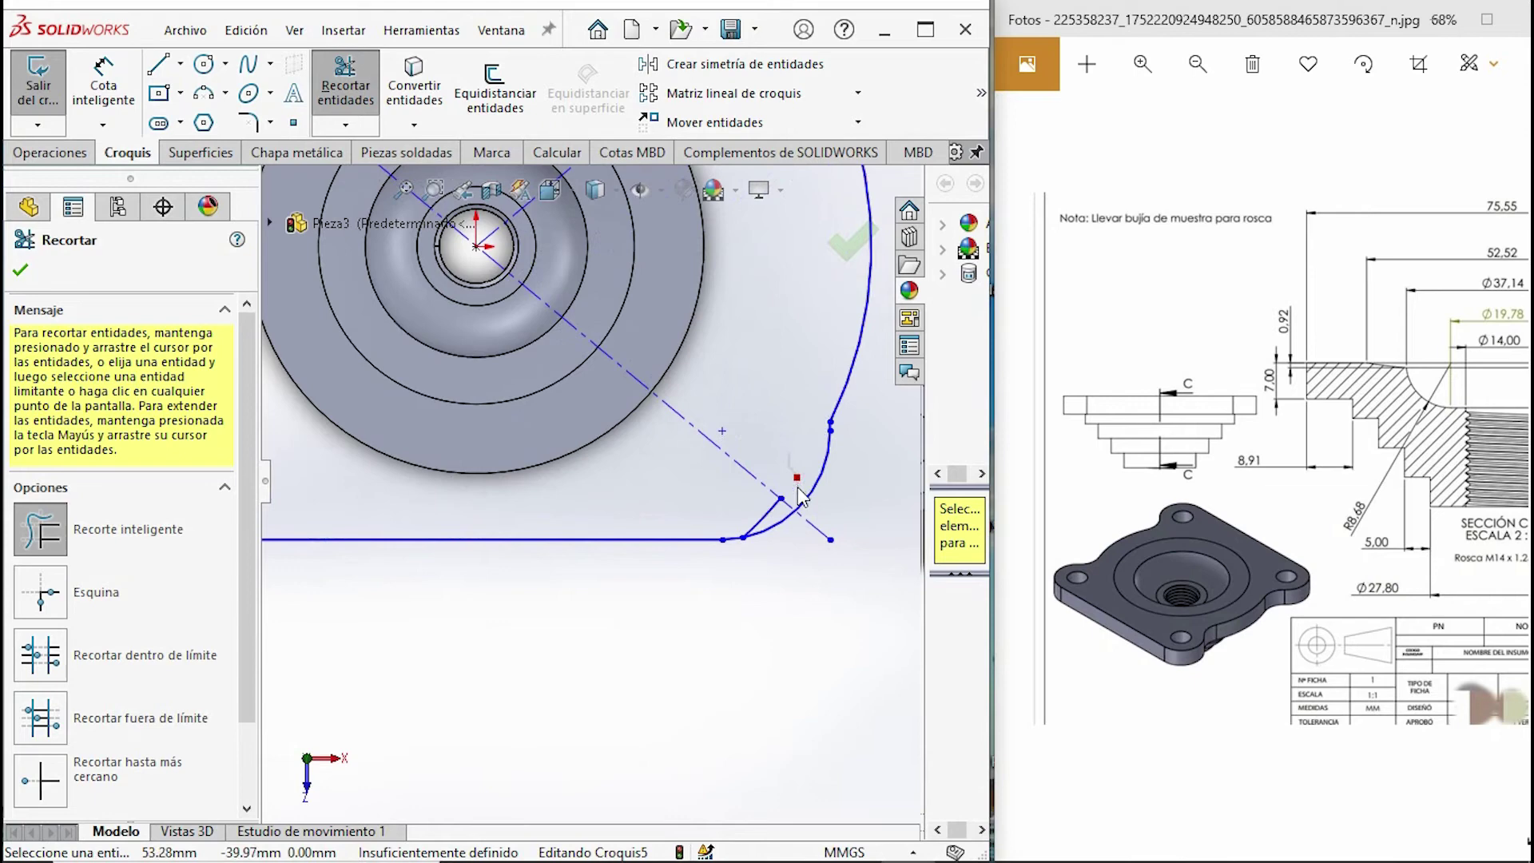
pyautogui.scroll(3, 774, 500)
pyautogui.scroll(-2, 767, 459)
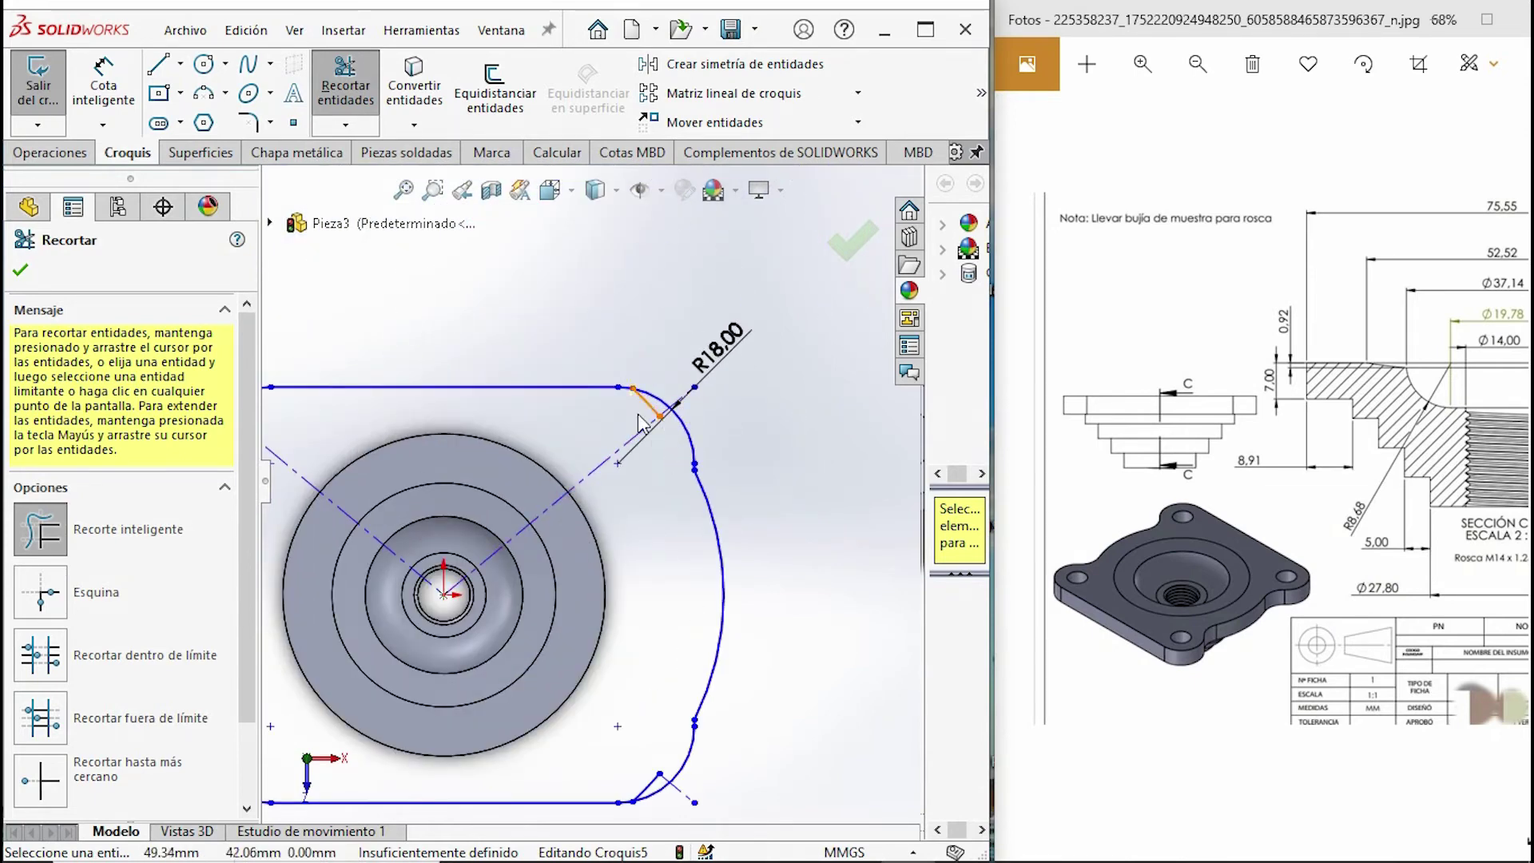
pyautogui.scroll(3, 481, 462)
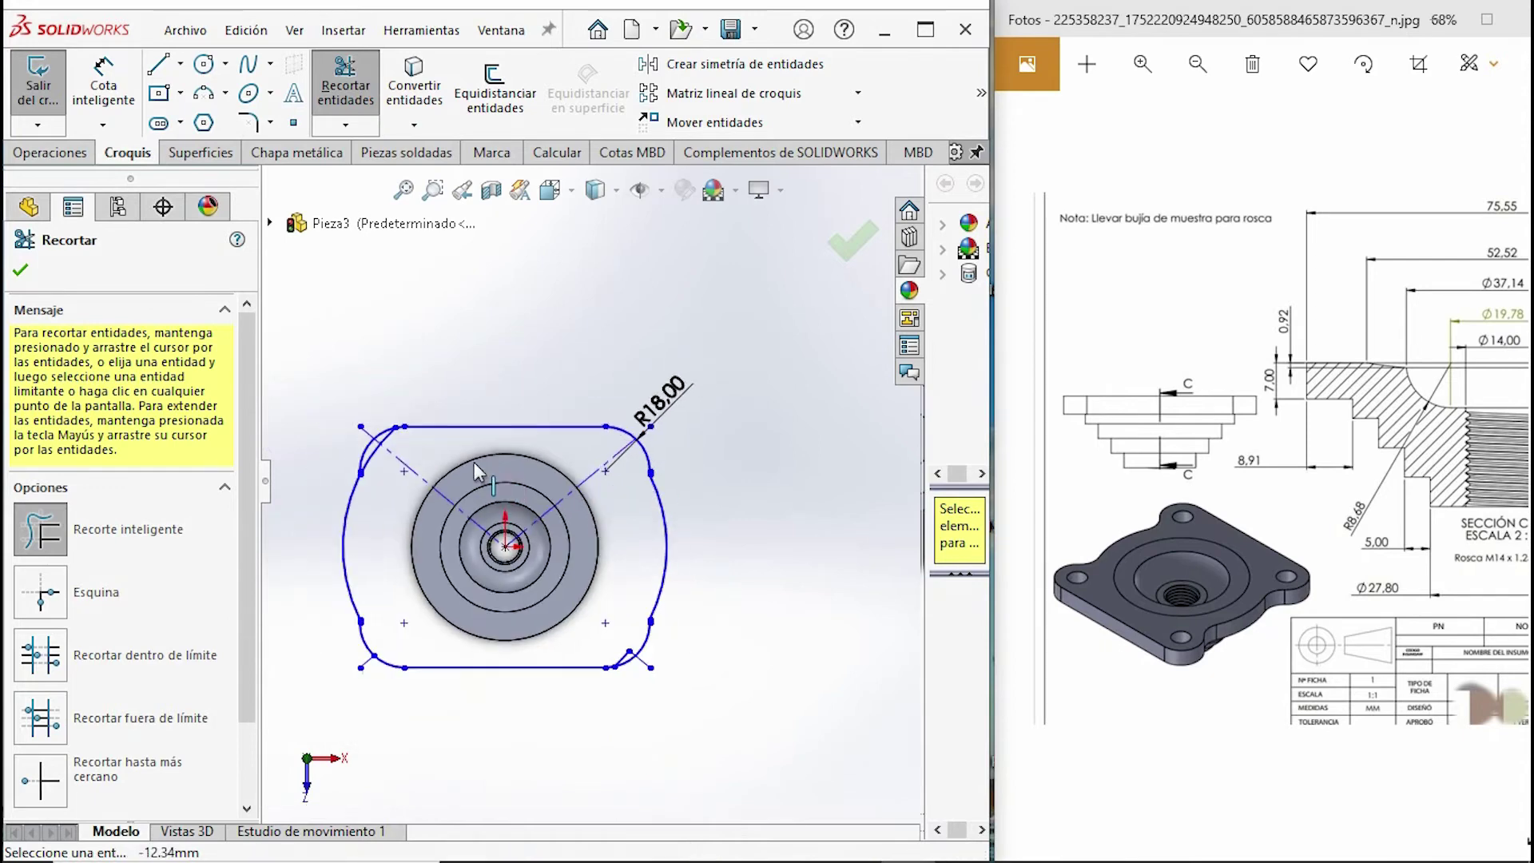
pyautogui.scroll(-3, 481, 462)
pyautogui.scroll(2, 422, 453)
pyautogui.scroll(2, 388, 474)
pyautogui.scroll(3, 515, 504)
pyautogui.moveTo(564, 527)
pyautogui.mouseDown(button='middle')
pyautogui.moveTo(643, 393)
pyautogui.moveTo(639, 436)
pyautogui.mouseUp(button='middle')
pyautogui.click(49, 152)
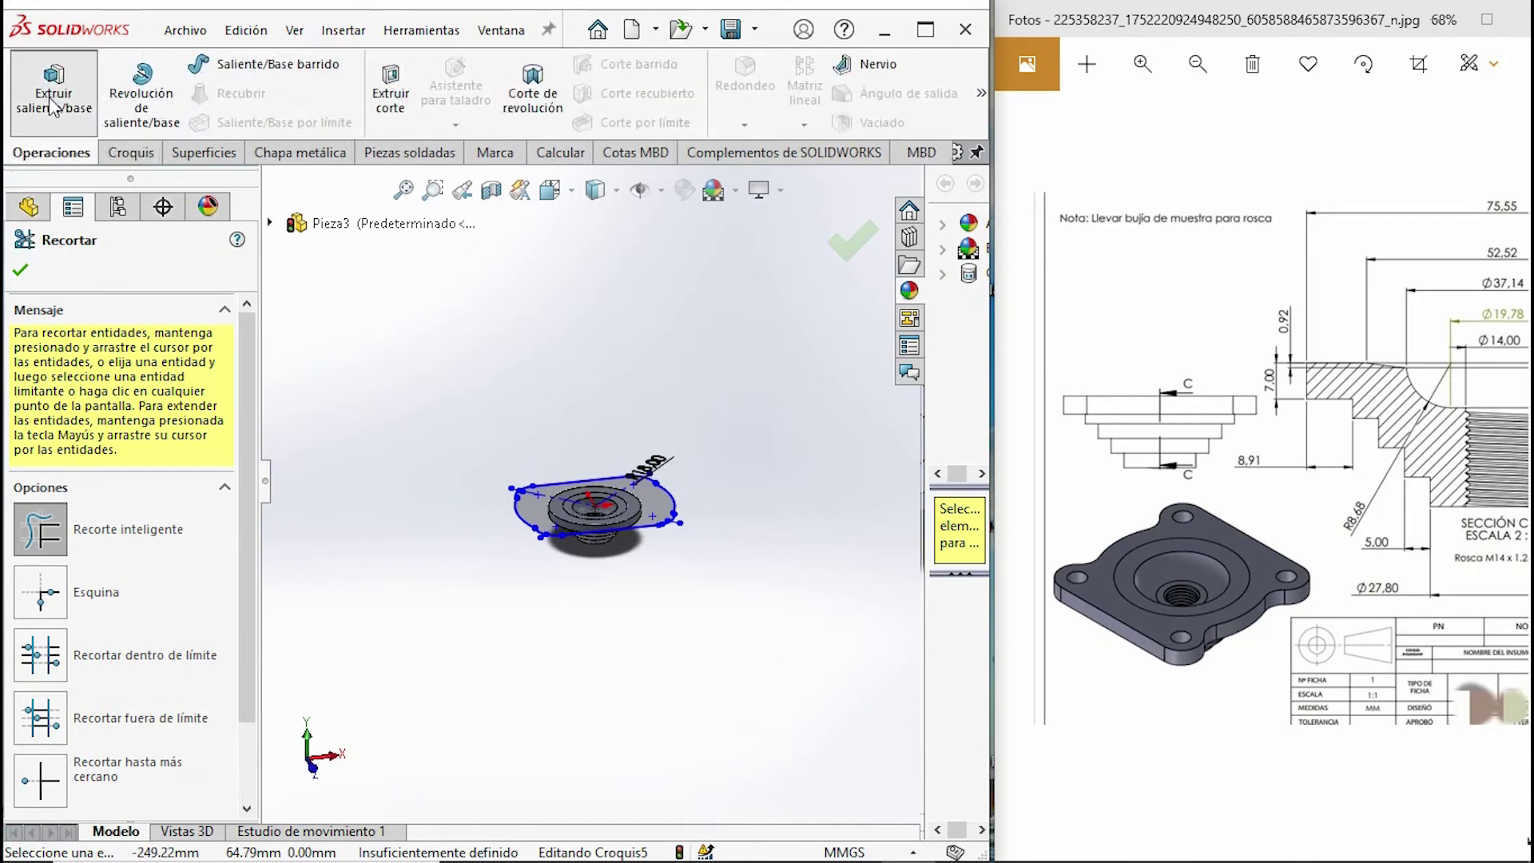
# - Abandon the first extrusion attempt and add an origin-centred circle at the part's outer edge
pyautogui.press('Escape')
pyautogui.scroll(-2, 566, 539)
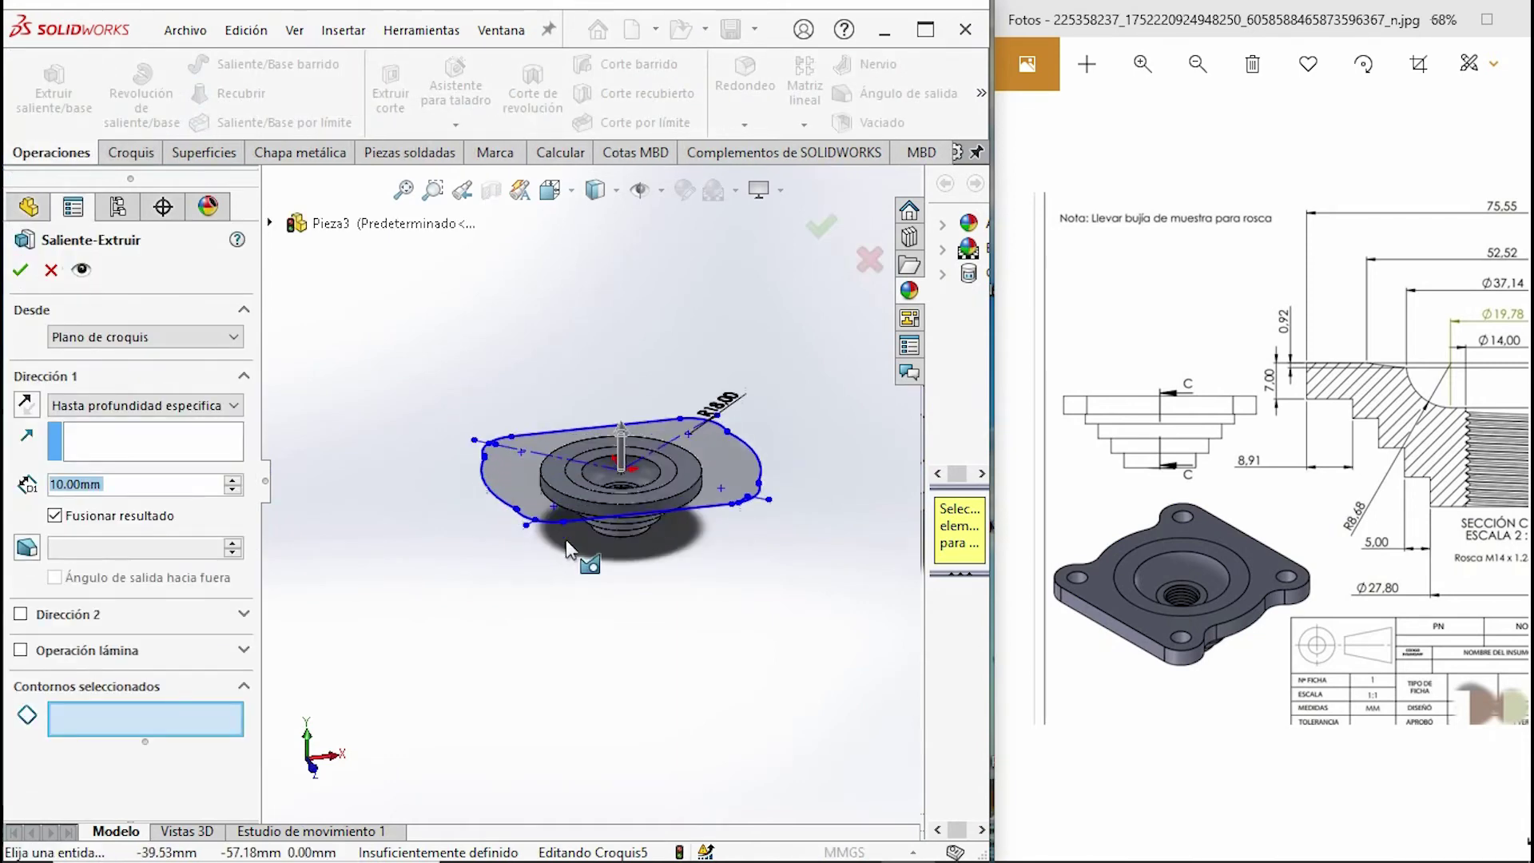
pyautogui.scroll(-3, 539, 491)
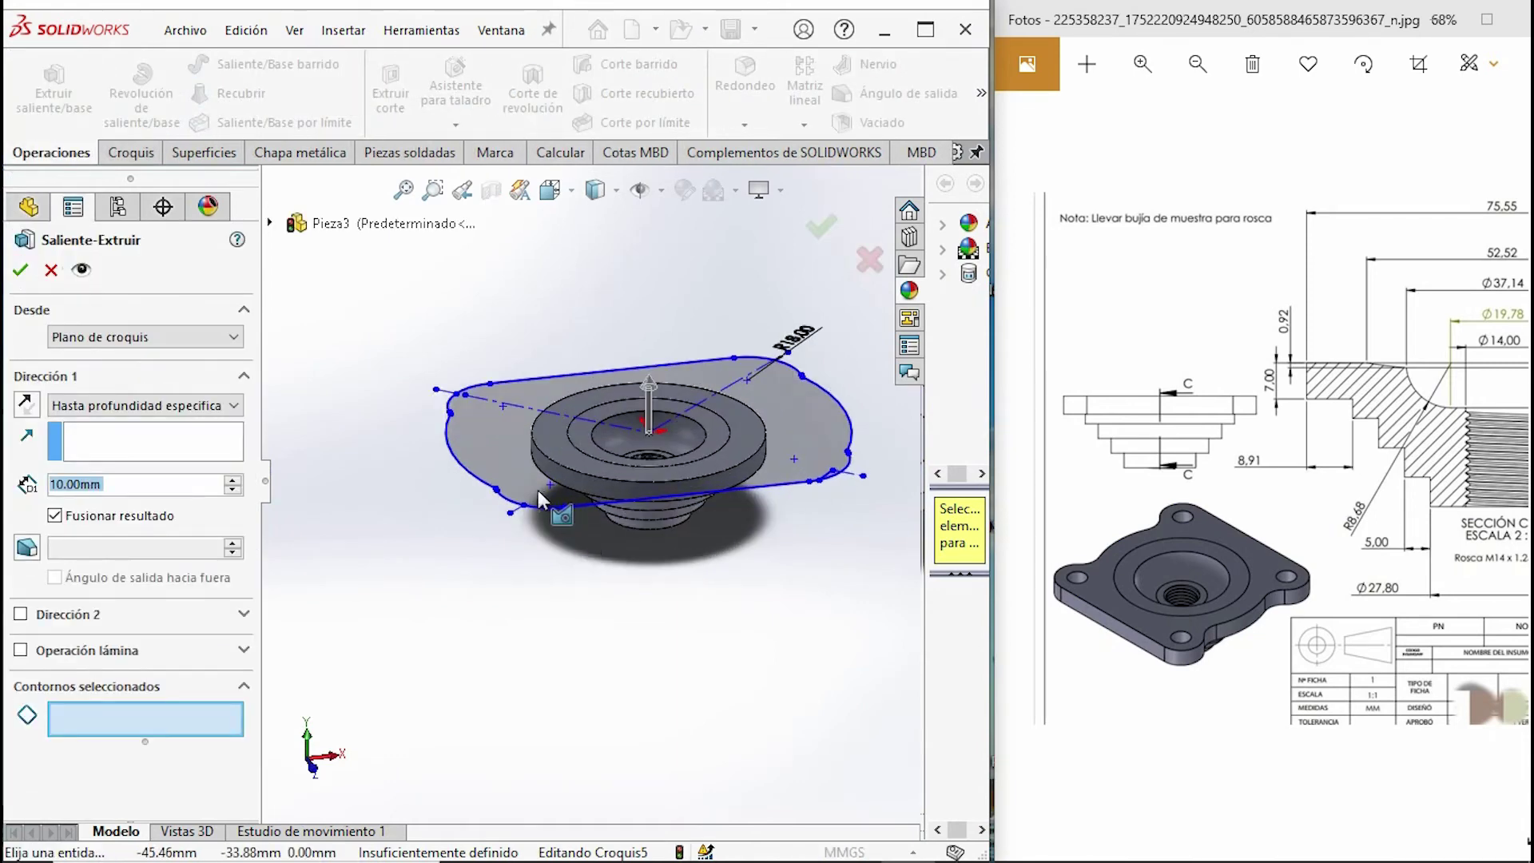
pyautogui.click(60, 275)
pyautogui.click(147, 156)
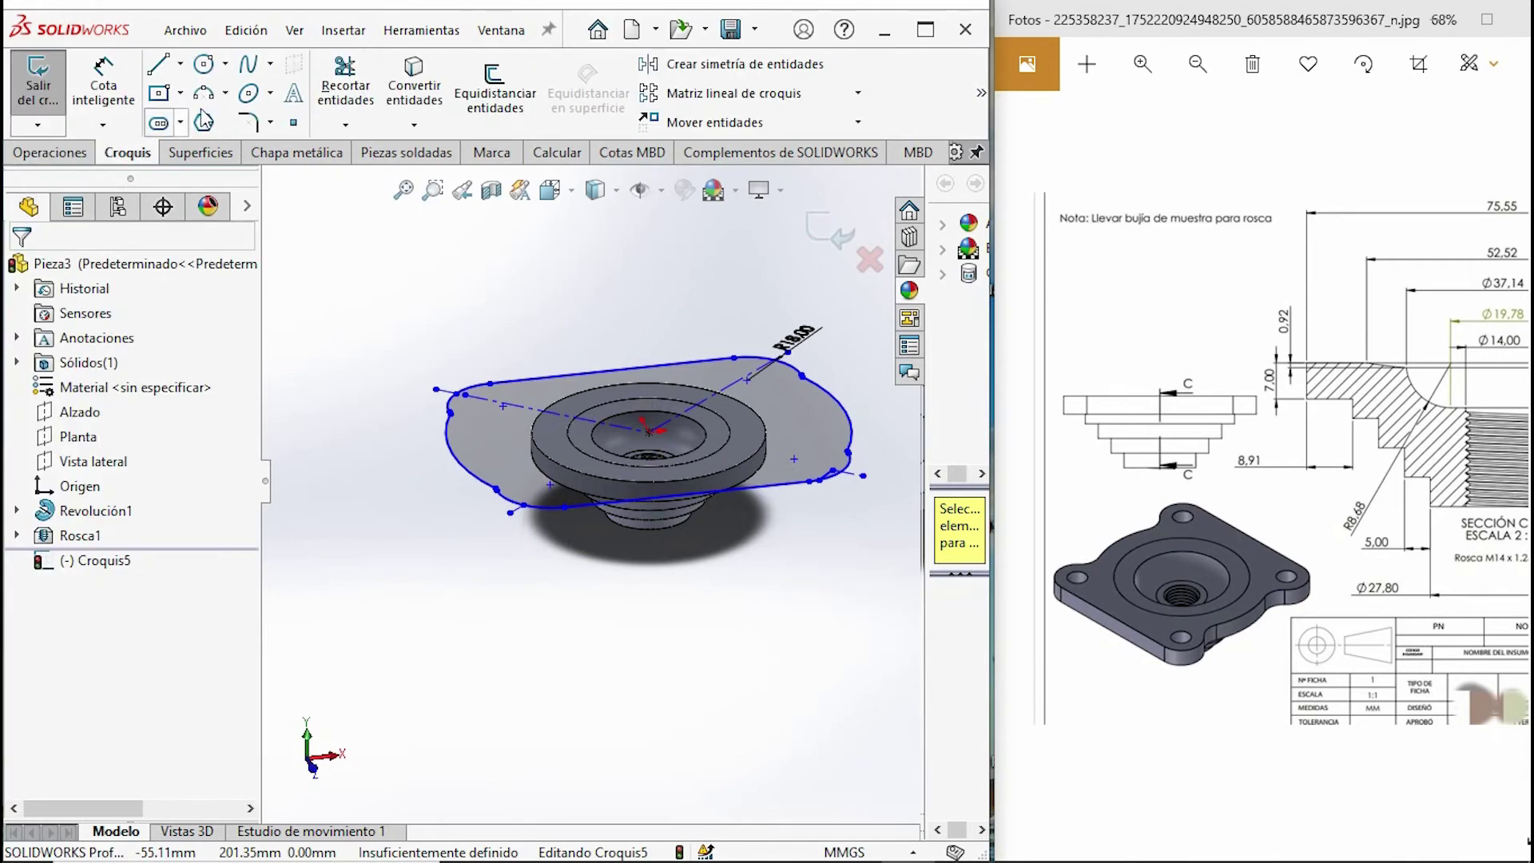
pyautogui.click(207, 66)
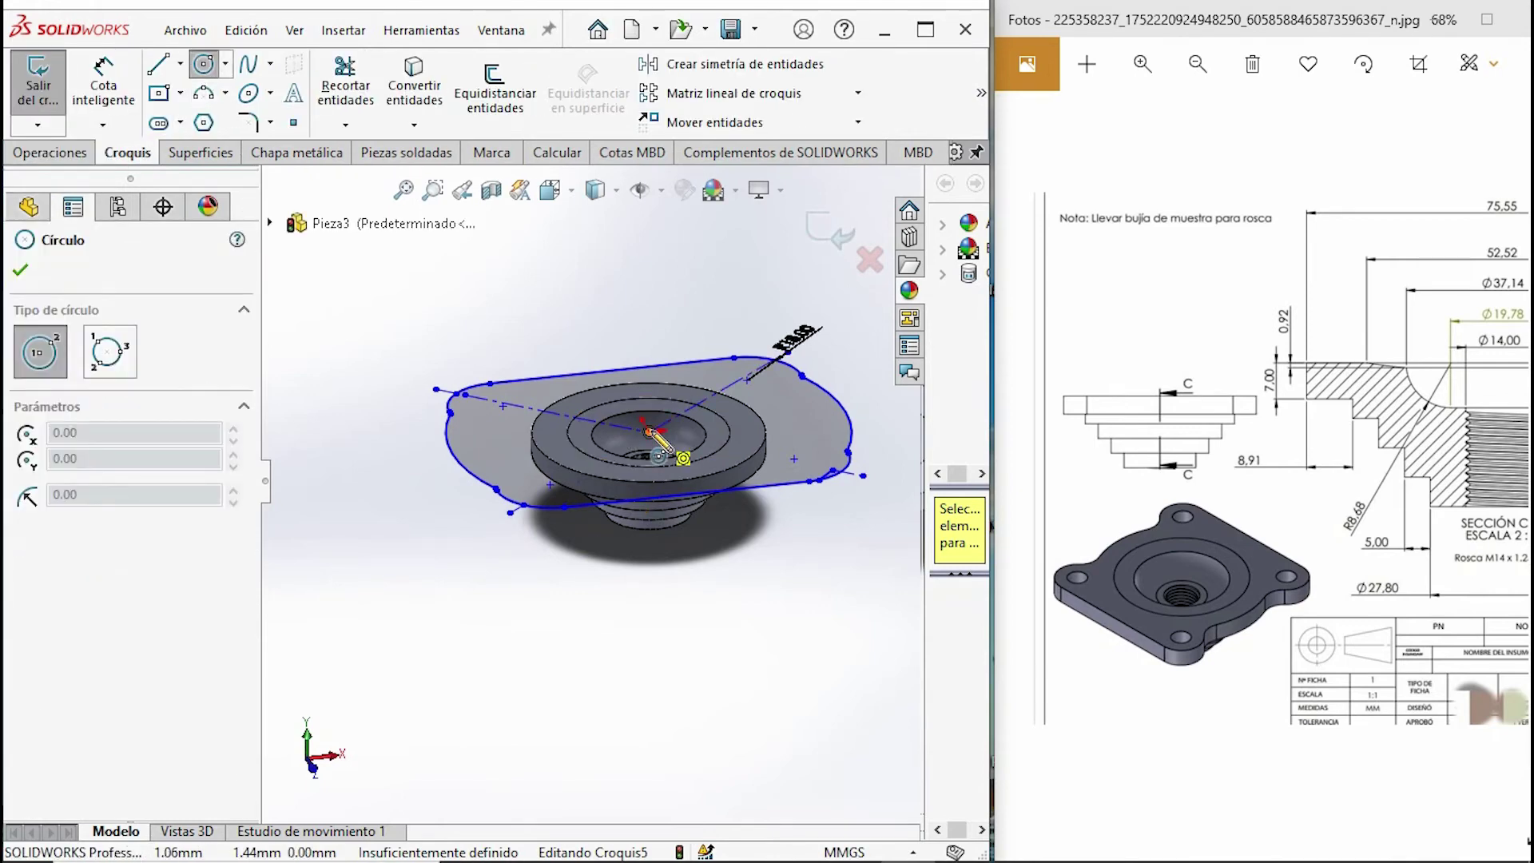
pyautogui.moveTo(649, 431); pyautogui.dragTo(765, 438)
pyautogui.moveTo(765, 438); pyautogui.dragTo(719, 631, button='middle')
# - Extrude the flange region 10 mm in the reversed direction as Saliente-Extruir1
pyautogui.click(50, 152)
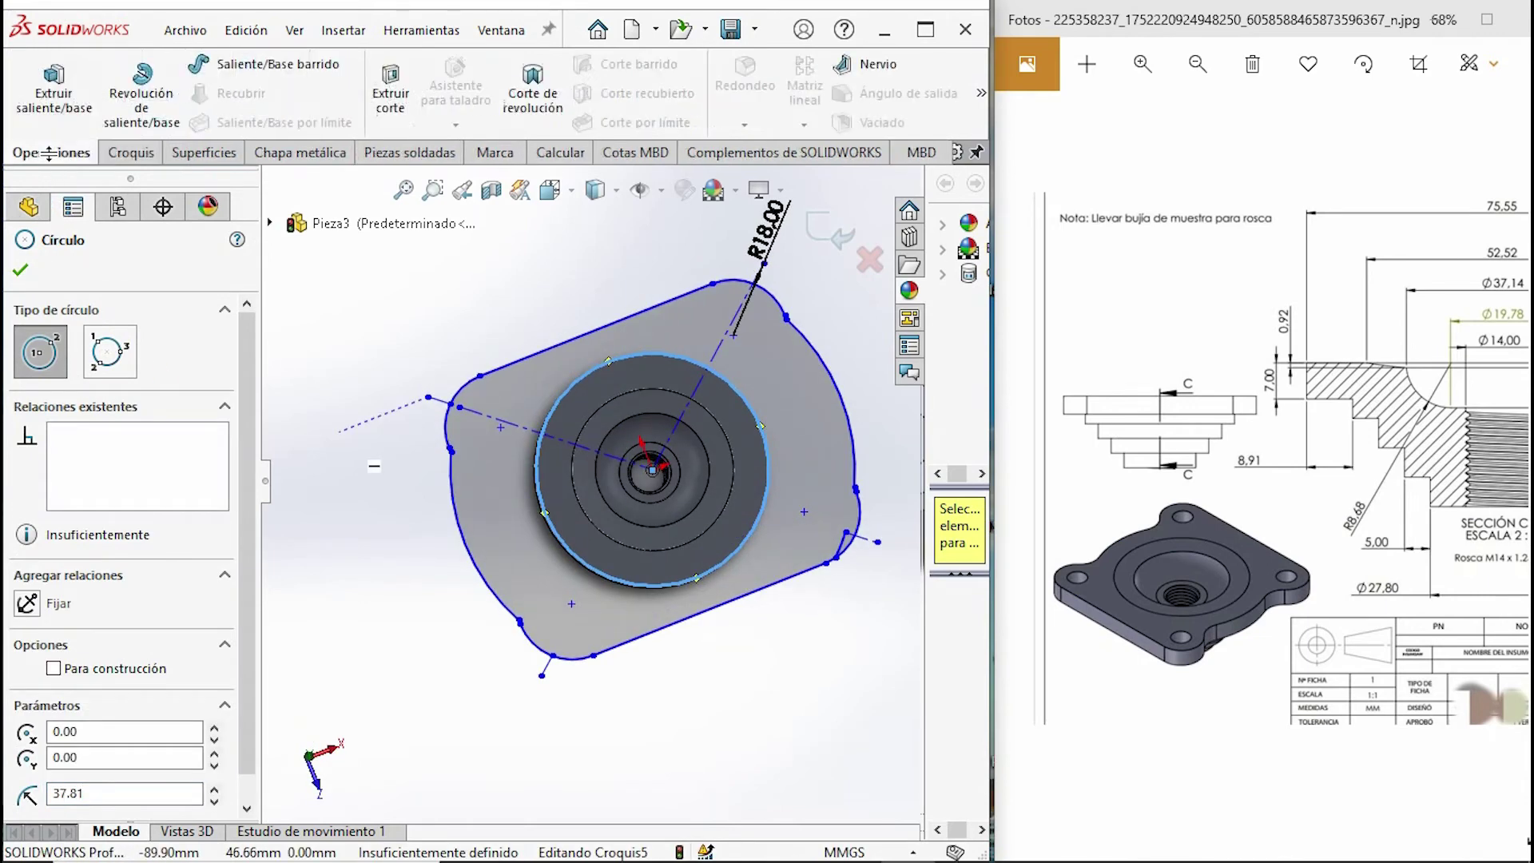
pyautogui.click(56, 100)
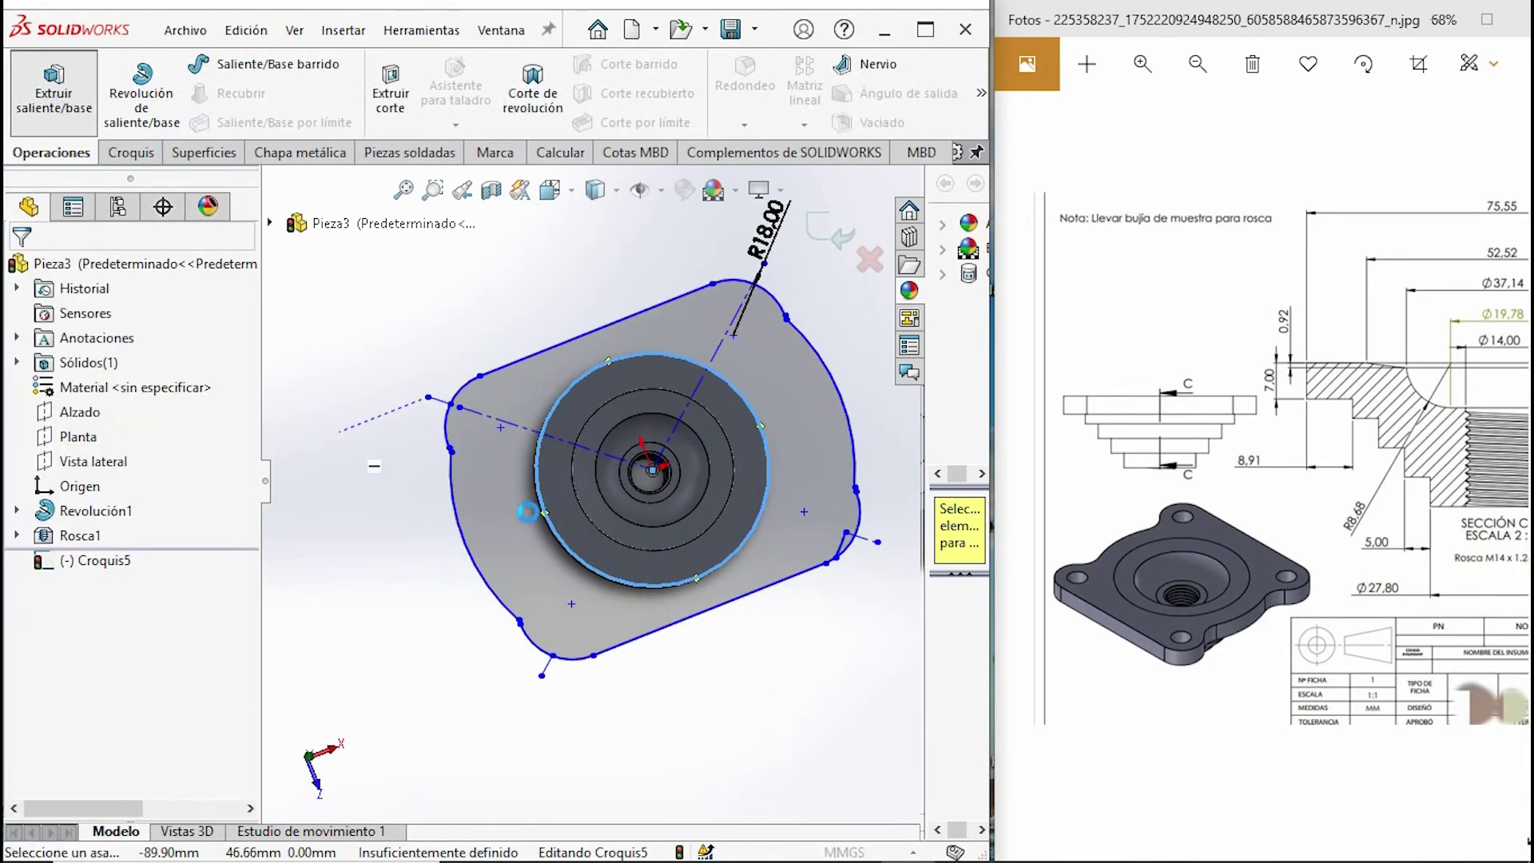
pyautogui.click(539, 525)
pyautogui.moveTo(685, 587); pyautogui.dragTo(723, 517, button='middle')
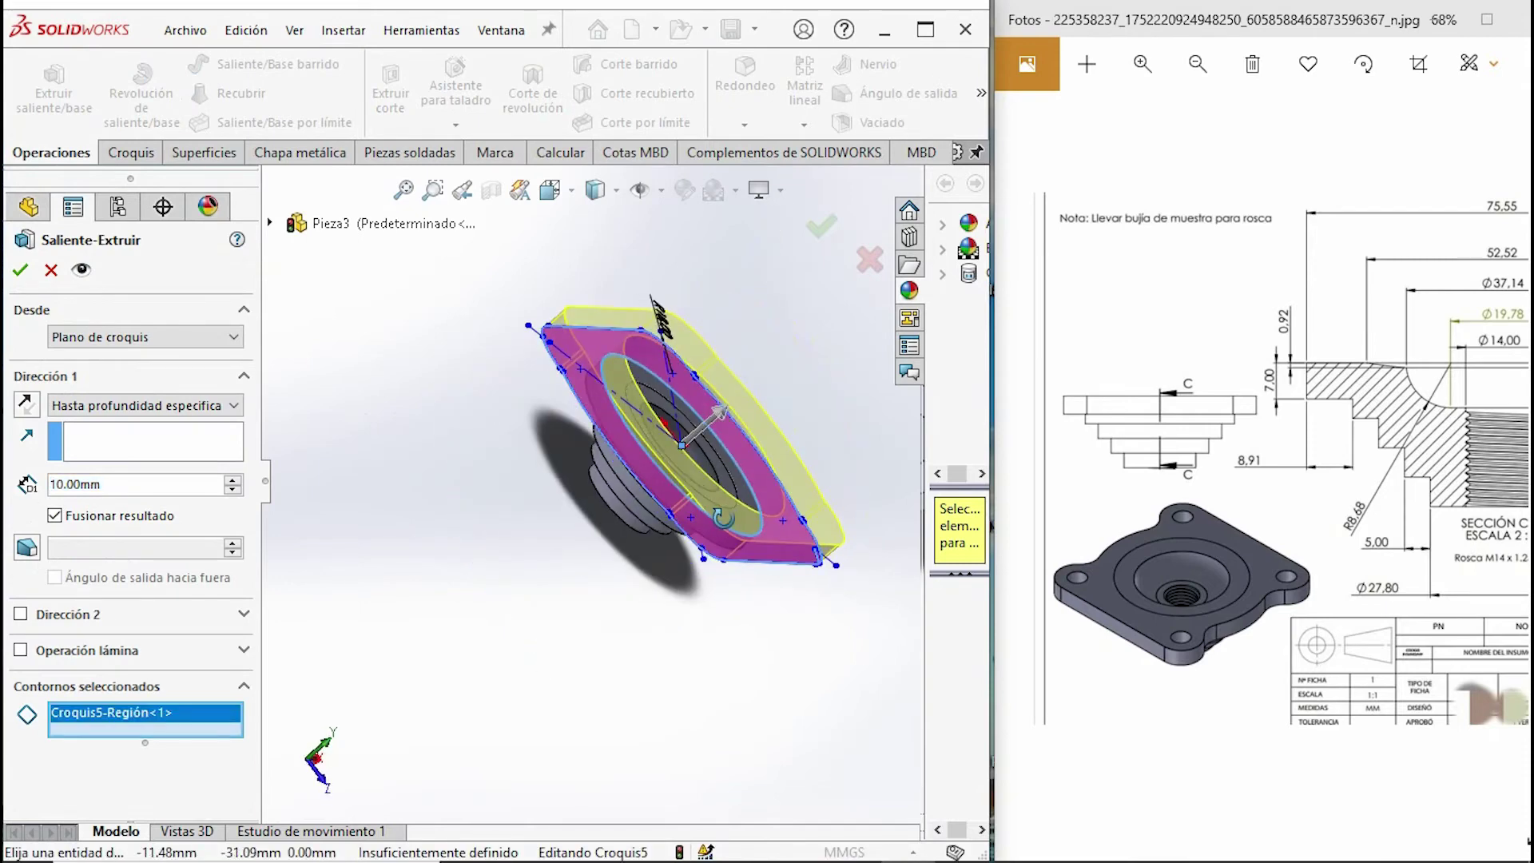
pyautogui.click(32, 404)
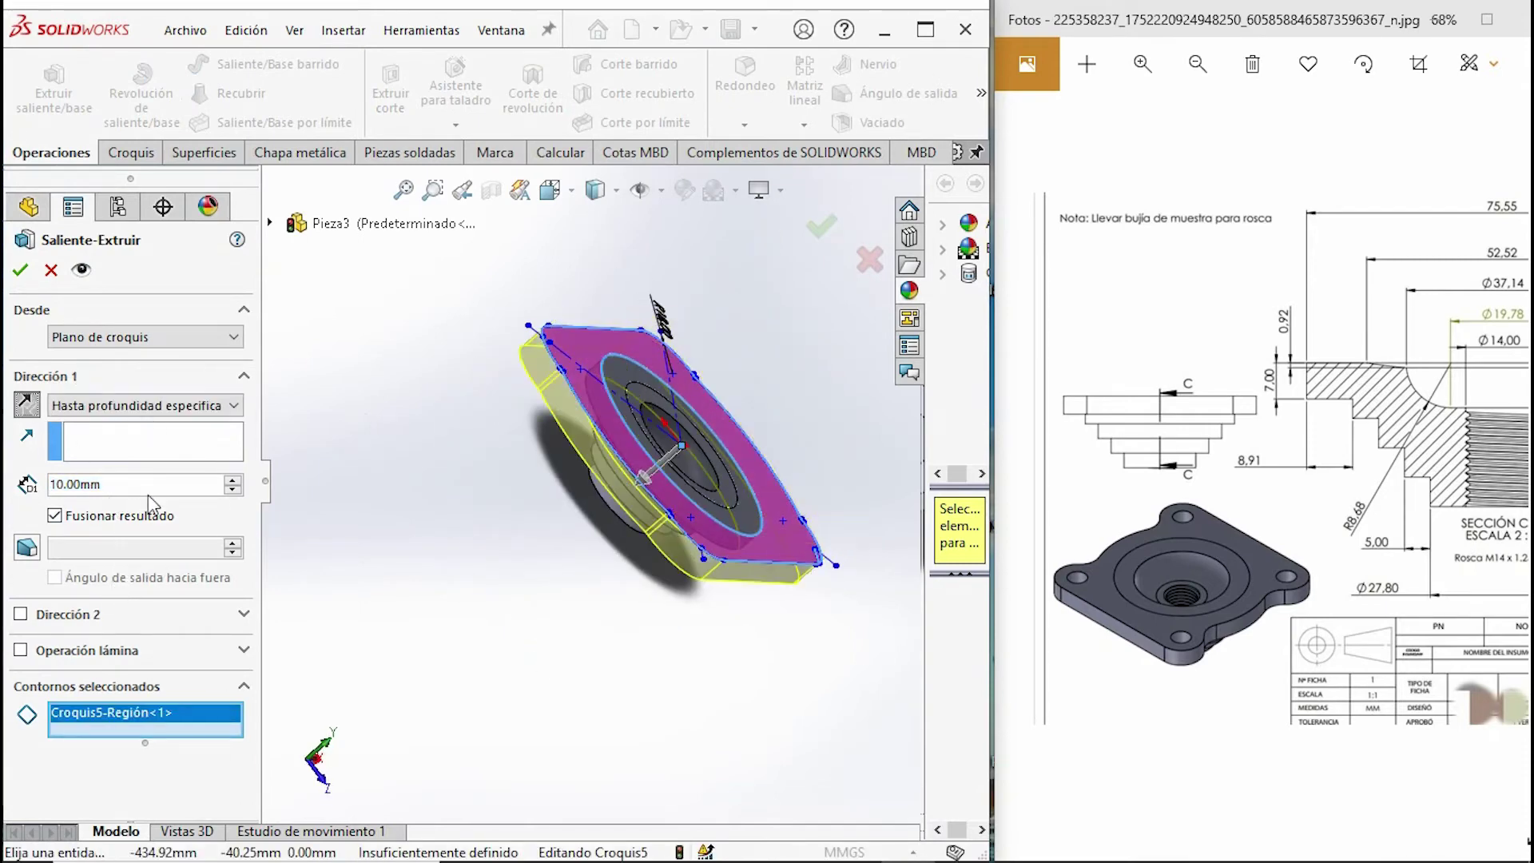
pyautogui.click(20, 271)
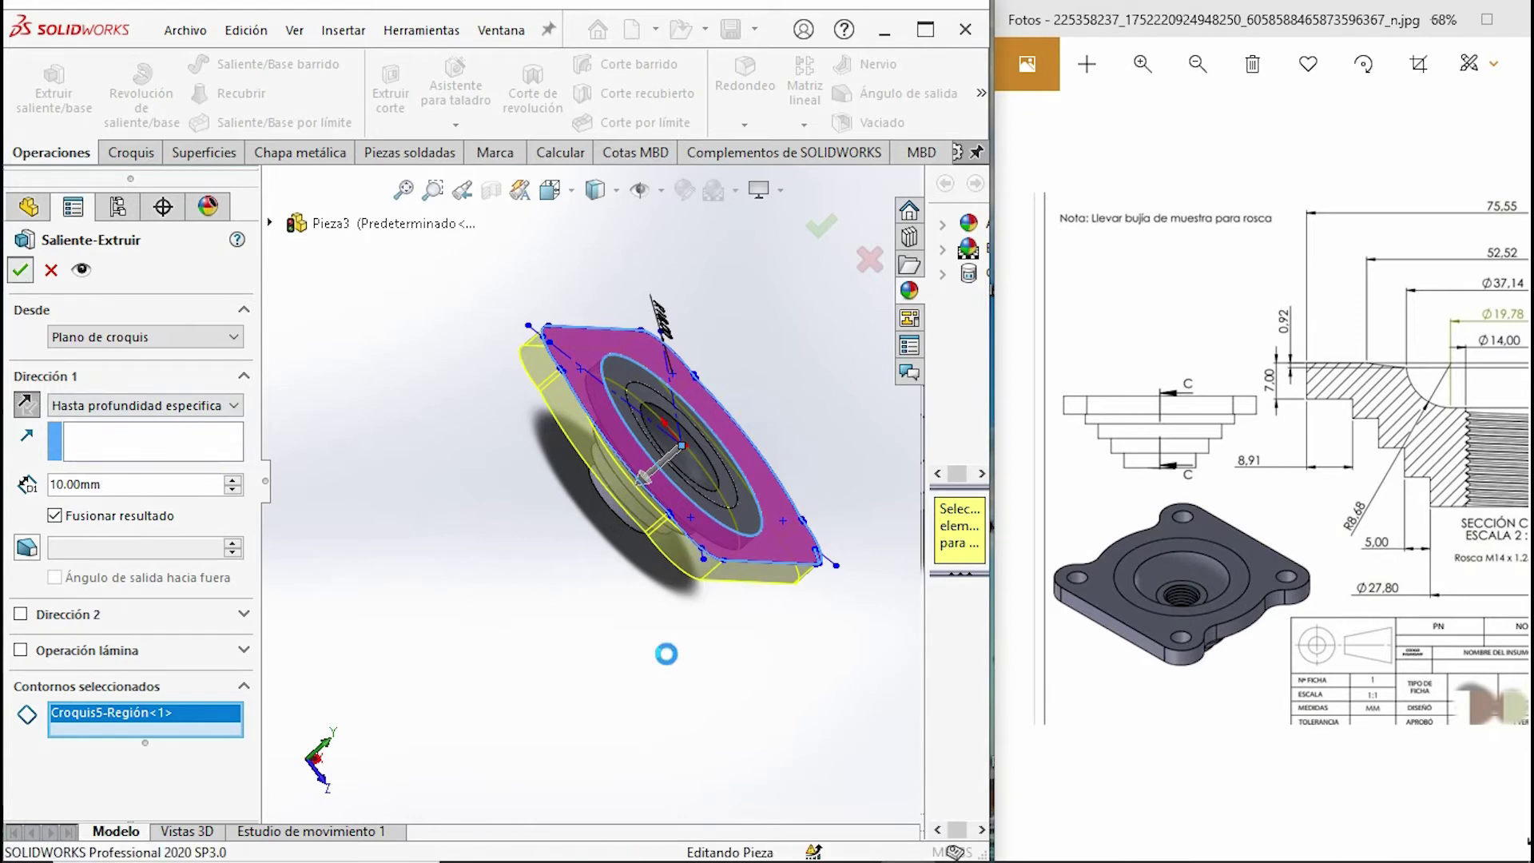
pyautogui.moveTo(693, 571)
pyautogui.mouseDown(button='middle')
pyautogui.moveTo(497, 558)
pyautogui.moveTo(487, 611)
pyautogui.mouseUp(button='middle')
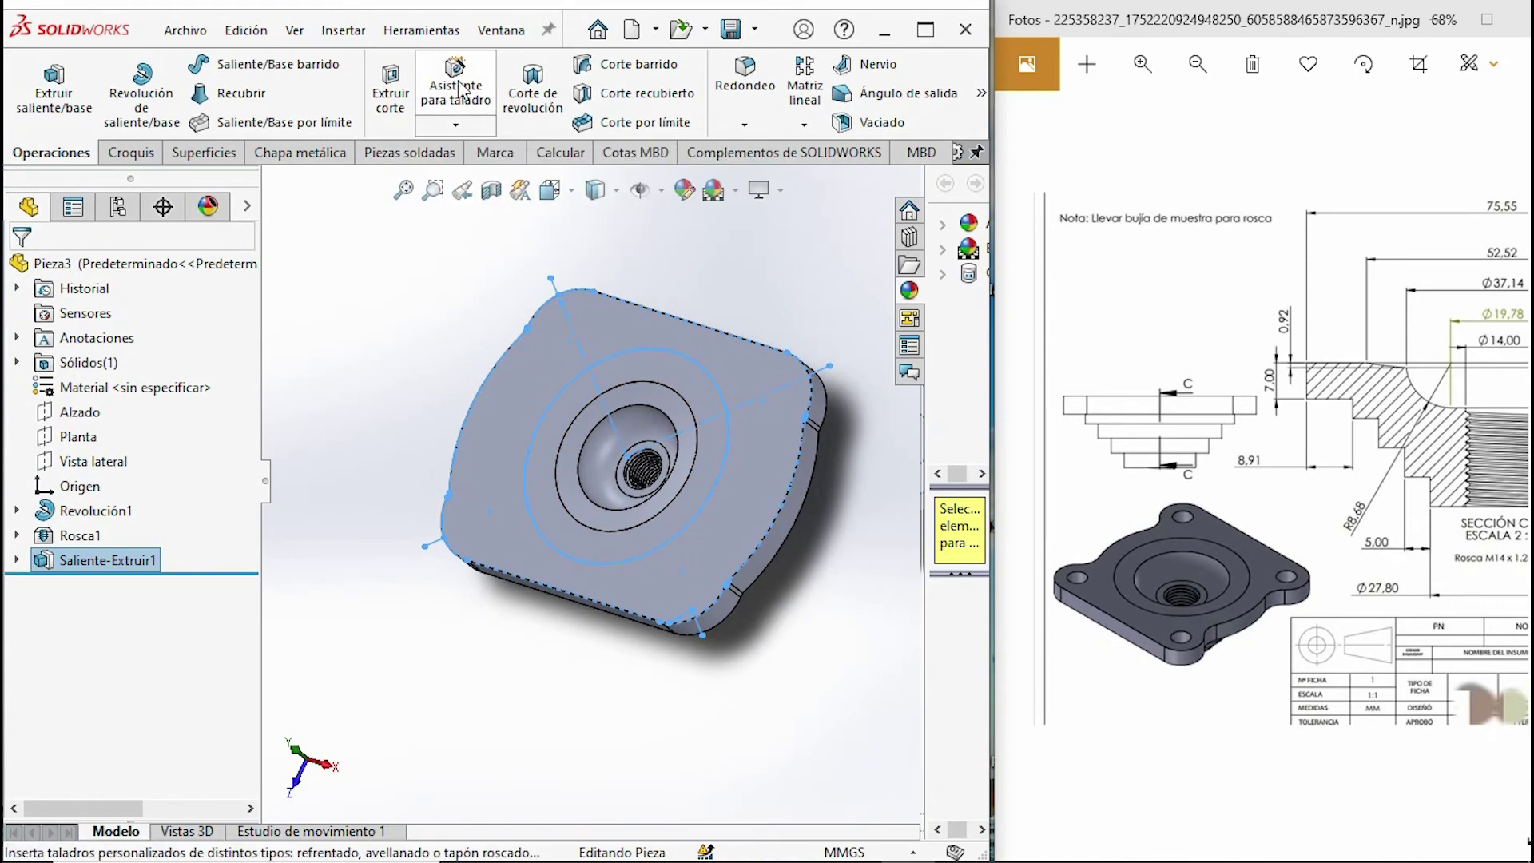
# - Specify an ISO M6 clearance hole with a custom 8 mm diameter in the Hole Wizard
pyautogui.click(460, 112)
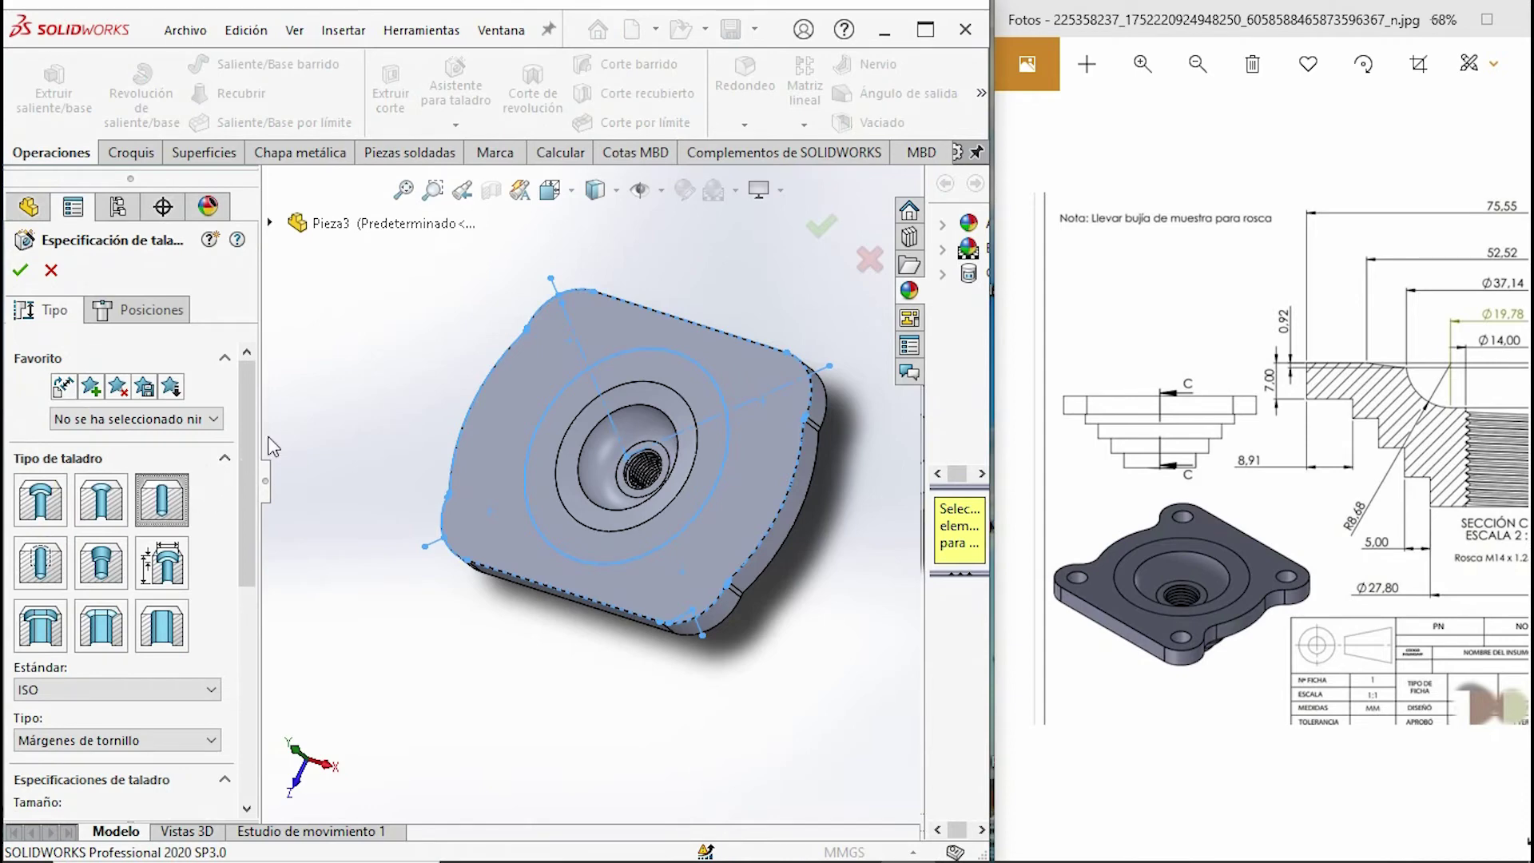
pyautogui.scroll(-5, 160, 575)
pyautogui.click(22, 537)
pyautogui.write('8')
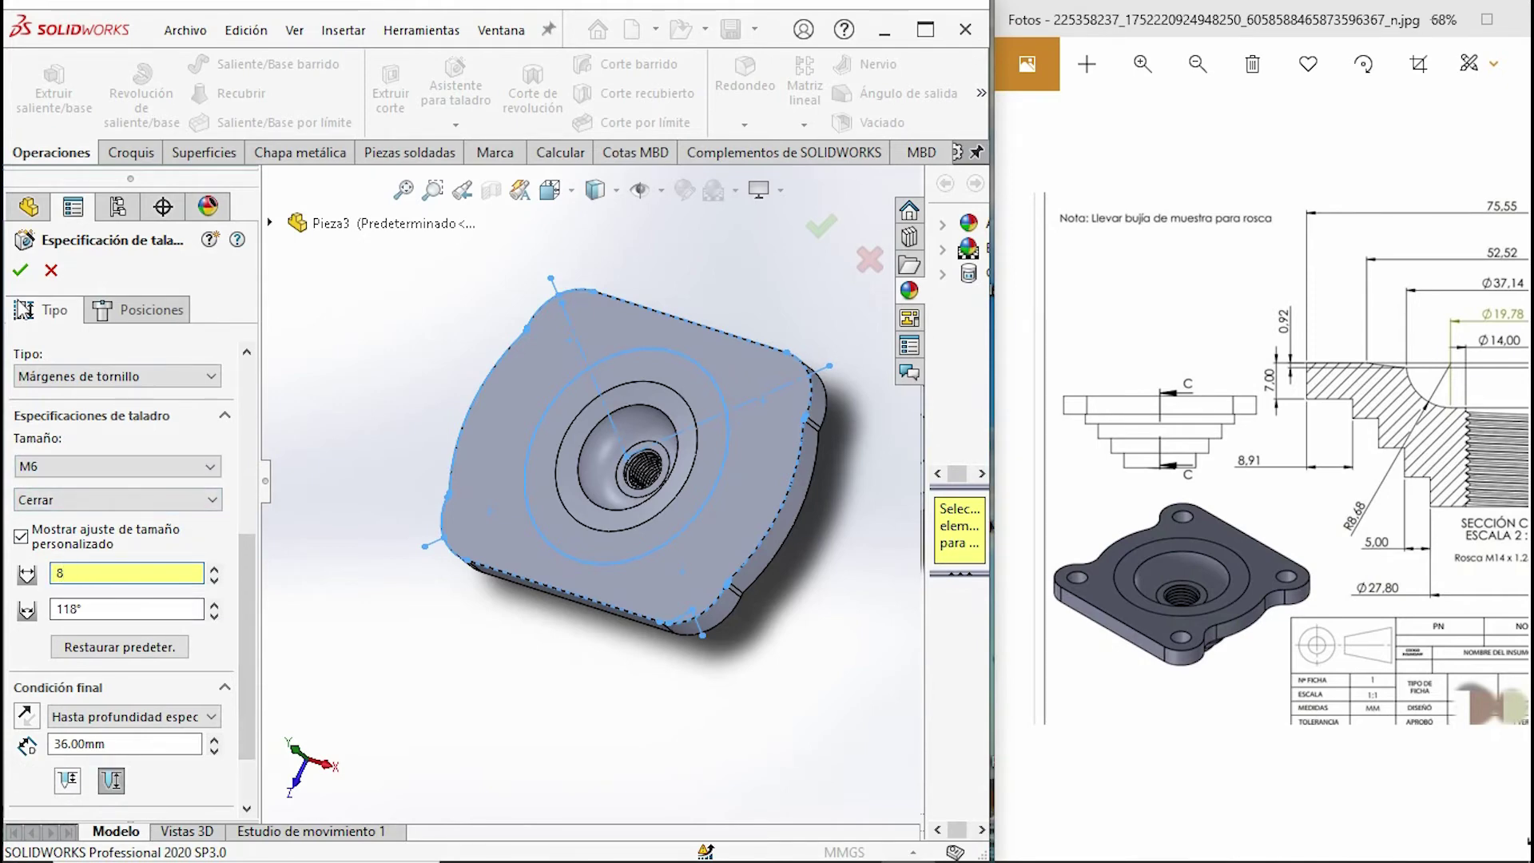
pyautogui.click(136, 310)
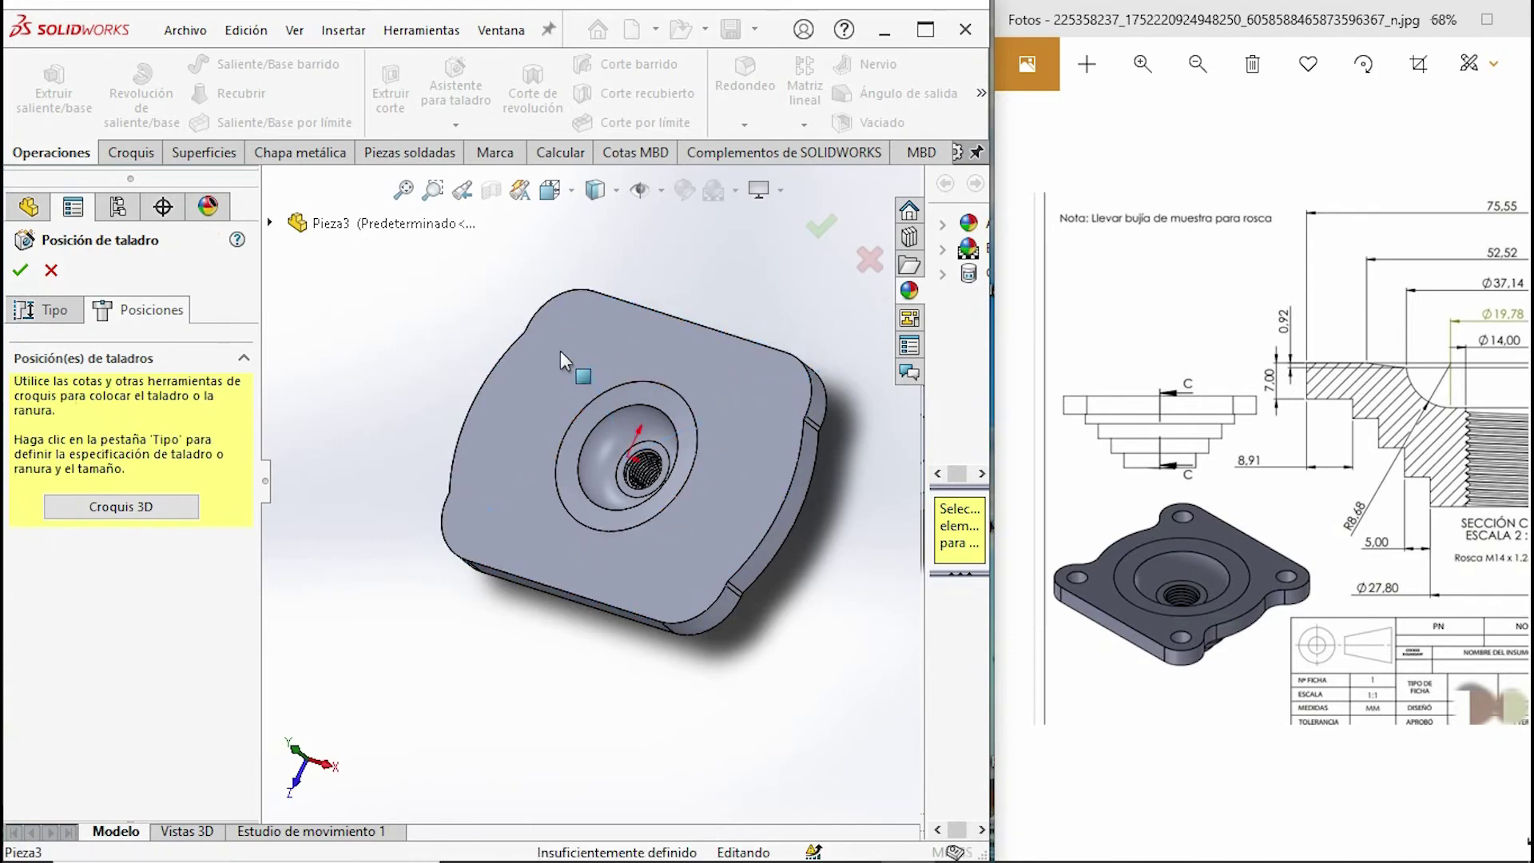
# - Place hole points at the upper and right corner circles of the flange
pyautogui.scroll(-4, 577, 353)
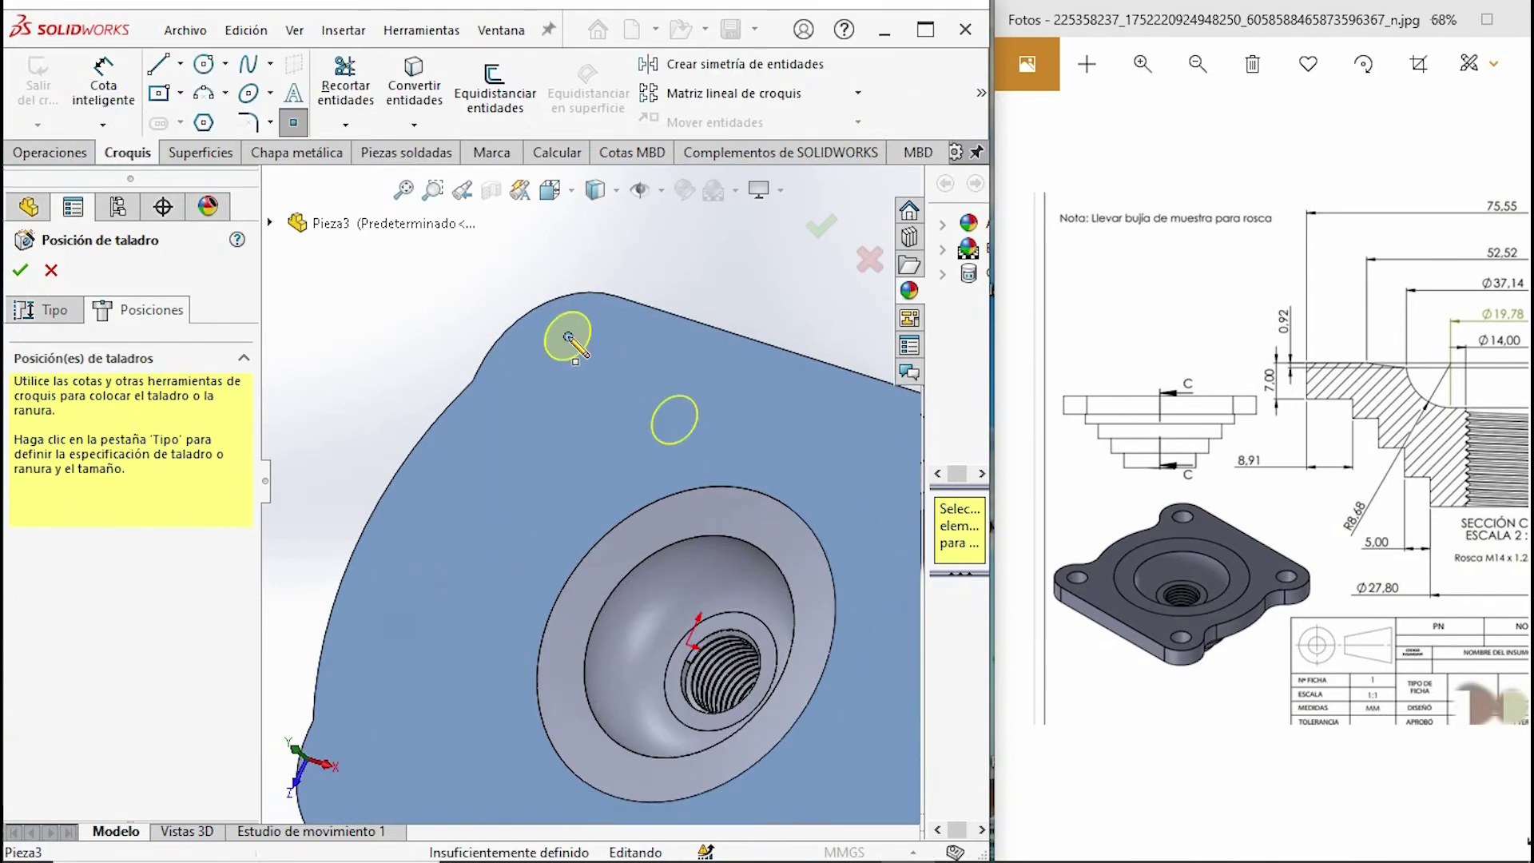
pyautogui.click(568, 338)
pyautogui.scroll(3, 569, 338)
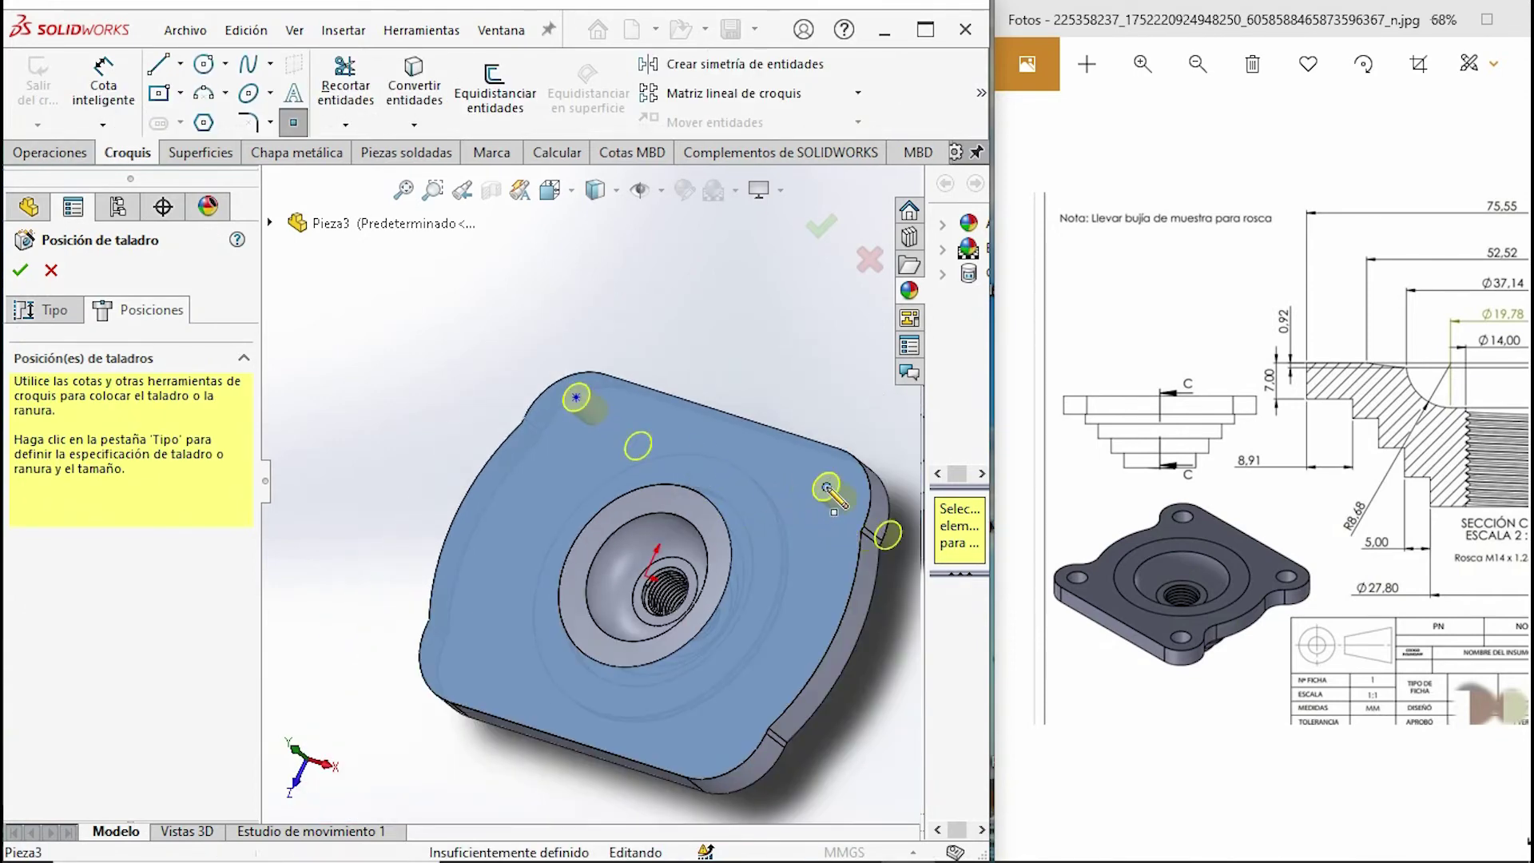
pyautogui.click(826, 487)
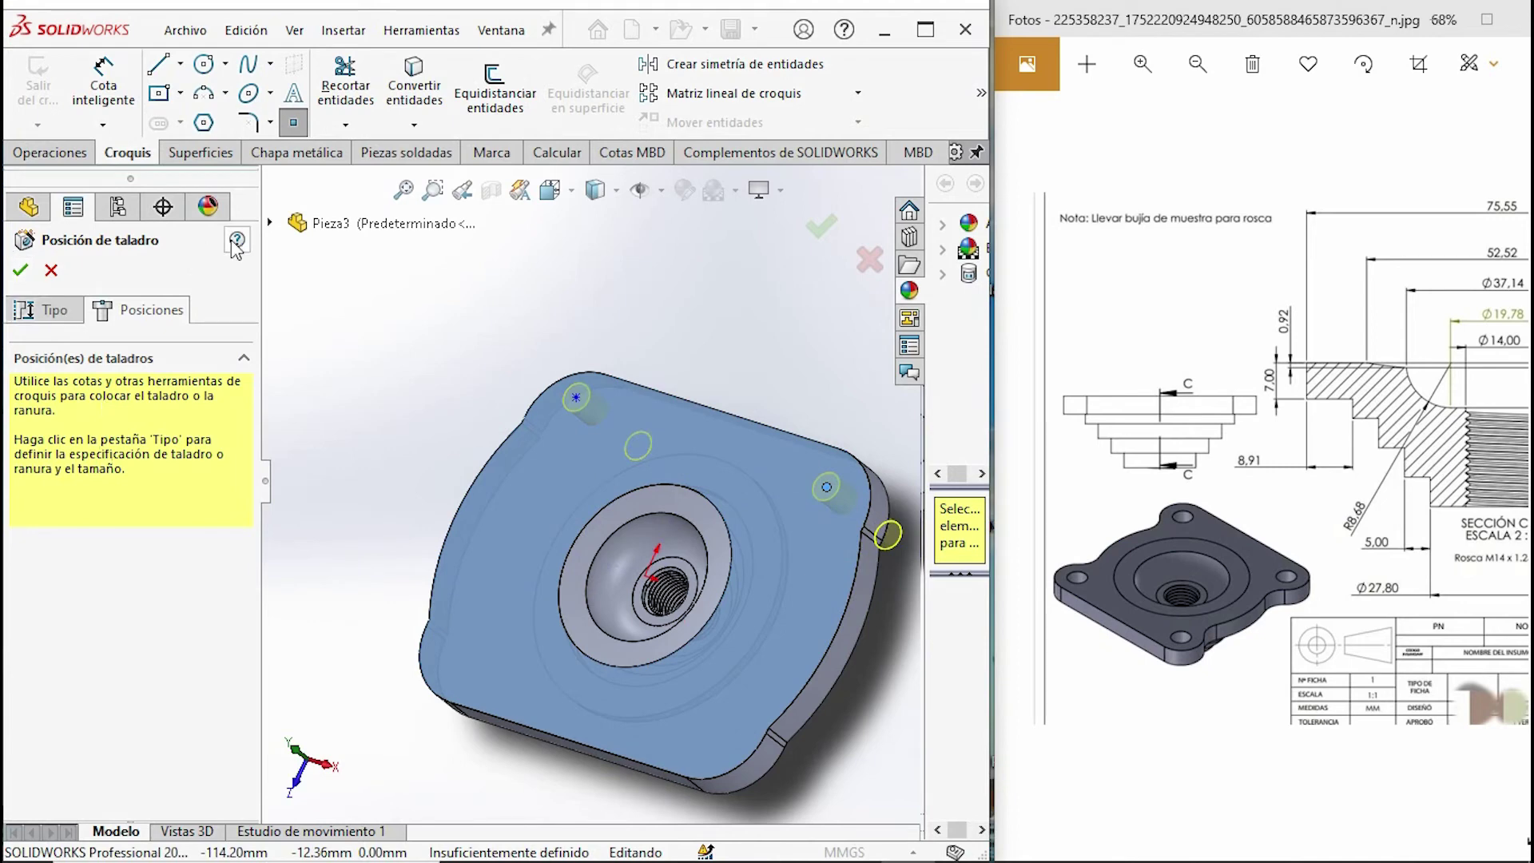
# - Show Croquis5 under Saliente-Extruir1 and drag the upper-left hole point toward its corner
pyautogui.click(270, 224)
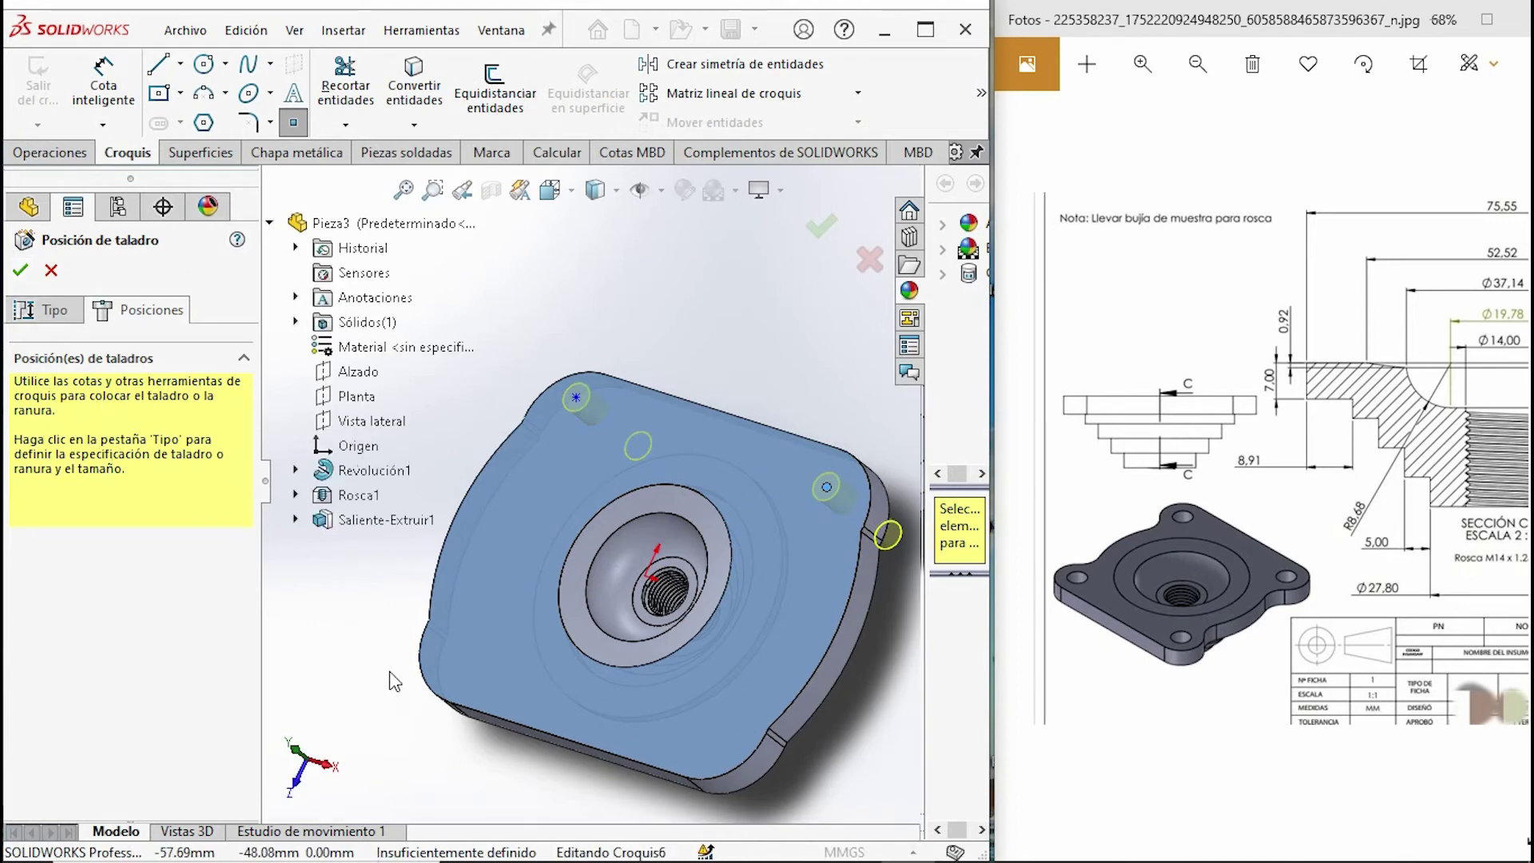
pyautogui.click(297, 520)
pyautogui.moveTo(390, 544)
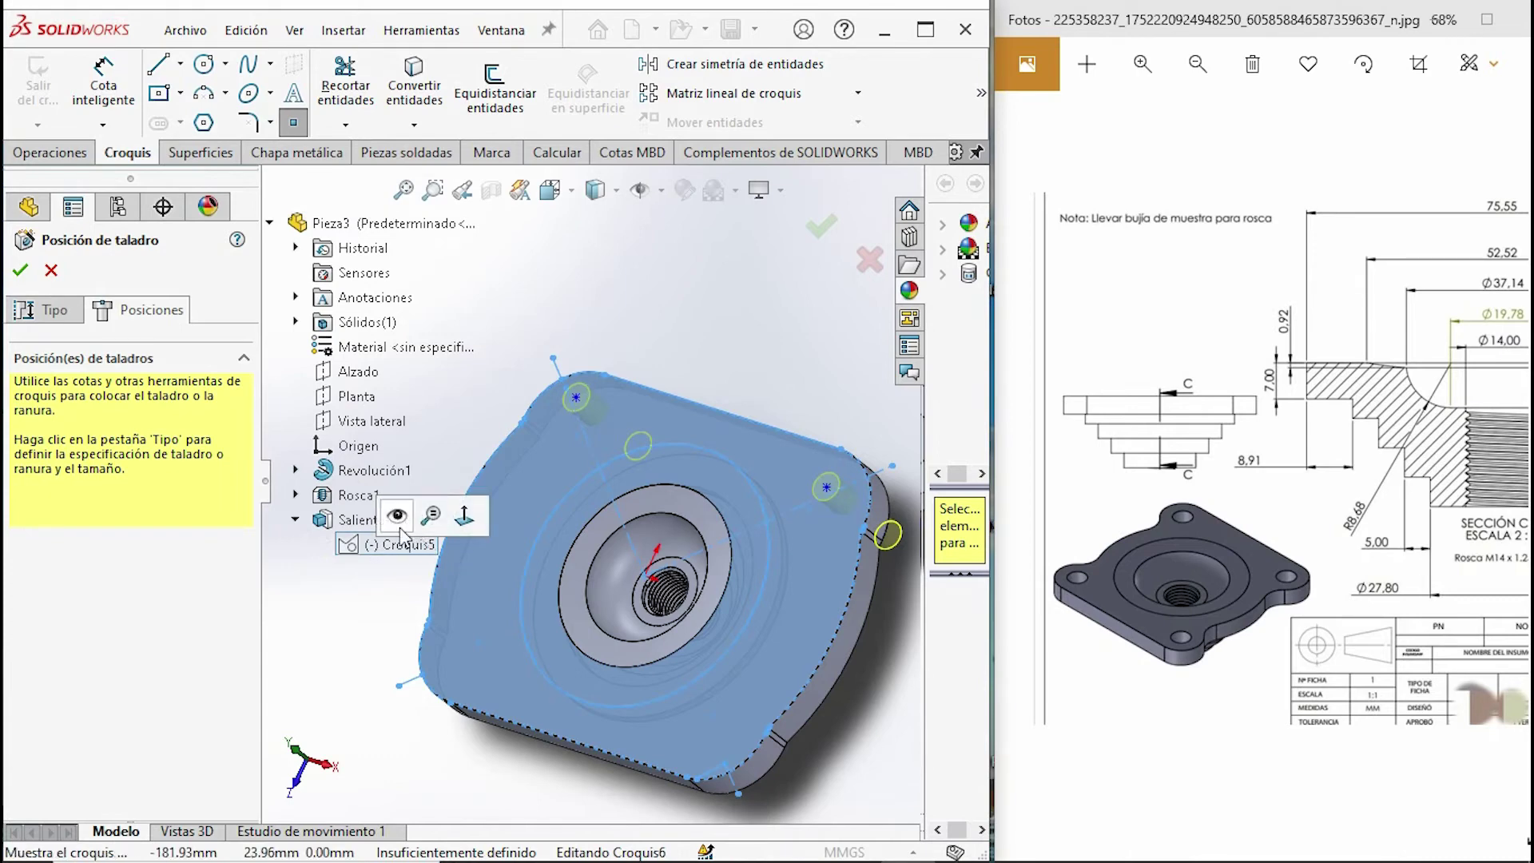
pyautogui.scroll(-3, 551, 452)
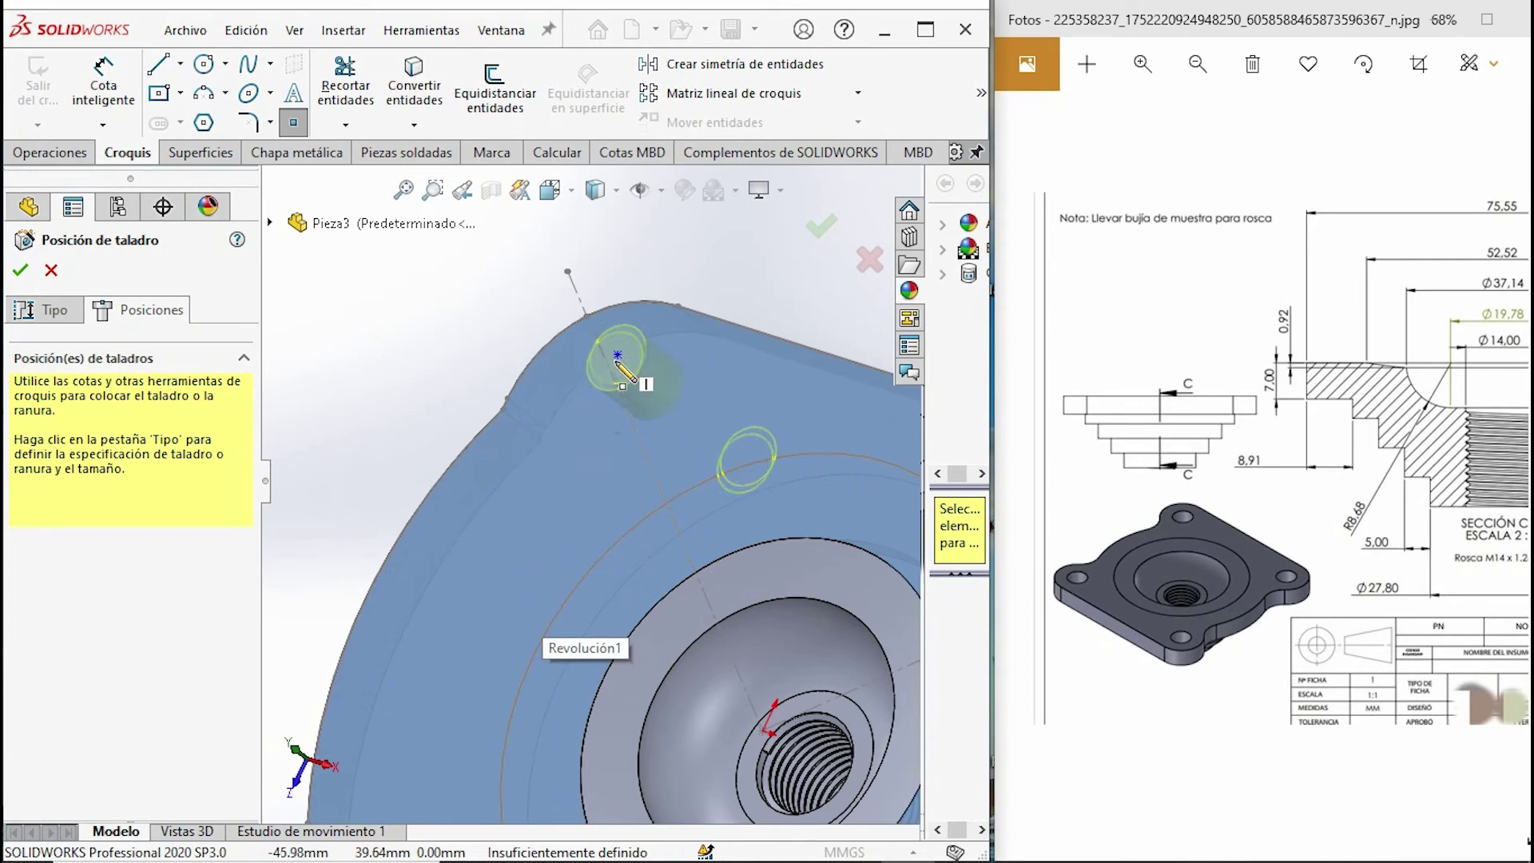
pyautogui.press('Escape')
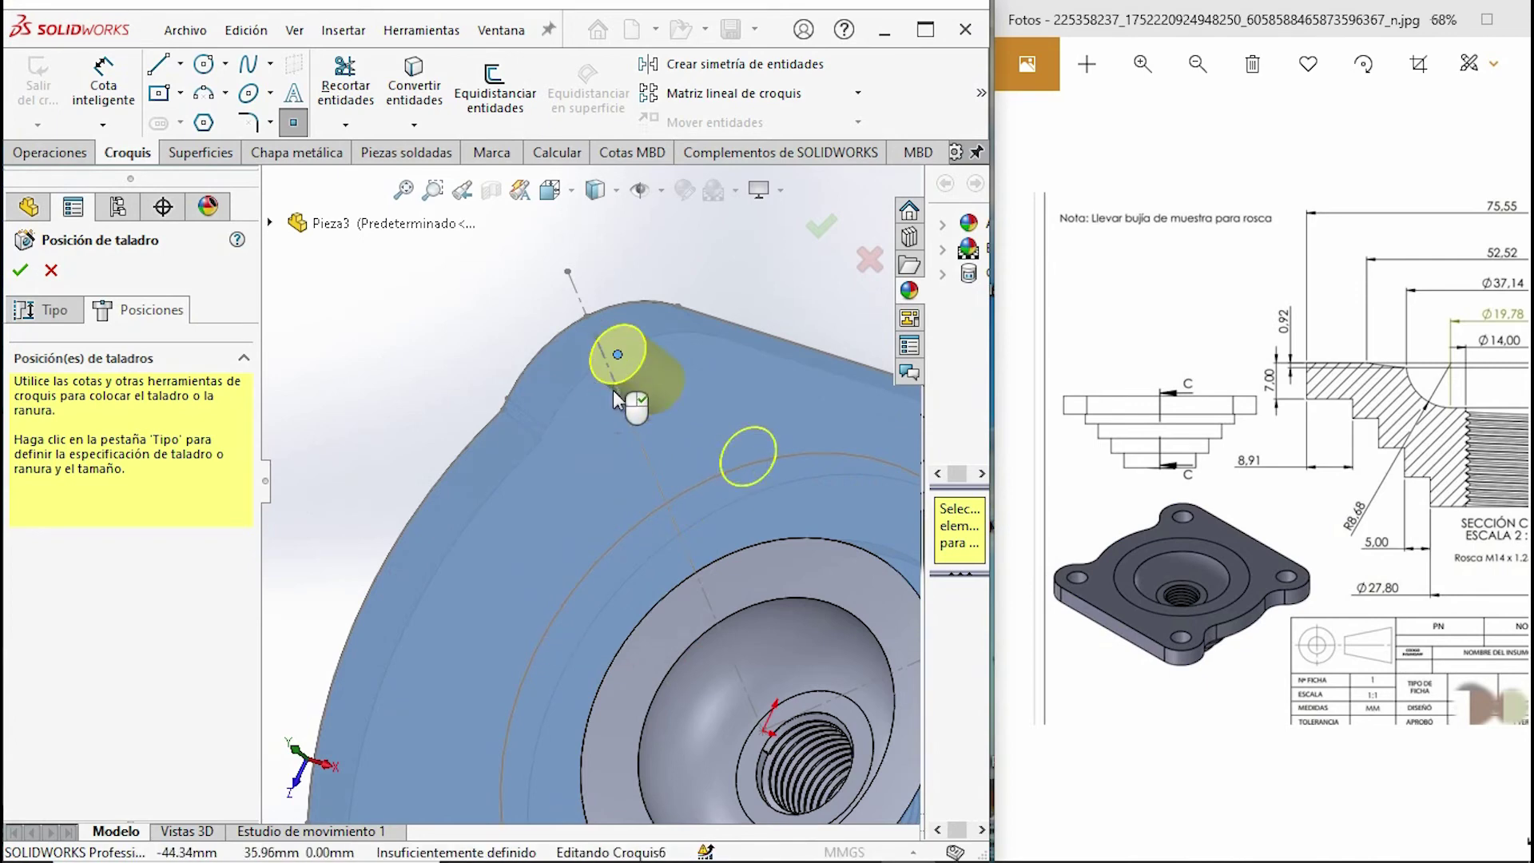
pyautogui.scroll(2, 663, 423)
pyautogui.scroll(2, 663, 456)
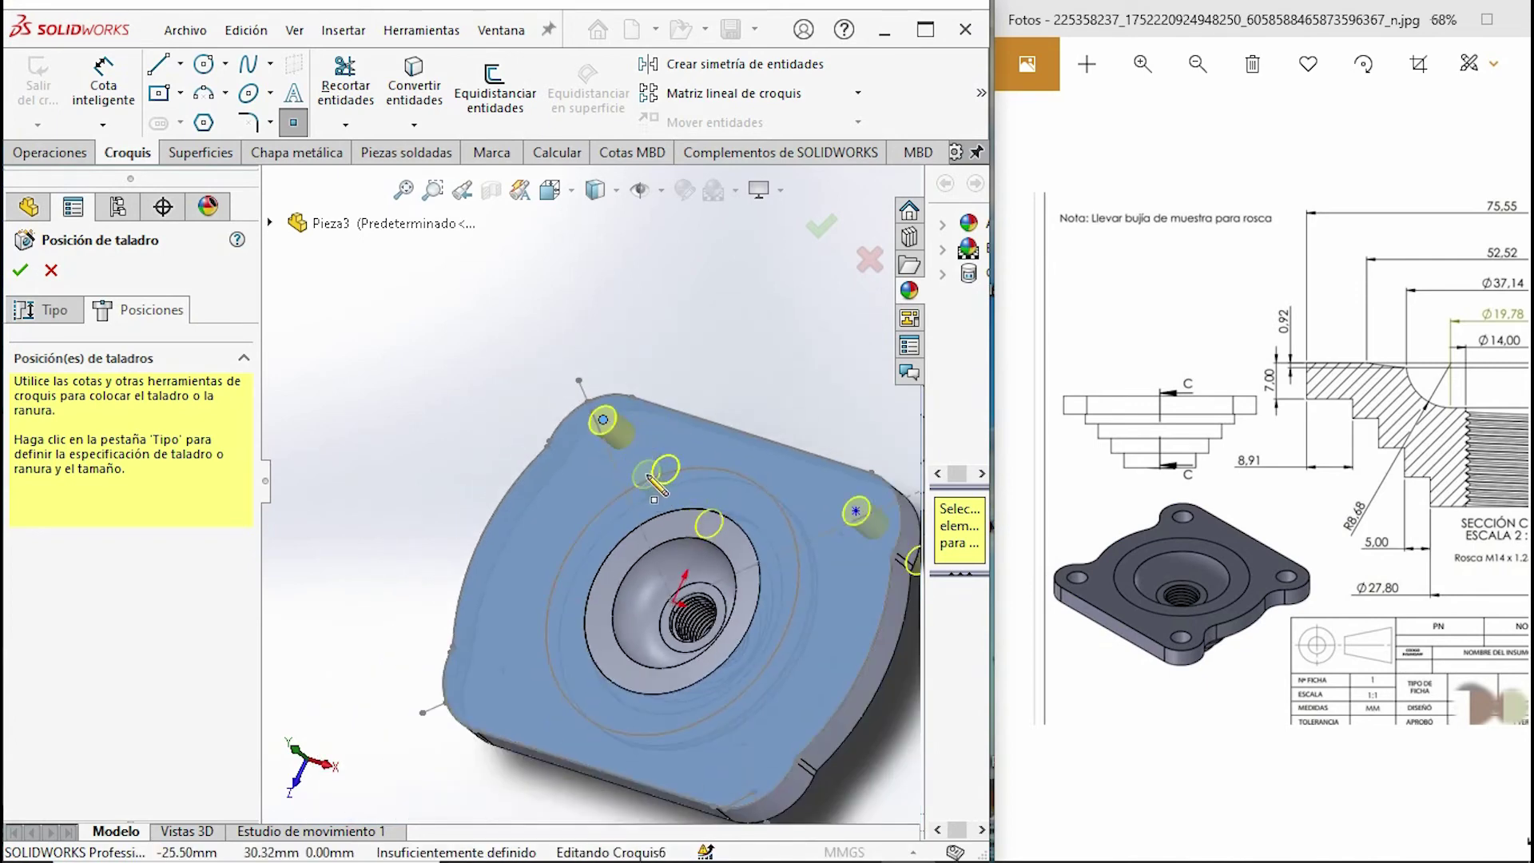
pyautogui.scroll(-2, 635, 444)
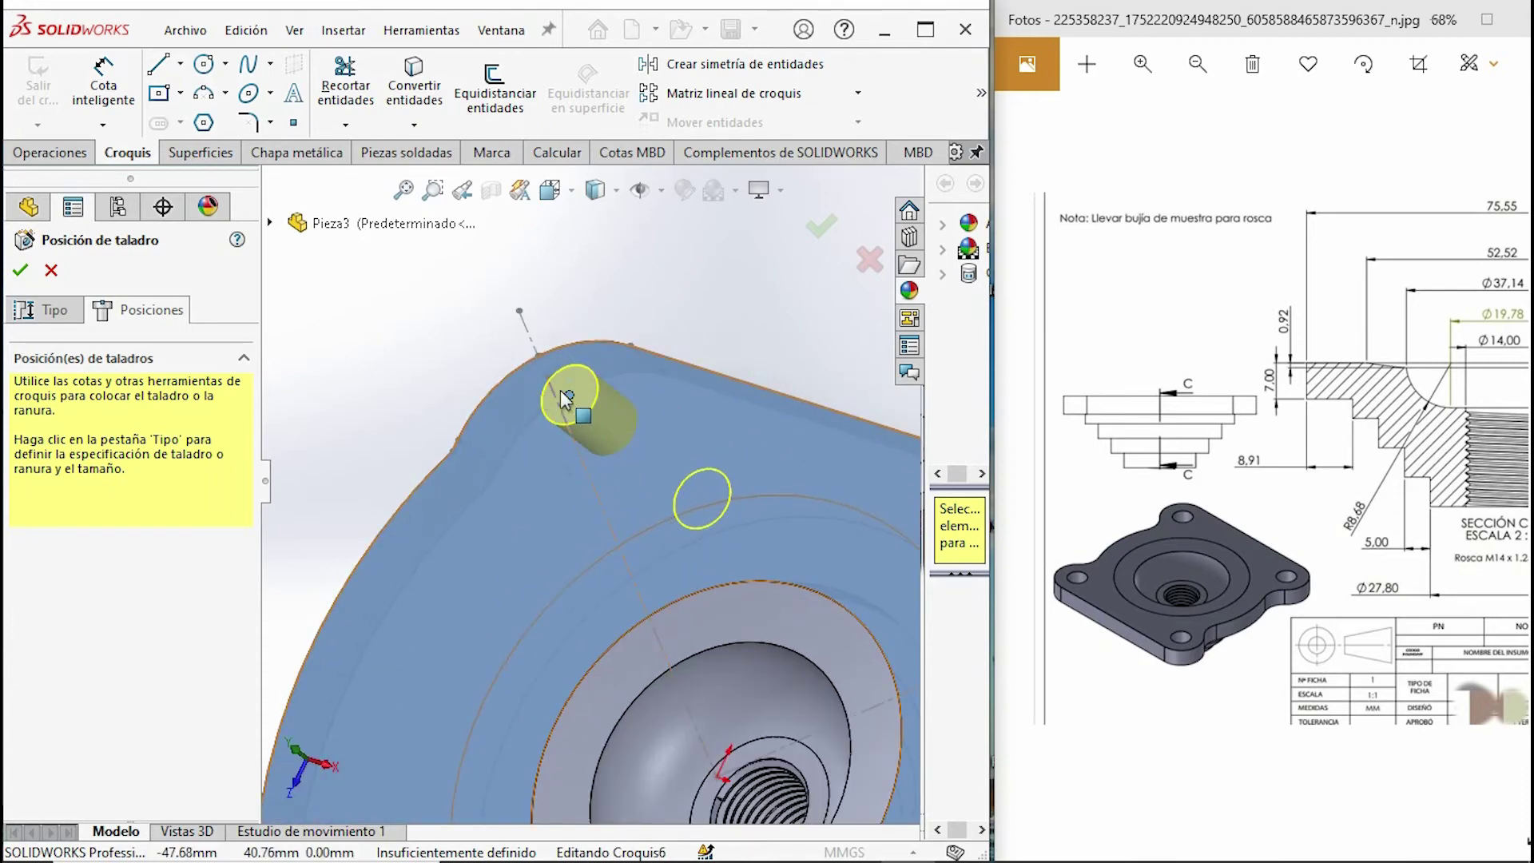
pyautogui.moveTo(570, 397); pyautogui.dragTo(564, 421)
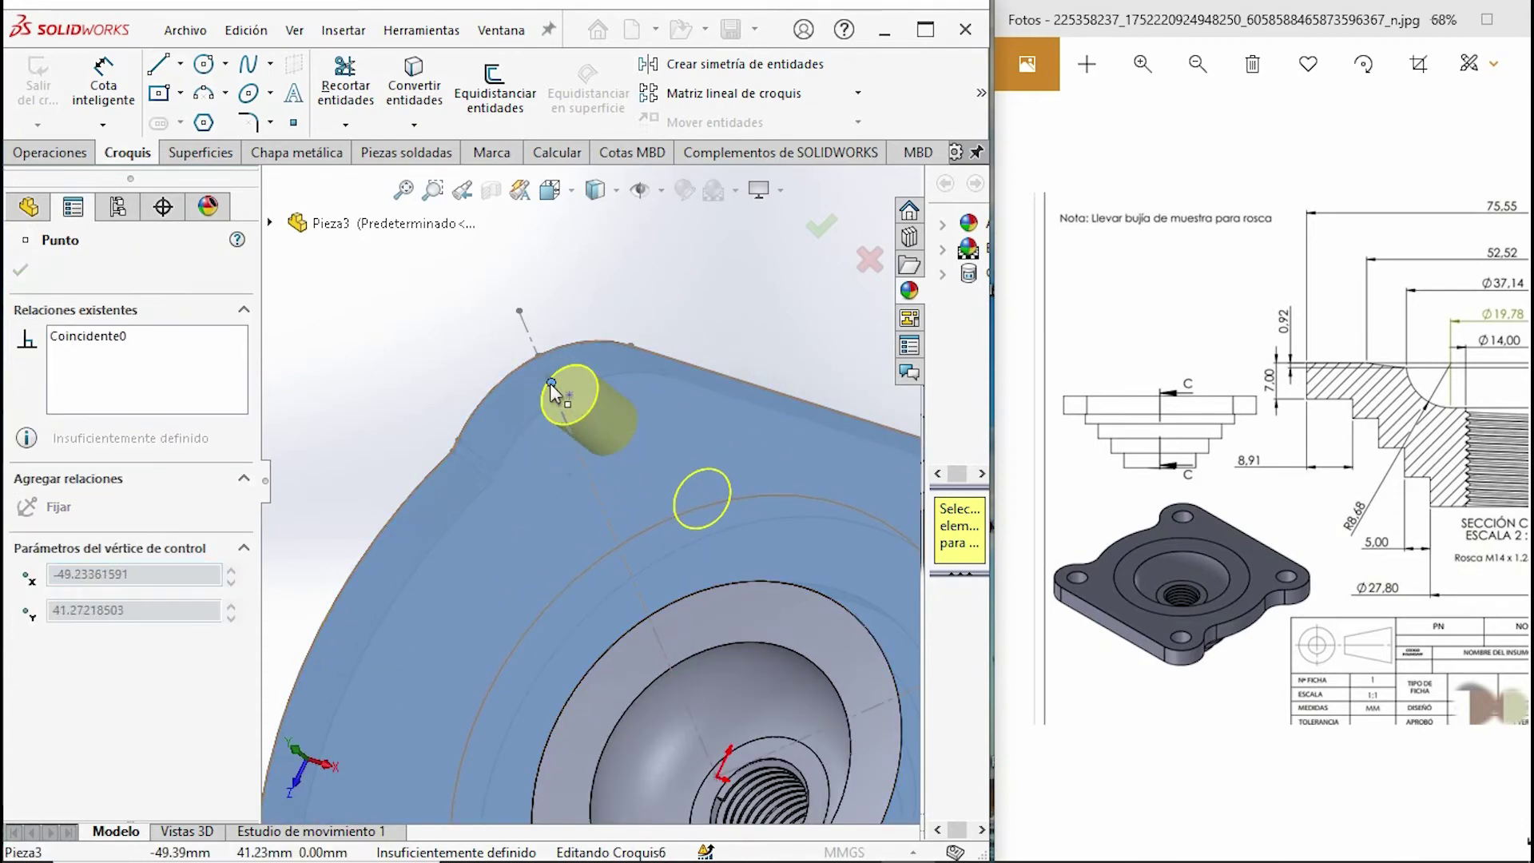
# - Reposition the upper-left hole point, freeing it from the arc centre
pyautogui.moveTo(548, 381); pyautogui.dragTo(568, 394)
pyautogui.scroll(3, 599, 495)
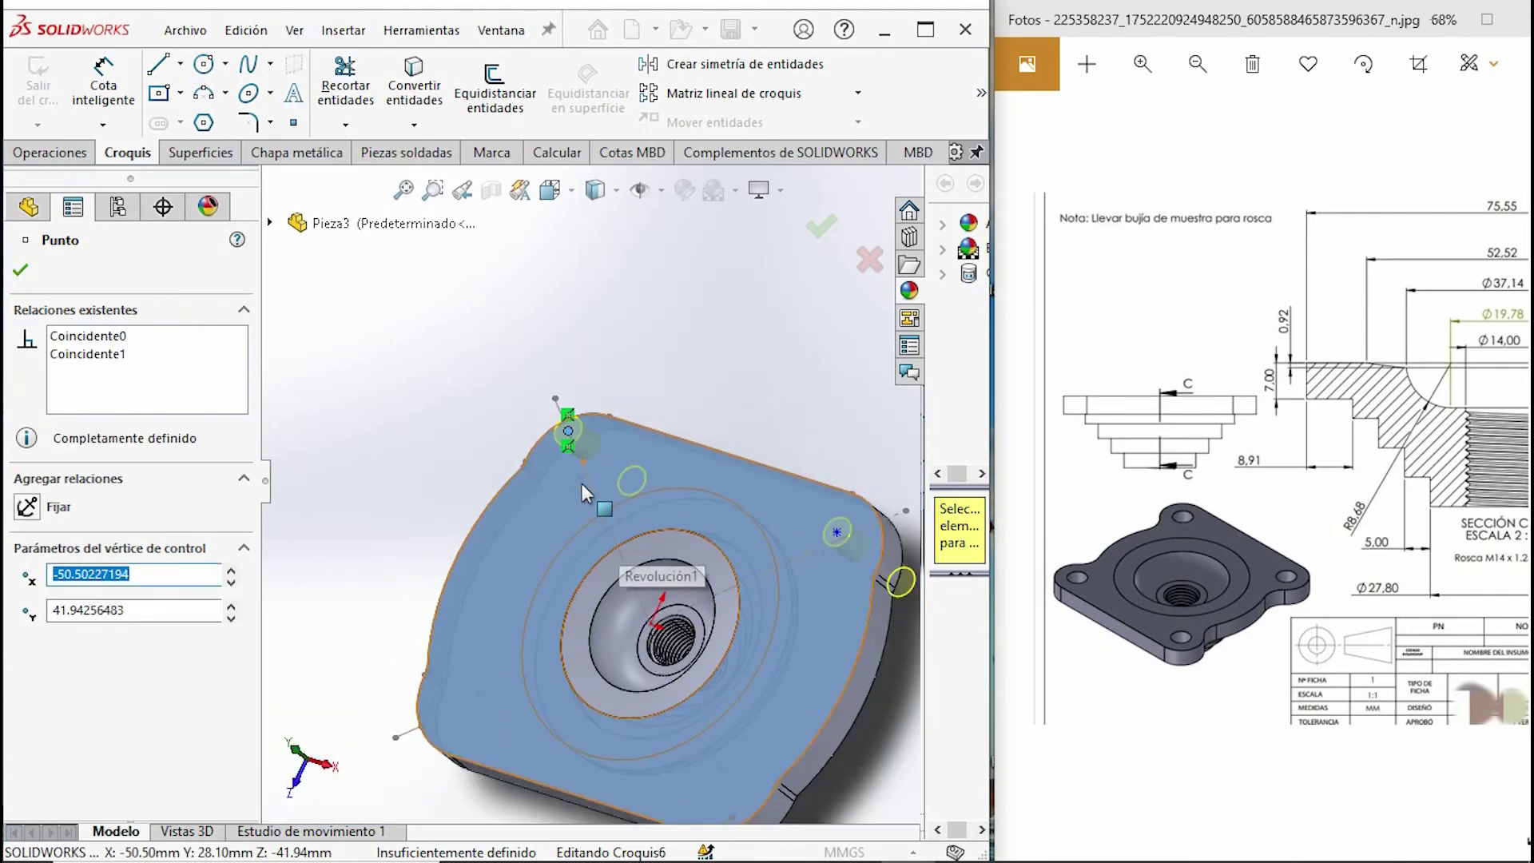
pyautogui.scroll(-3, 578, 475)
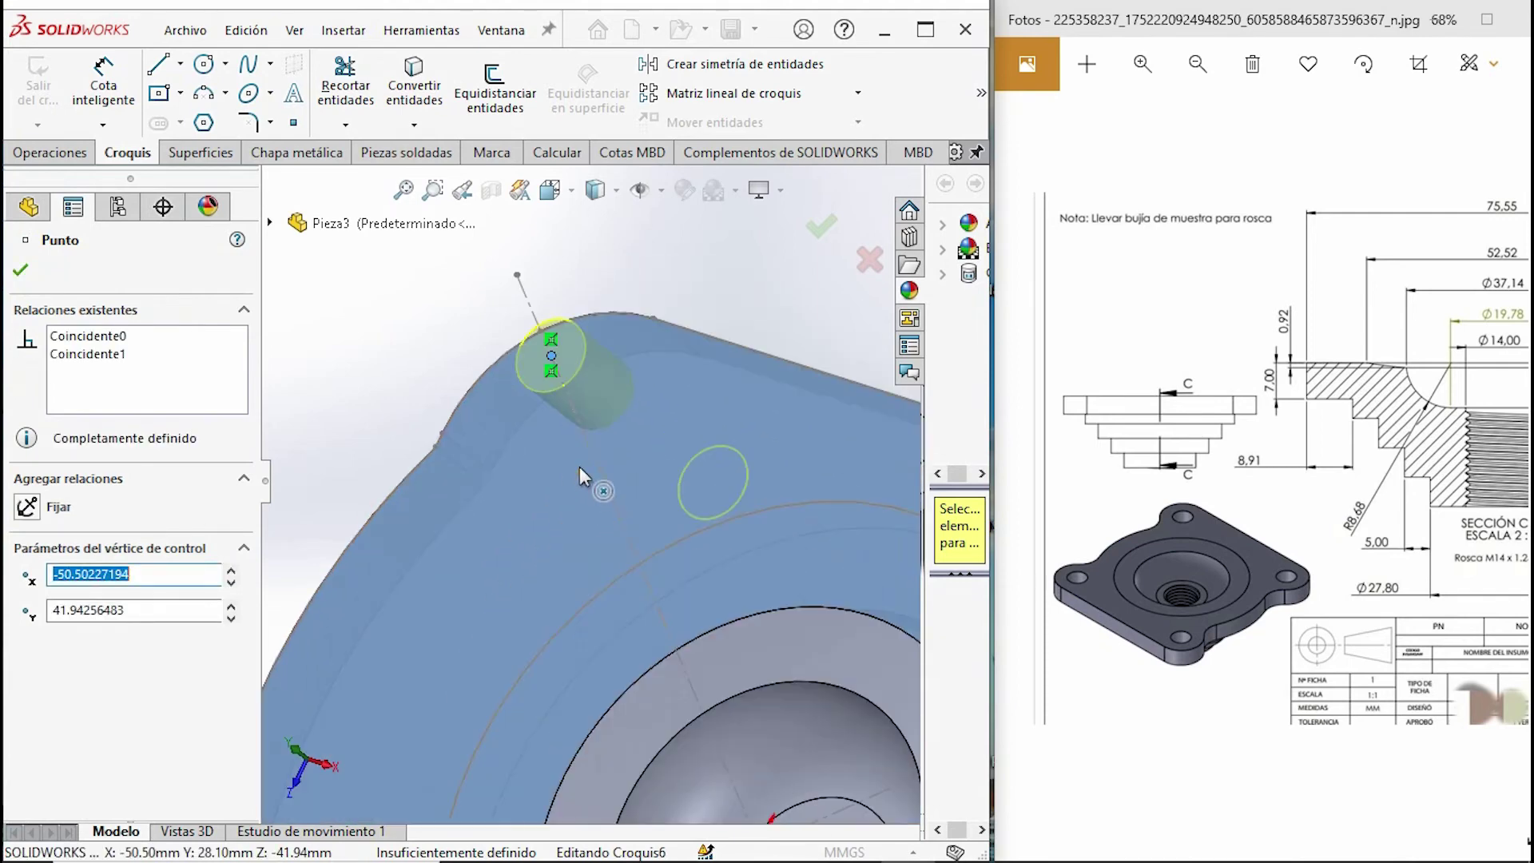
pyautogui.click(561, 372)
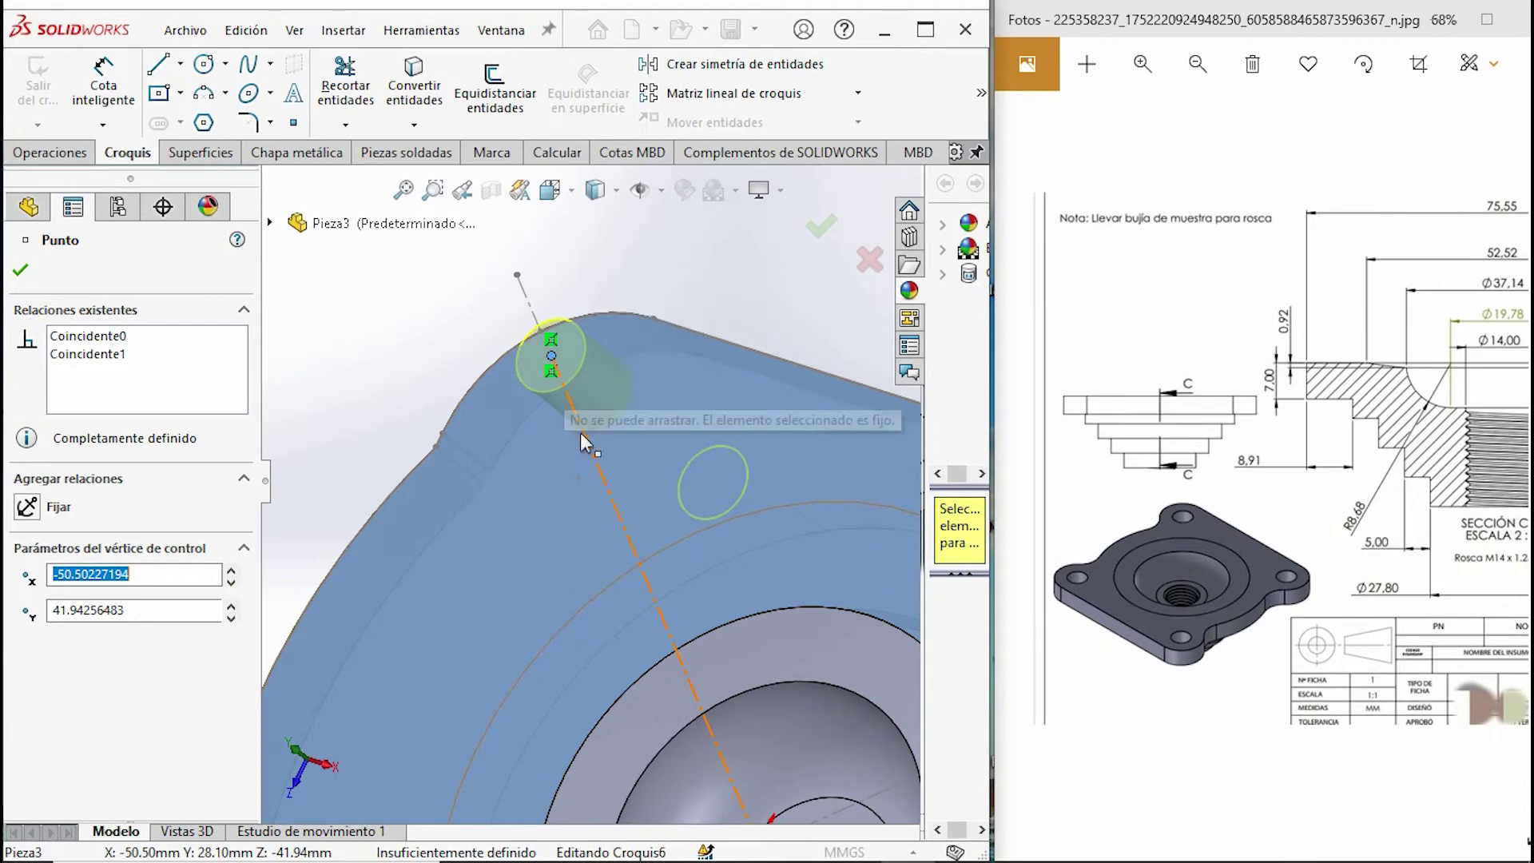
pyautogui.click(688, 650)
pyautogui.click(606, 491)
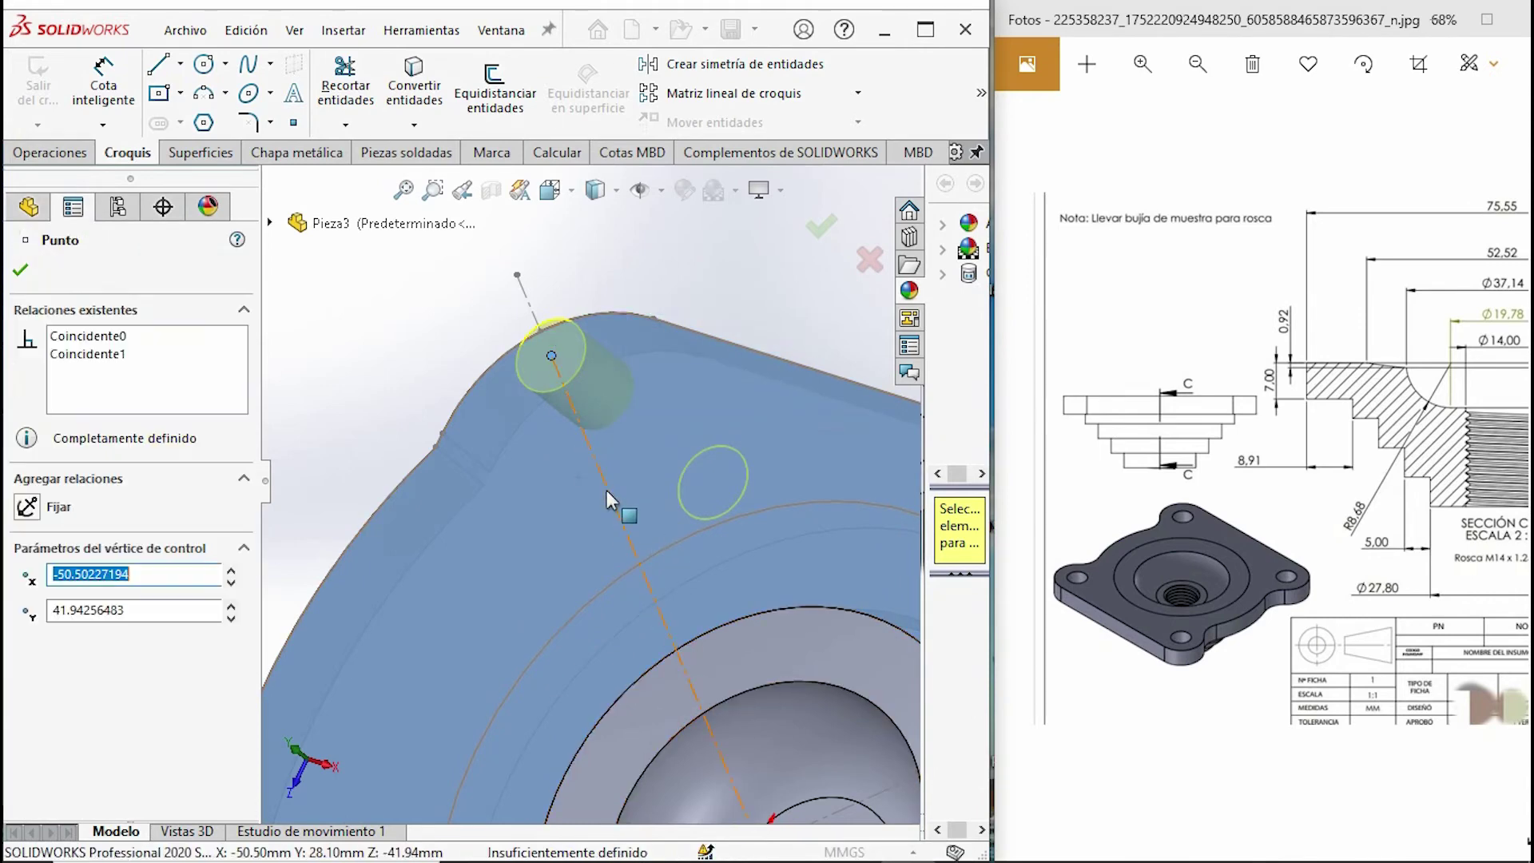
pyautogui.click(612, 483)
pyautogui.click(612, 483)
pyautogui.moveTo(551, 355)
pyautogui.mouseDown()
pyautogui.moveTo(580, 377)
pyautogui.moveTo(574, 414)
pyautogui.mouseUp()
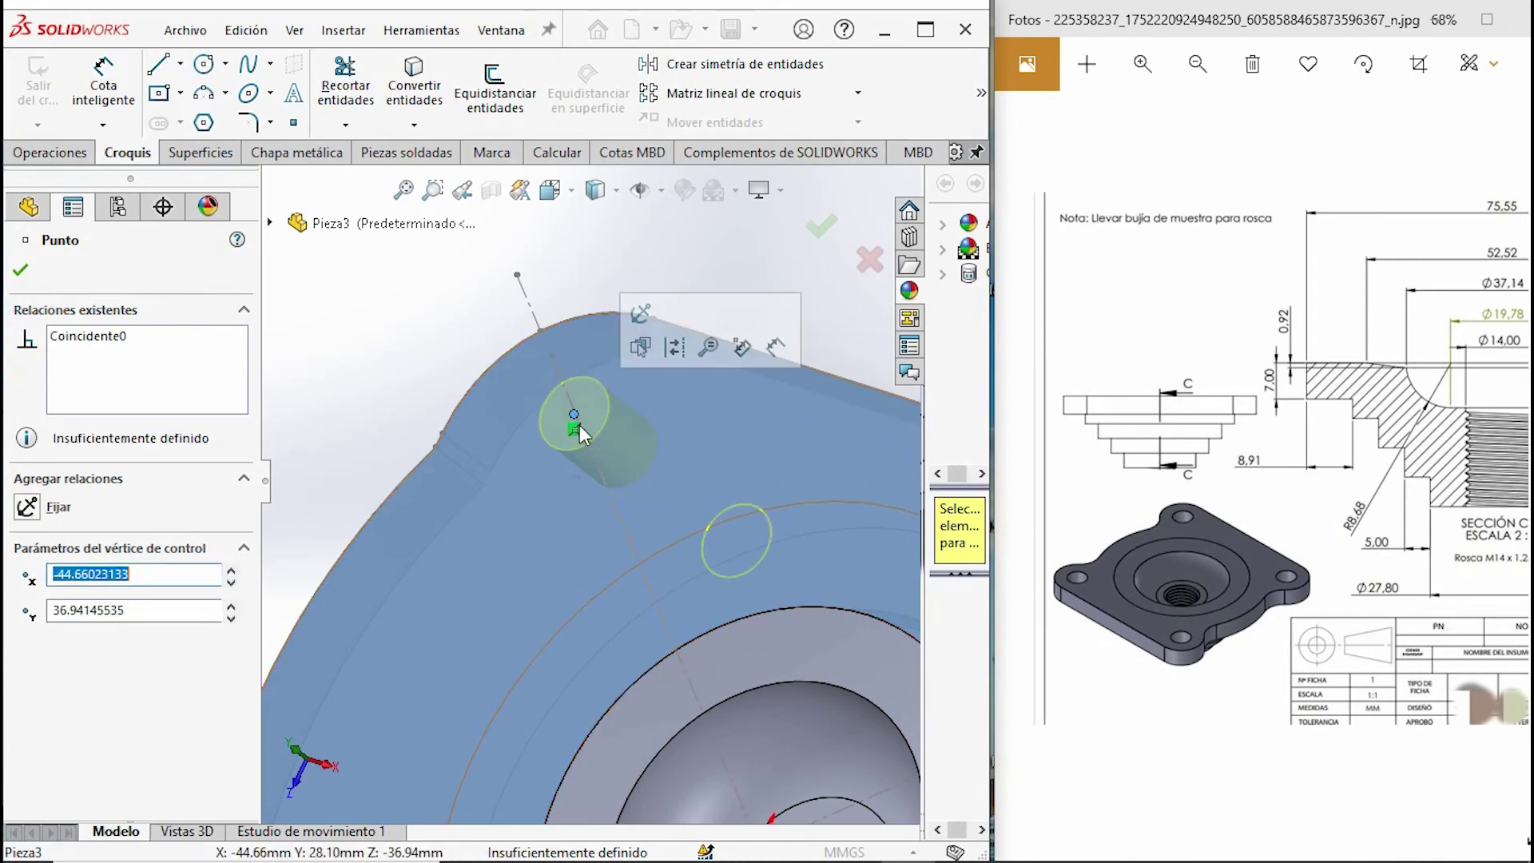
pyautogui.scroll(-4, 578, 431)
pyautogui.scroll(2, 607, 443)
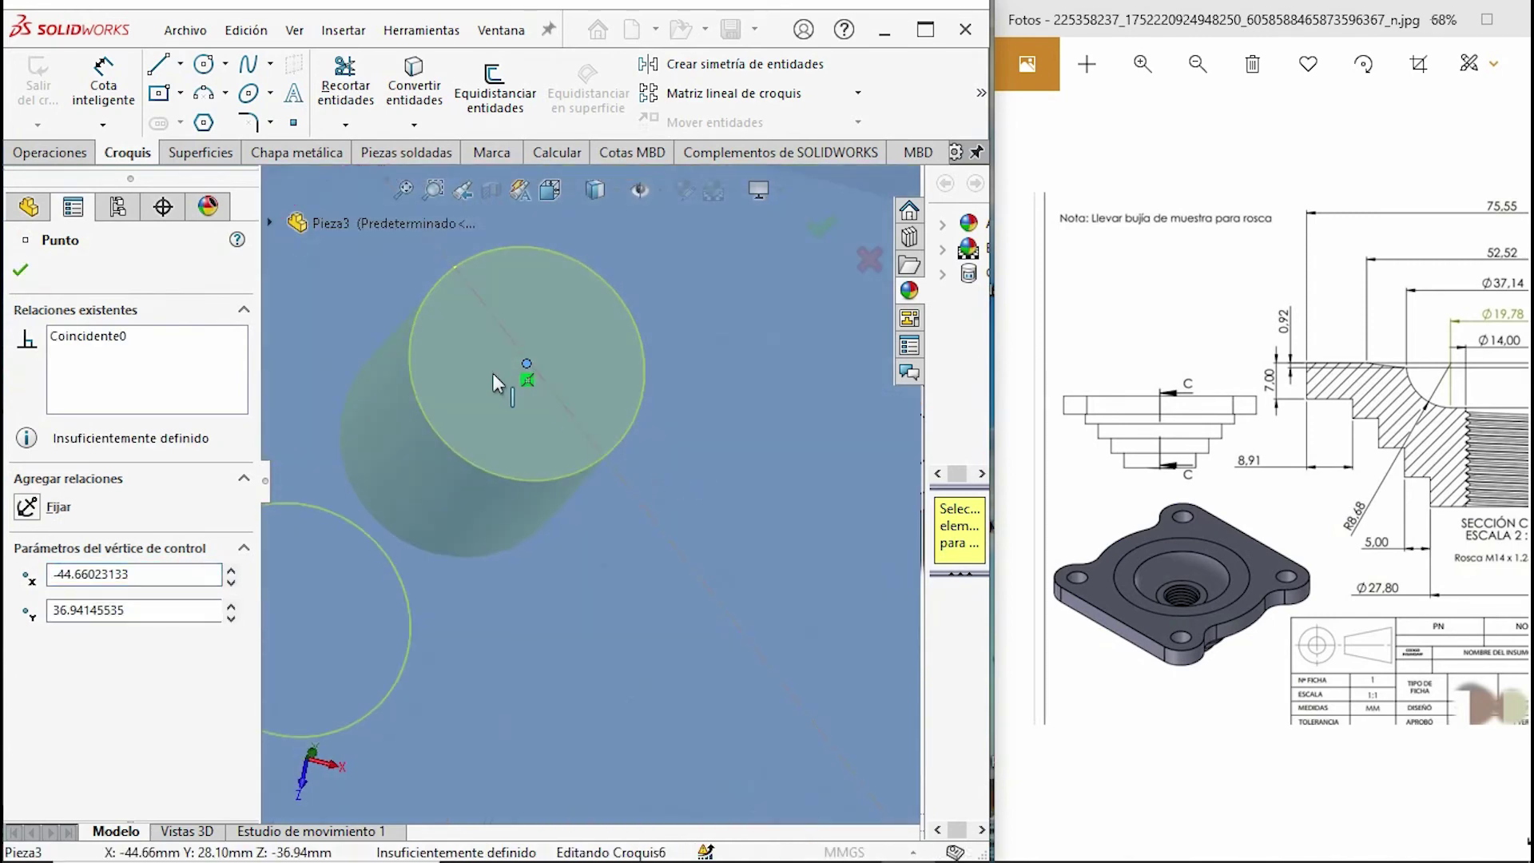
pyautogui.scroll(2, 492, 372)
pyautogui.scroll(2, 478, 336)
pyautogui.scroll(-3, 500, 352)
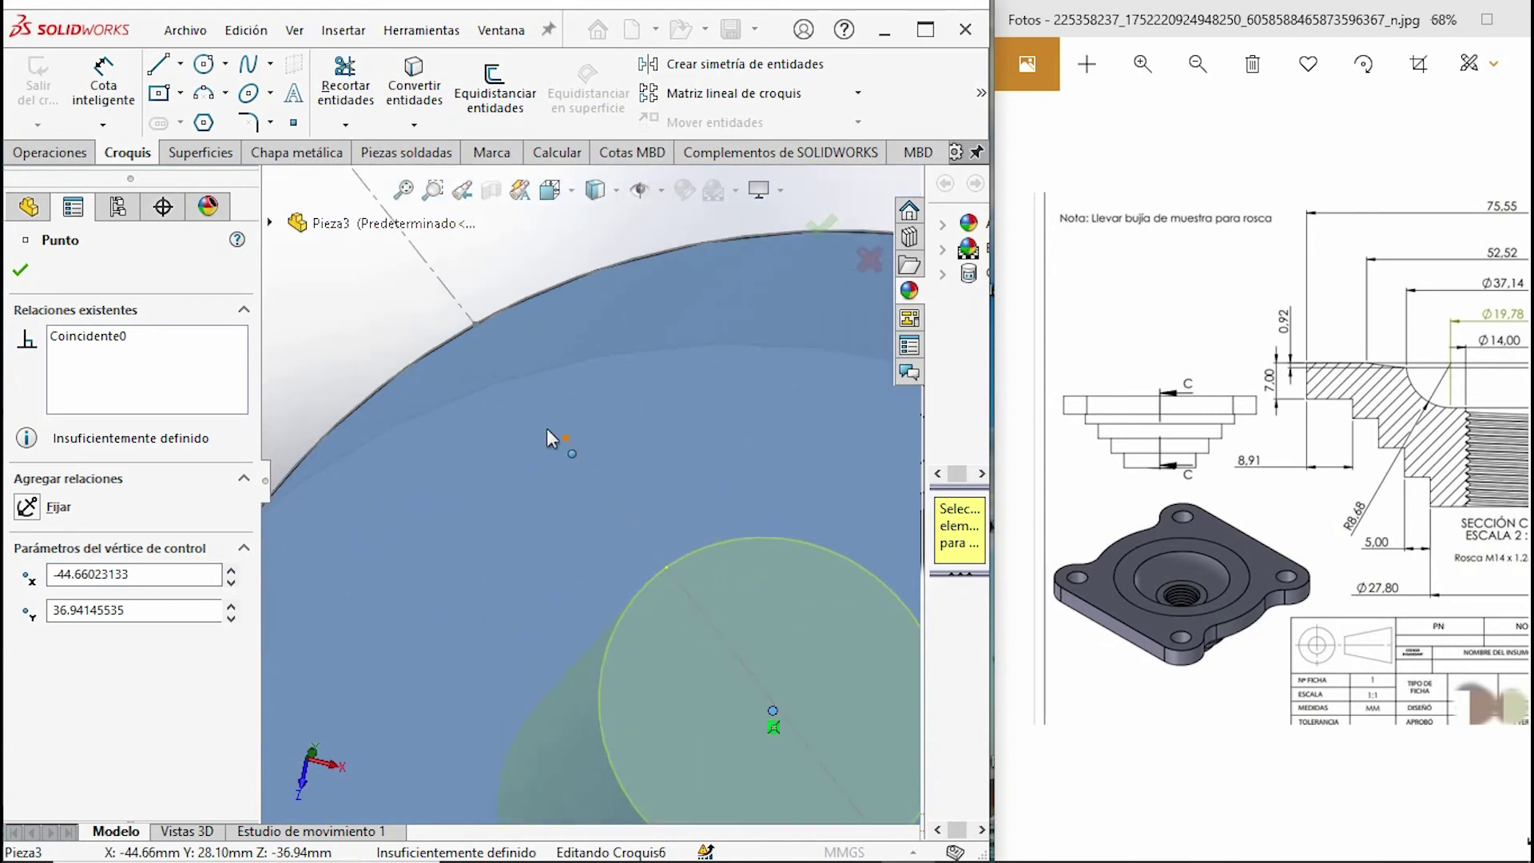
pyautogui.scroll(2, 577, 443)
pyautogui.scroll(2, 568, 468)
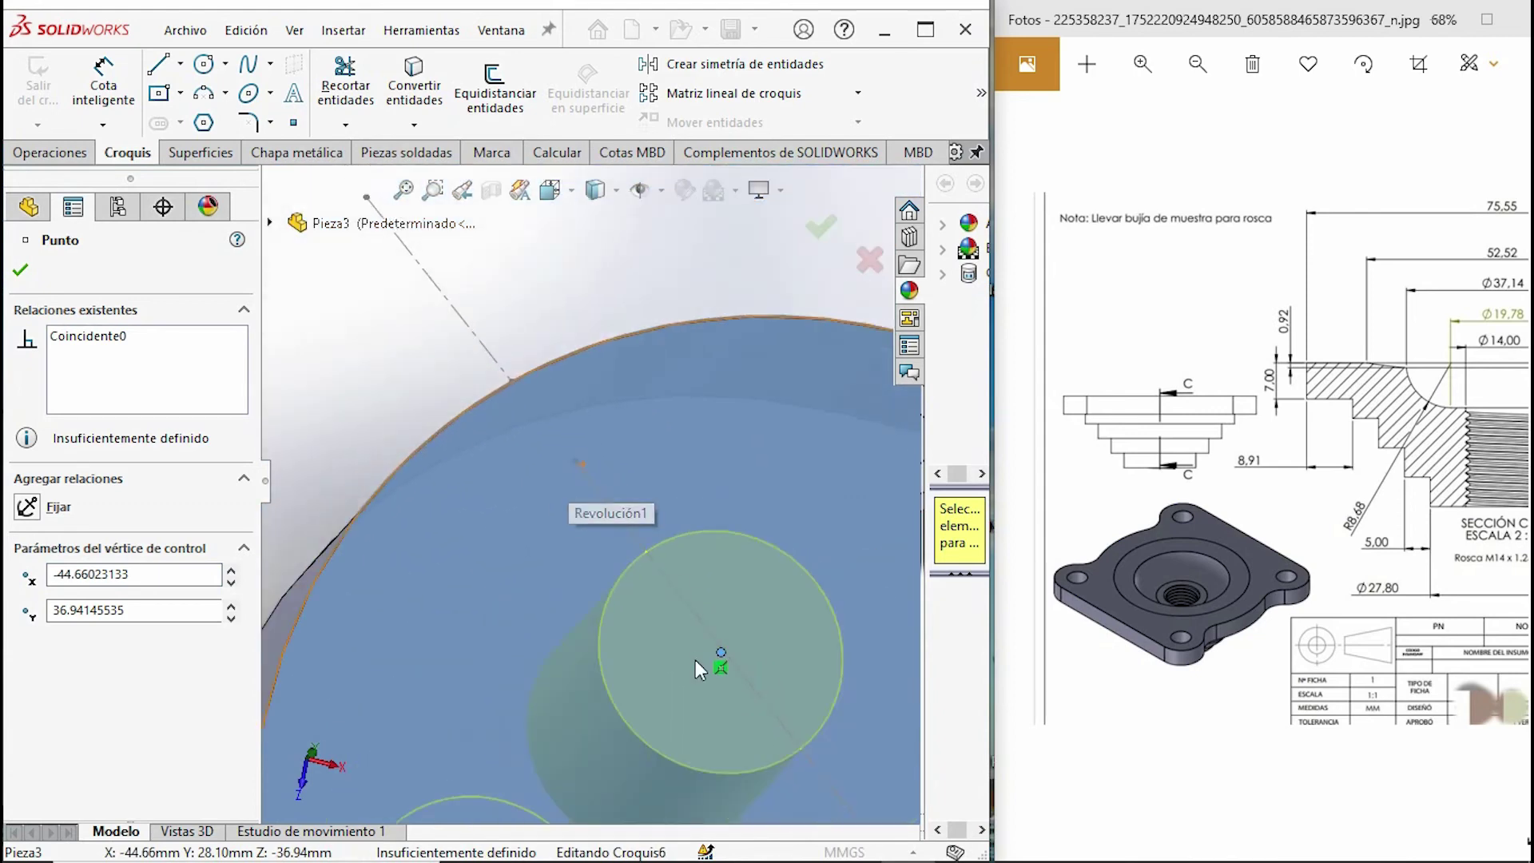
pyautogui.scroll(2, 695, 667)
pyautogui.scroll(2, 695, 670)
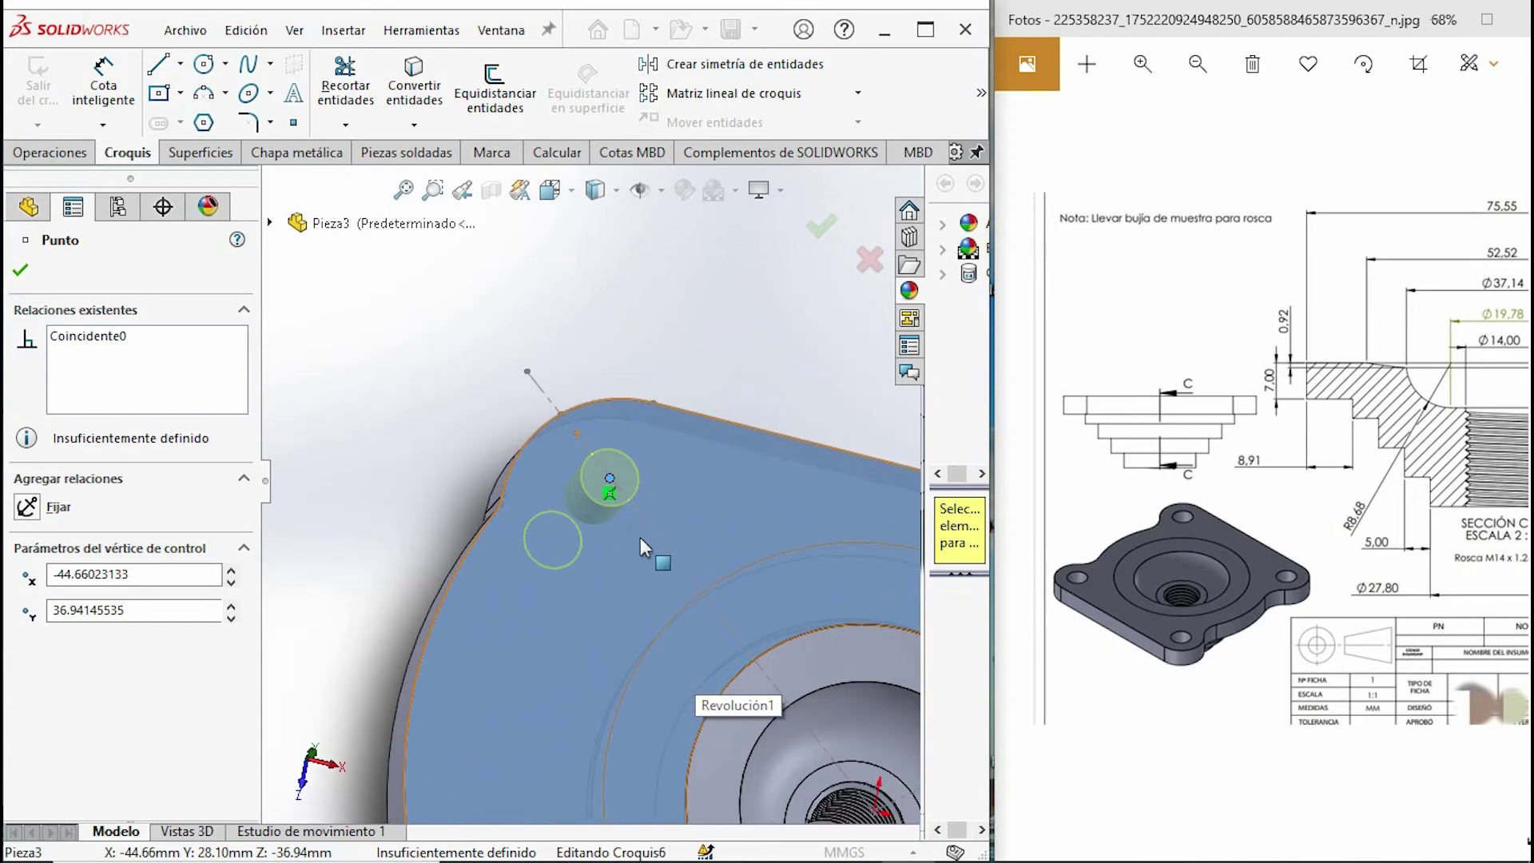
pyautogui.scroll(3, 613, 502)
pyautogui.scroll(-3, 799, 531)
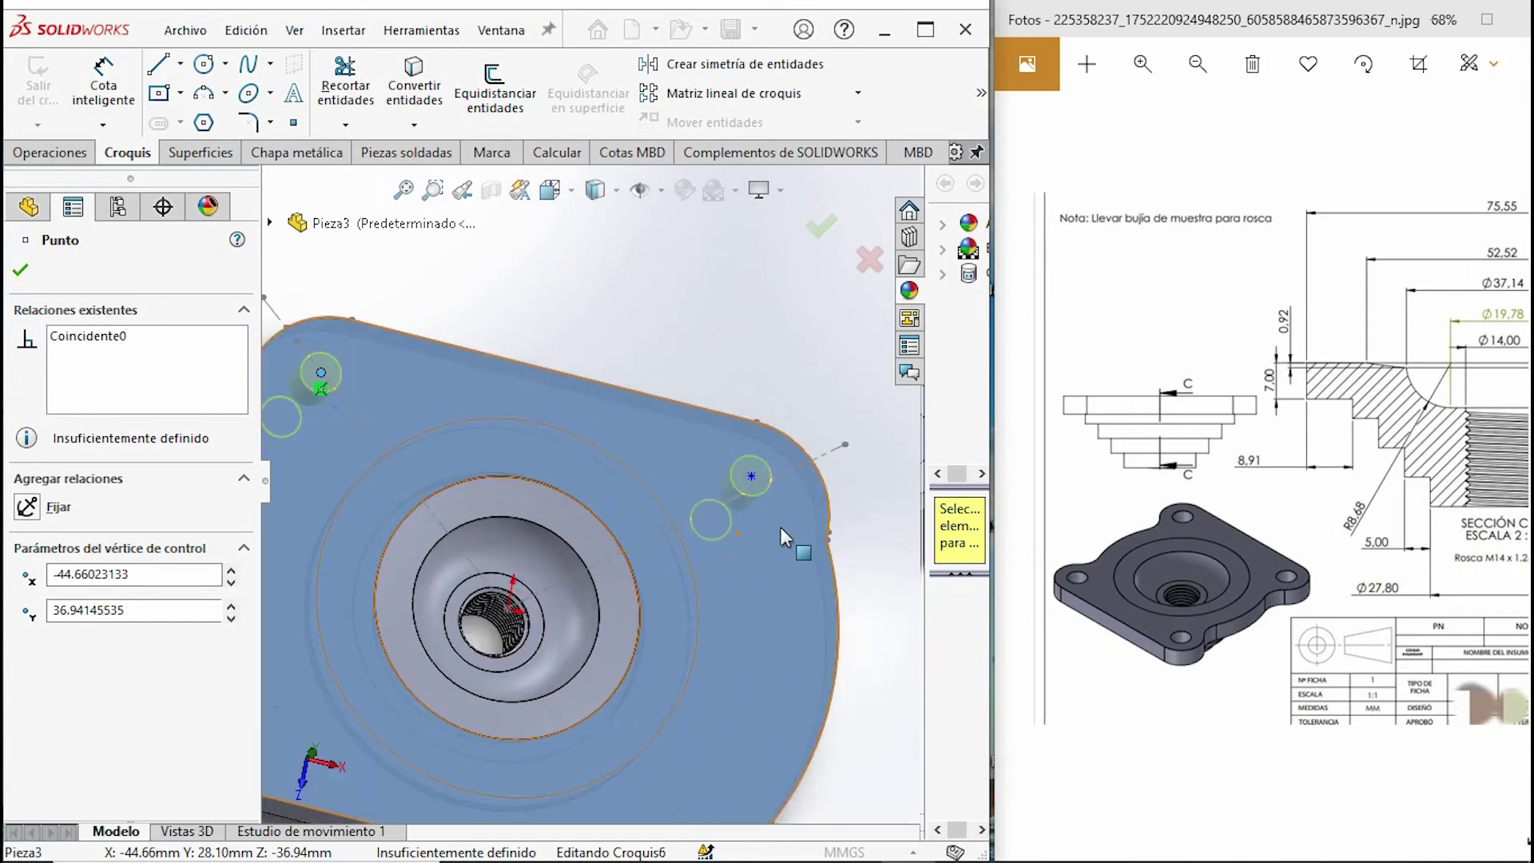
# - Nudge the right-hand hole point into its corner position
pyautogui.click(751, 477)
pyautogui.moveTo(751, 476); pyautogui.dragTo(763, 491)
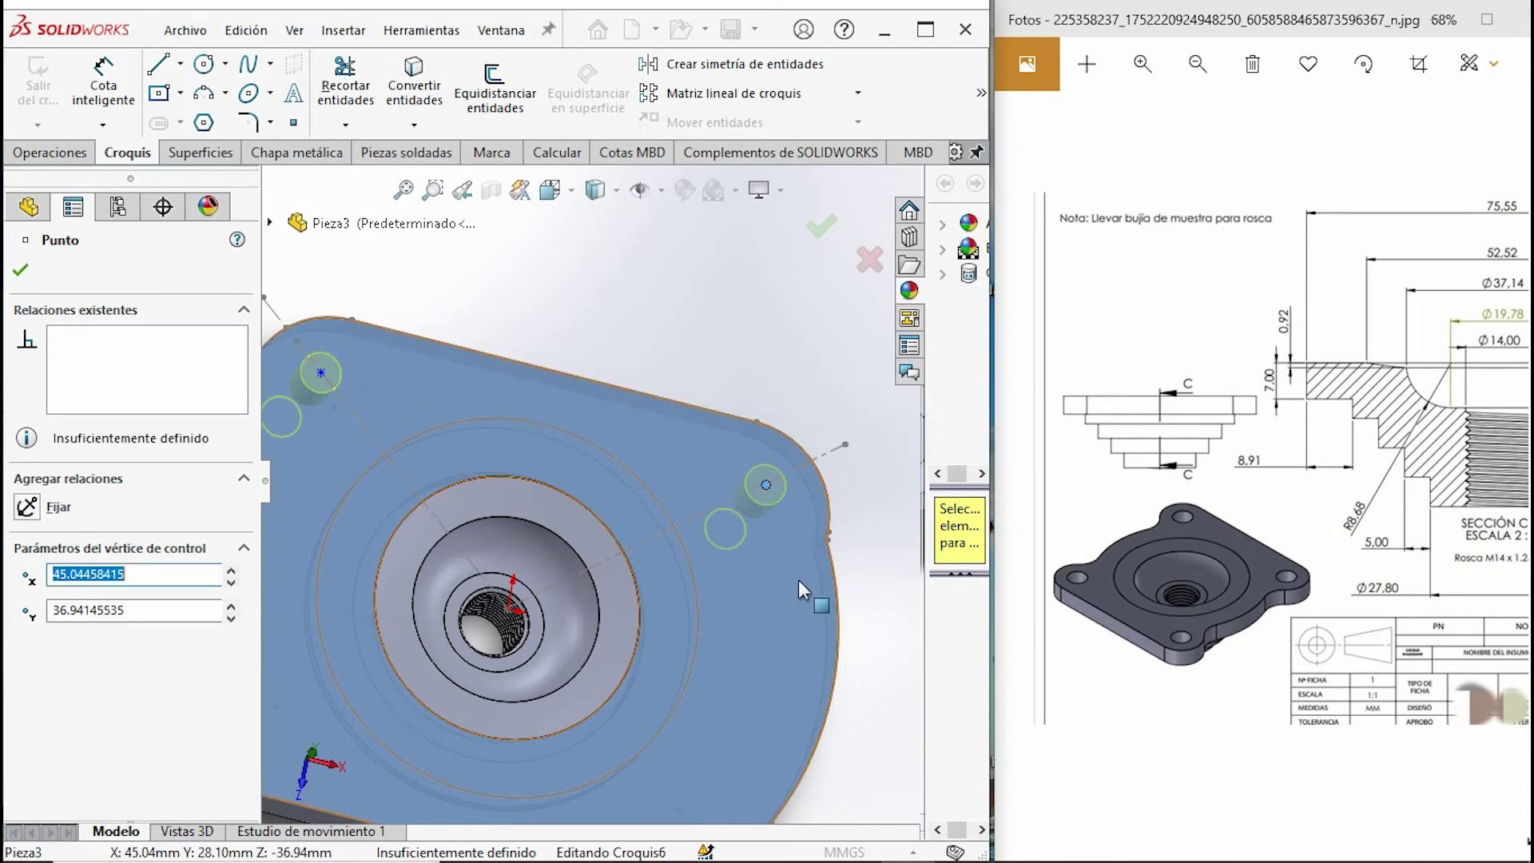
pyautogui.scroll(-2, 792, 530)
pyautogui.scroll(-2, 719, 435)
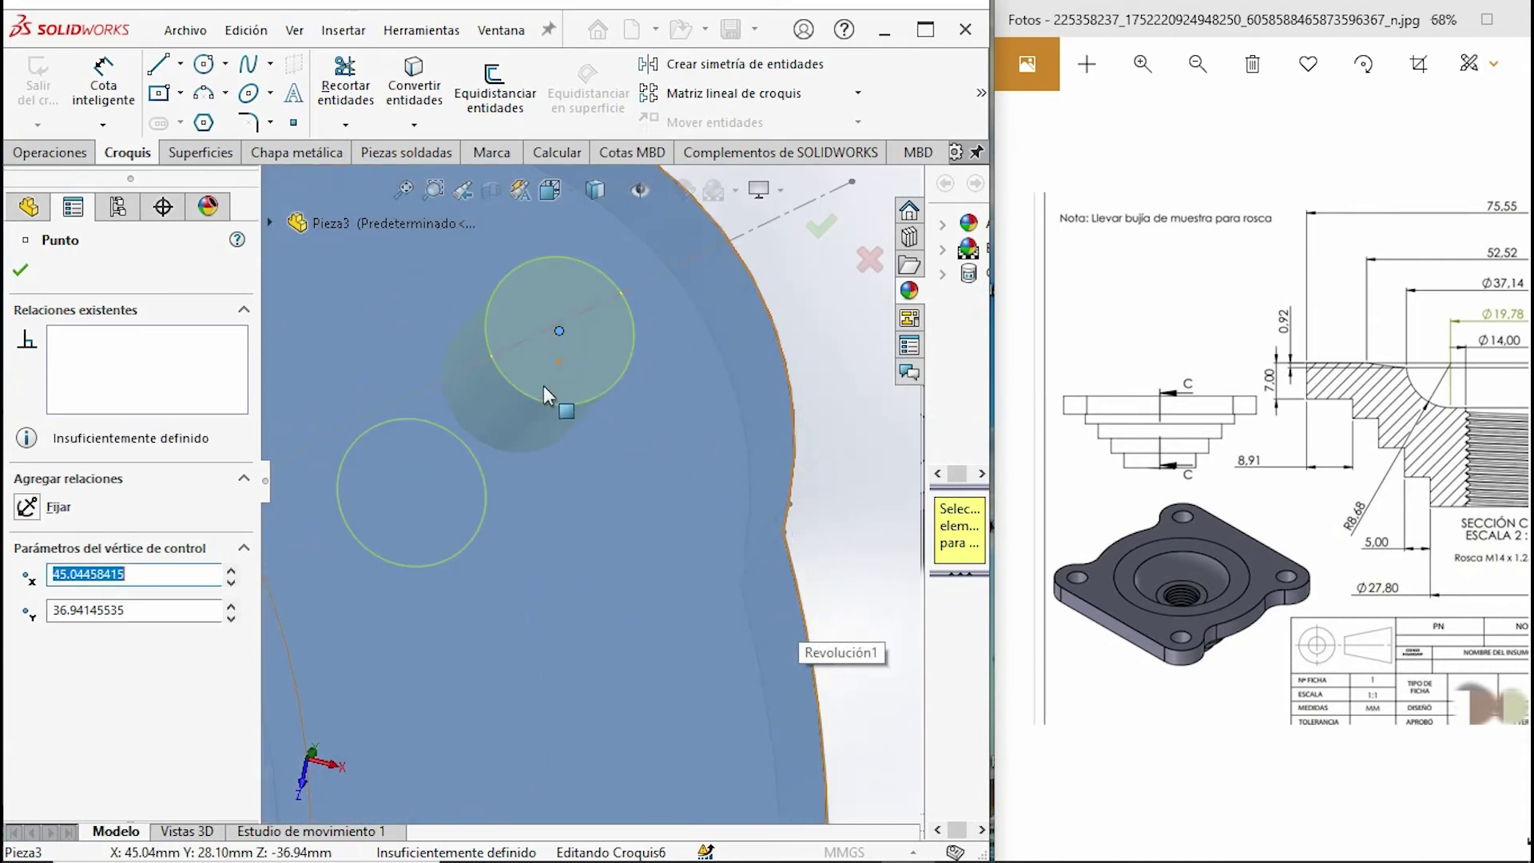
pyautogui.scroll(1, 564, 365)
pyautogui.scroll(2, 631, 439)
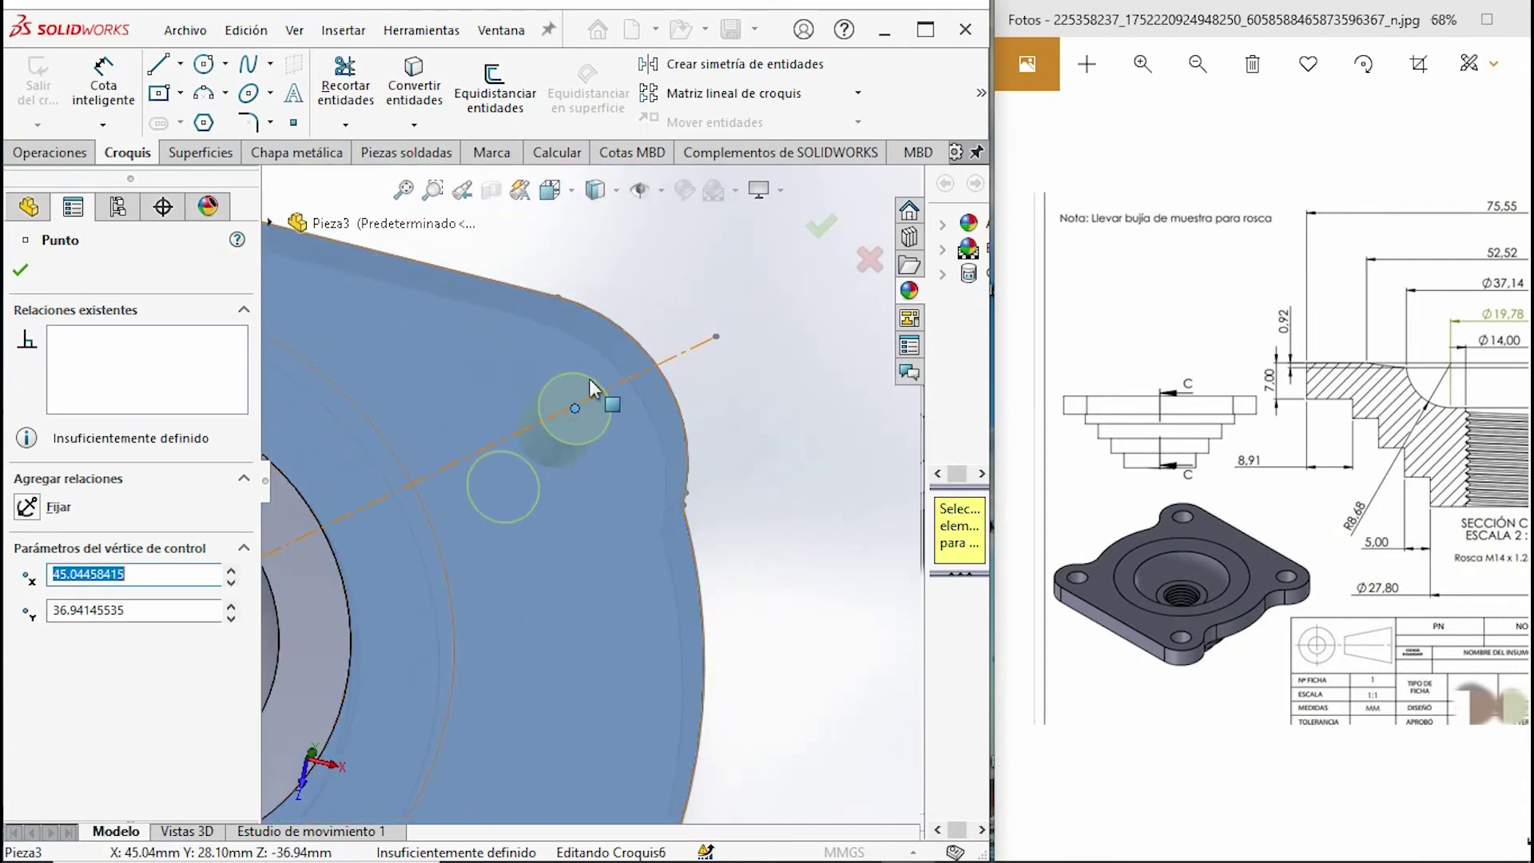
pyautogui.scroll(-1, 559, 407)
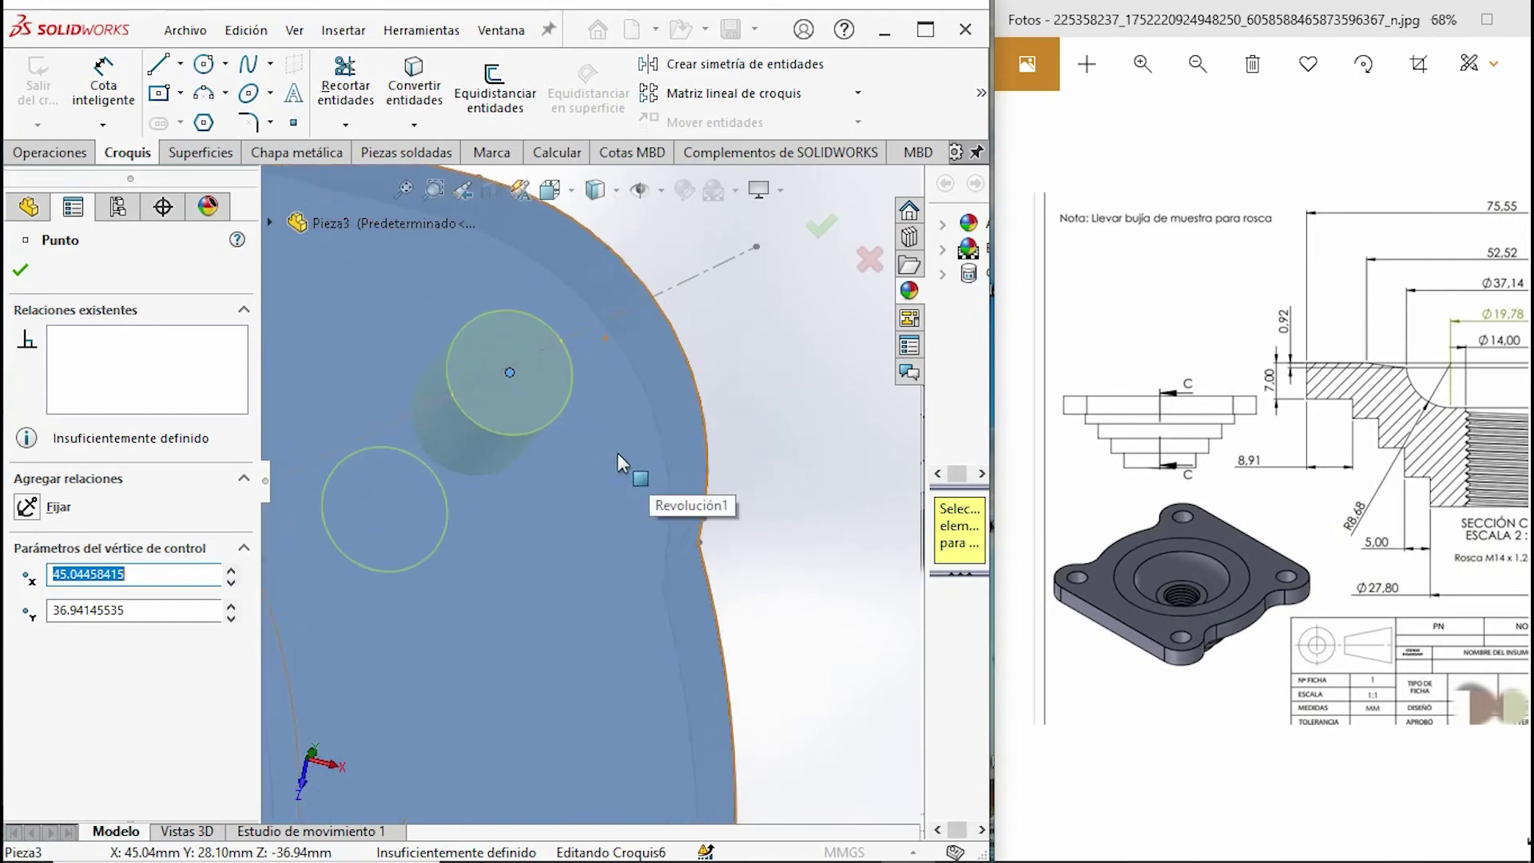
pyautogui.scroll(-1, 492, 391)
pyautogui.scroll(-2, 553, 391)
pyautogui.scroll(2, 634, 384)
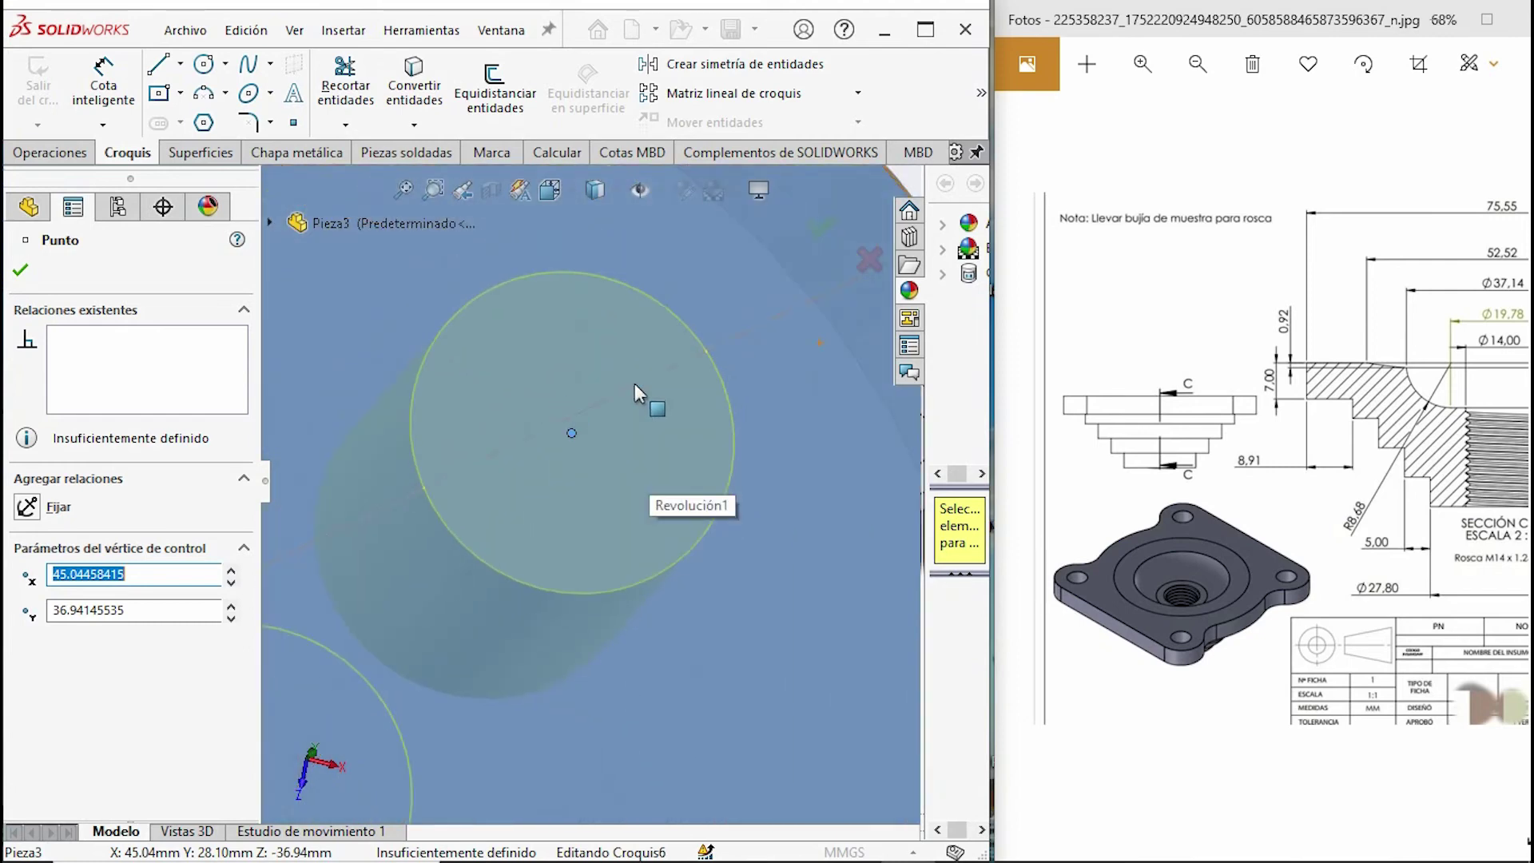
pyautogui.scroll(2, 588, 505)
pyautogui.scroll(-1, 588, 464)
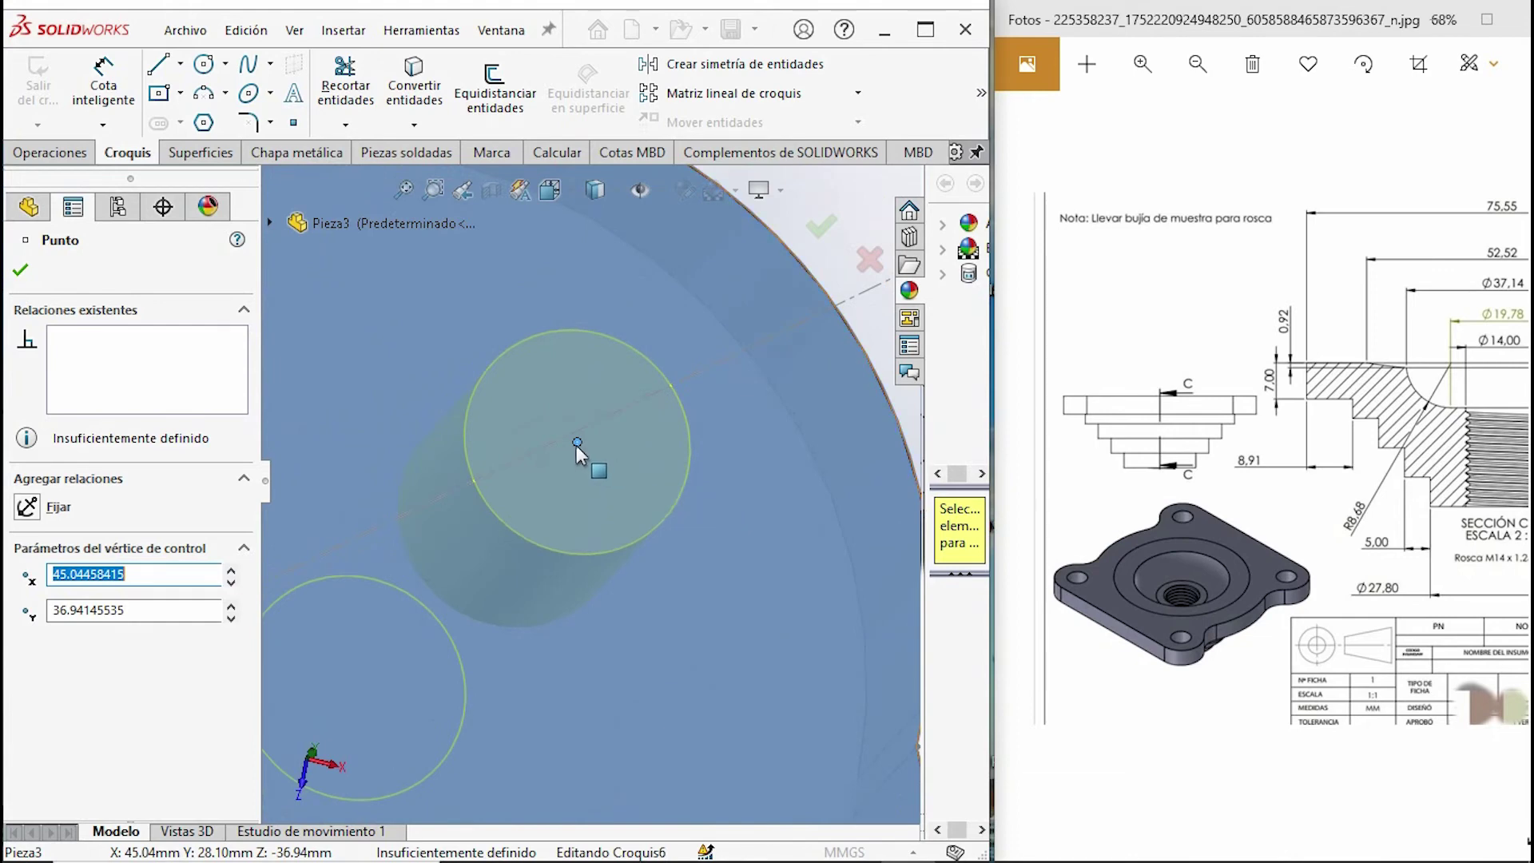
# - Fix the right-hand point and create the hole feature Taladro de margen para M61
pyautogui.click(619, 407)
pyautogui.click(296, 126)
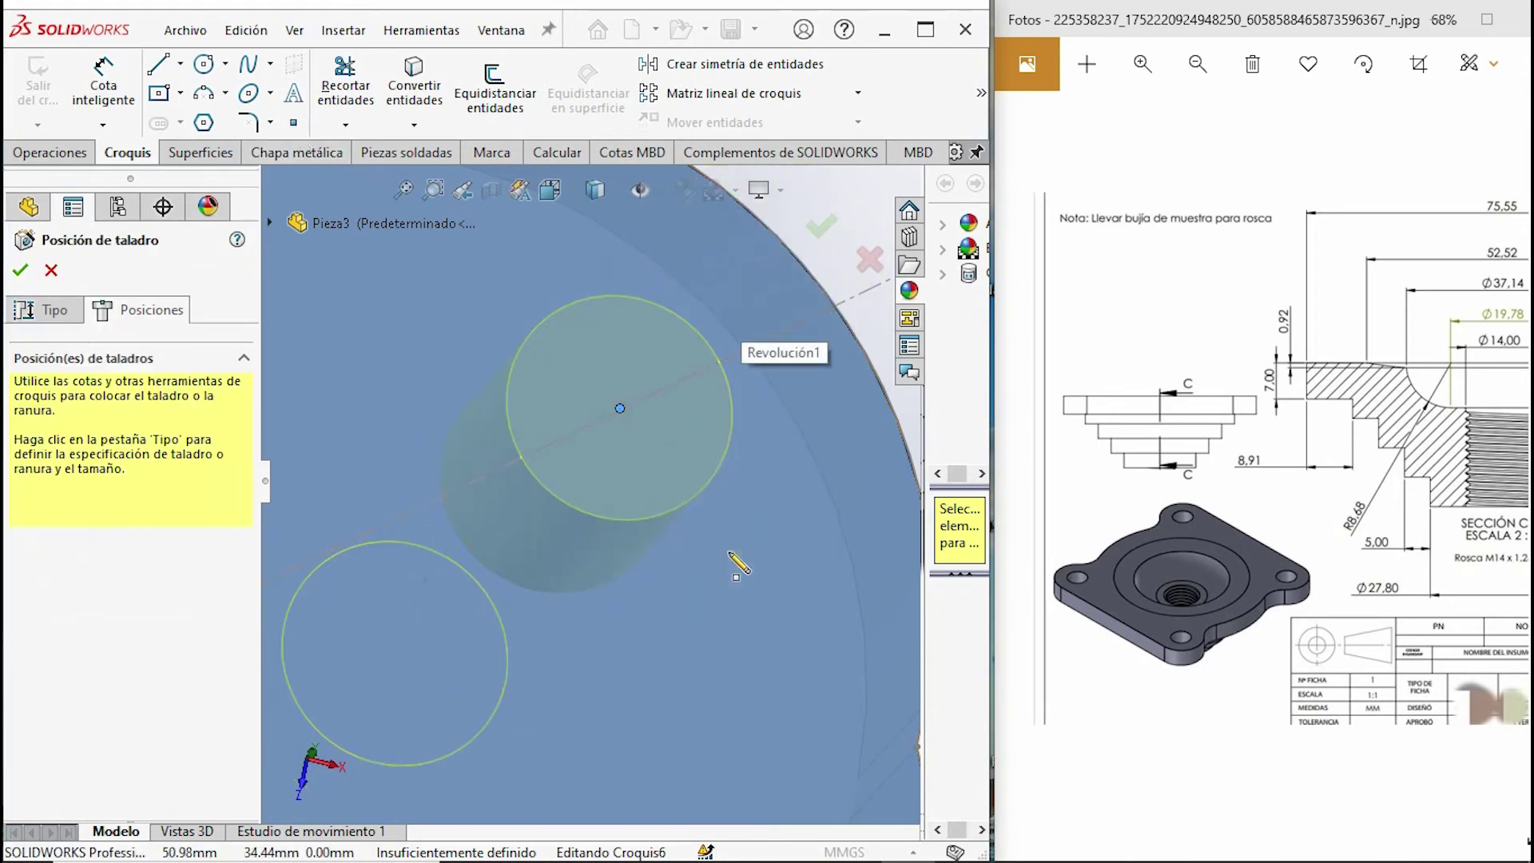
pyautogui.scroll(5, 728, 553)
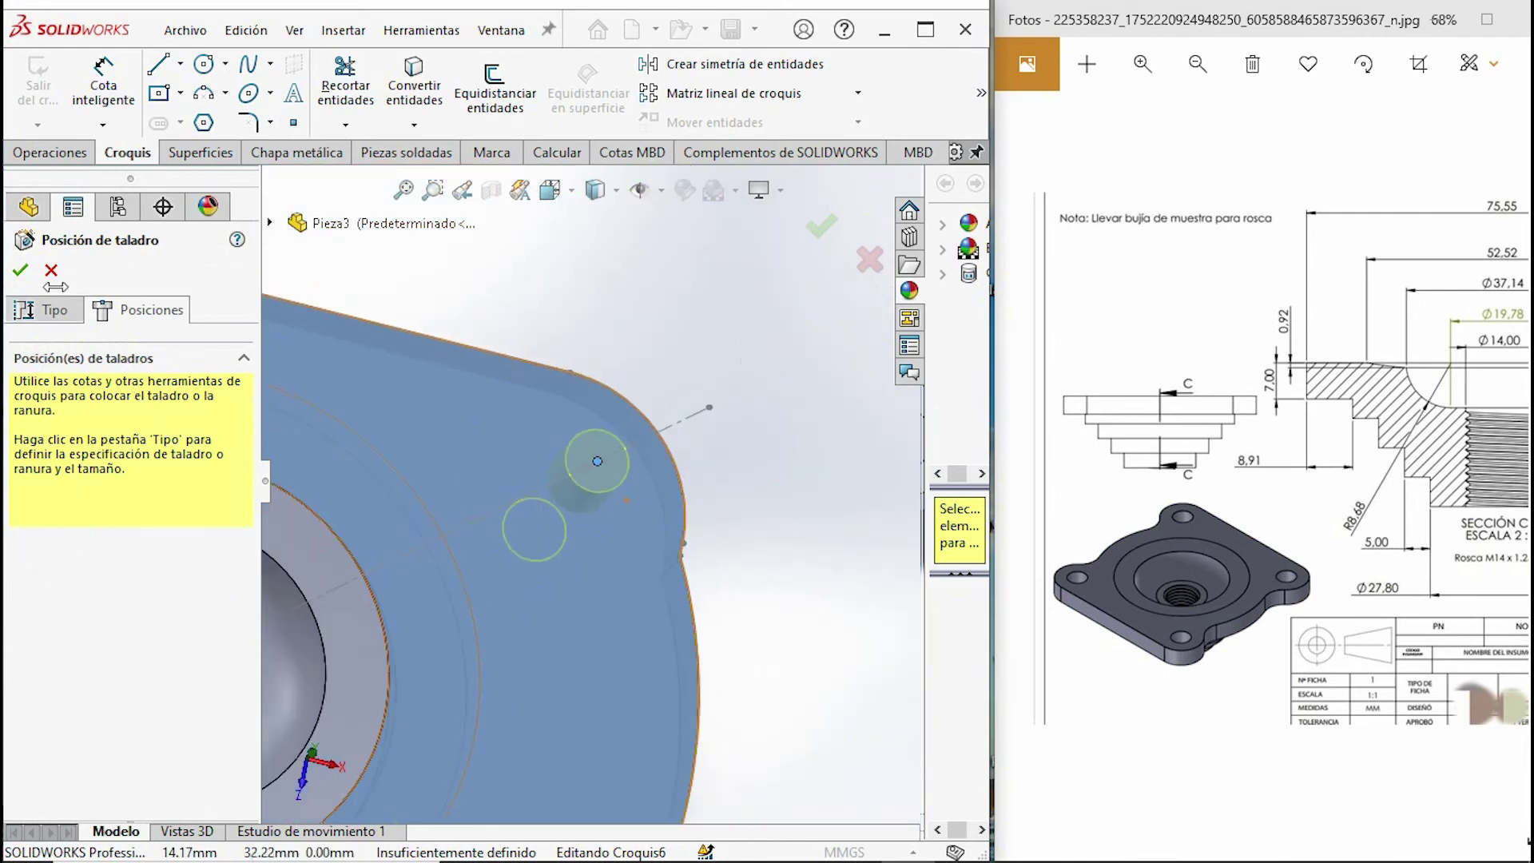
pyautogui.click(22, 271)
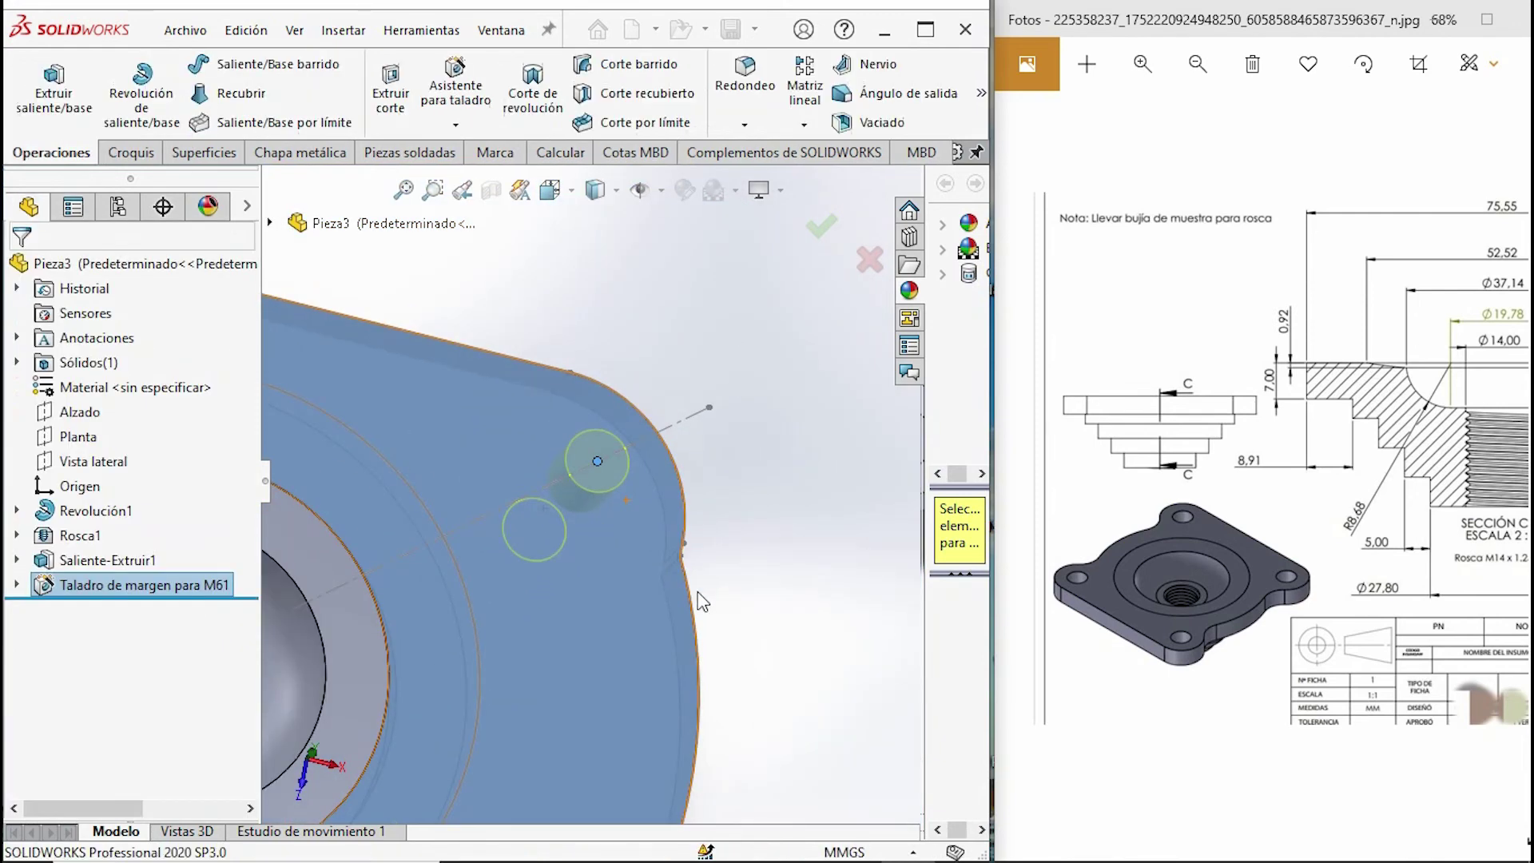
# - Select the flange and open its outline sketch Croquis5 for editing
pyautogui.scroll(3, 607, 527)
pyautogui.scroll(2, 587, 515)
pyautogui.scroll(-3, 583, 515)
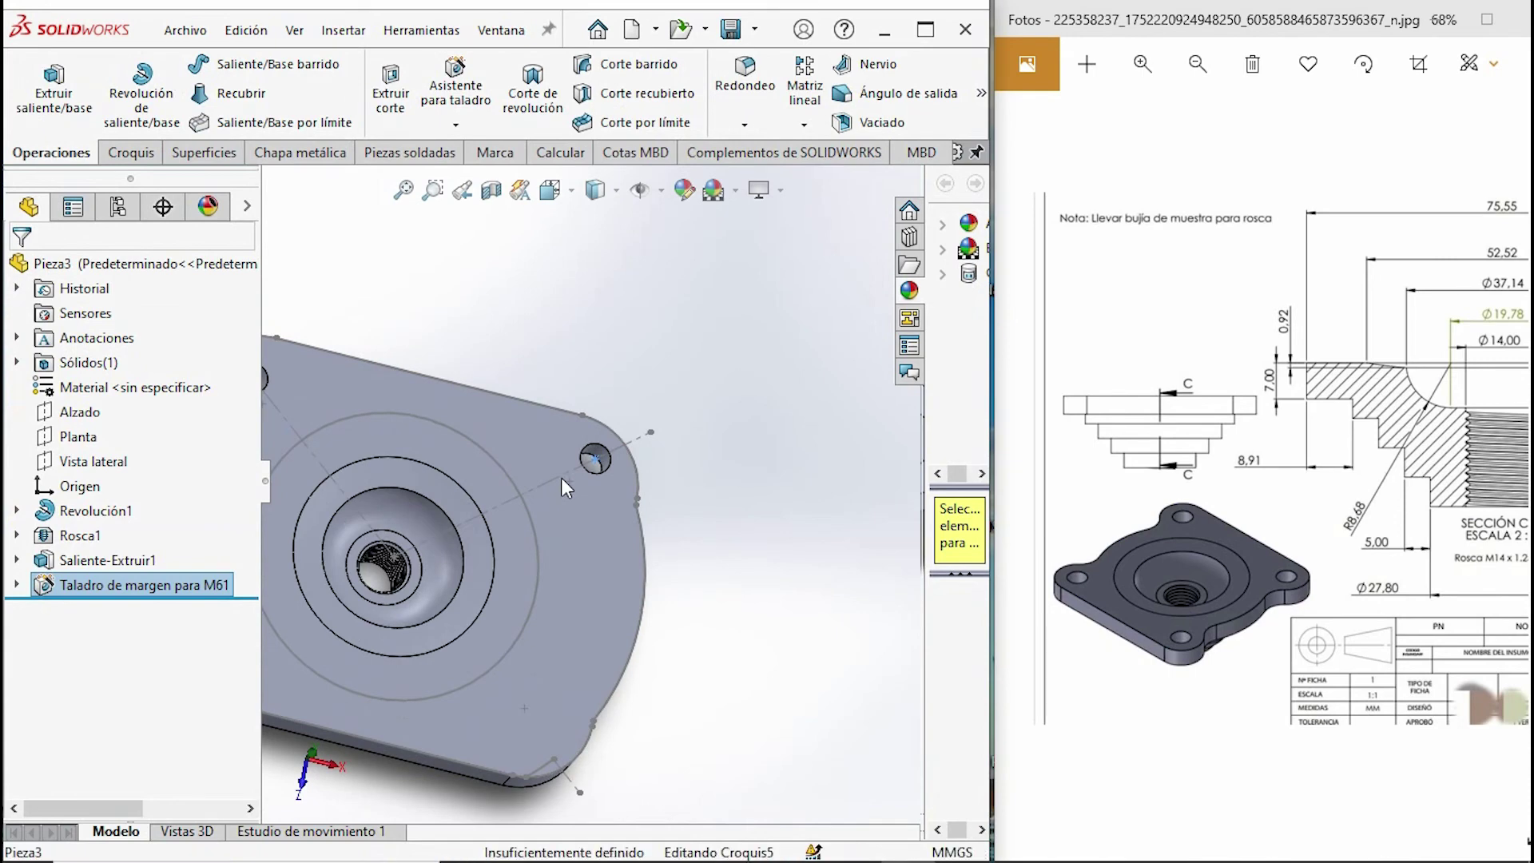
pyautogui.click(560, 477)
pyautogui.click(627, 376)
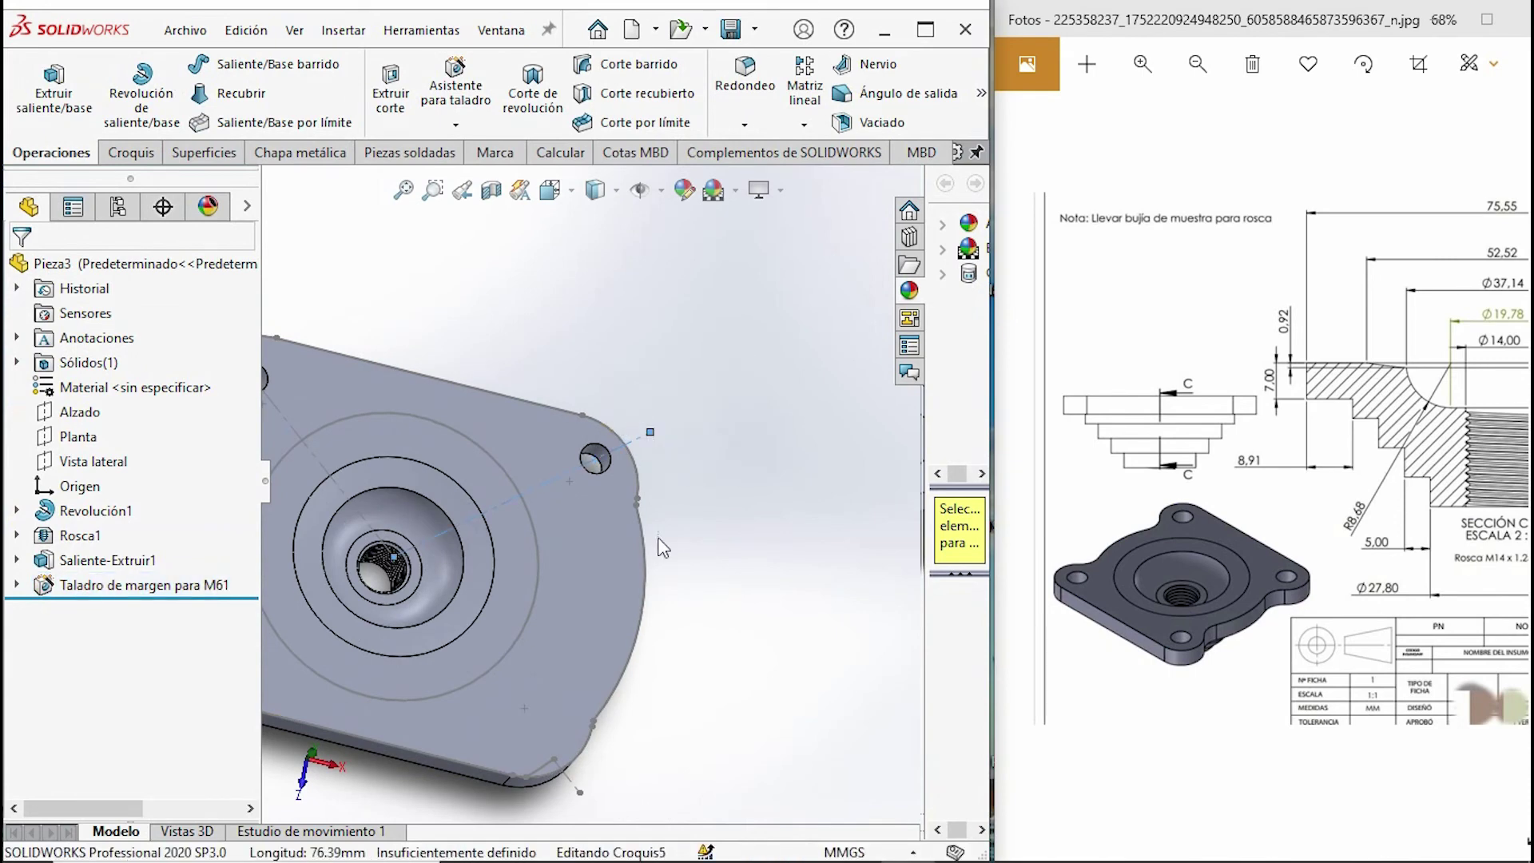
pyautogui.scroll(-5, 595, 484)
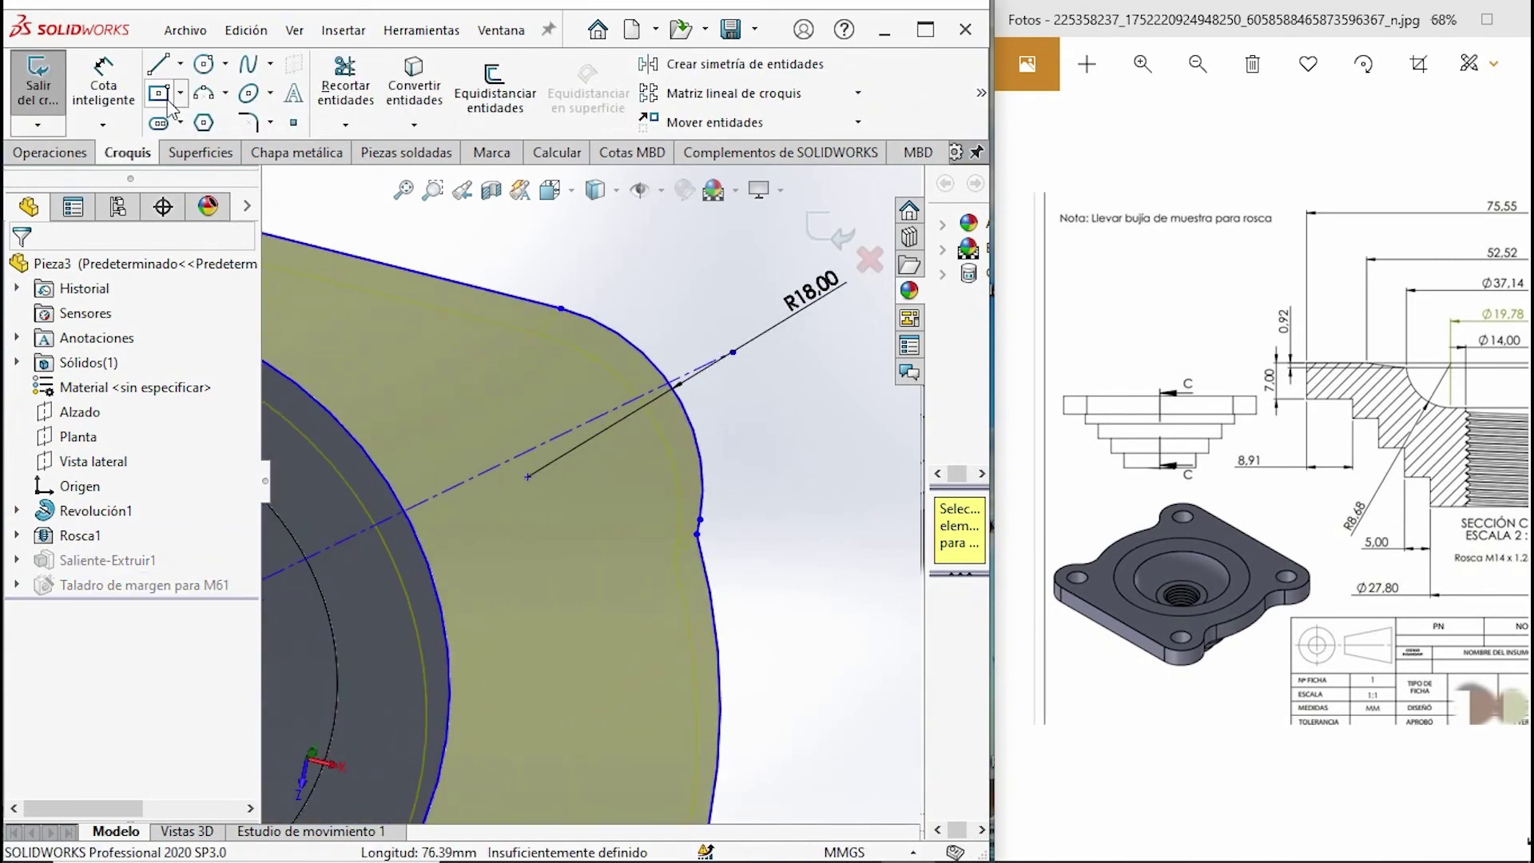
# - Place sketch points near the lower-left corner's diagonal
pyautogui.click(286, 122)
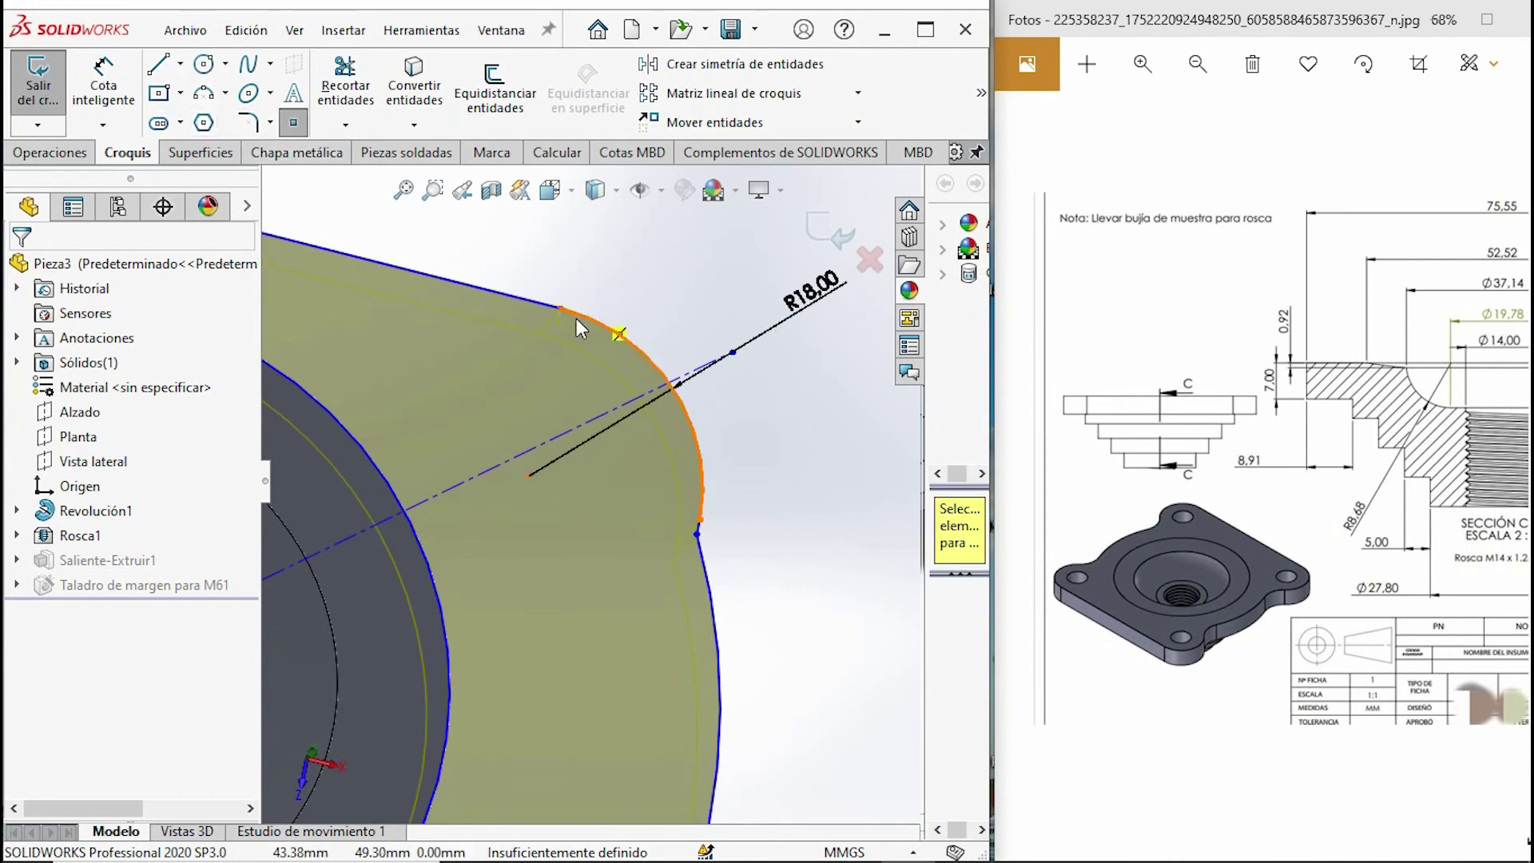
pyautogui.click(582, 425)
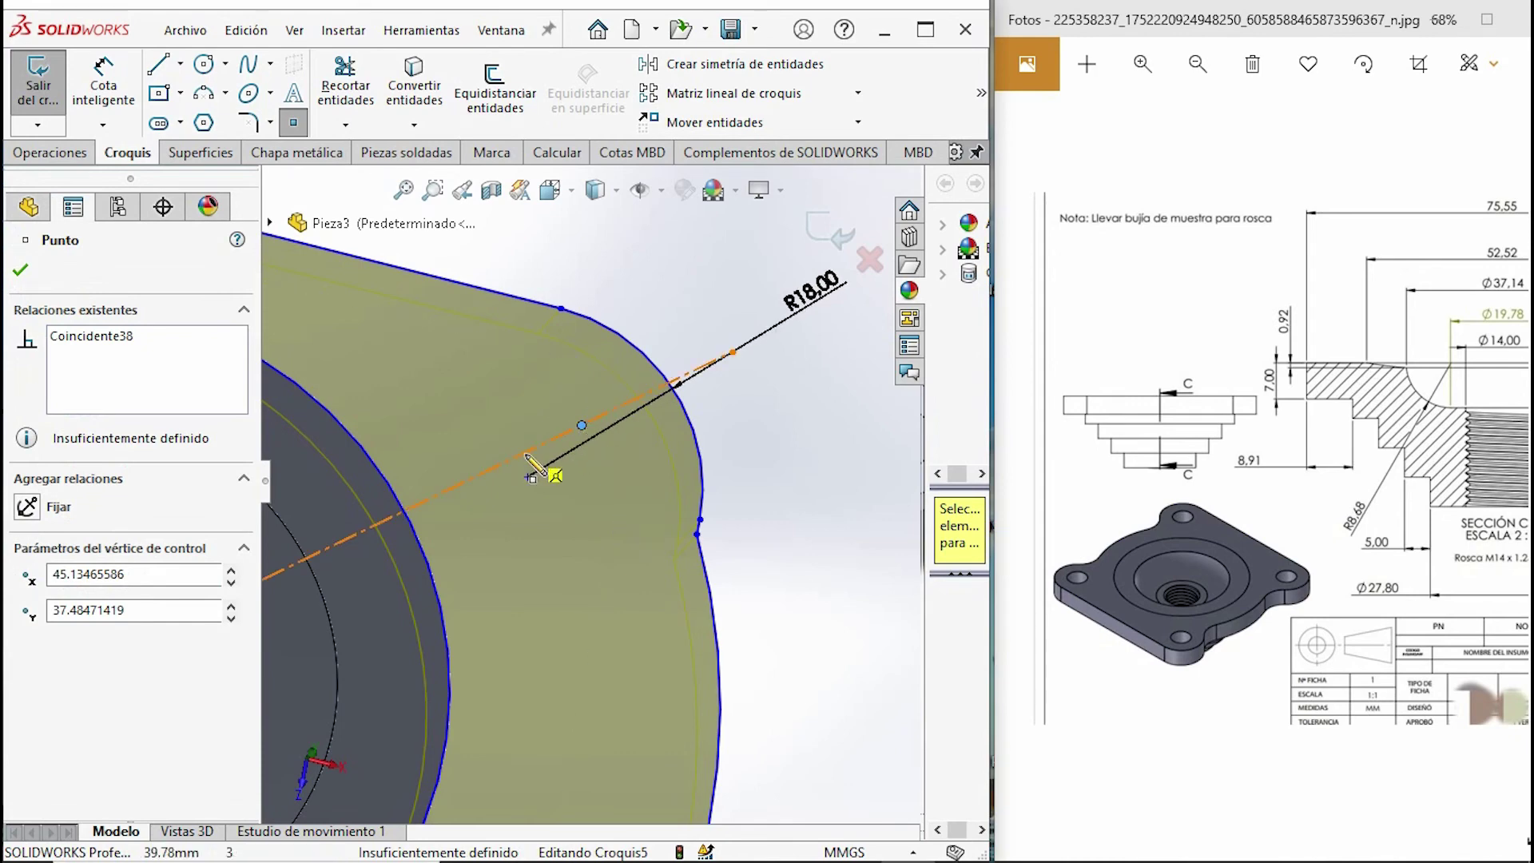
pyautogui.scroll(1, 535, 491)
pyautogui.scroll(3, 530, 506)
pyautogui.scroll(-4, 542, 695)
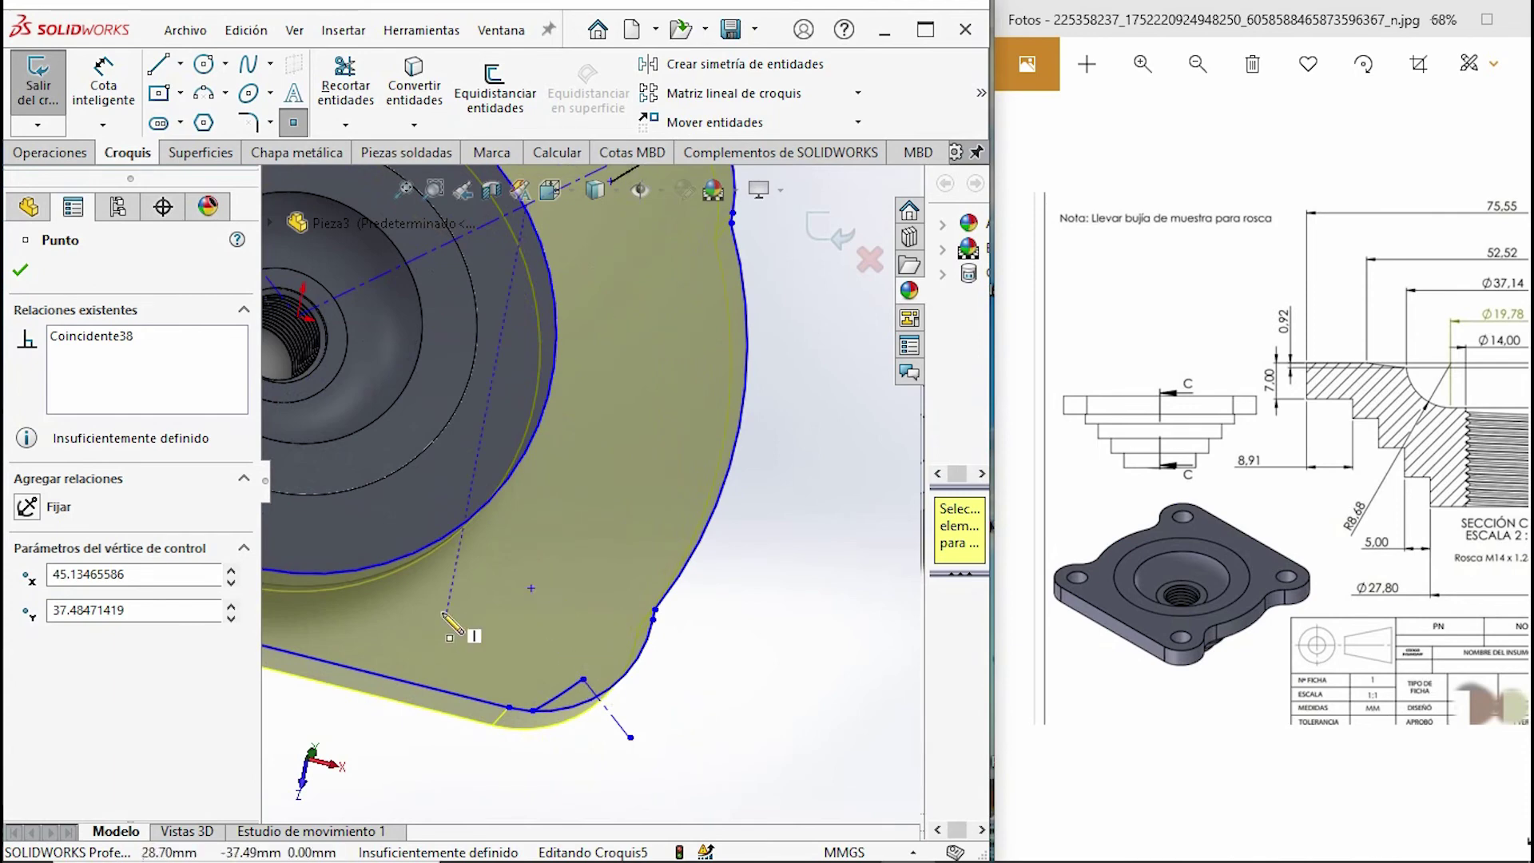
pyautogui.scroll(3, 451, 627)
pyautogui.scroll(-1, 423, 527)
pyautogui.scroll(-1, 561, 477)
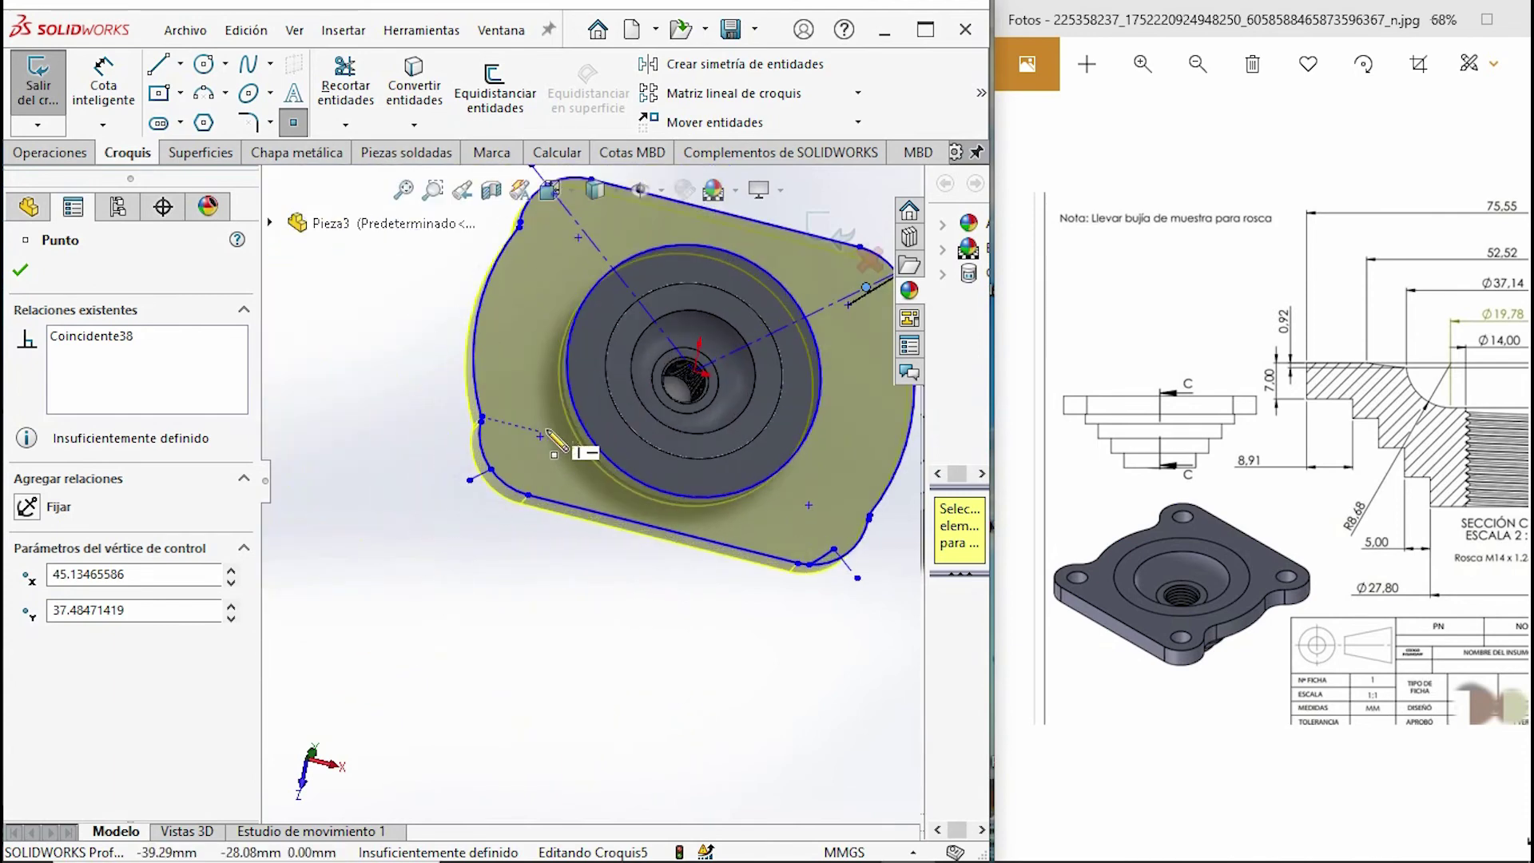
pyautogui.scroll(-3, 535, 457)
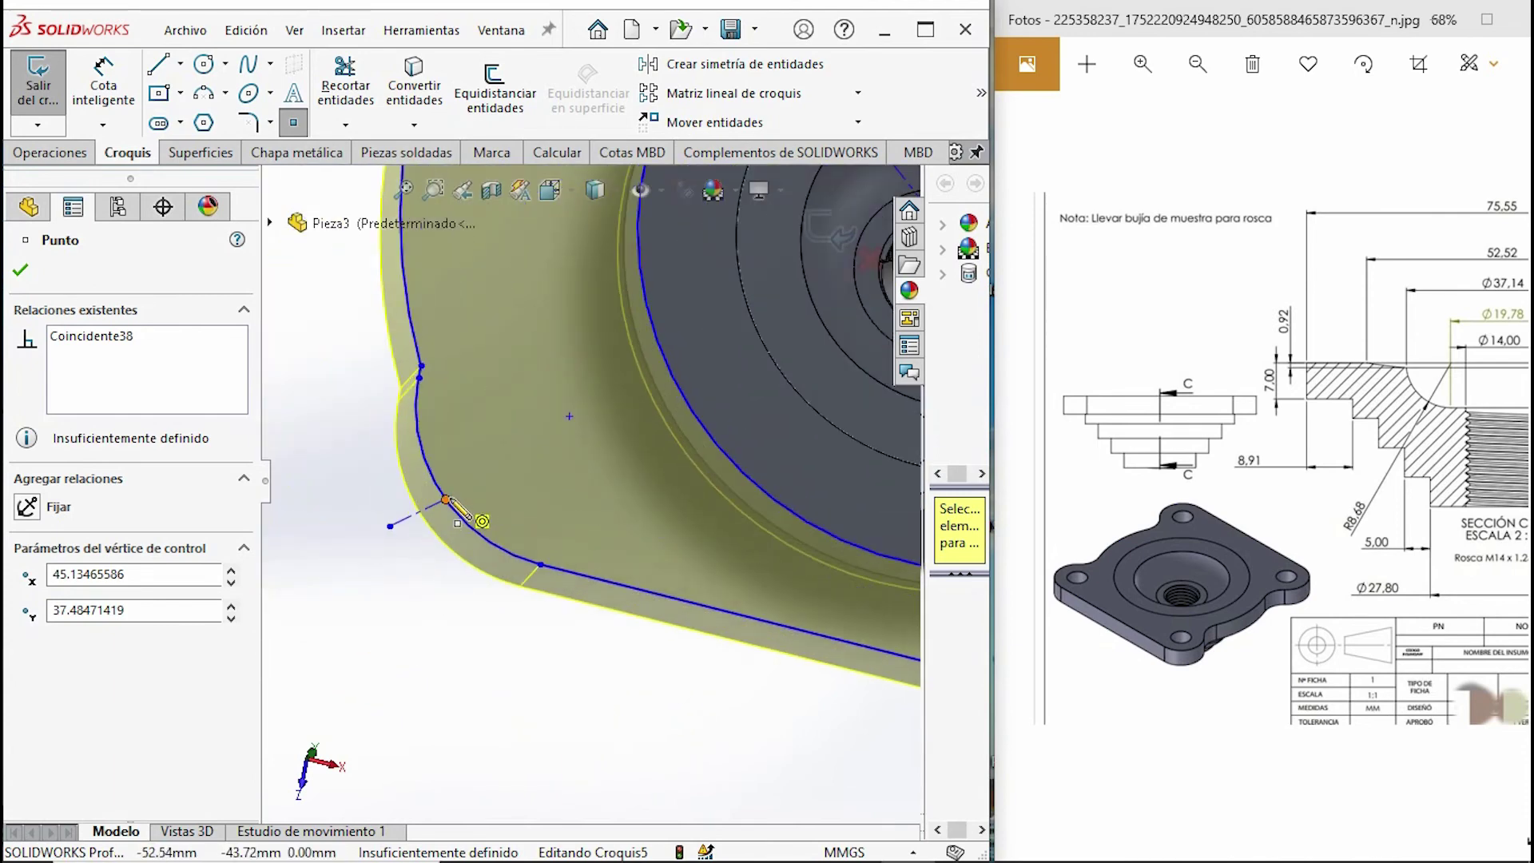
pyautogui.click(553, 459)
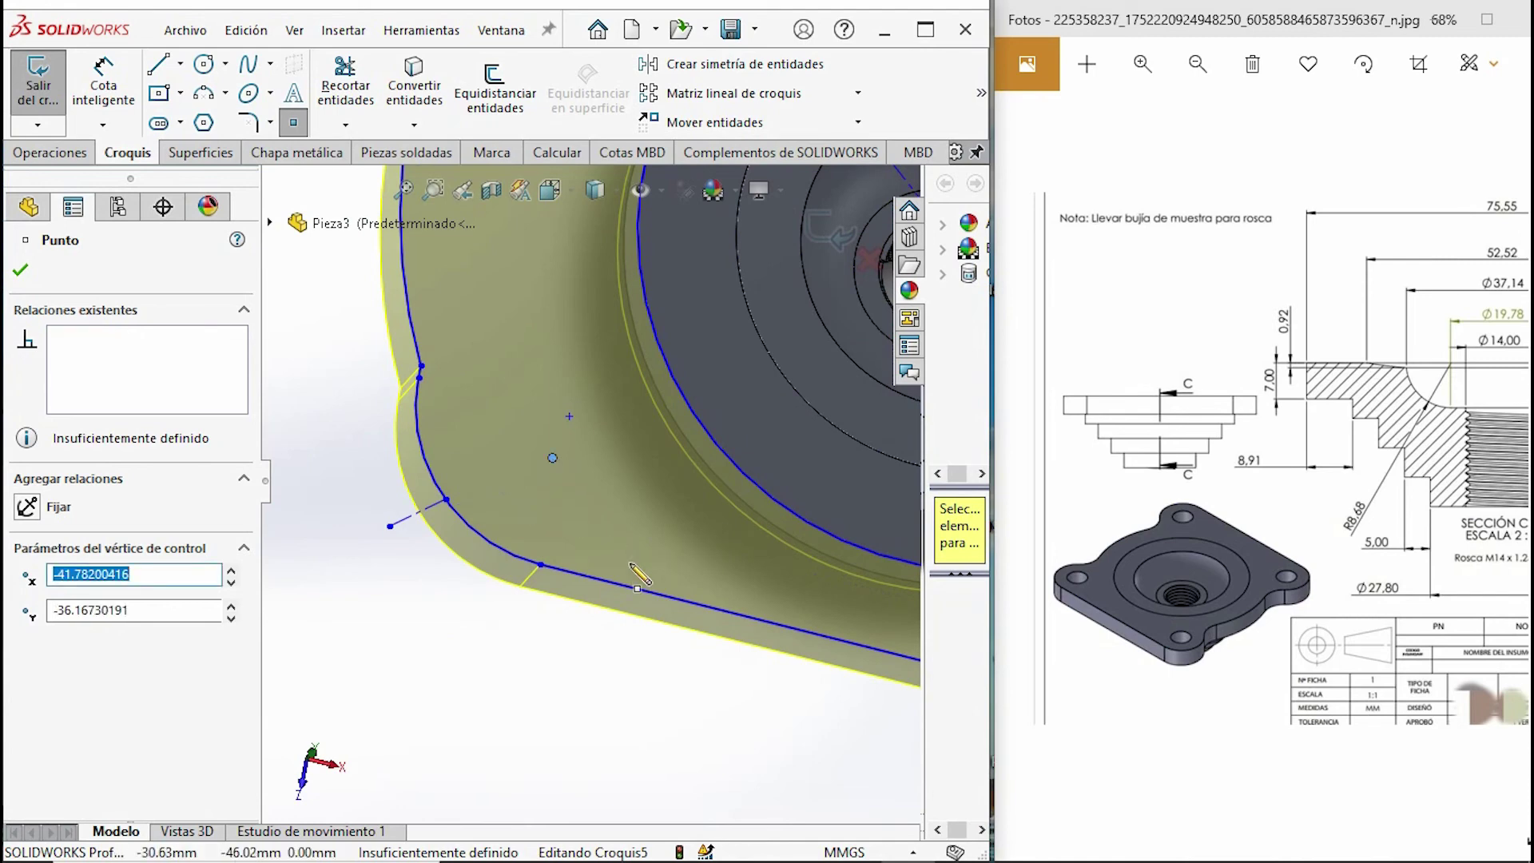
# - Draw a diagonal line from the part's centre past the lower-left flange corner
pyautogui.click(169, 74)
pyautogui.scroll(1, 512, 547)
pyautogui.scroll(2, 839, 404)
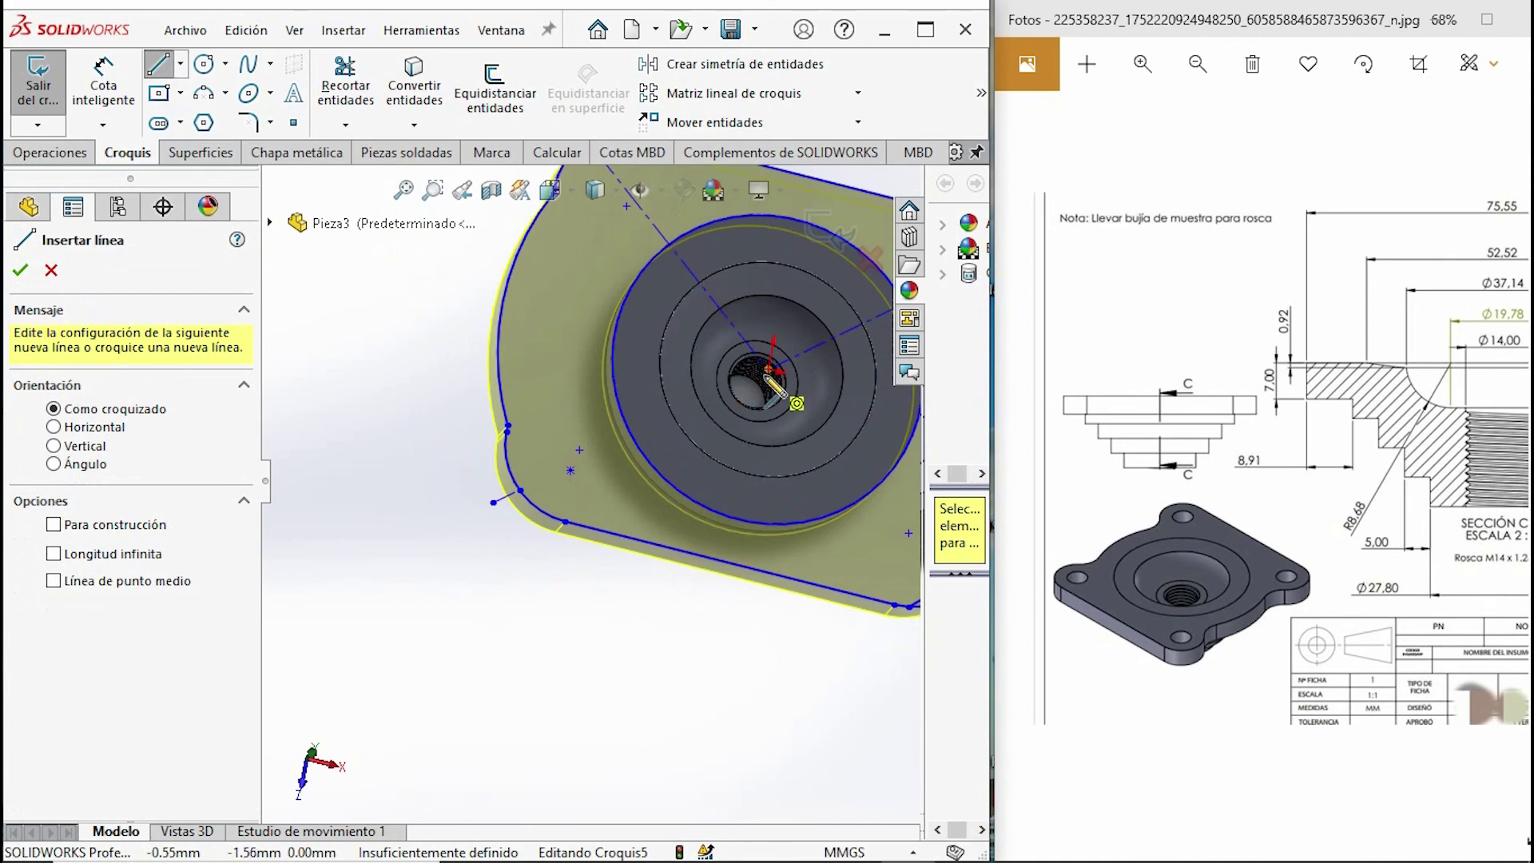
pyautogui.click(768, 370)
pyautogui.click(520, 490)
pyautogui.scroll(3, 581, 495)
pyautogui.press('Escape')
pyautogui.press('Escape')
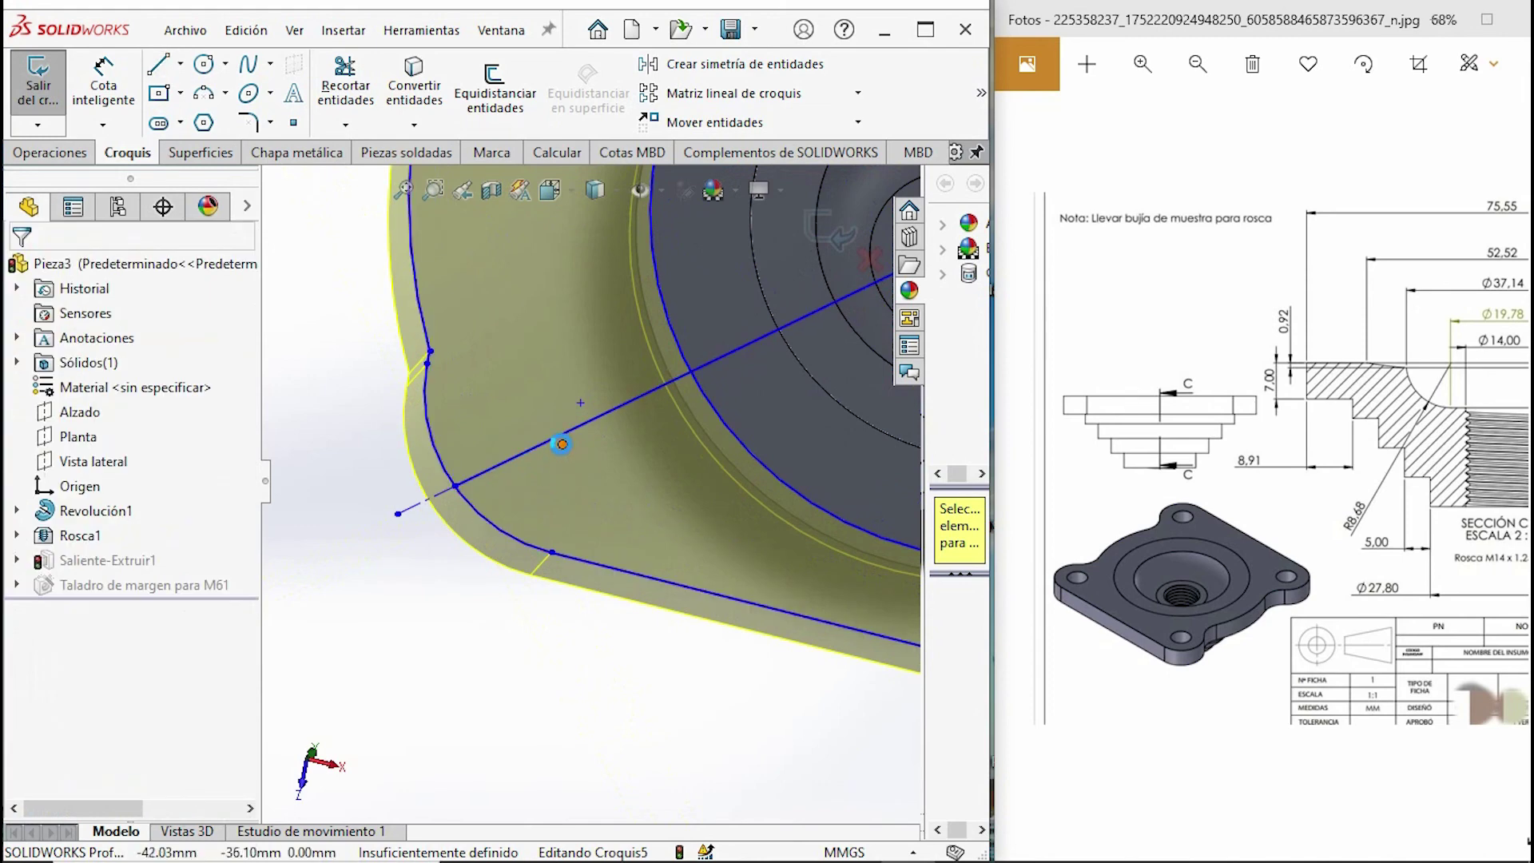
# - Drag the loose sketch point onto the diagonal line to make it coincident
pyautogui.click(563, 444)
pyautogui.moveTo(588, 422); pyautogui.dragTo(592, 418)
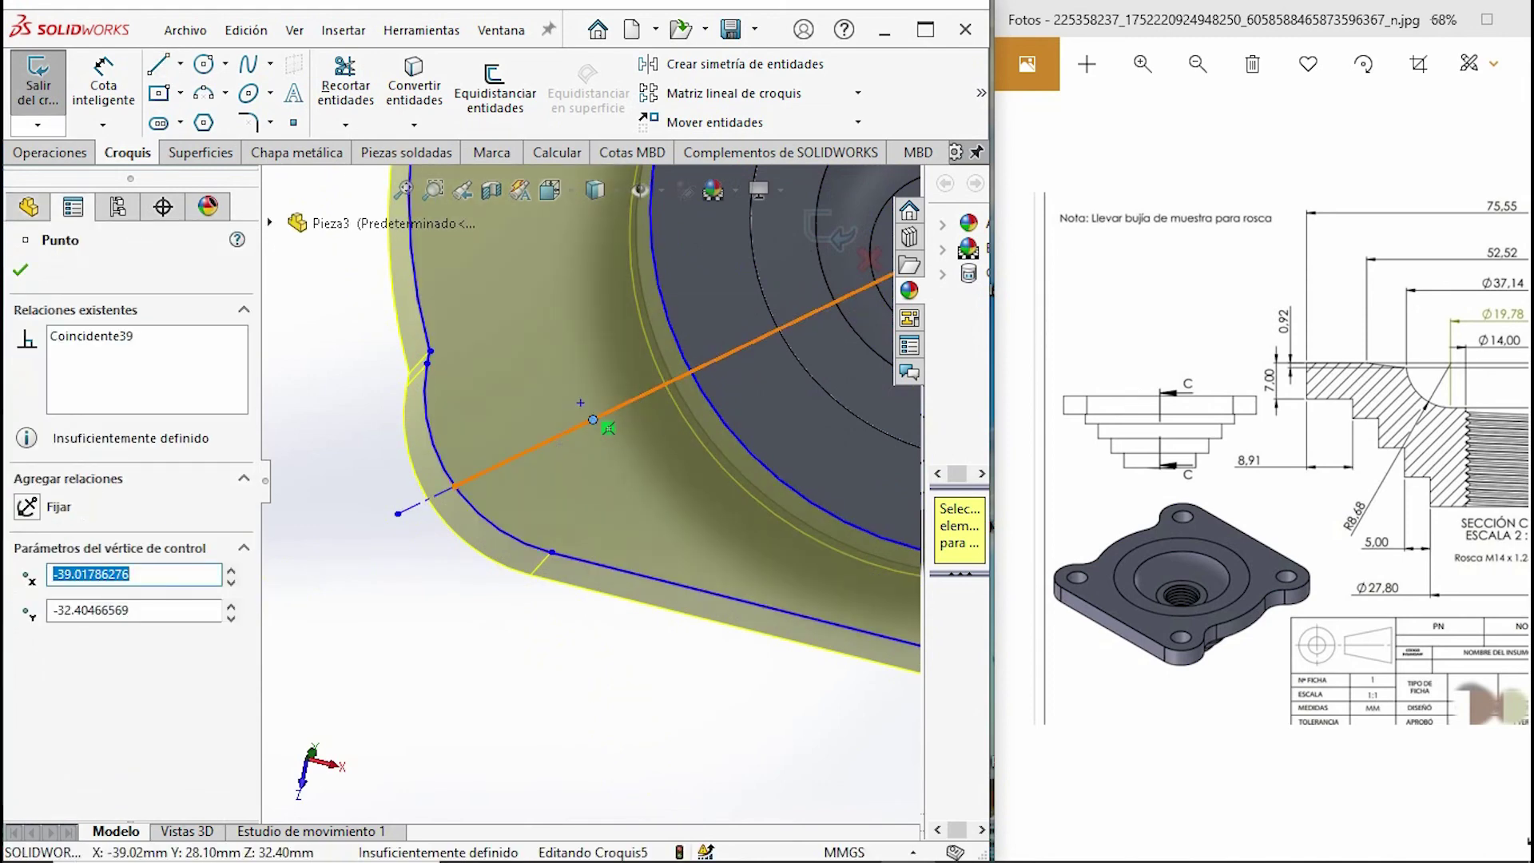
pyautogui.press('Escape')
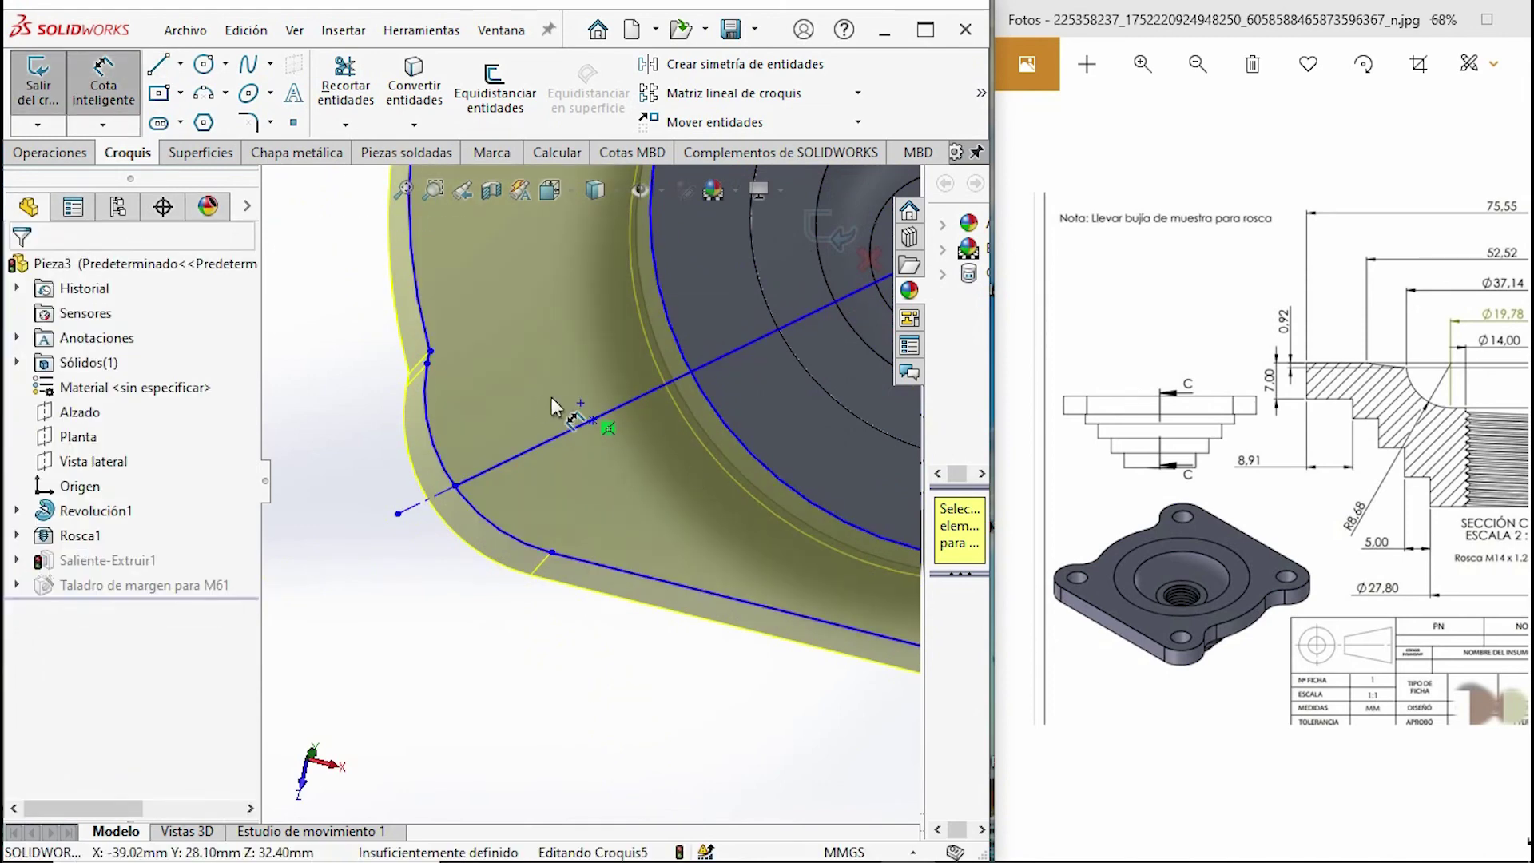
# - Dimension the hole point along the diagonal line, entering 10 mm and then changing it to 20 mm
pyautogui.click(455, 484)
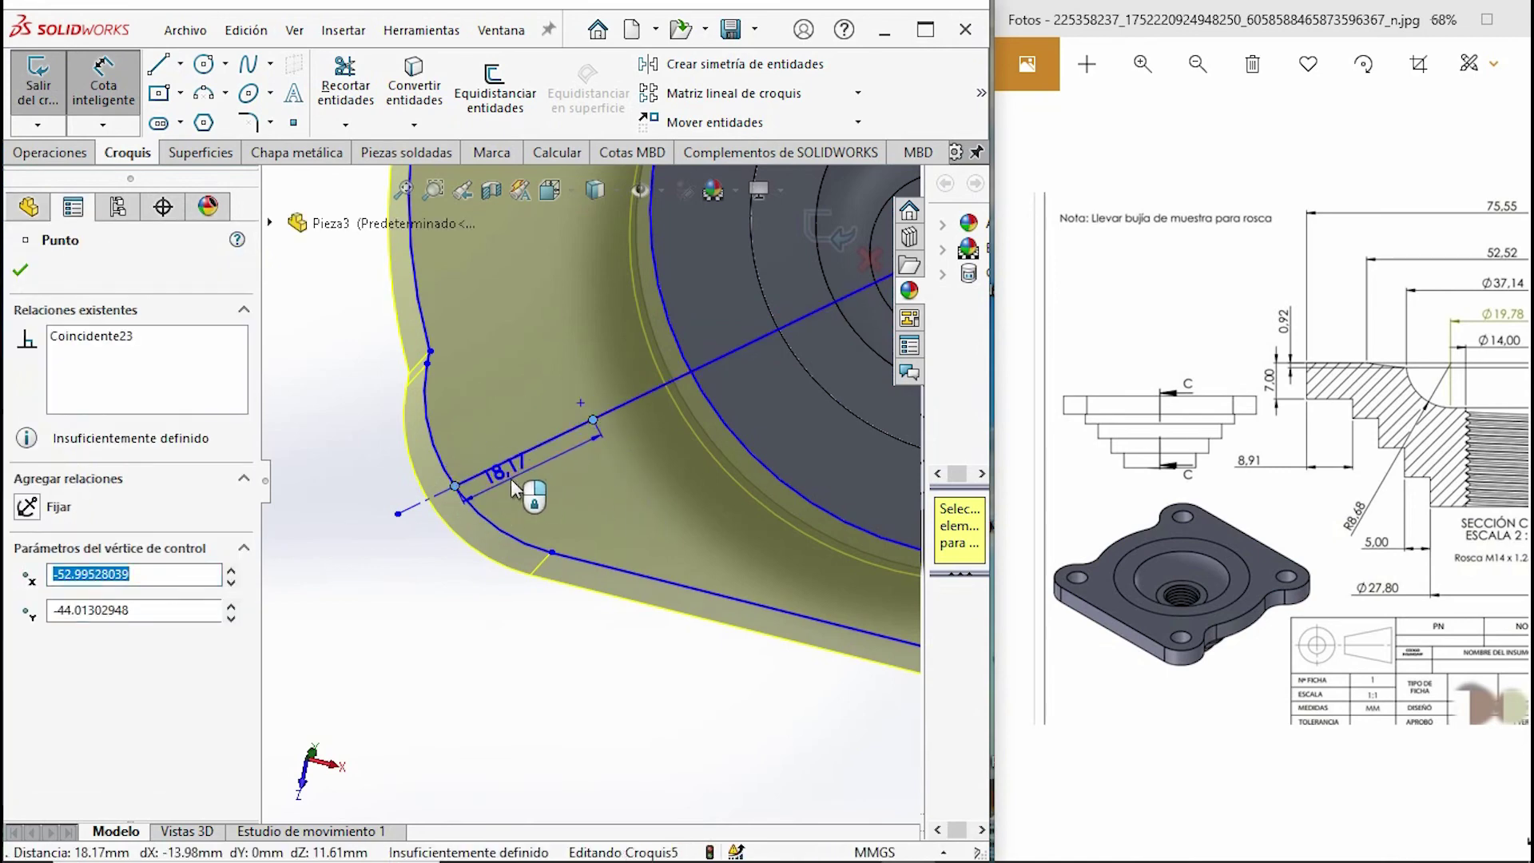
pyautogui.click(540, 500)
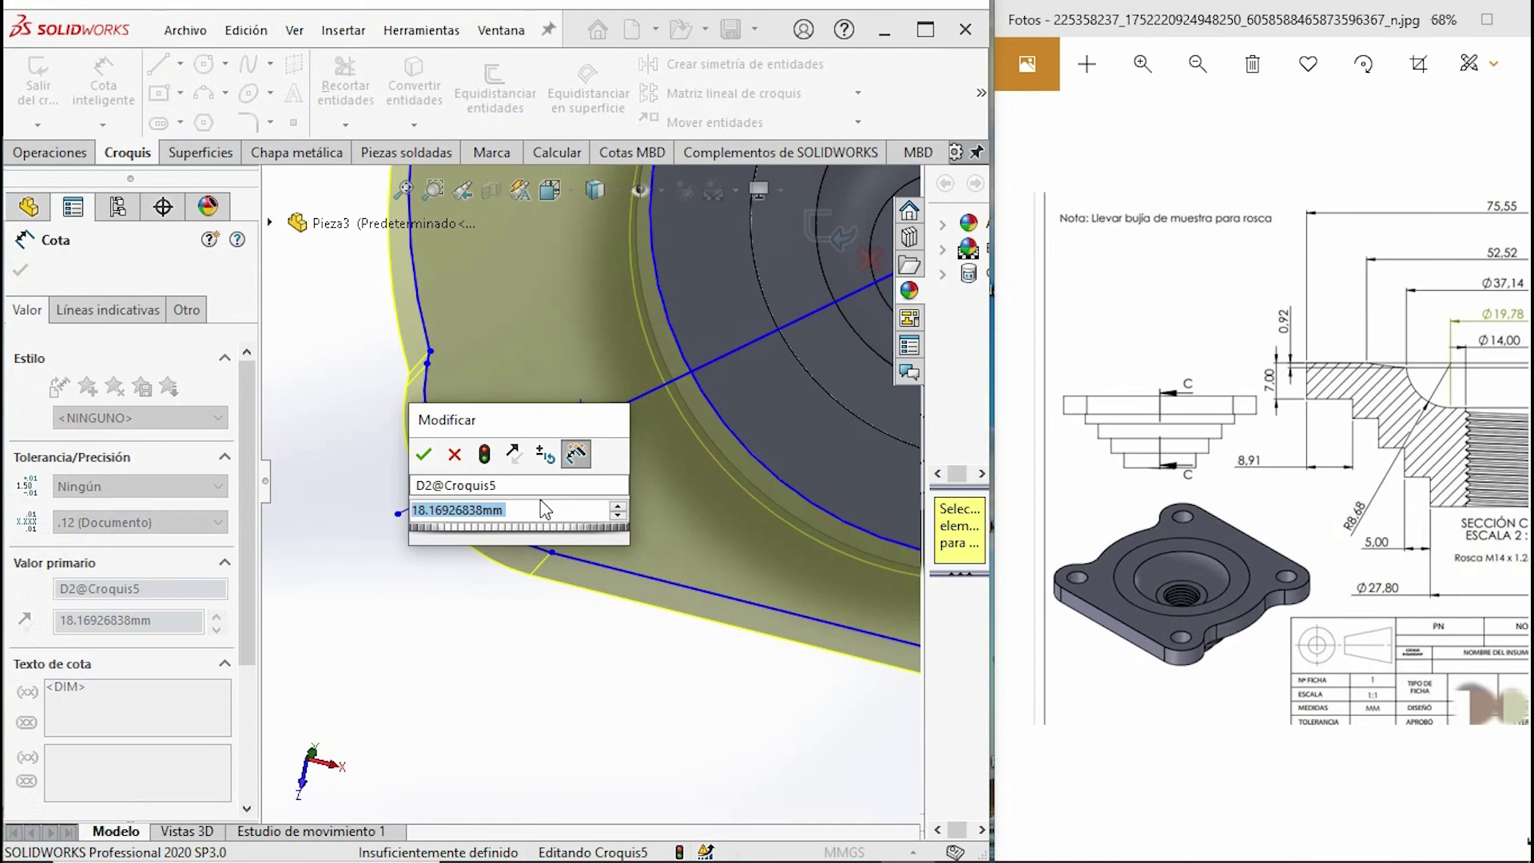
pyautogui.write('10')
pyautogui.press('Return')
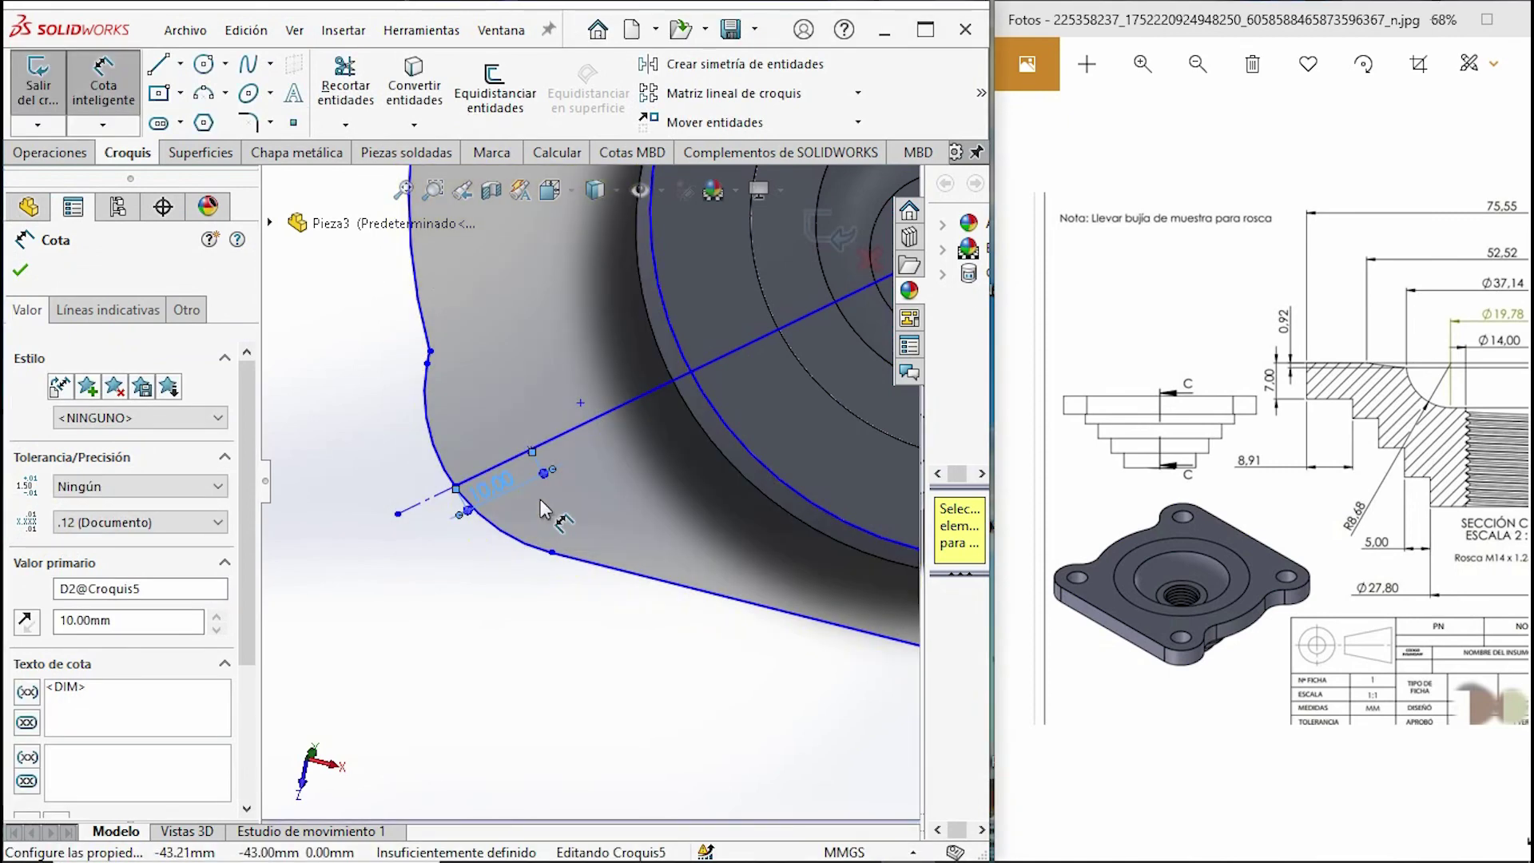
pyautogui.click(497, 509)
pyautogui.click(490, 500)
pyautogui.write('2')
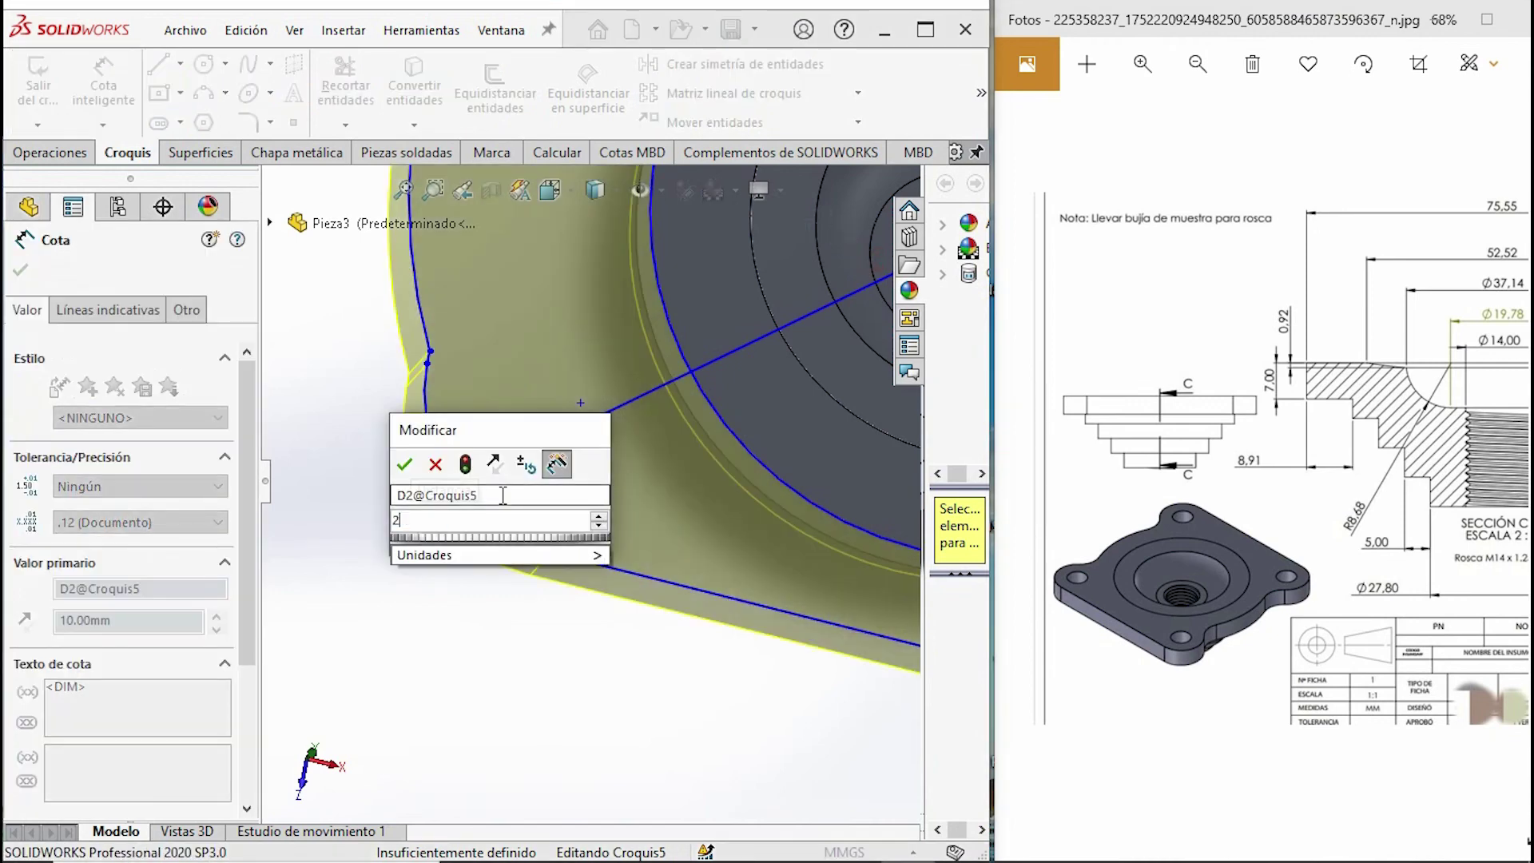
pyautogui.write('0')
pyautogui.press('Return')
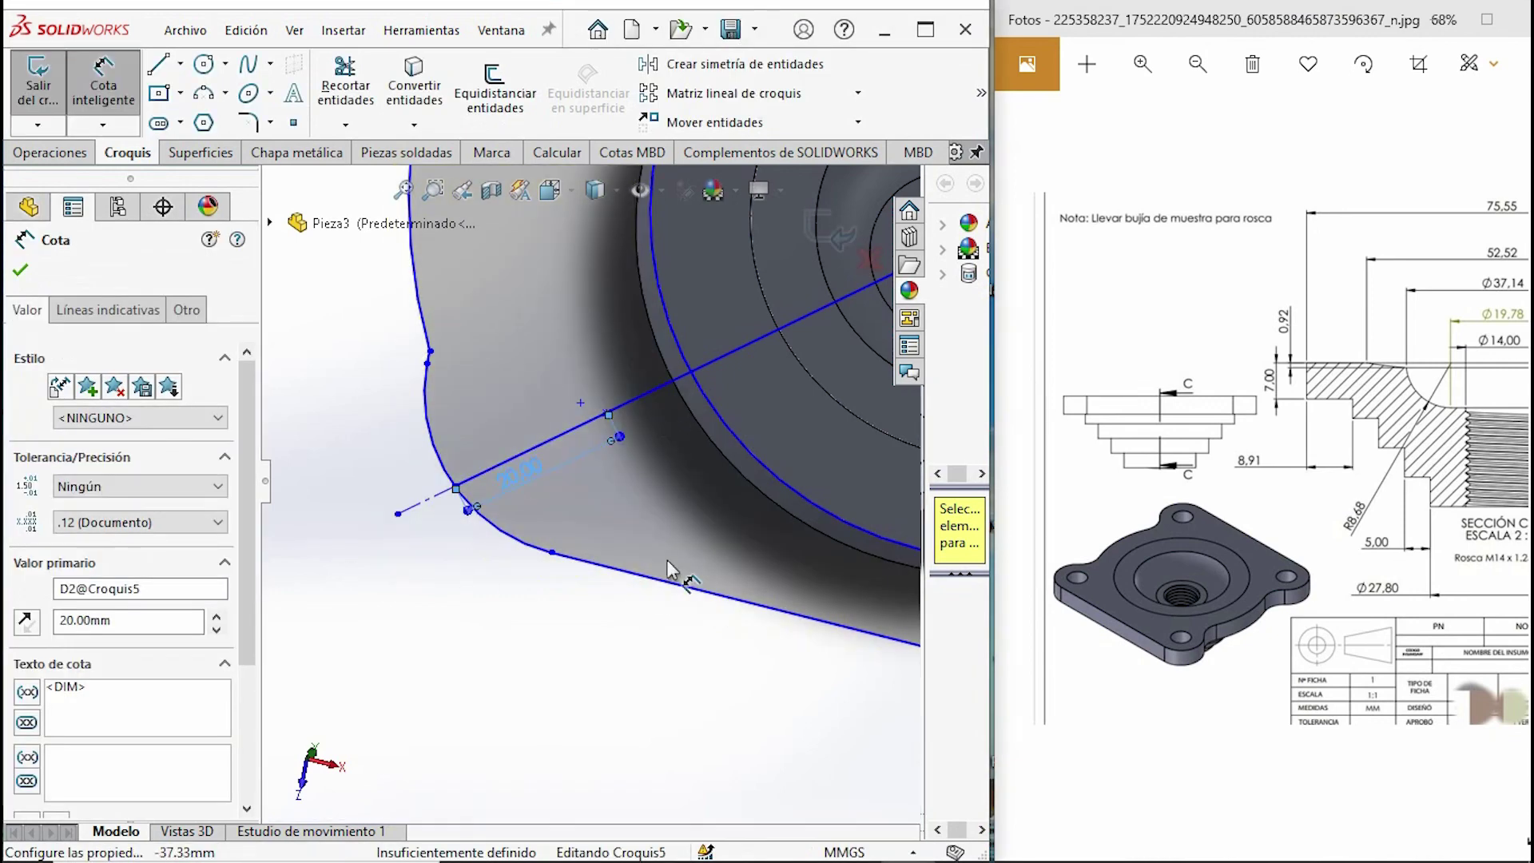
# - Exit the sketch so the part rebuilds with the 20 mm point position
pyautogui.scroll(2, 616, 445)
pyautogui.scroll(2, 599, 503)
pyautogui.scroll(2, 655, 432)
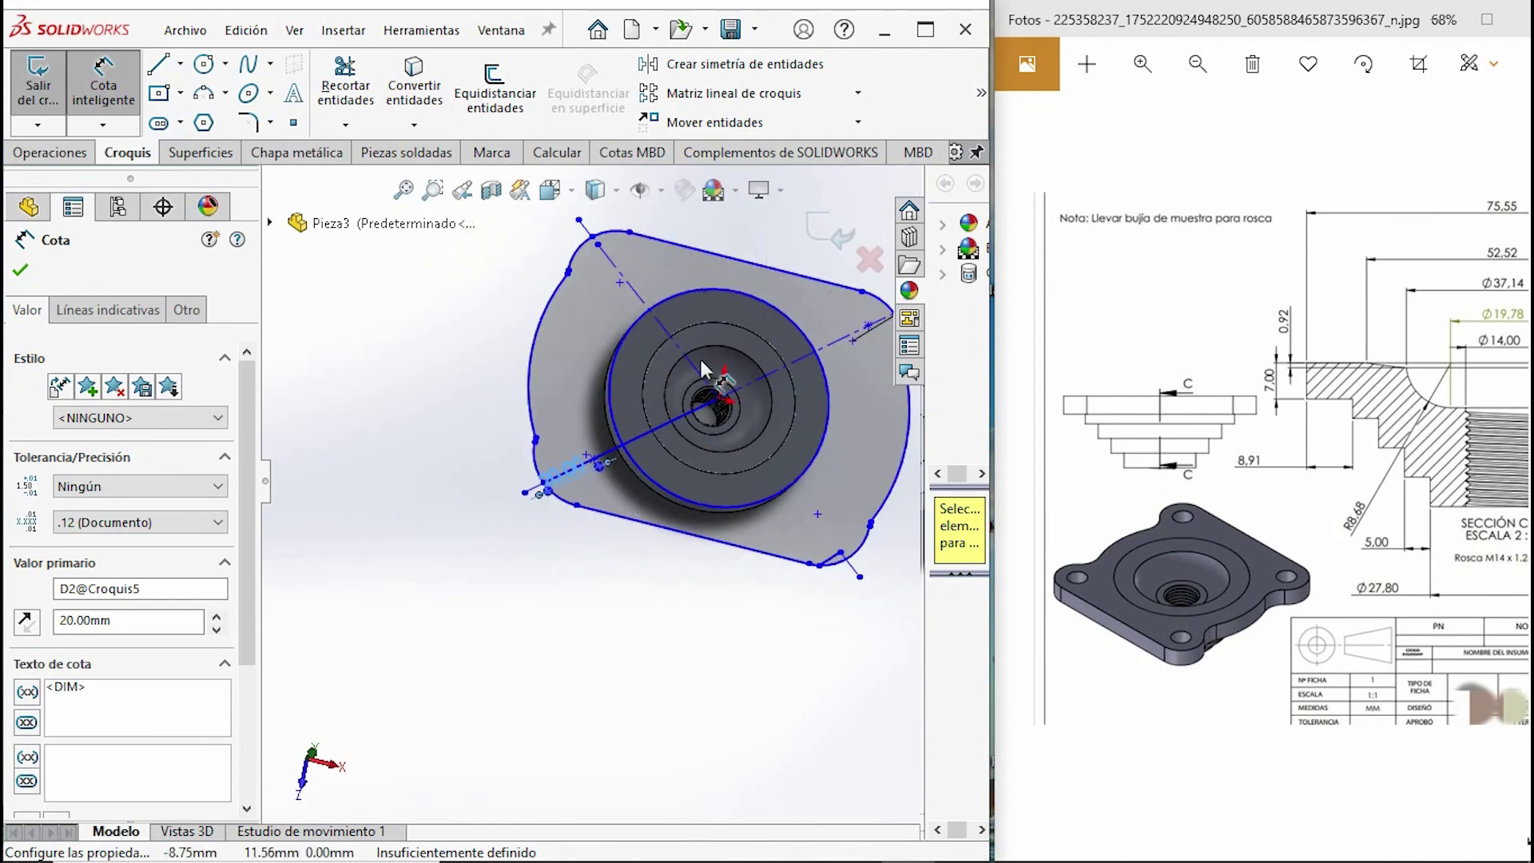
pyautogui.click(811, 244)
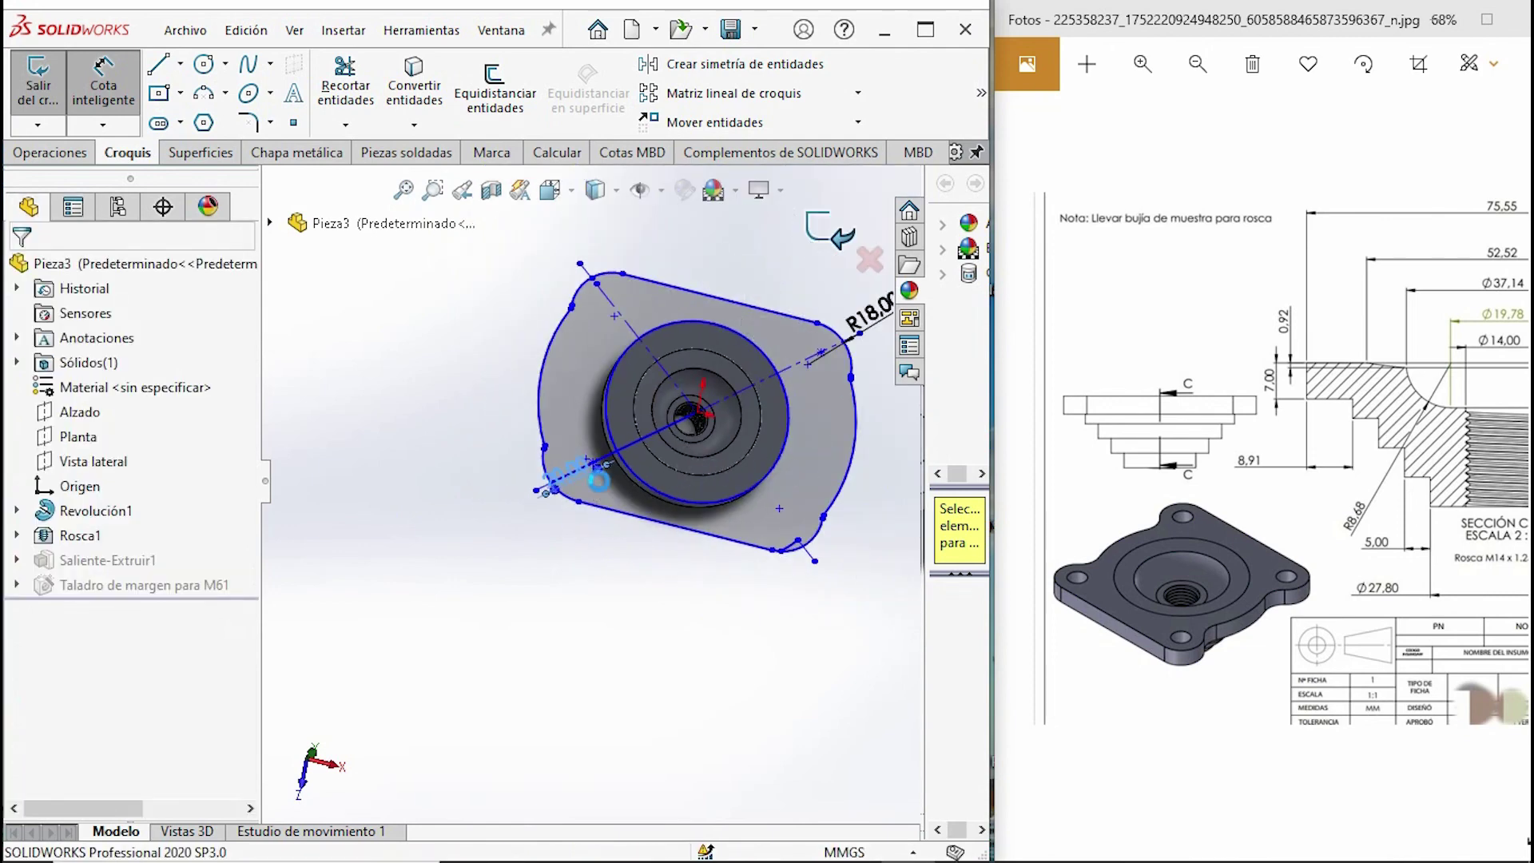
pyautogui.scroll(-2, 601, 475)
pyautogui.scroll(-2, 597, 467)
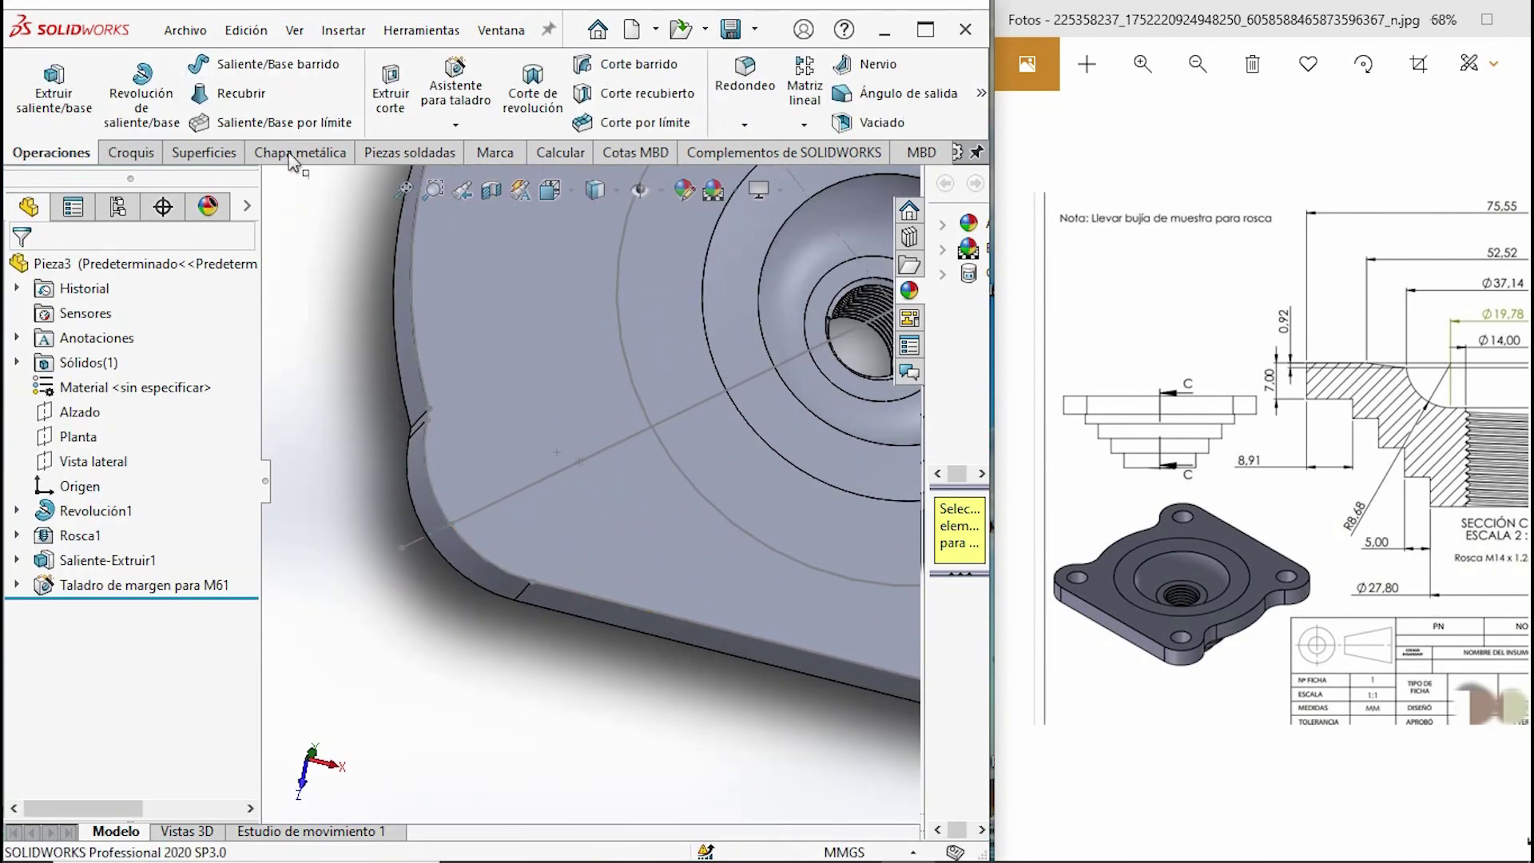
# - Edit the Taladro de margen para M61 feature to add a hole at the lower-left corner point
pyautogui.rightClick(80, 588)
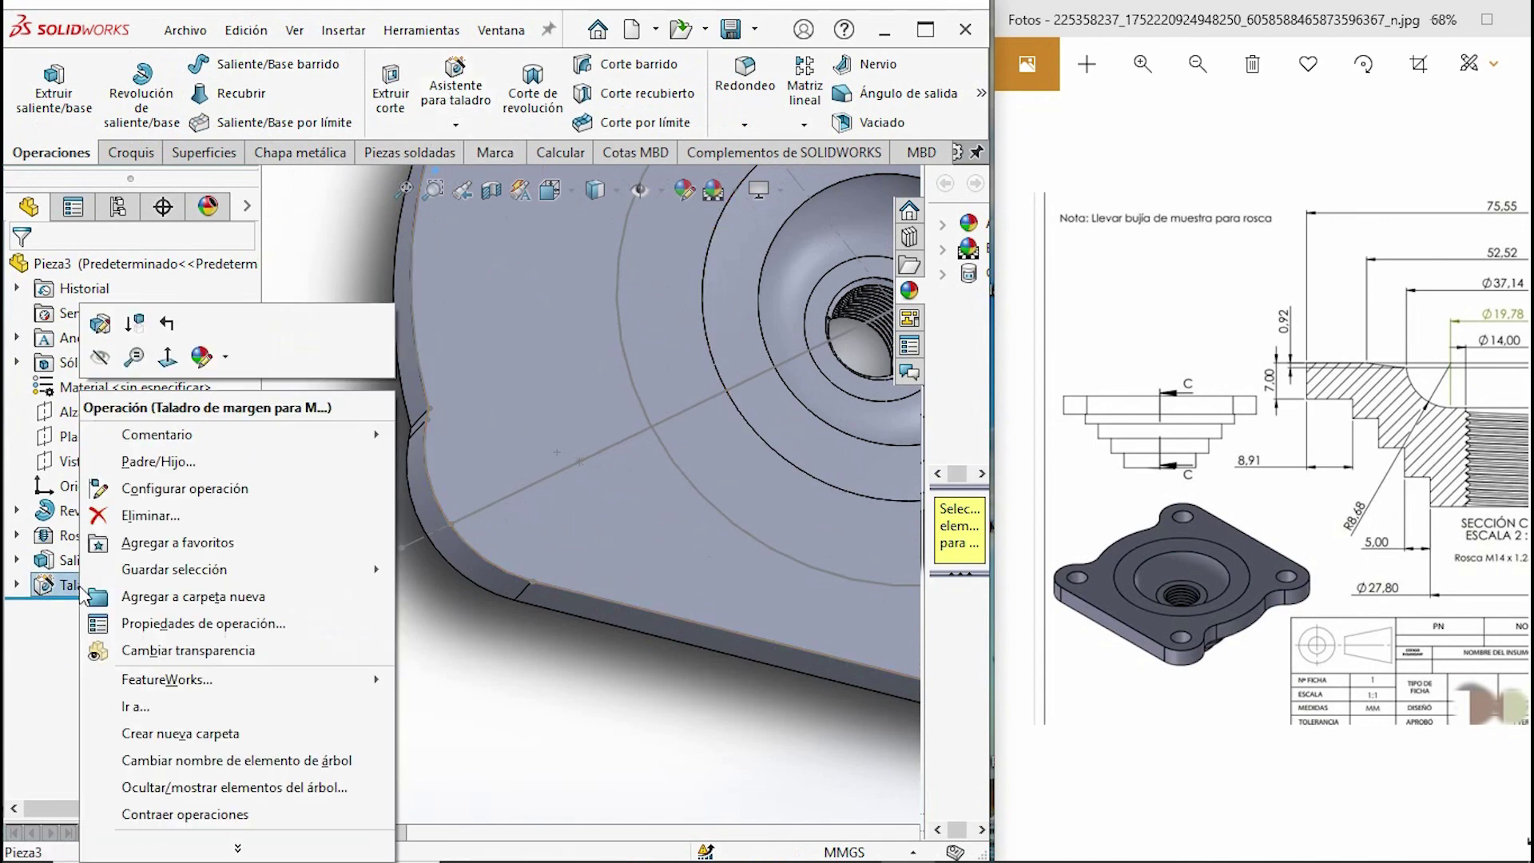
pyautogui.click(100, 323)
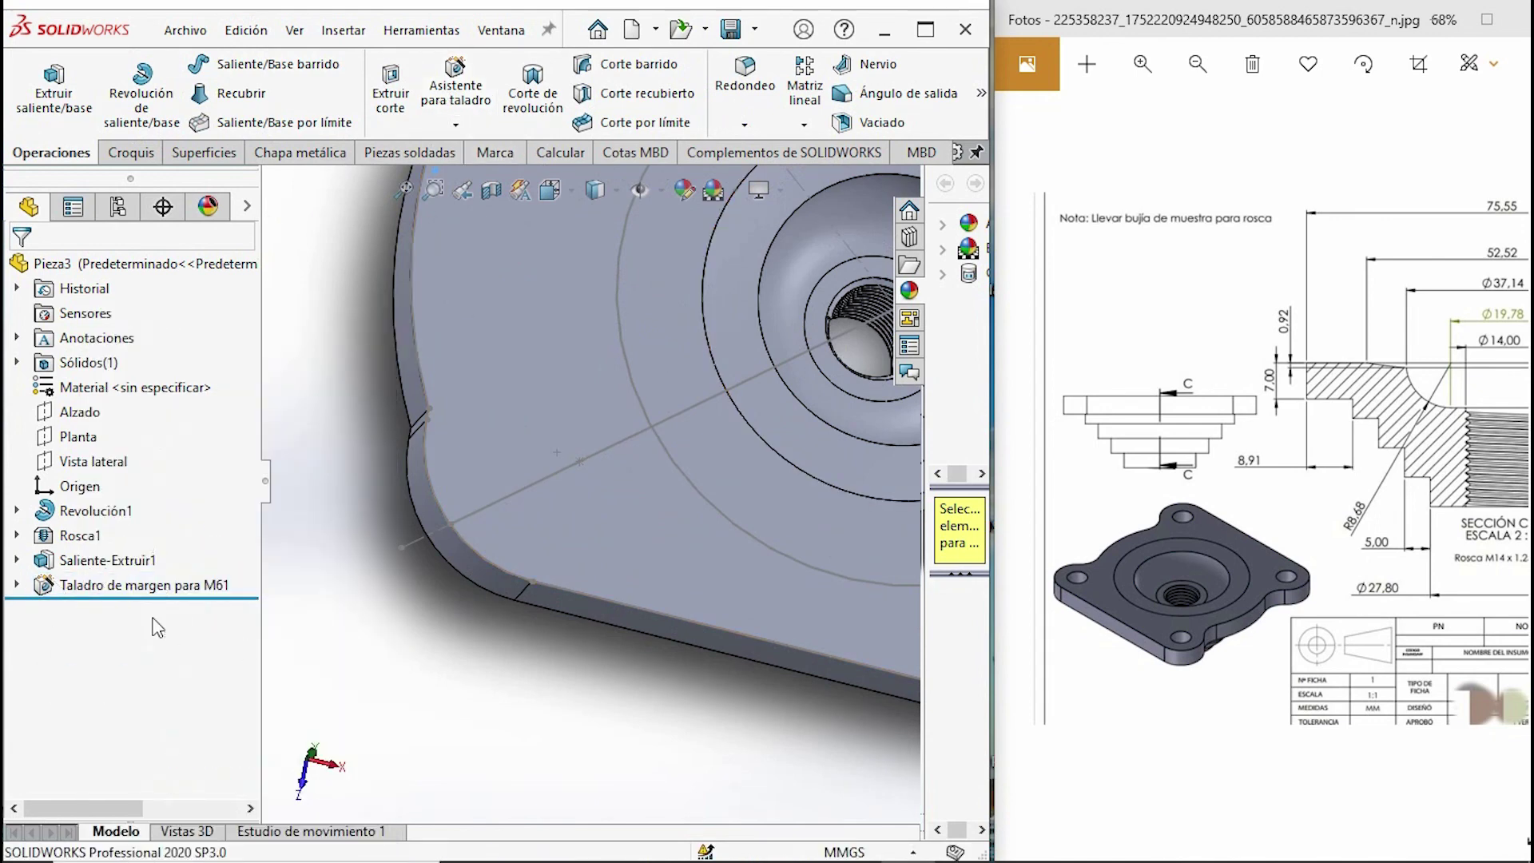
pyautogui.scroll(3, 524, 504)
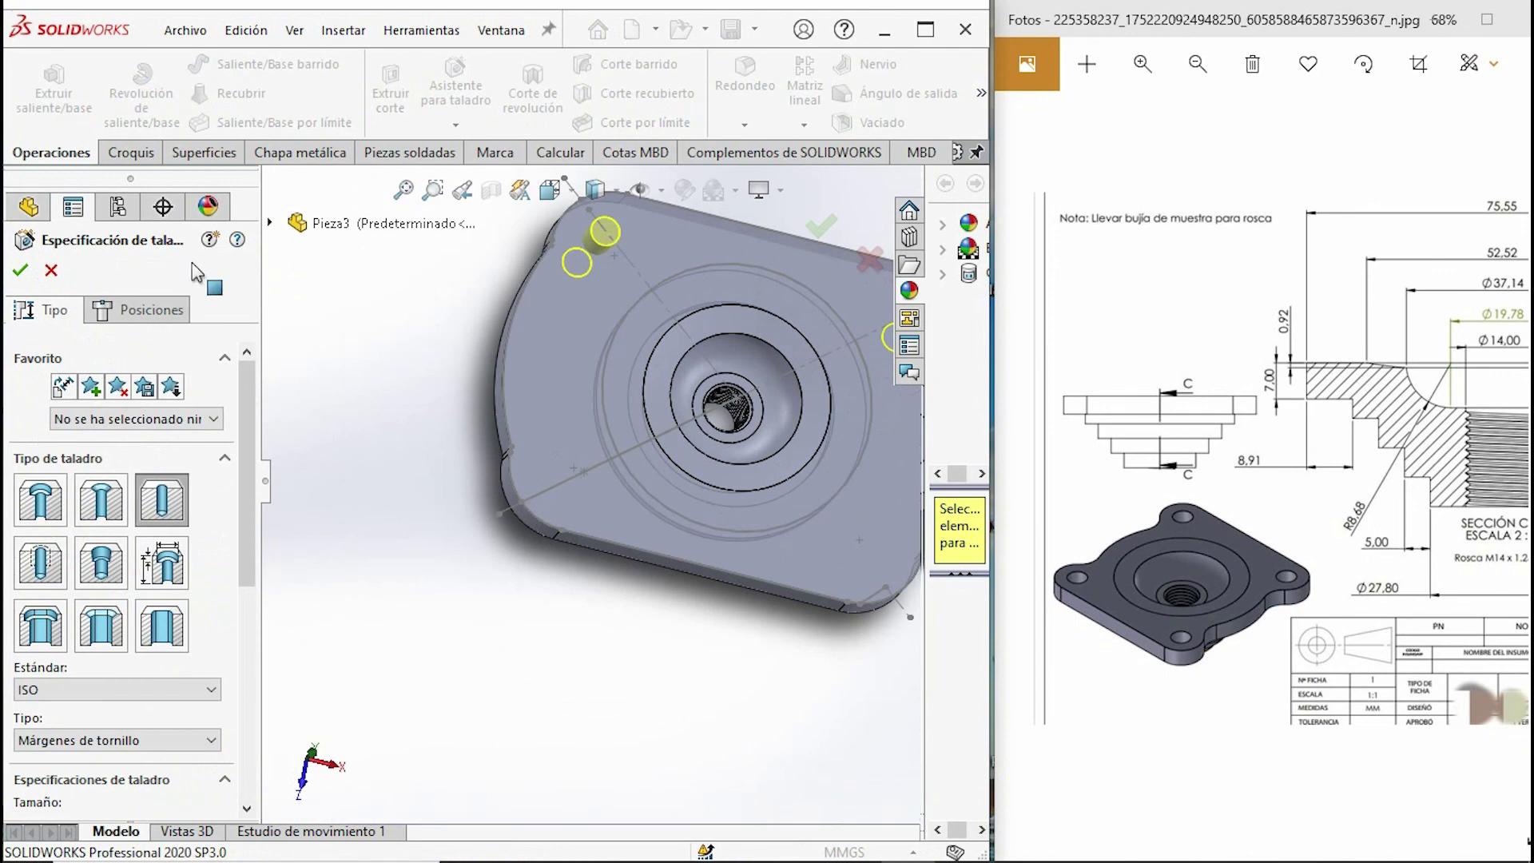
pyautogui.click(139, 309)
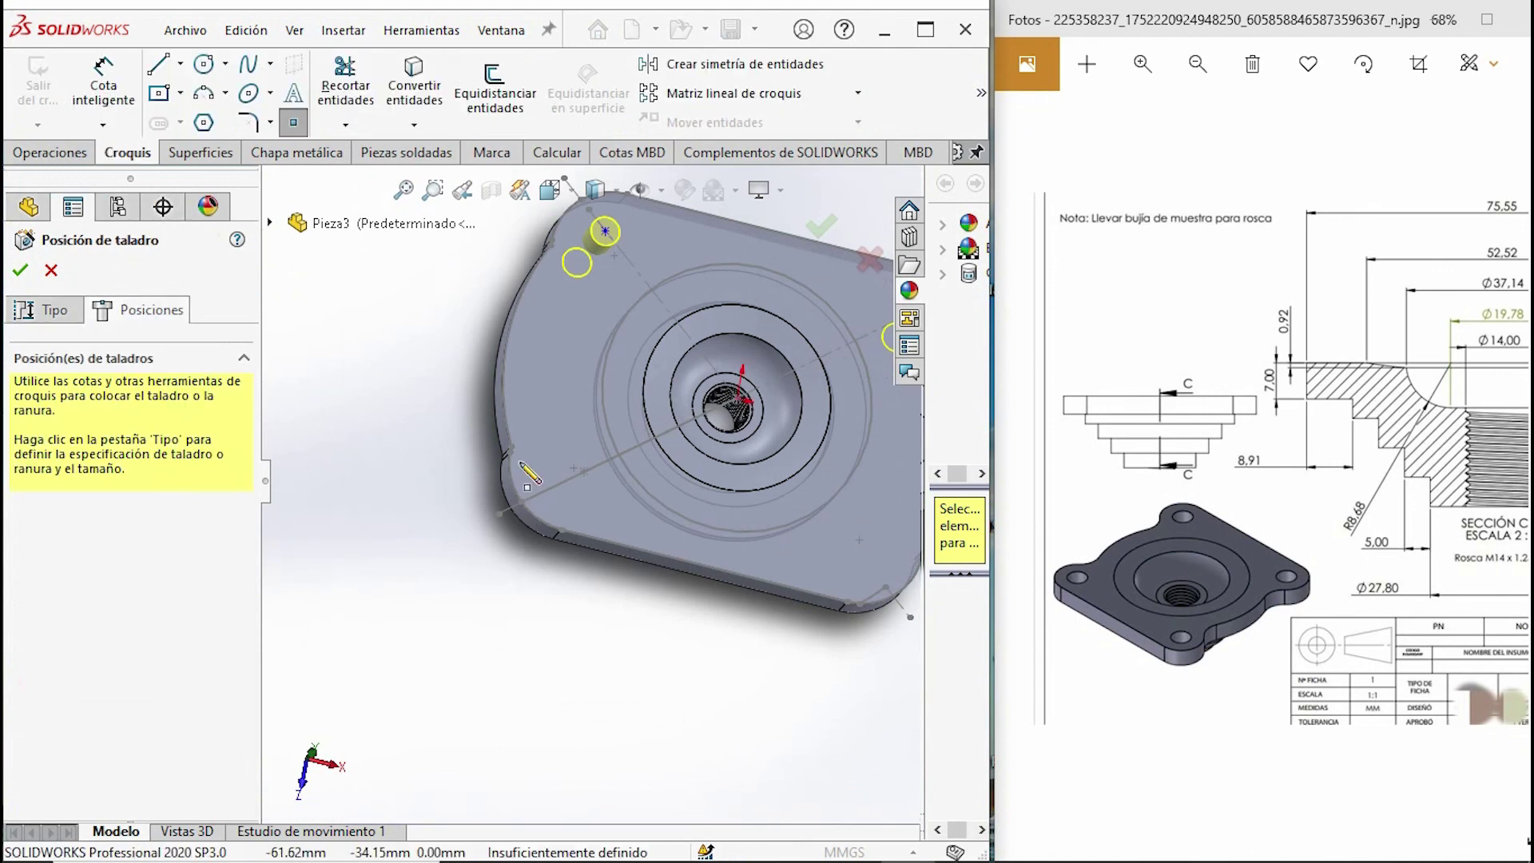
pyautogui.click(584, 472)
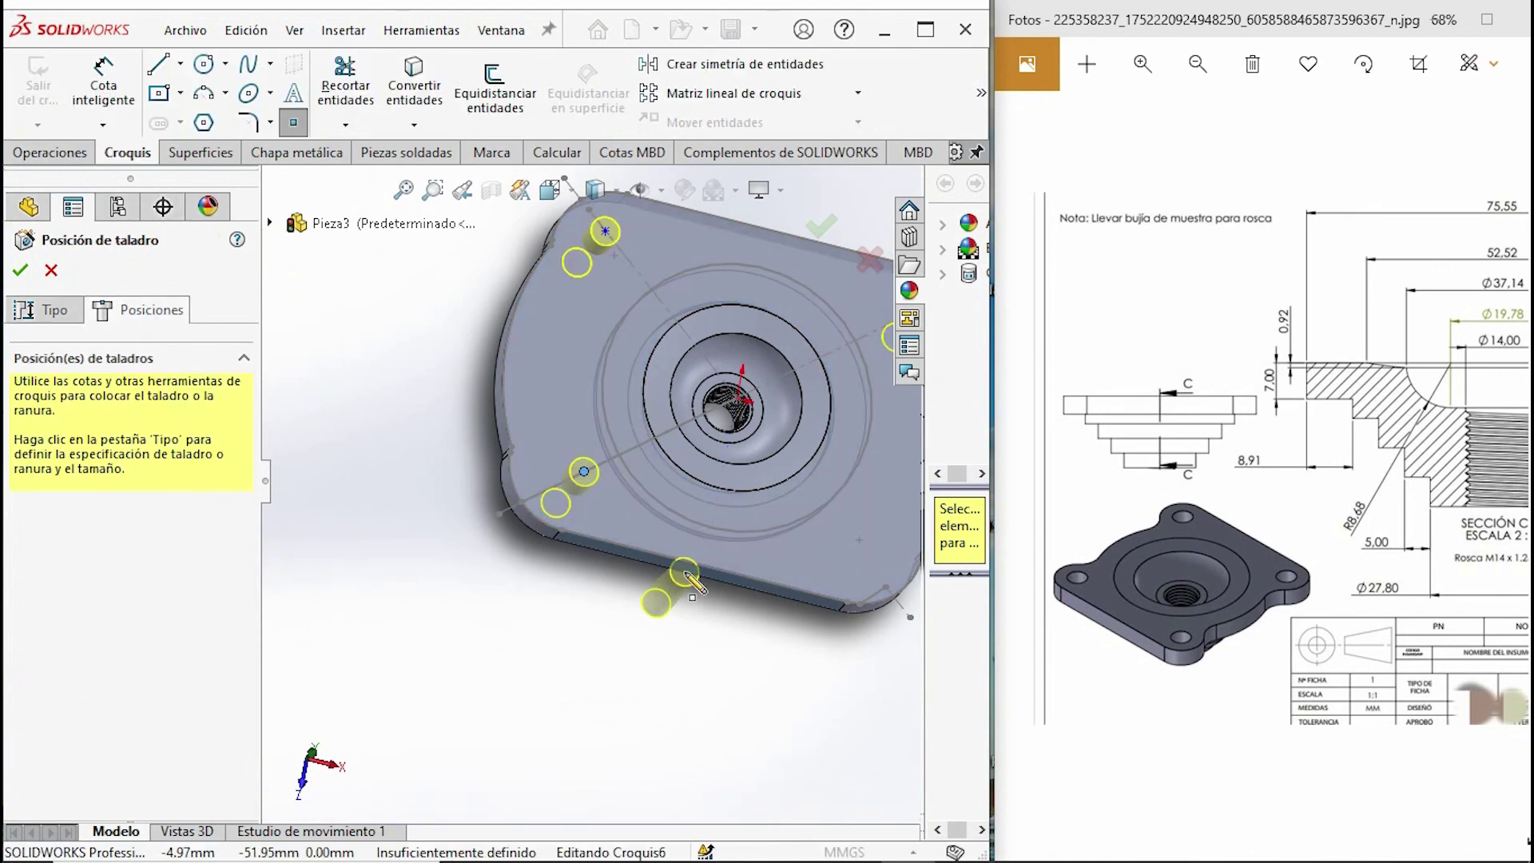
pyautogui.click(21, 272)
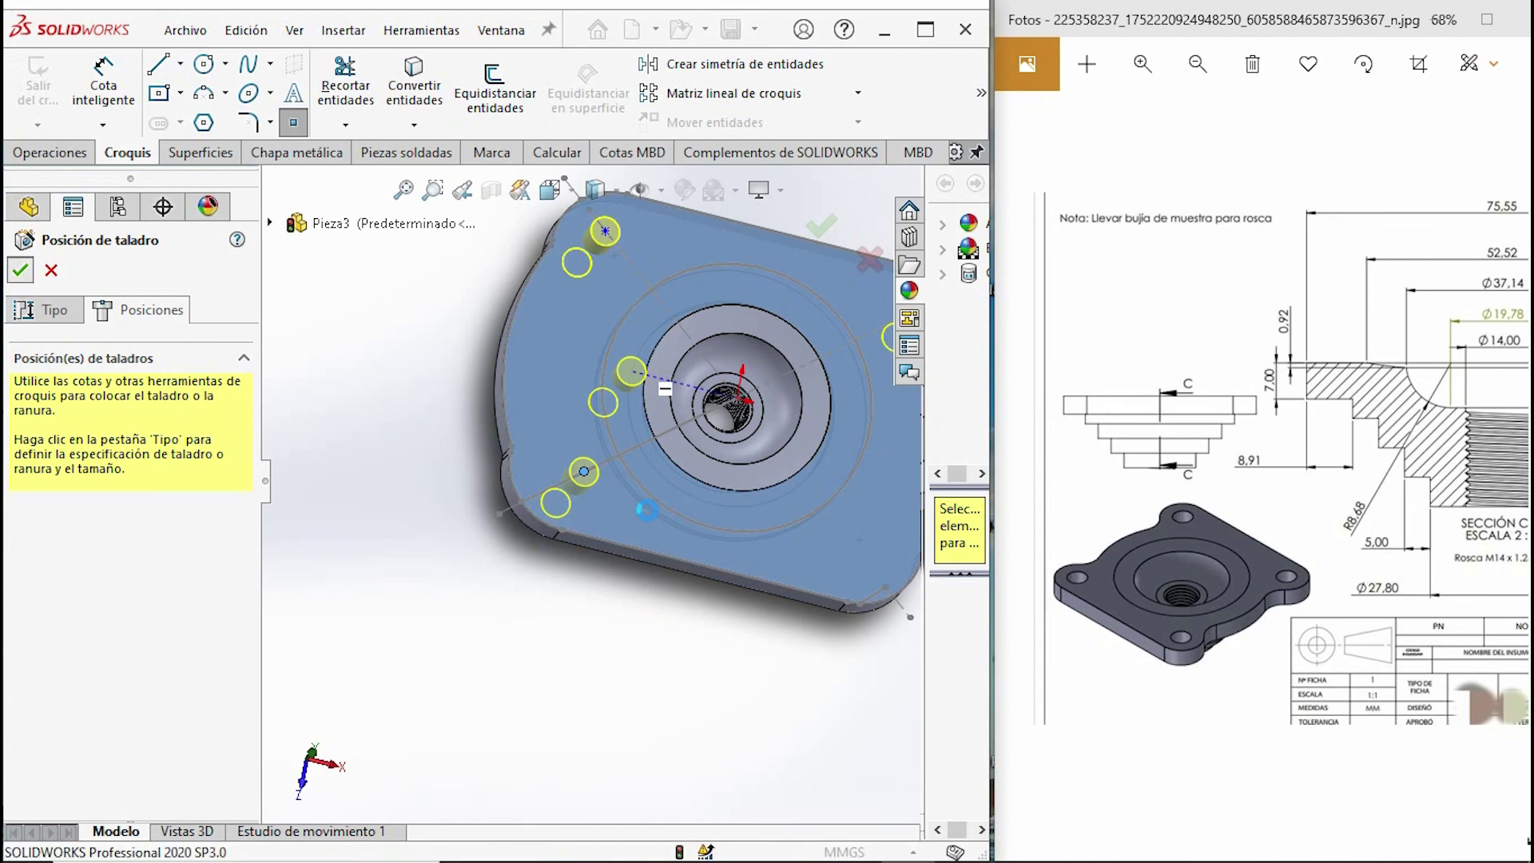
pyautogui.scroll(5, 685, 487)
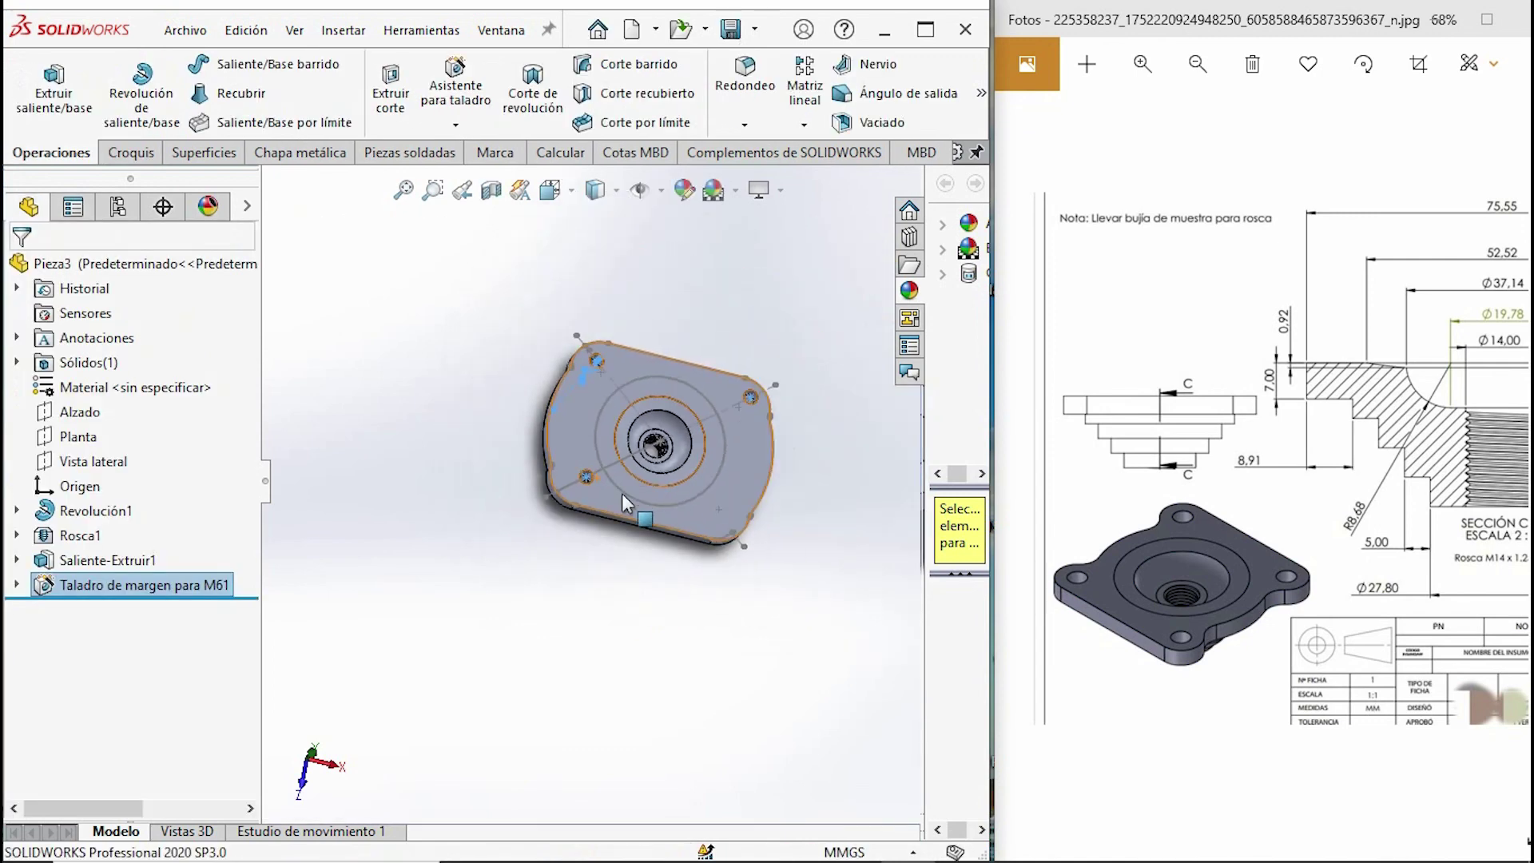
# - Orbit to inspect the corner holes, then show the fitting in isometric view (Ctrl+7)
pyautogui.moveTo(701, 511)
pyautogui.mouseDown(button='middle')
pyautogui.moveTo(627, 430)
pyautogui.moveTo(669, 501)
pyautogui.mouseUp(button='middle')
pyautogui.scroll(-3, 669, 500)
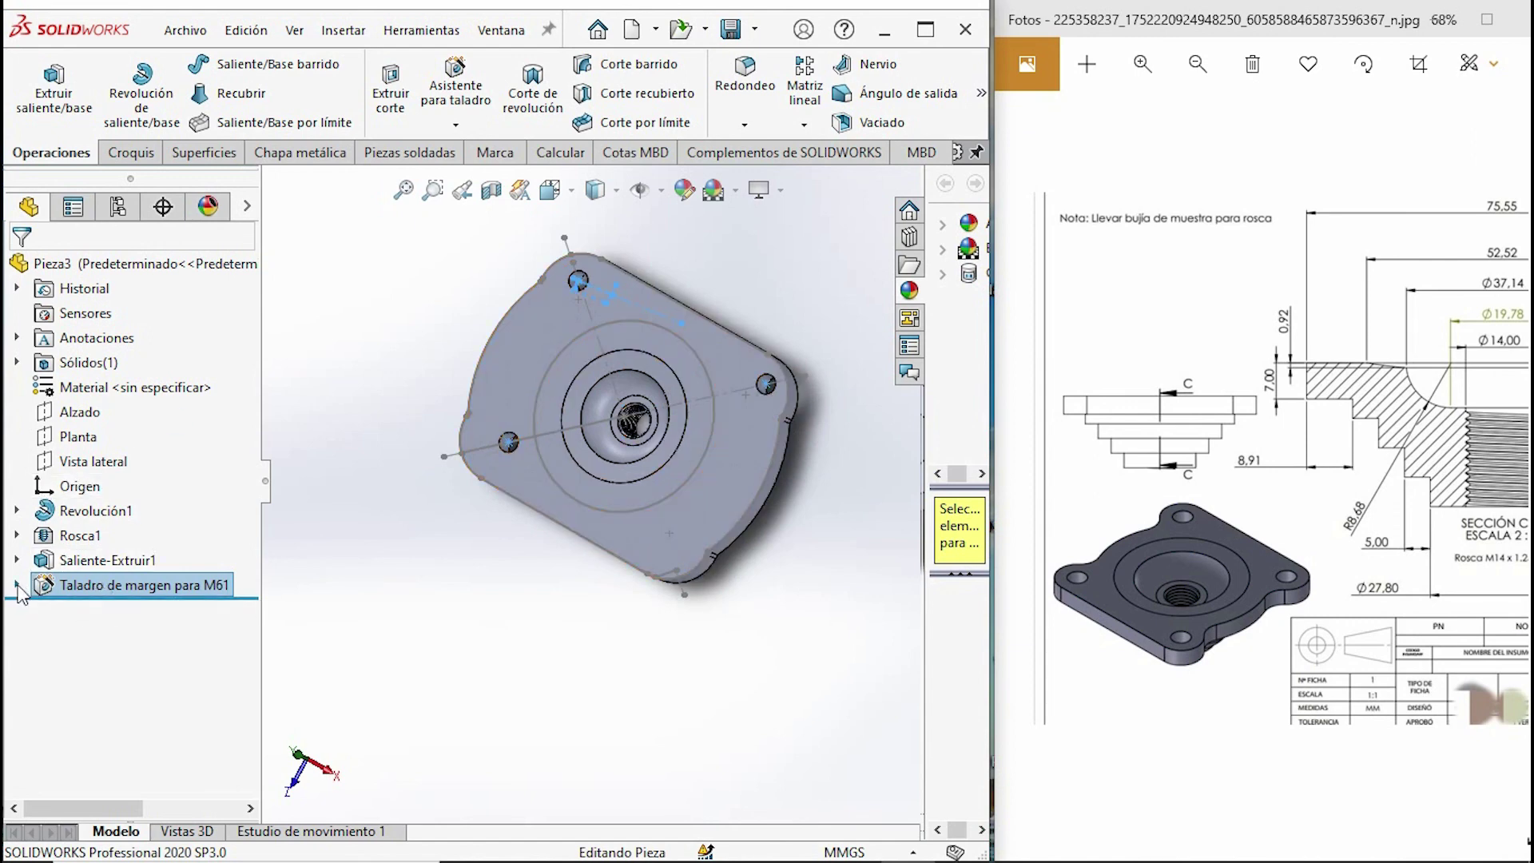
pyautogui.click(598, 338)
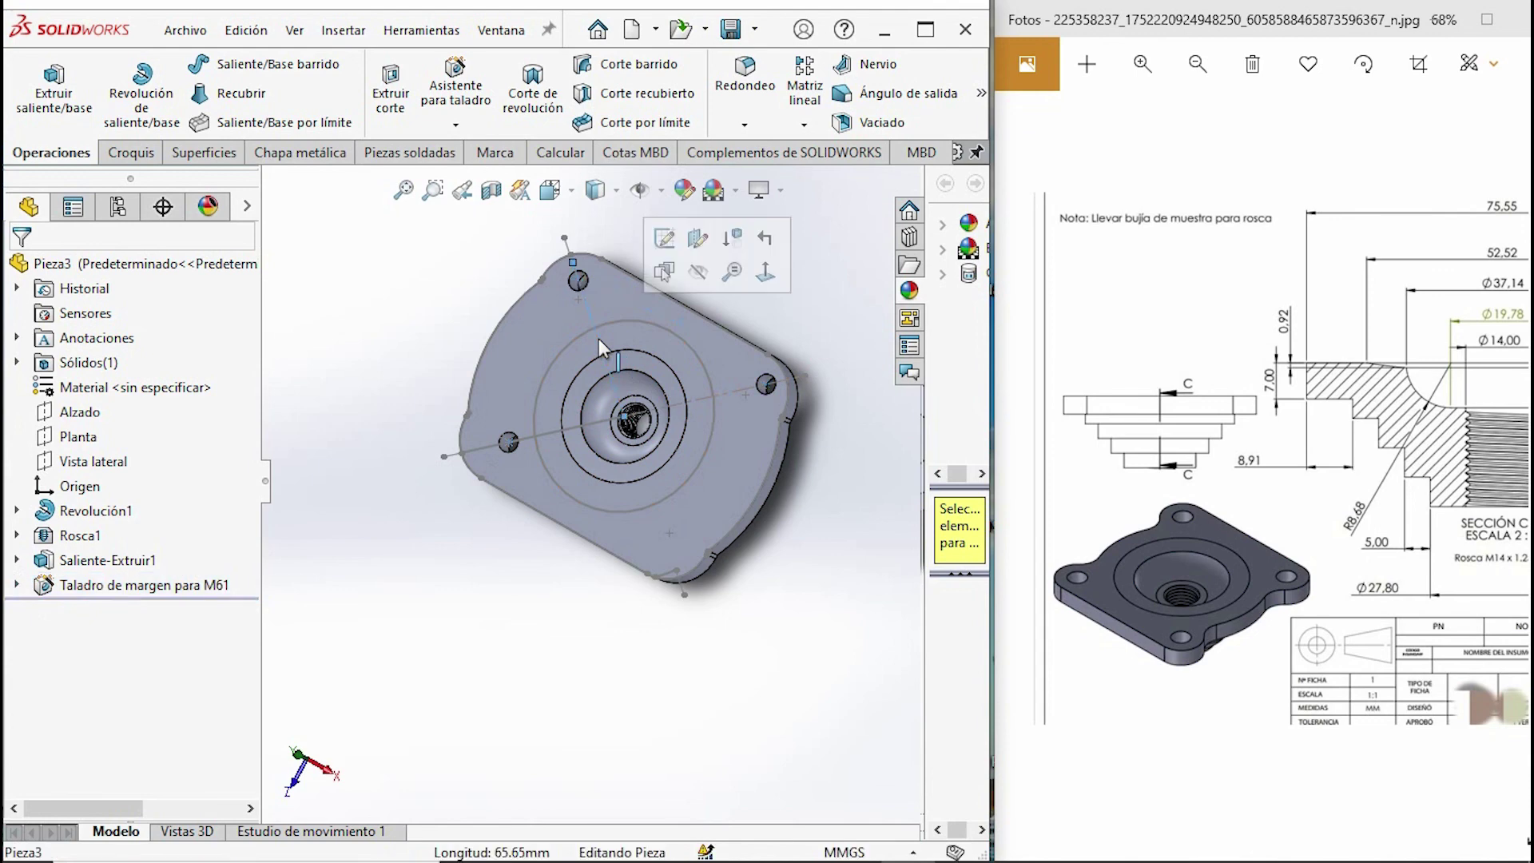
pyautogui.scroll(3, 627, 547)
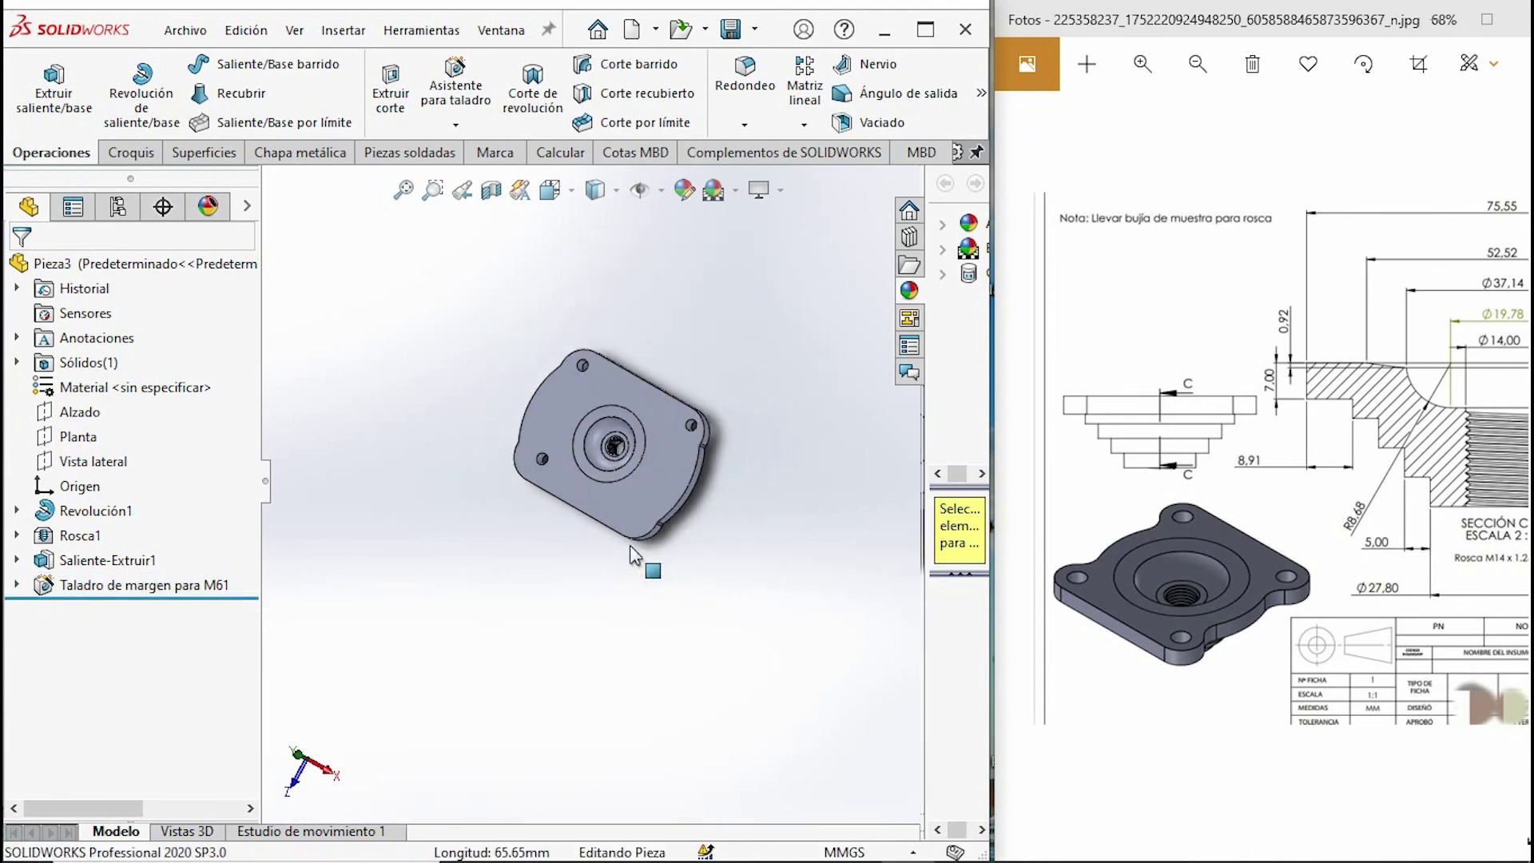
pyautogui.hotkey('ctrl', '7')
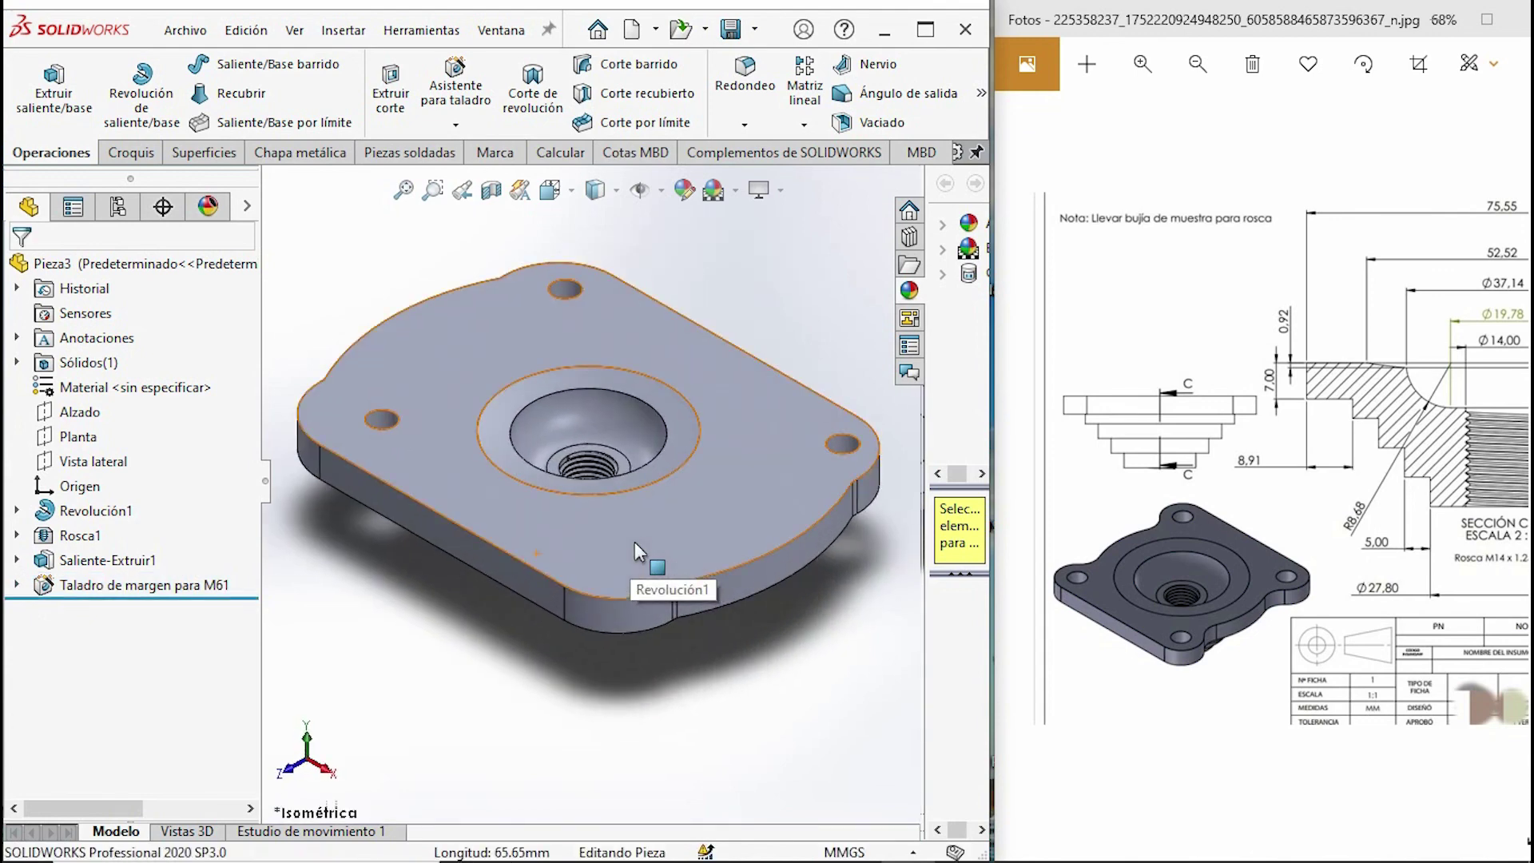